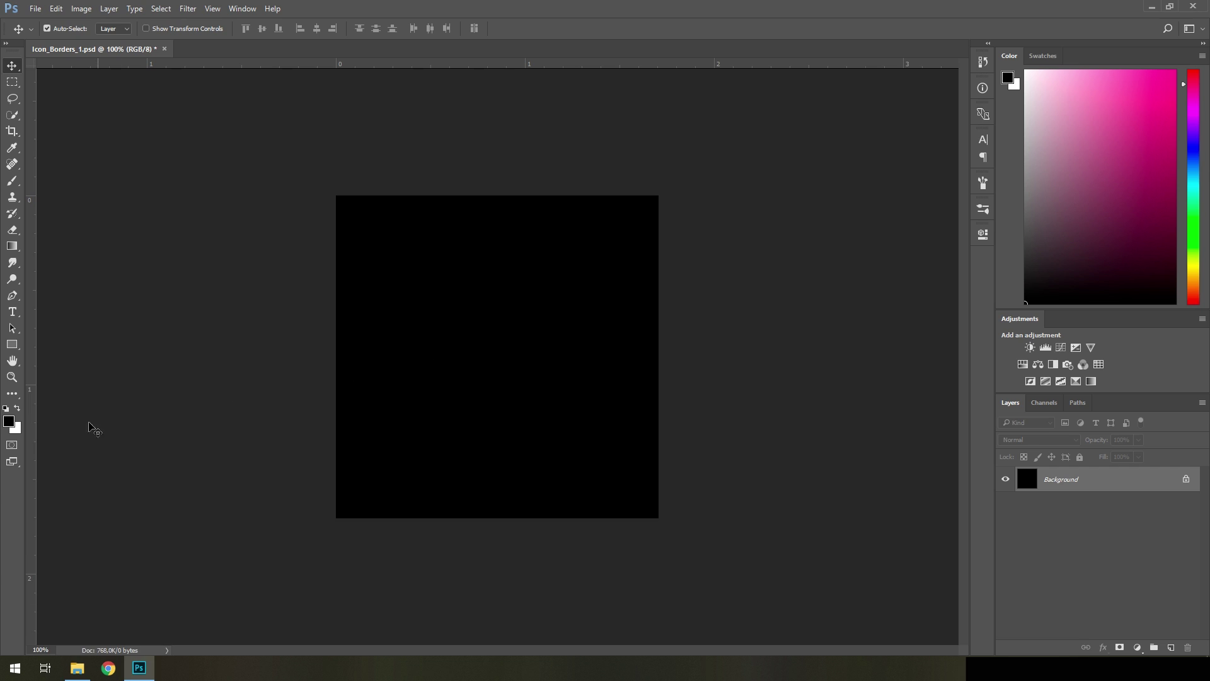
Draw a white-stroked square frame and stretch it to fill the whole canvas.
{"action": "left_click", "coordinate": [12, 345]}
{"action": "left_click_drag", "start_coordinate": [369, 225], "coordinate": [633, 490]}
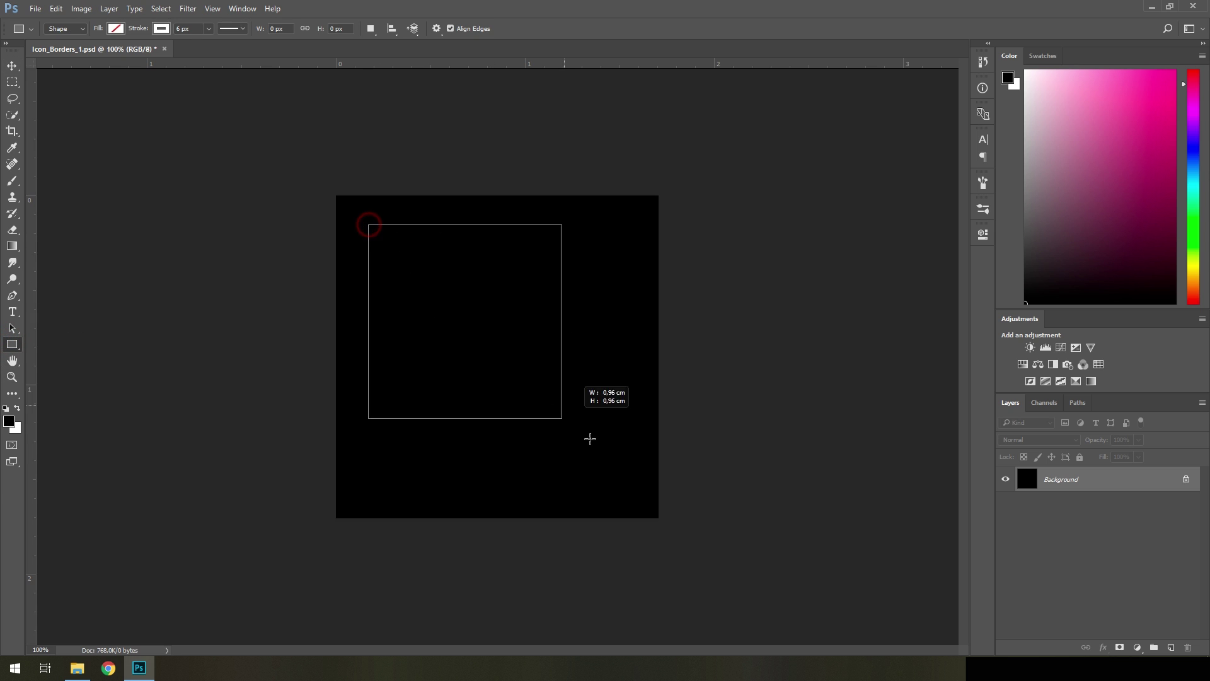
{"action": "left_click", "coordinate": [946, 232]}
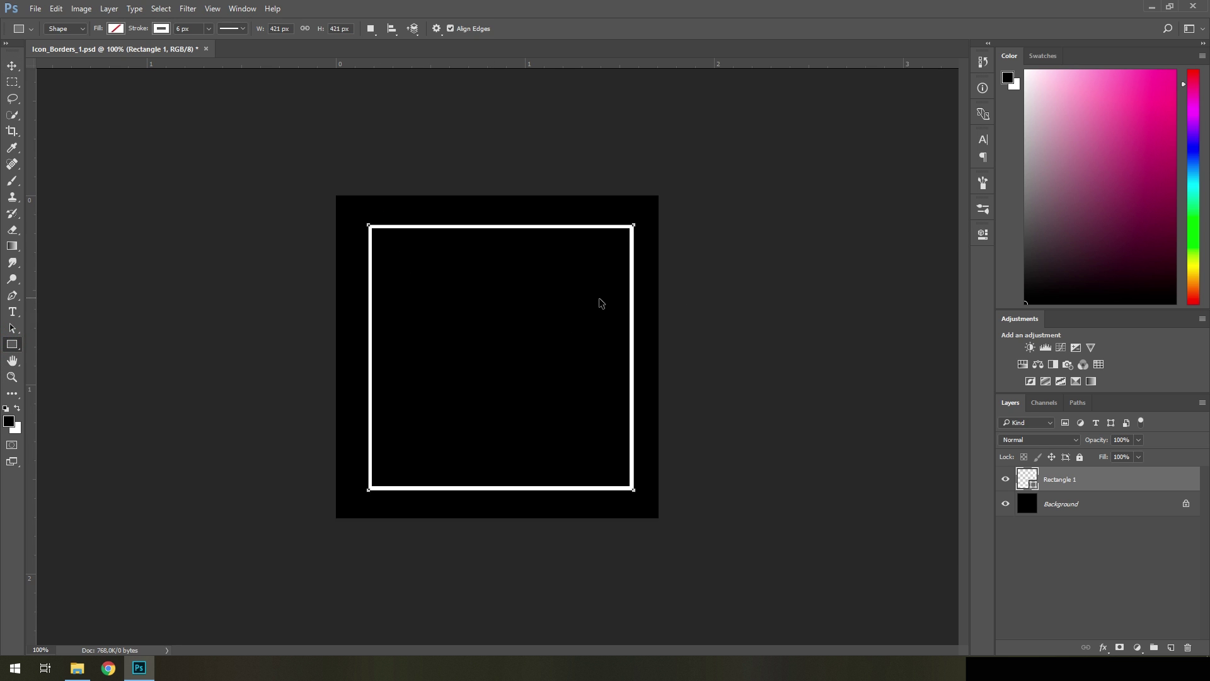
{"action": "key", "text": "ctrl+t"}
{"action": "left_click_drag", "start_coordinate": [500, 316], "coordinate": [467, 287]}
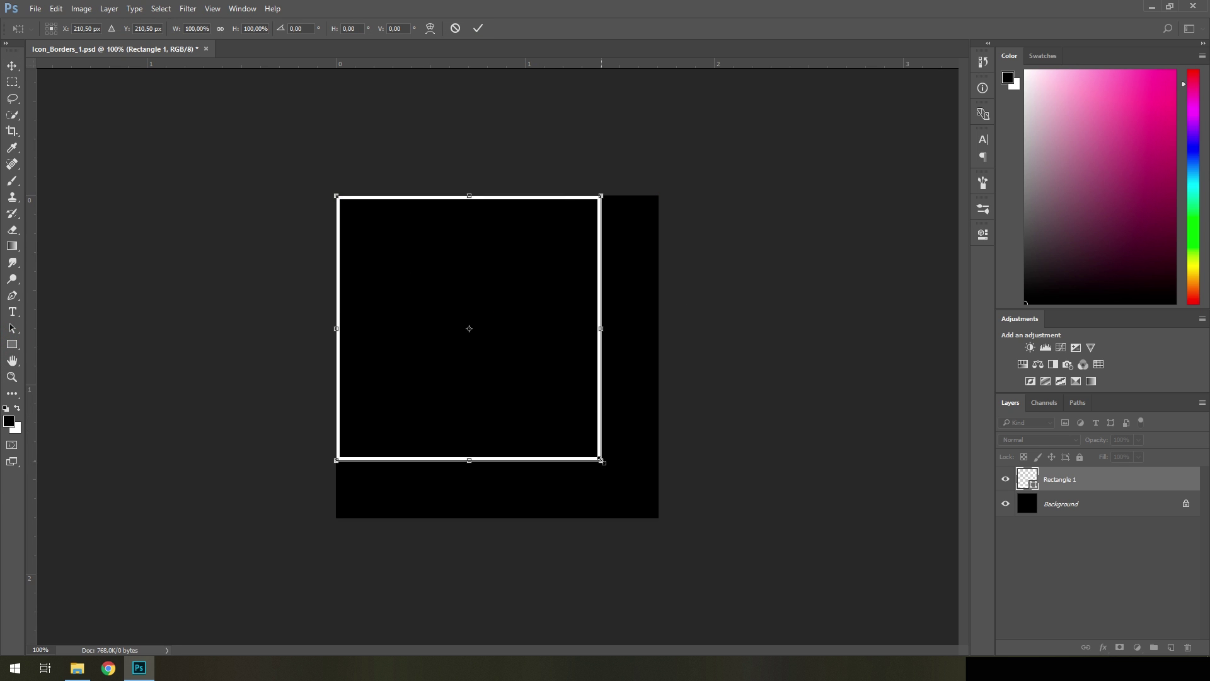
{"action": "left_click_drag", "start_coordinate": [600, 461], "coordinate": [658, 517]}
{"action": "key", "text": "Return"}
Rasterize the frame, give it an outer glow, and add a new empty layer above.
{"action": "right_click", "coordinate": [1080, 483]}
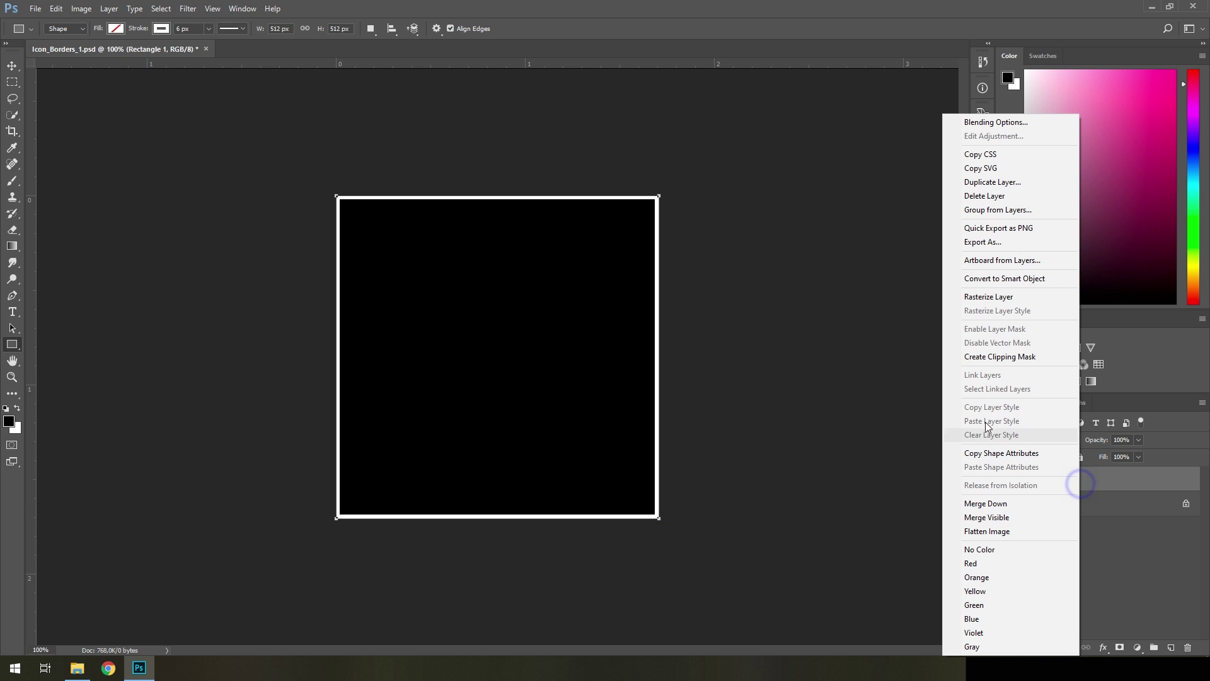
{"action": "left_click", "coordinate": [988, 296]}
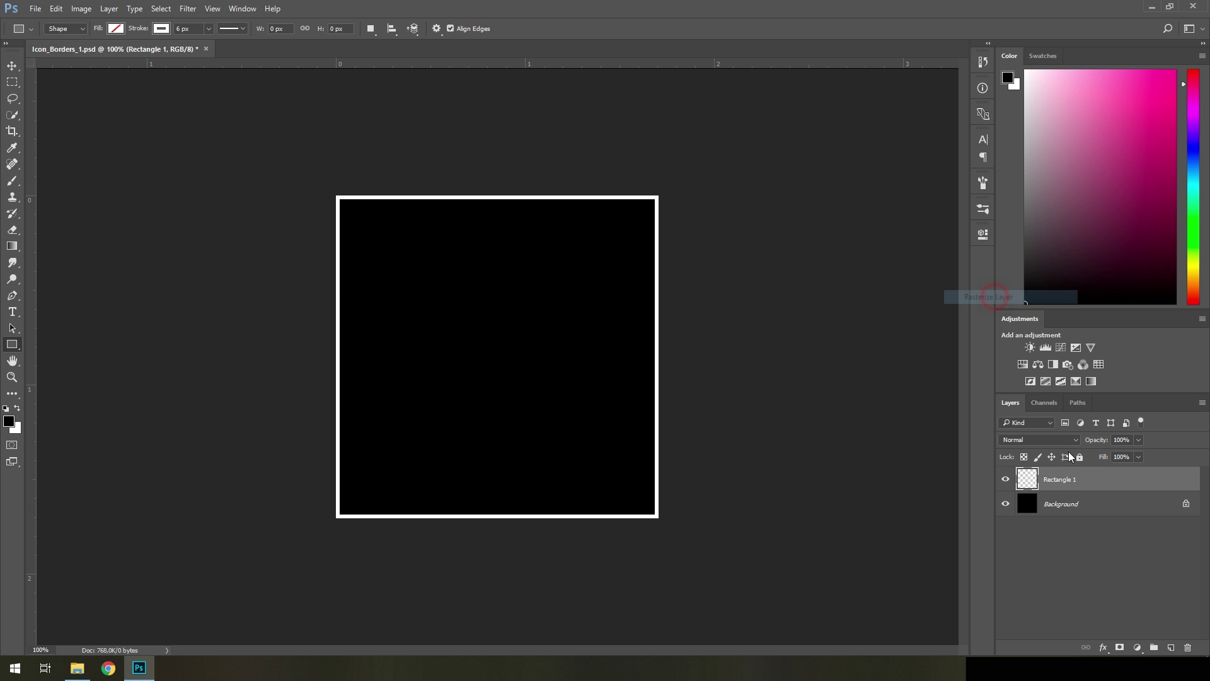
{"action": "double_click", "coordinate": [1025, 480]}
{"action": "left_click", "coordinate": [633, 434]}
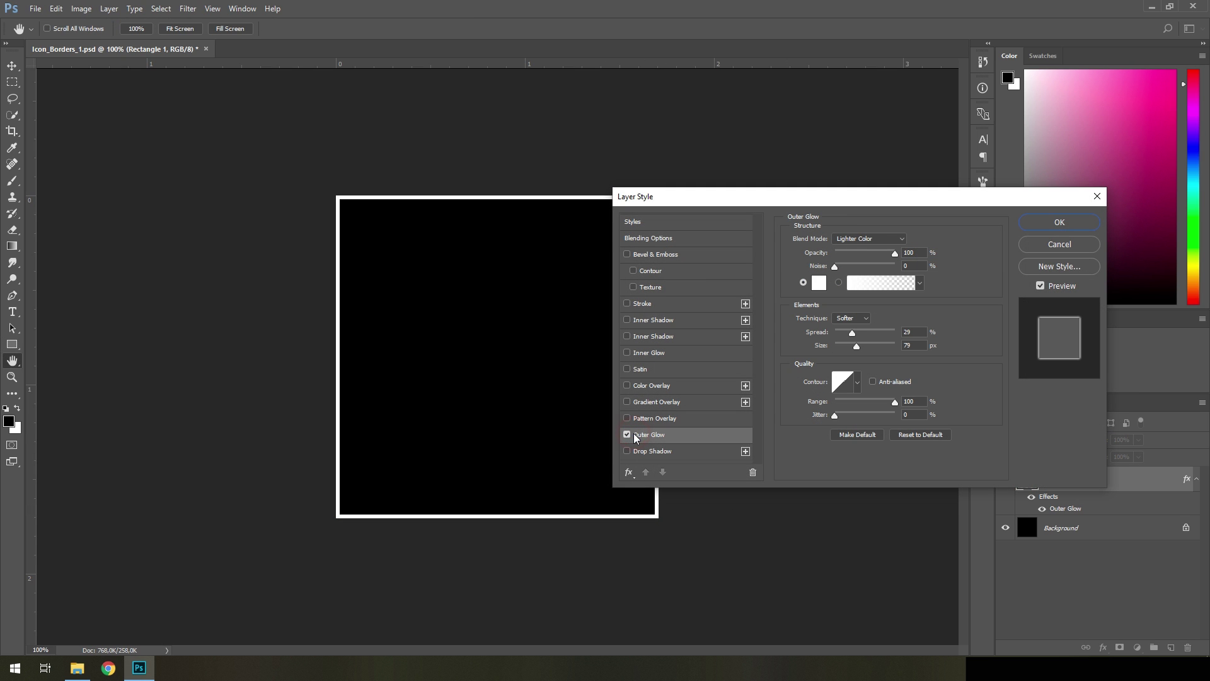
{"action": "left_click", "coordinate": [1037, 226]}
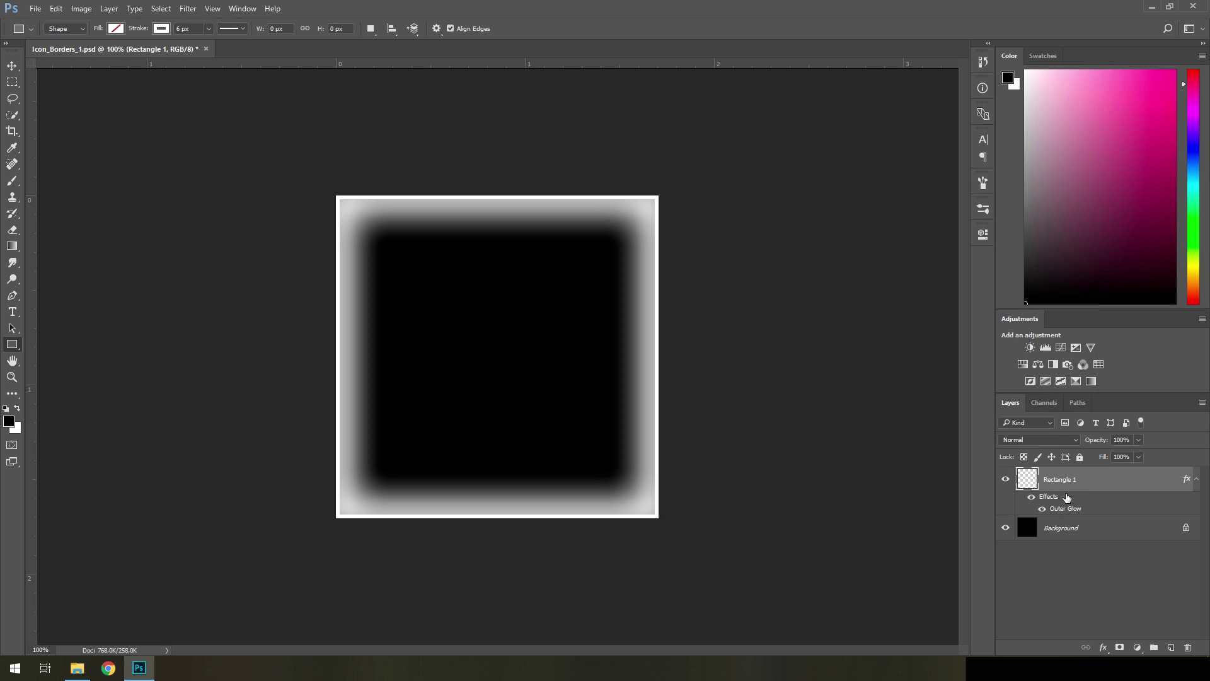
{"action": "left_click", "coordinate": [1169, 647]}
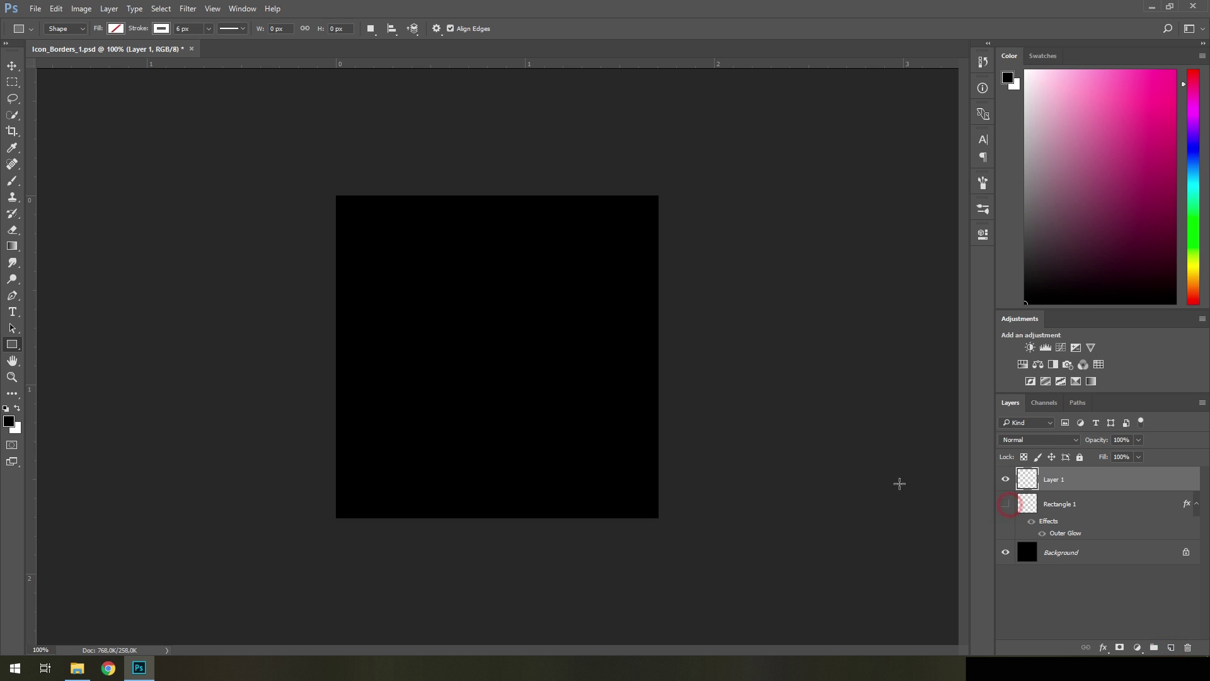
Hide the glowing frame and edit the gradient's opacity stops, including one at 76%.
{"action": "left_click", "coordinate": [1005, 504]}
{"action": "left_click", "coordinate": [12, 247]}
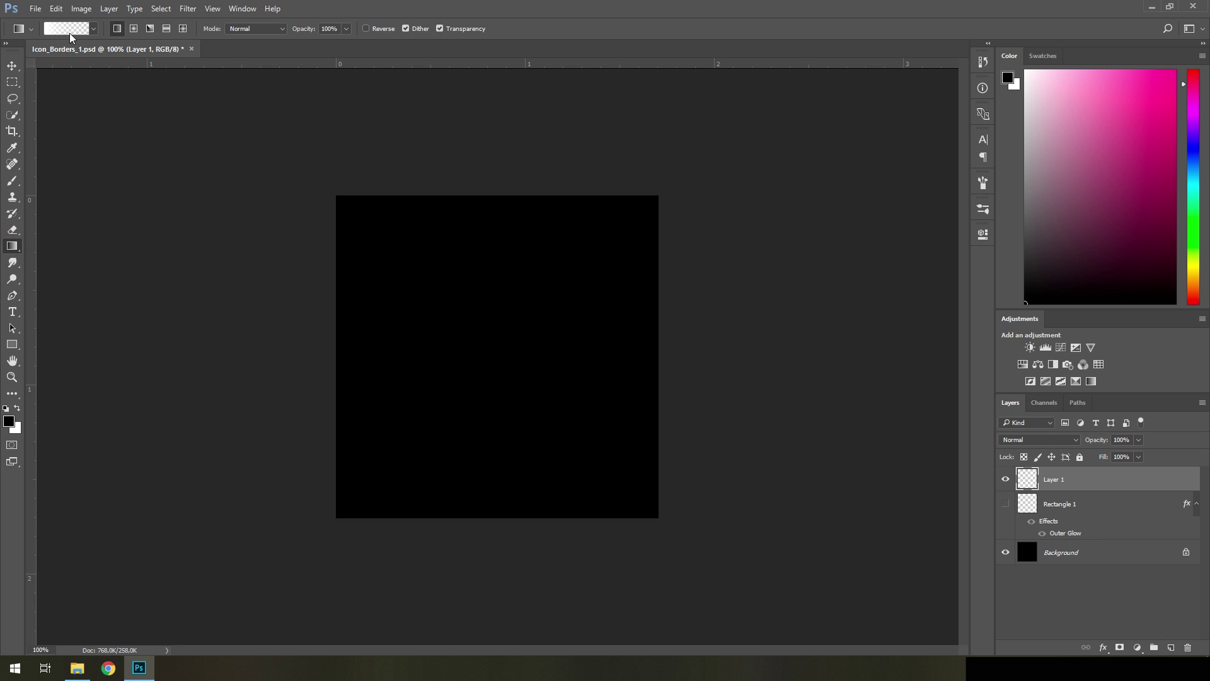
{"action": "left_click", "coordinate": [69, 29]}
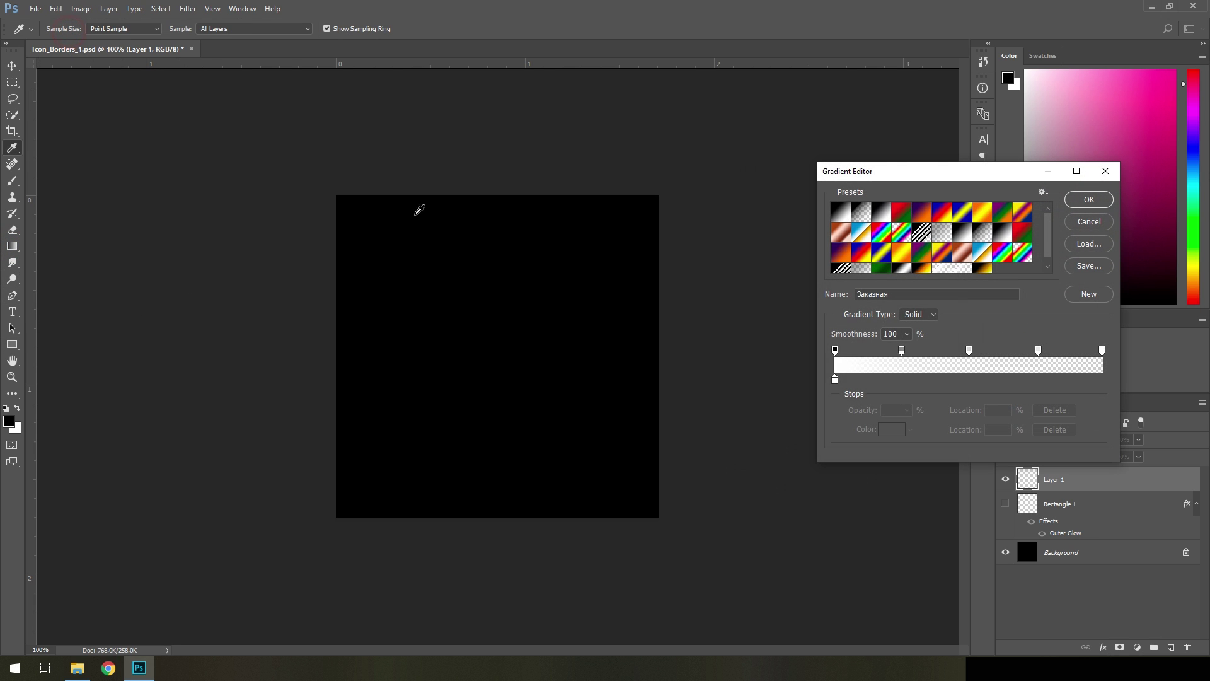
{"action": "left_click", "coordinate": [969, 351]}
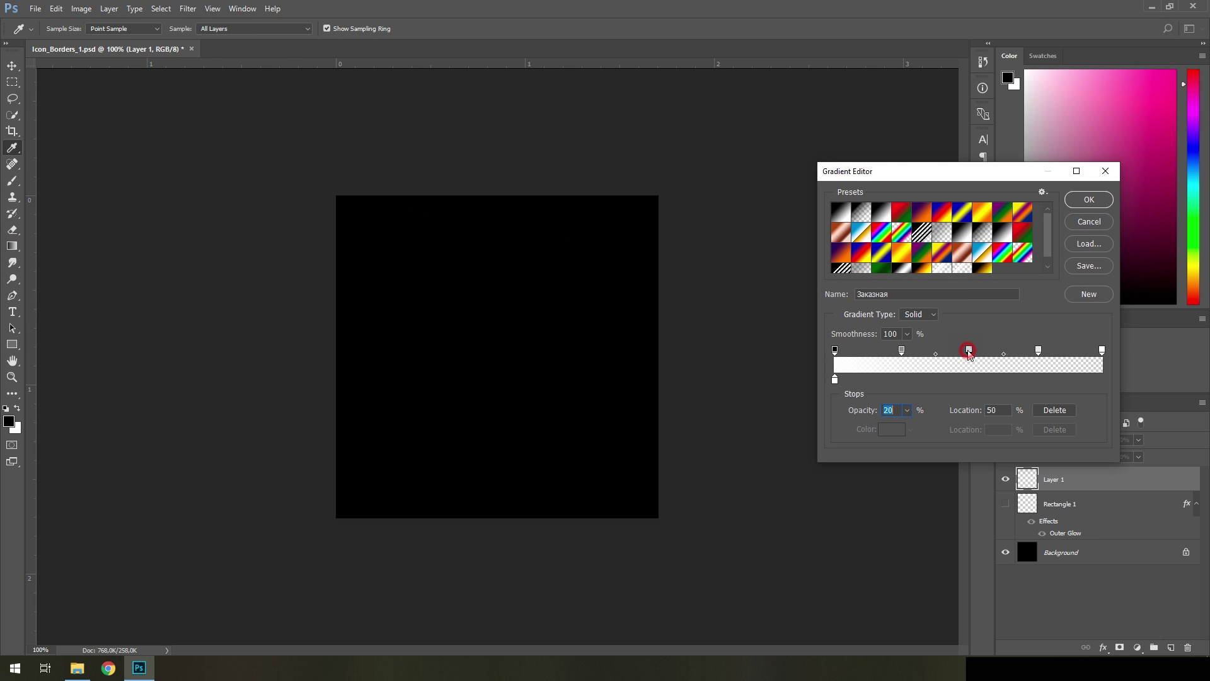
{"action": "left_click", "coordinate": [835, 351]}
{"action": "left_click", "coordinate": [1039, 351]}
{"action": "left_click", "coordinate": [1102, 350]}
Lay the white-to-transparent gradient across the new layer from the left edge.
{"action": "left_click", "coordinate": [1089, 199]}
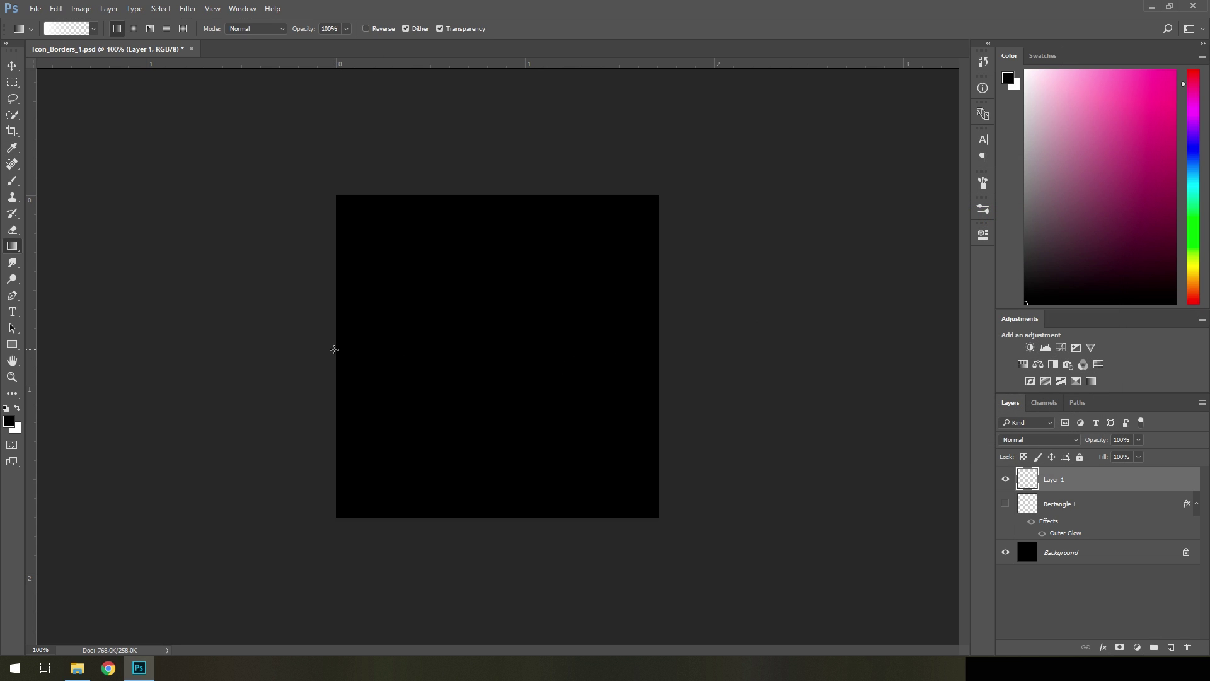
{"action": "left_click_drag", "start_coordinate": [335, 350], "coordinate": [656, 359]}
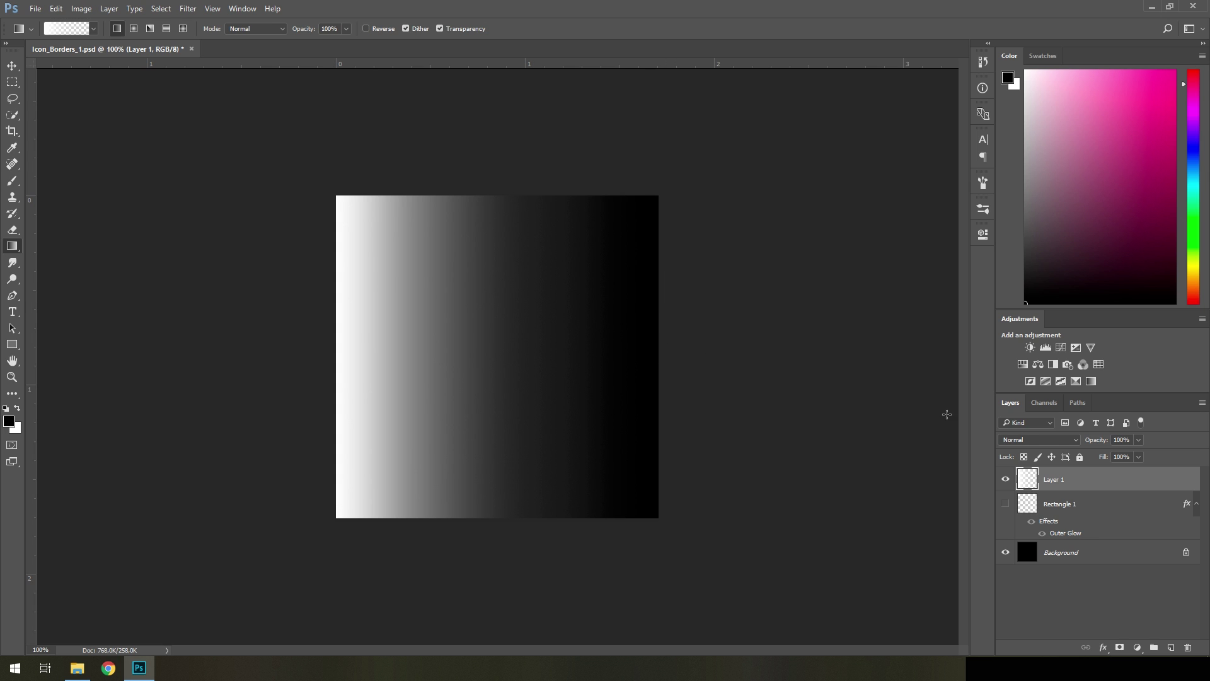
{"action": "key", "text": "ctrl+t"}
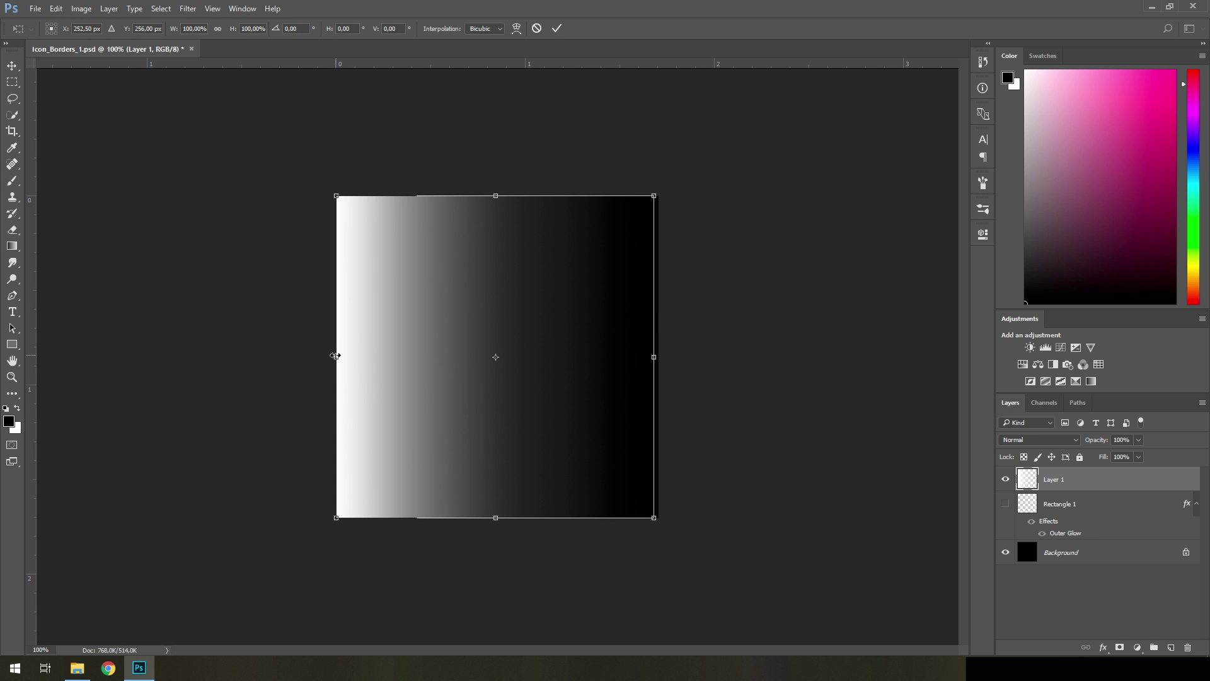
Narrow the gradient from its left side, duplicate it, and rotate the copy 180°.
{"action": "left_click_drag", "start_coordinate": [335, 356], "coordinate": [399, 357]}
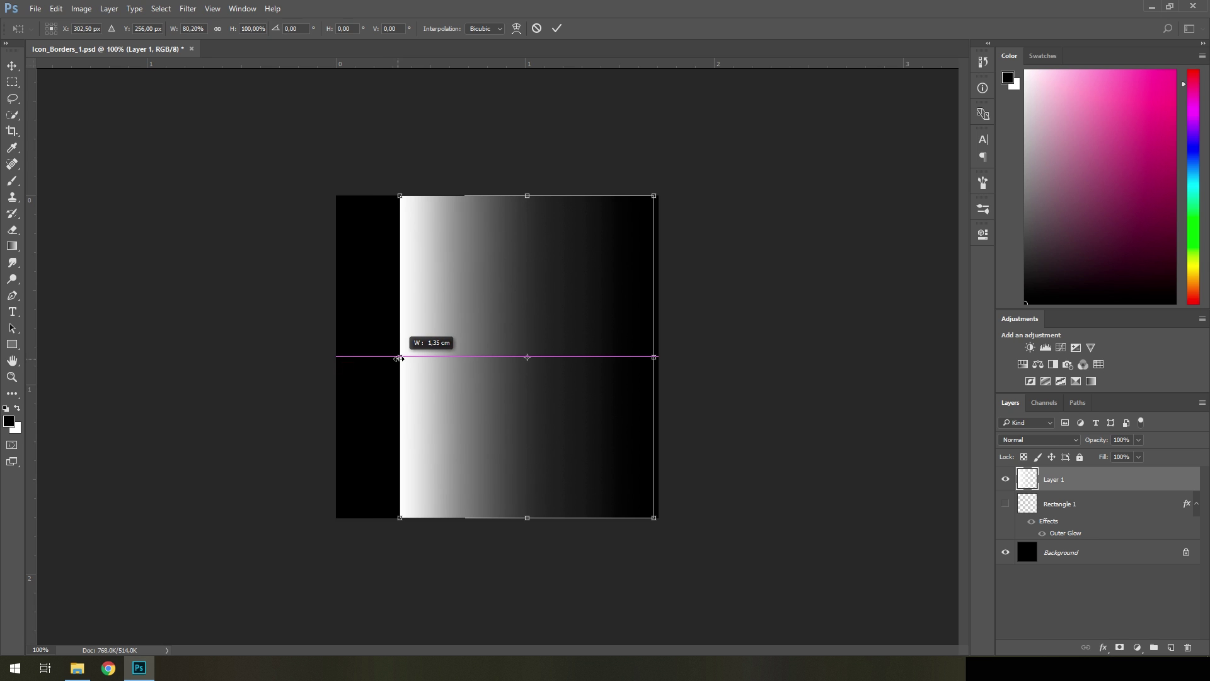
{"action": "key", "text": "Return"}
{"action": "key", "text": "ctrl+j"}
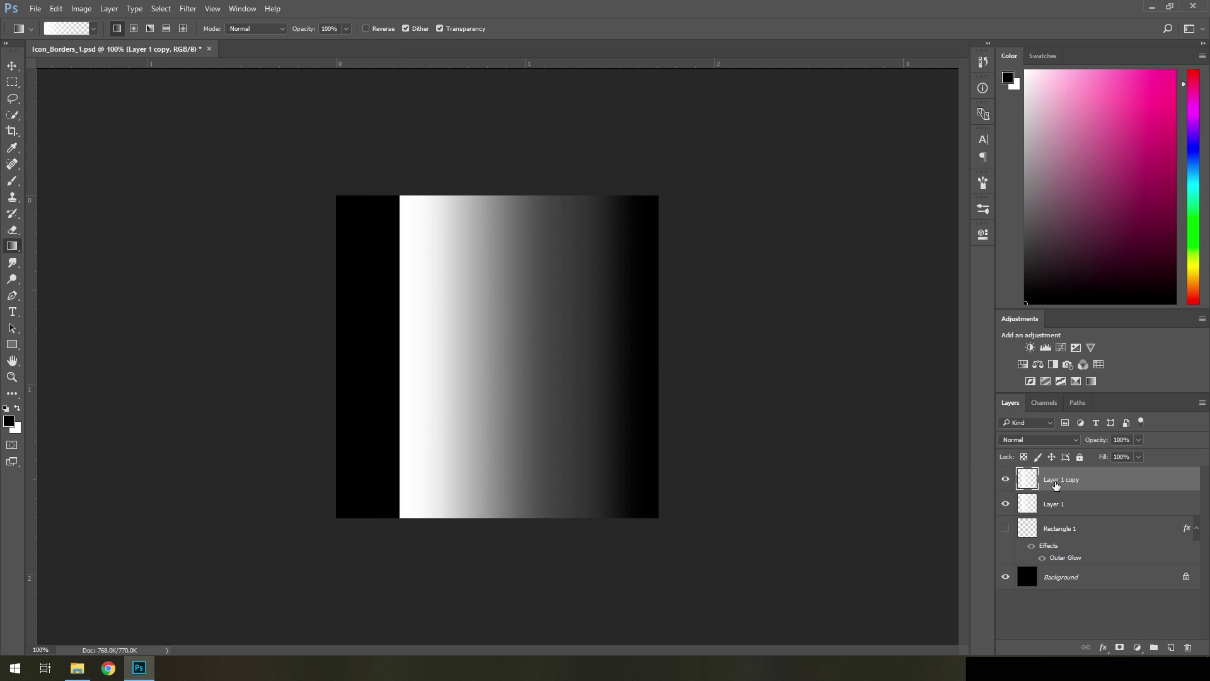
{"action": "key", "text": "ctrl+t"}
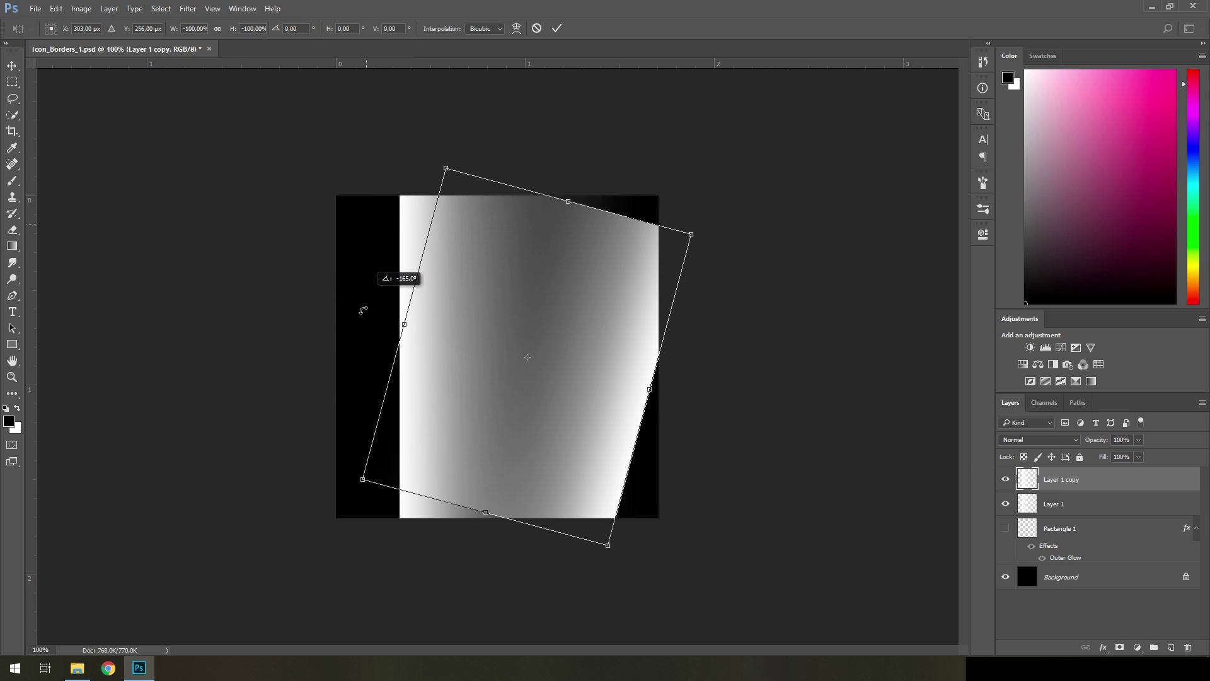
{"action": "left_click_drag", "start_coordinate": [753, 410], "coordinate": [362, 312]}
Slide the mirrored copy left and narrow it into a bright vertical band.
{"action": "left_click_drag", "start_coordinate": [499, 355], "coordinate": [317, 380]}
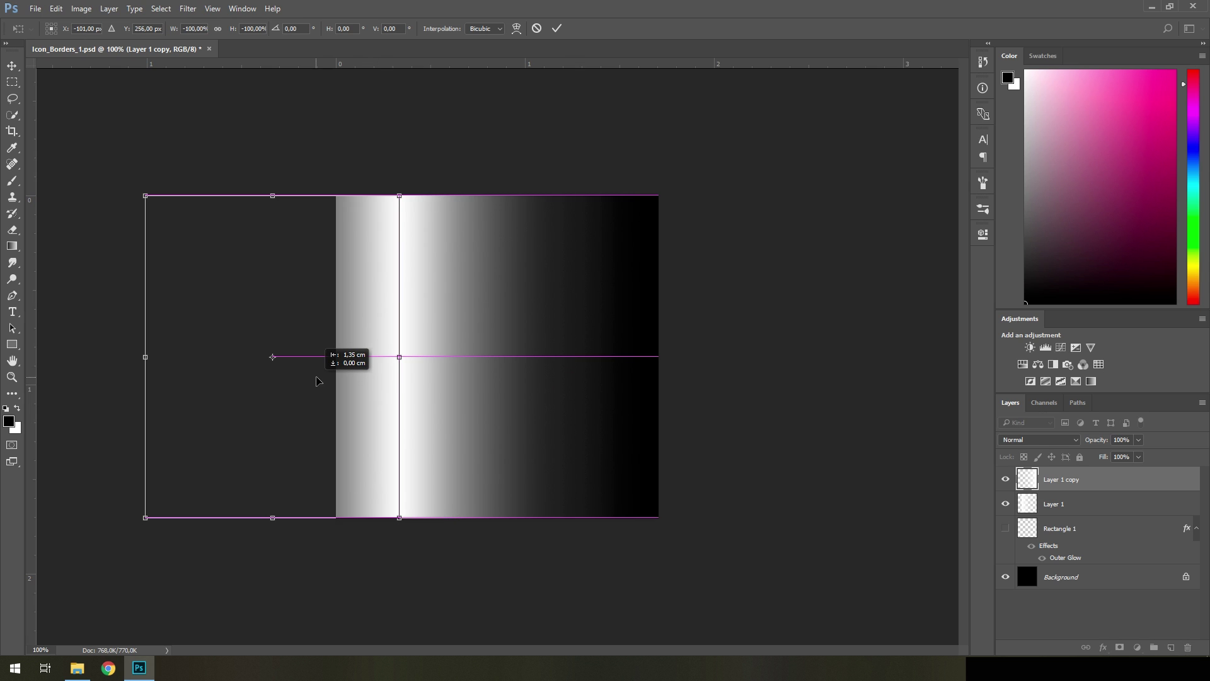
{"action": "mouse_move", "coordinate": [146, 357]}
{"action": "left_mouse_down"}
{"action": "mouse_move", "coordinate": [337, 372]}
{"action": "mouse_move", "coordinate": [453, 361]}
{"action": "left_mouse_up"}
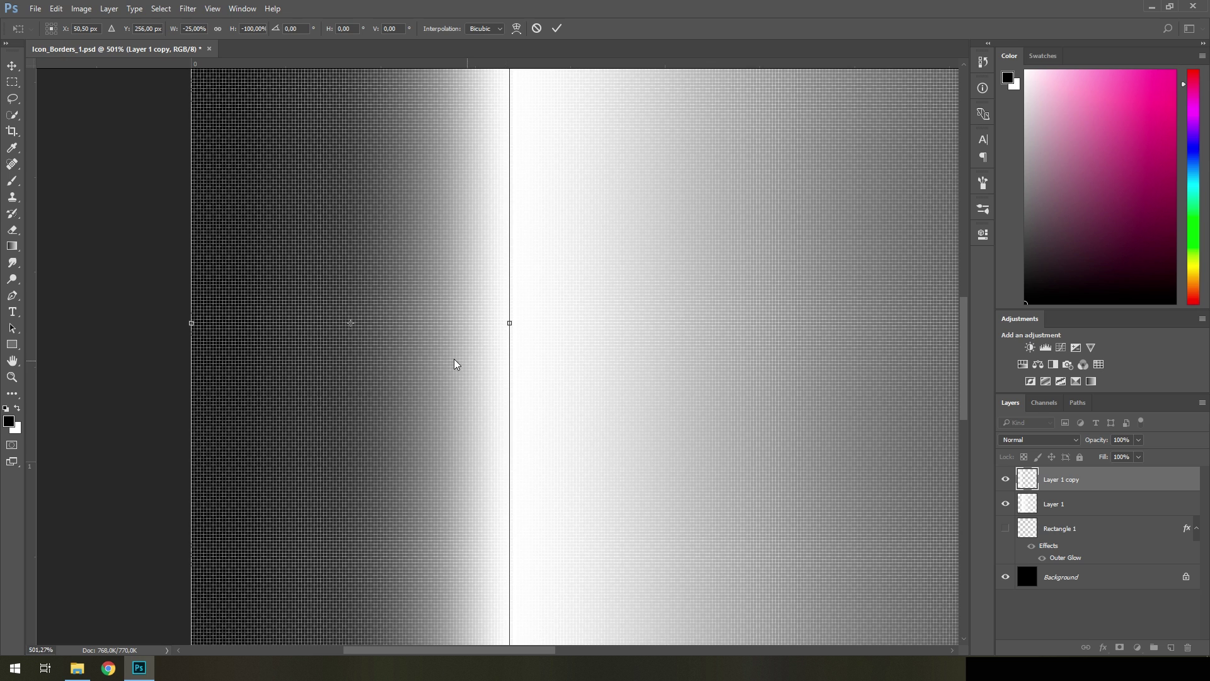
{"action": "key", "text": "Return"}
{"action": "key", "text": "g"}
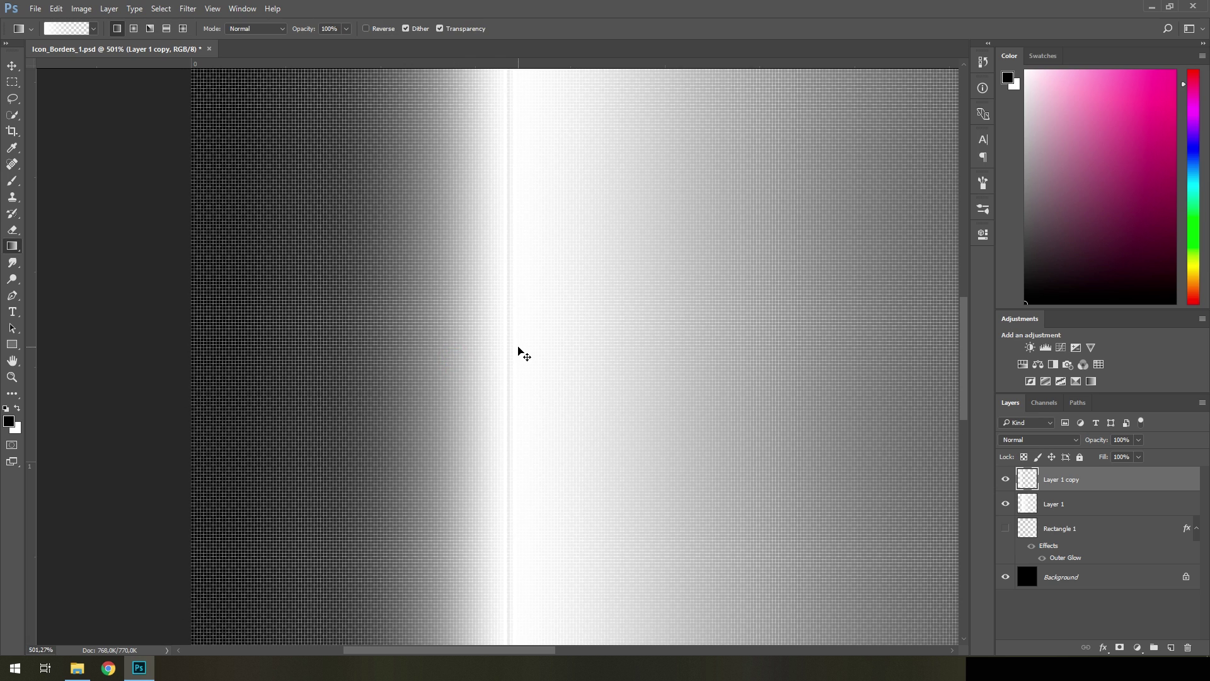
{"action": "key", "text": "ctrl+t"}
{"action": "left_click_drag", "start_coordinate": [509, 322], "coordinate": [516, 322]}
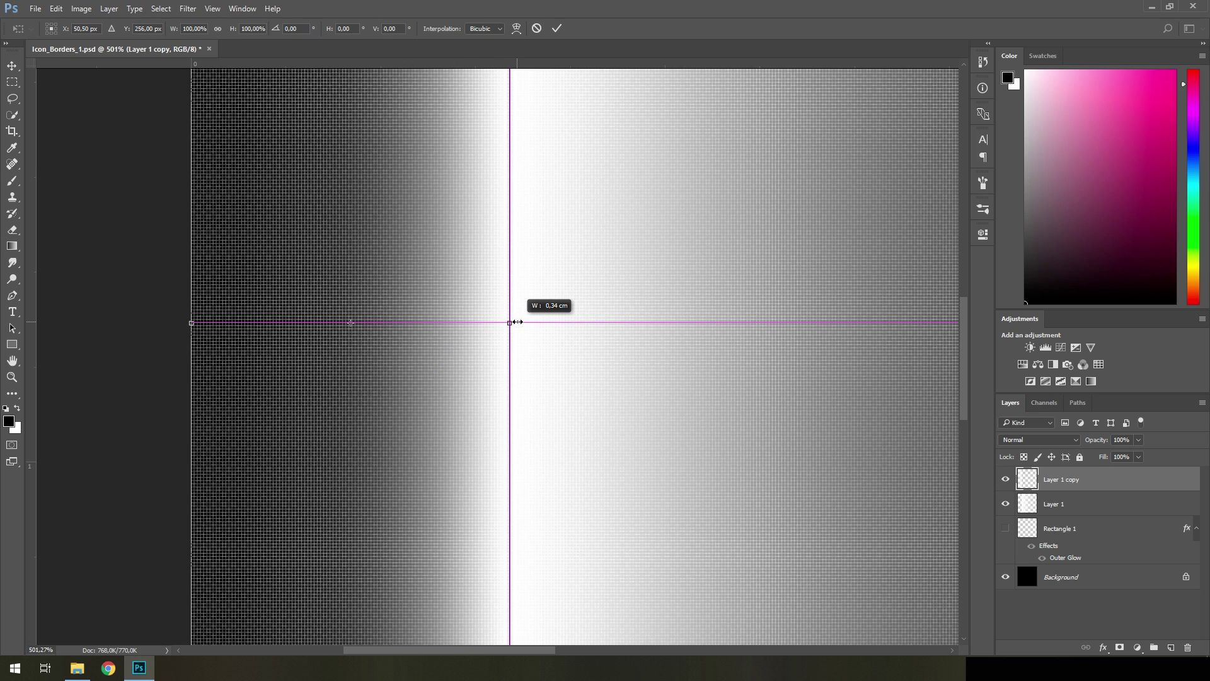
{"action": "key", "text": "Return"}
{"action": "scroll", "coordinate": [542, 410], "scroll_direction": "down", "scroll_amount": 5}
{"action": "left_click", "coordinate": [1046, 508]}
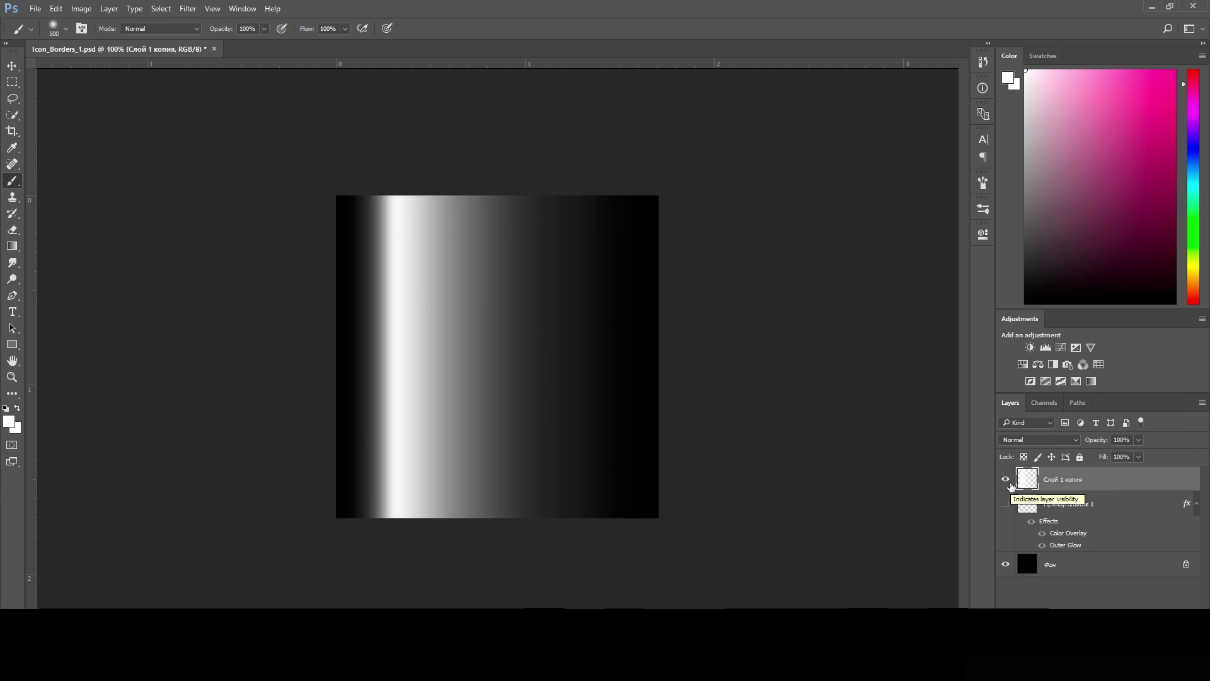
Paint a large soft white spot on a new layer, then browse the saved Icon_Borders images.
{"action": "key", "text": "ctrl+shift+alt+n"}
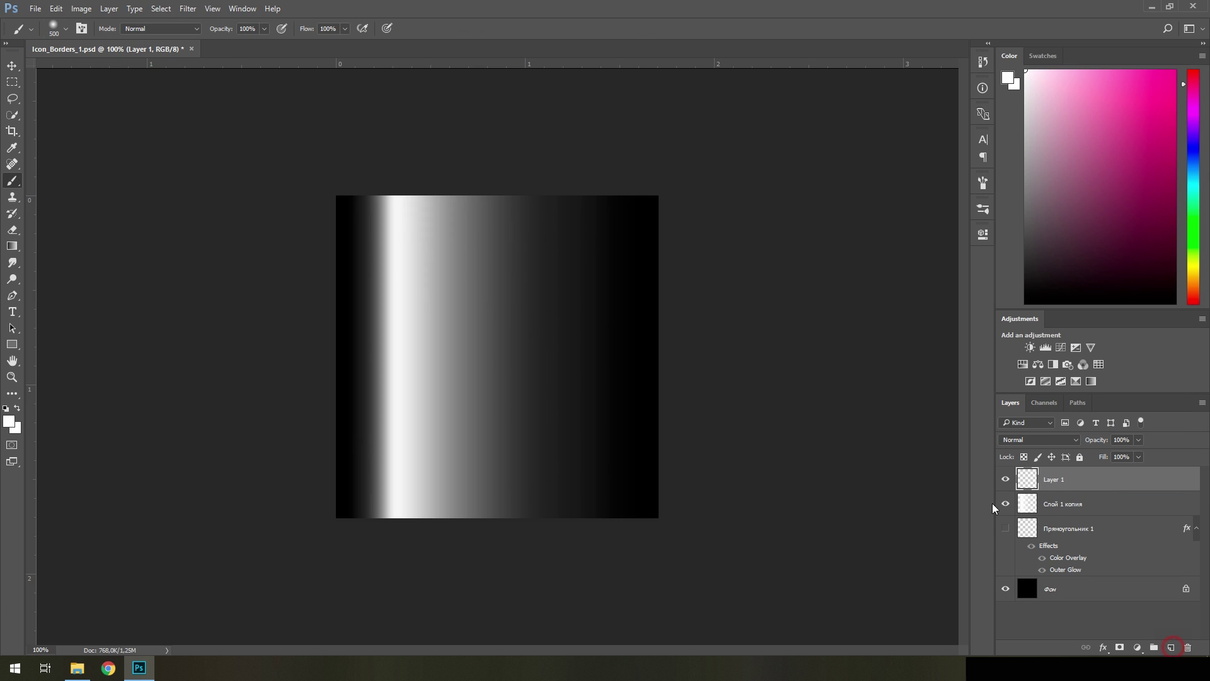
{"action": "left_click", "coordinate": [1007, 502]}
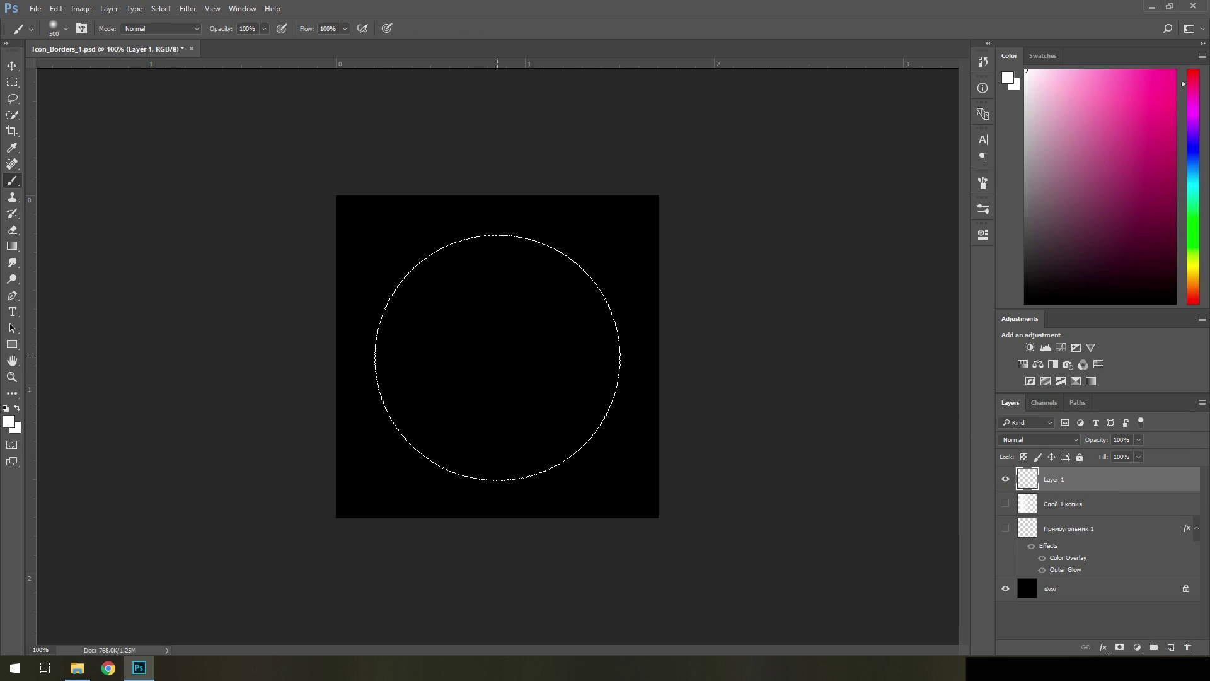
{"action": "left_click", "coordinate": [497, 357]}
{"action": "left_click_drag", "start_coordinate": [497, 358], "coordinate": [451, 338]}
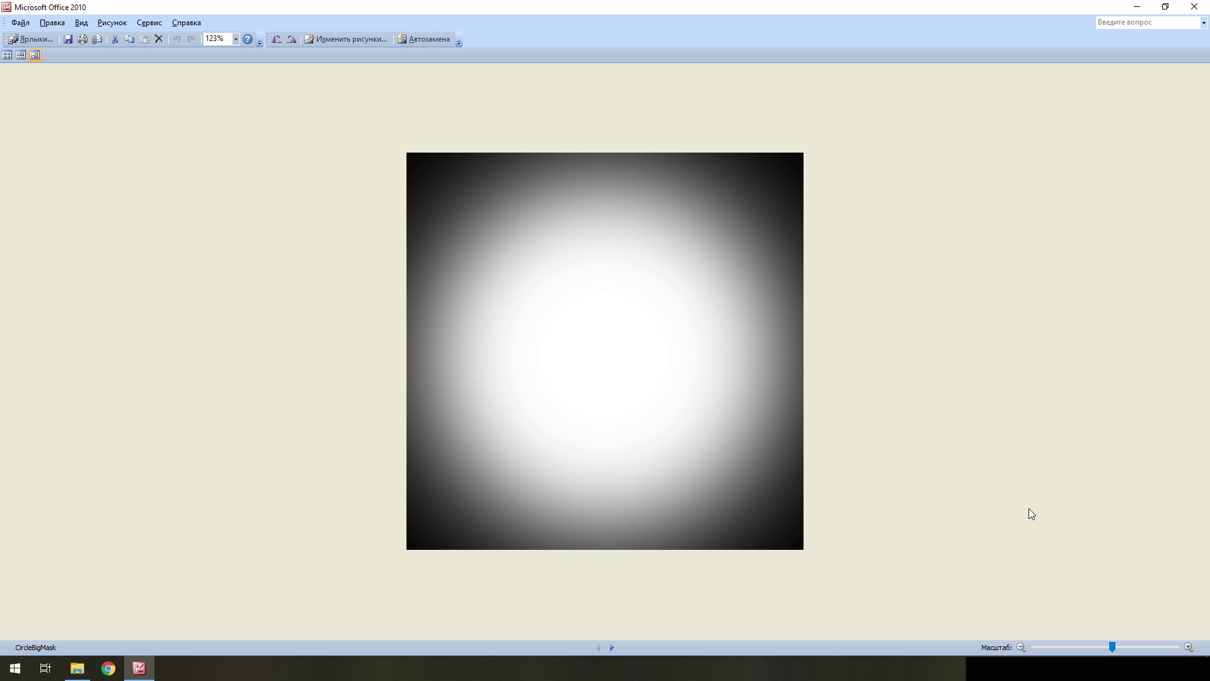
{"action": "key", "text": "Right"}
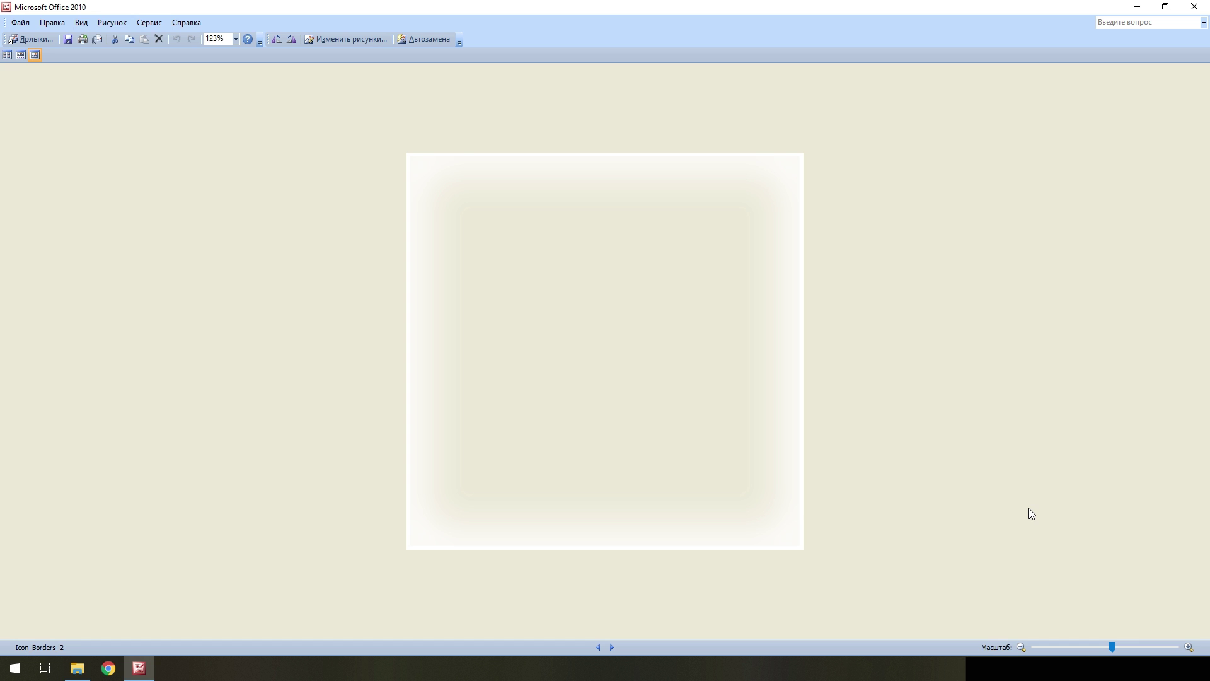
{"action": "key", "text": "Right"}
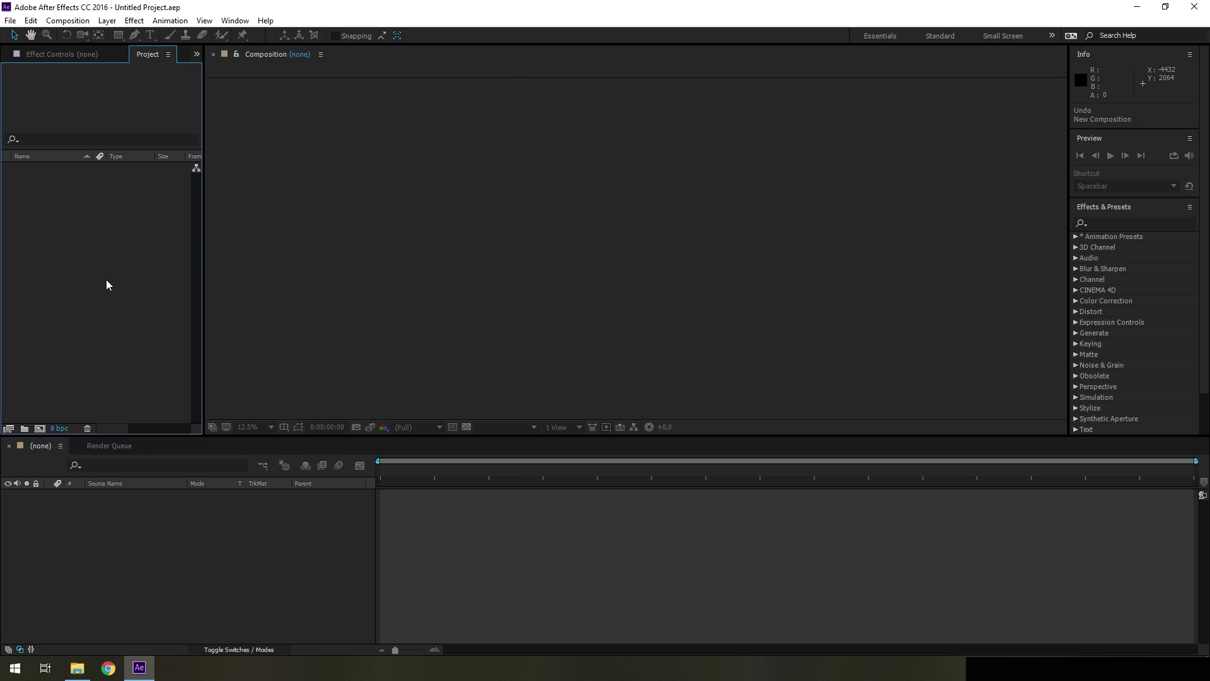
Create Comp 1 at 512×512, 8 fps, 2 seconds long, with a black background.
{"action": "right_click", "coordinate": [65, 228]}
{"action": "left_click", "coordinate": [117, 233]}
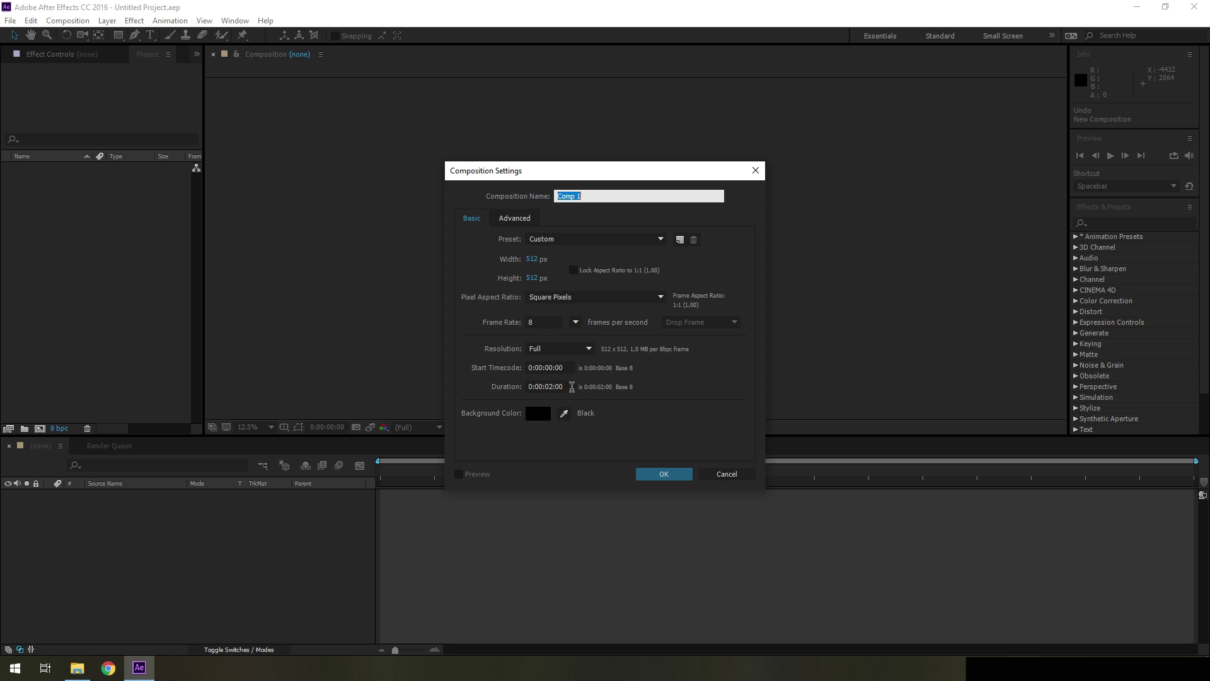
{"action": "left_click", "coordinate": [650, 473]}
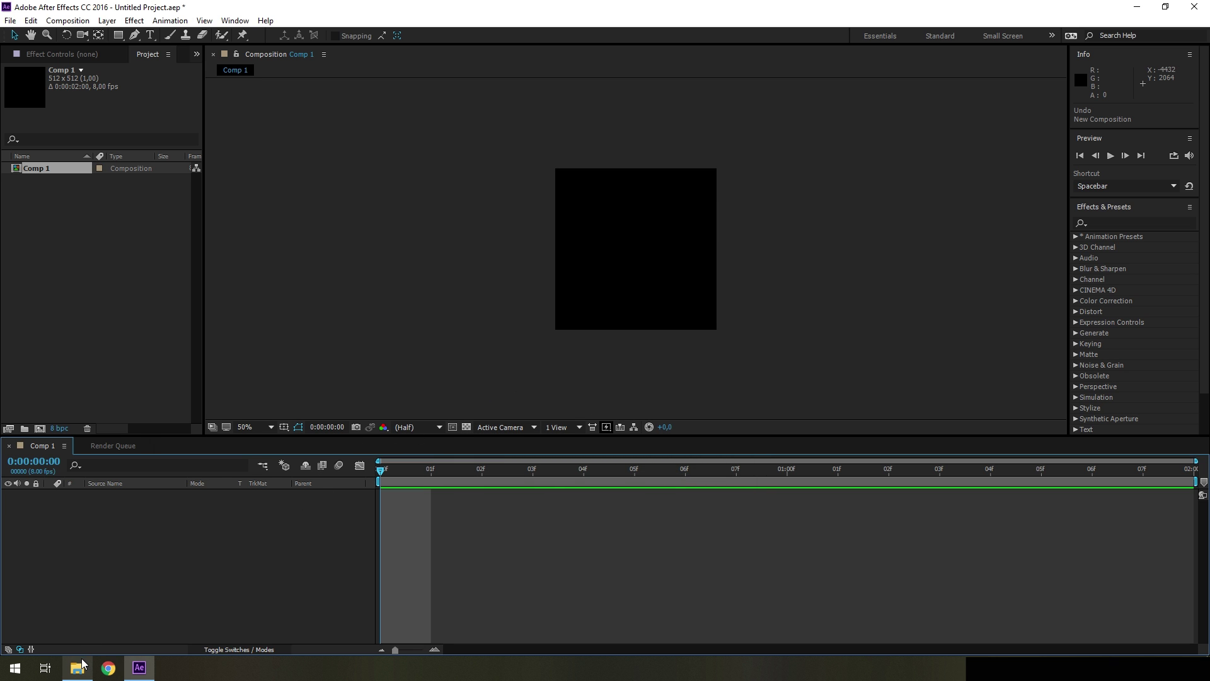
{"action": "left_click", "coordinate": [78, 668]}
Import the three texture files, including CircleBigMask, Icon_Borders_2 and Icon_Borders_3, into the project.
{"action": "left_click", "coordinate": [801, 258]}
{"action": "left_click", "coordinate": [877, 258], "text": "ctrl"}
{"action": "left_click", "coordinate": [498, 259], "text": "ctrl"}
{"action": "left_click_drag", "start_coordinate": [498, 258], "coordinate": [91, 256]}
{"action": "left_click", "coordinate": [854, 176]}
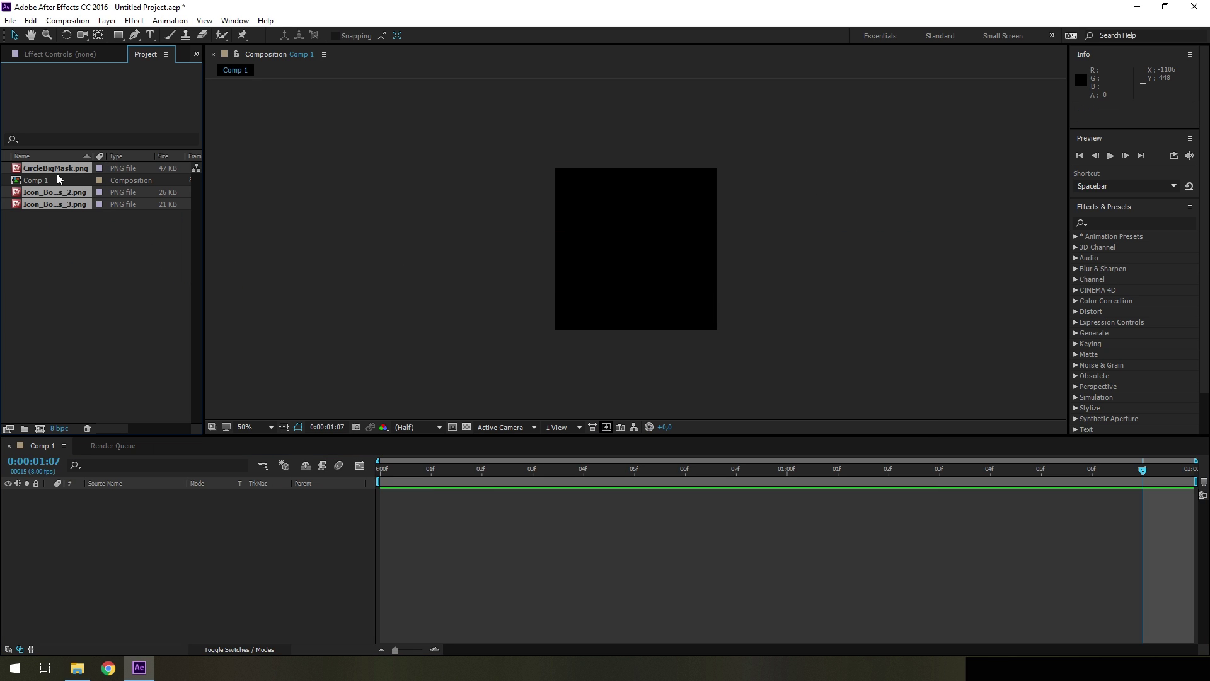
{"action": "left_click", "coordinate": [51, 250]}
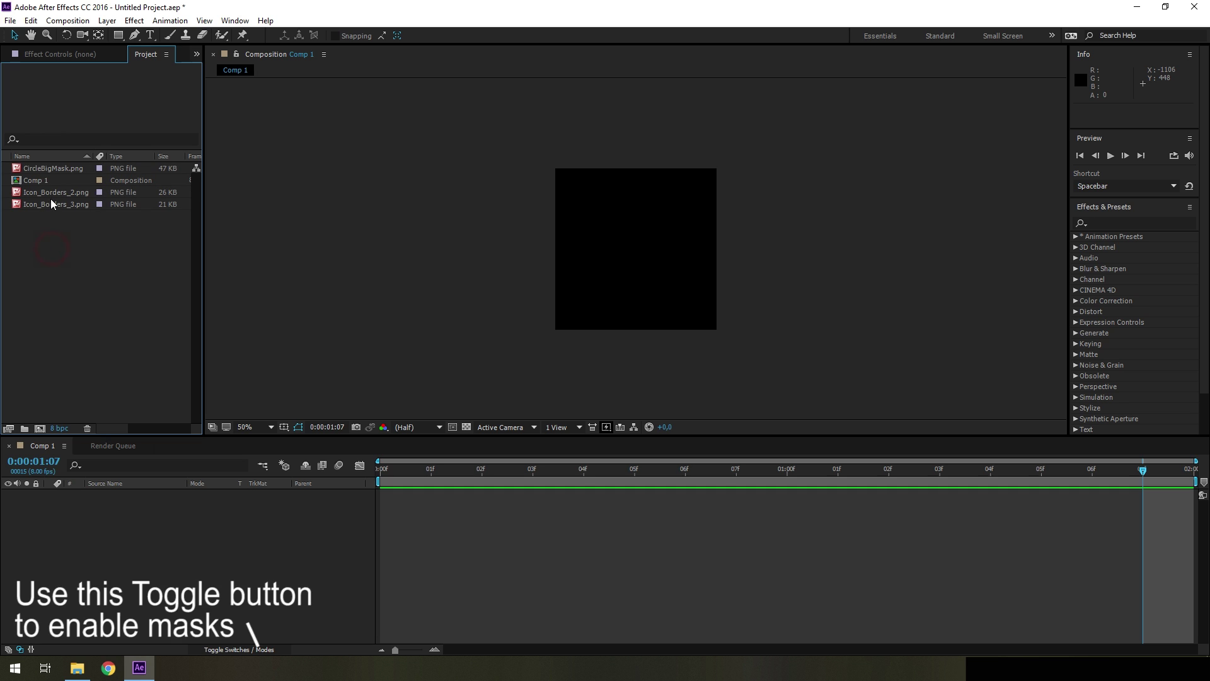
Put Icon_Borders_2.png into Comp 1, preview playback, then hide that layer.
{"action": "left_click_drag", "start_coordinate": [53, 196], "coordinate": [75, 529]}
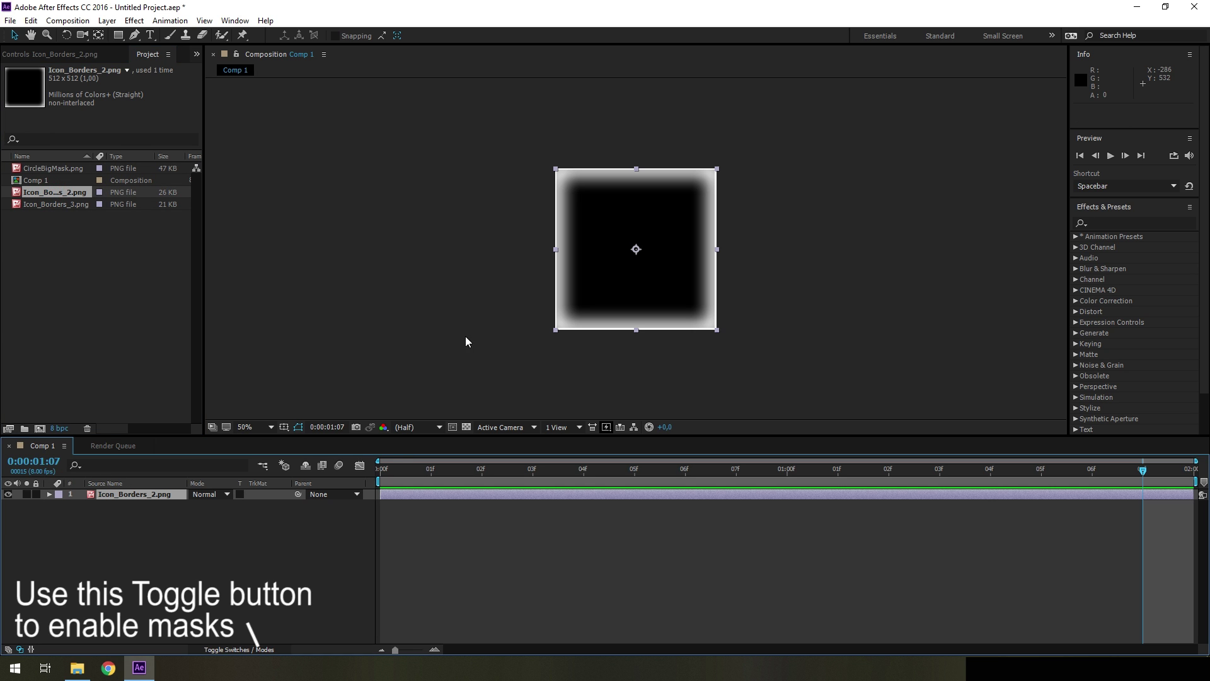
{"action": "key", "text": "space"}
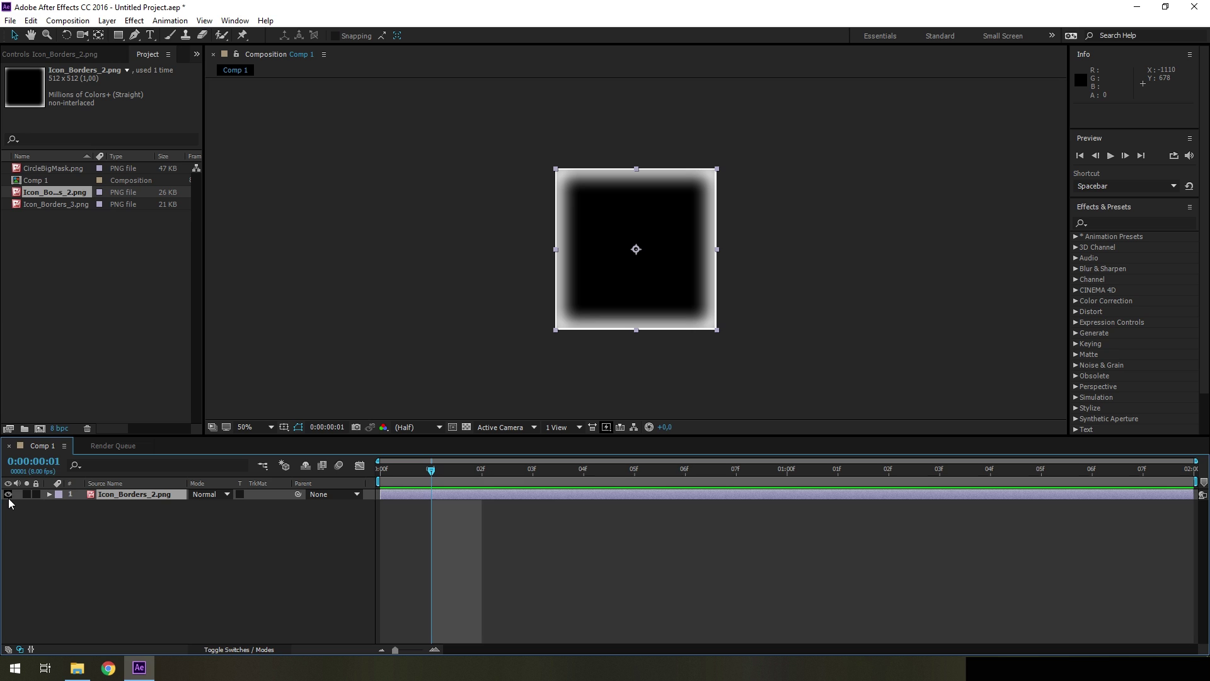
{"action": "left_click", "coordinate": [8, 495]}
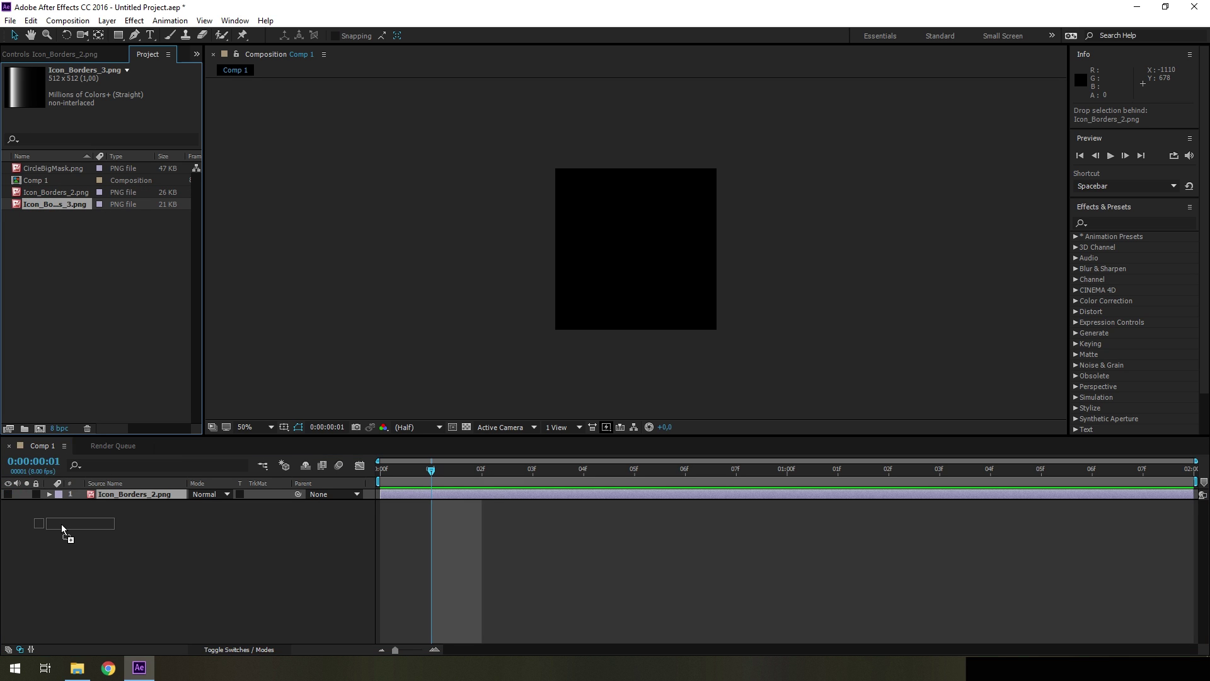
Add Icon_Borders_3.png as layer two, rotated about 208° and stretched much taller.
{"action": "left_click_drag", "start_coordinate": [40, 205], "coordinate": [65, 529]}
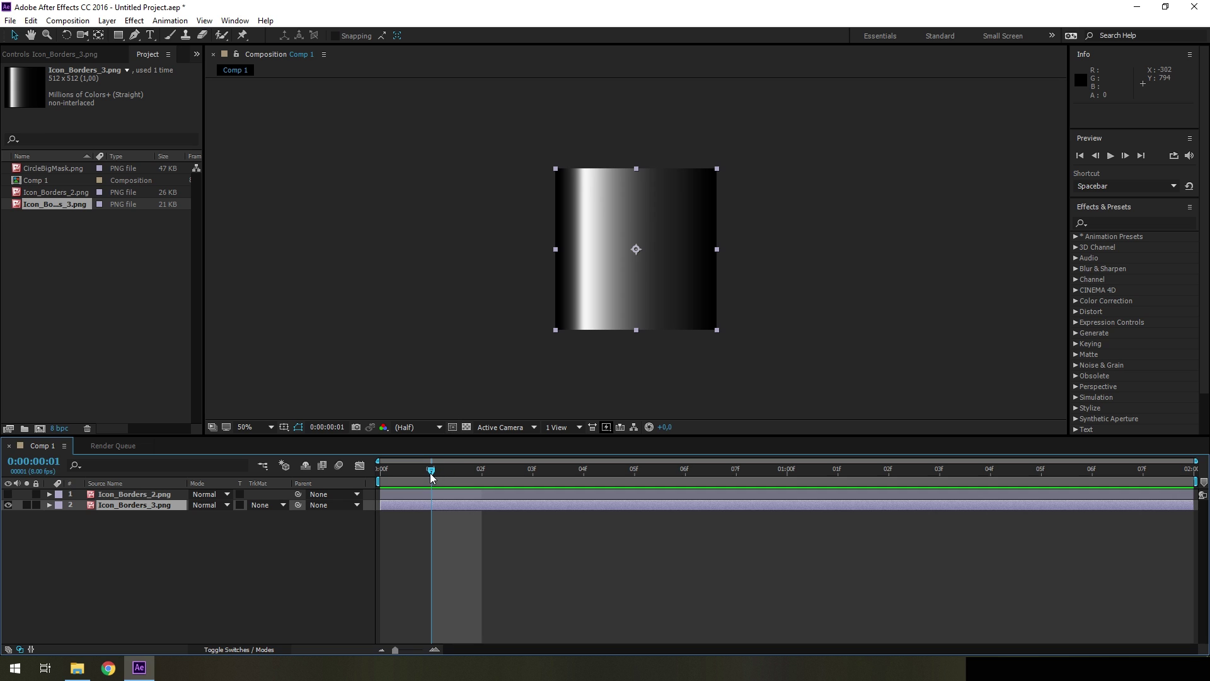
{"action": "left_click_drag", "start_coordinate": [432, 471], "coordinate": [101, 518]}
{"action": "left_click", "coordinate": [49, 504]}
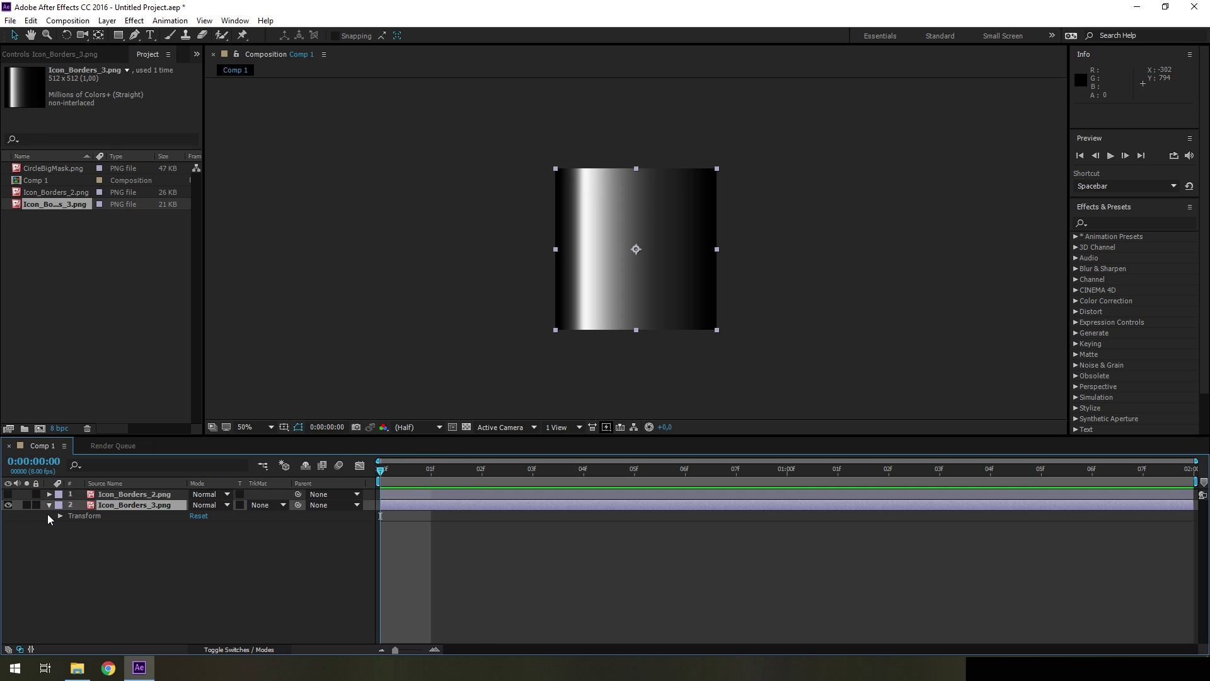
{"action": "left_click", "coordinate": [57, 516]}
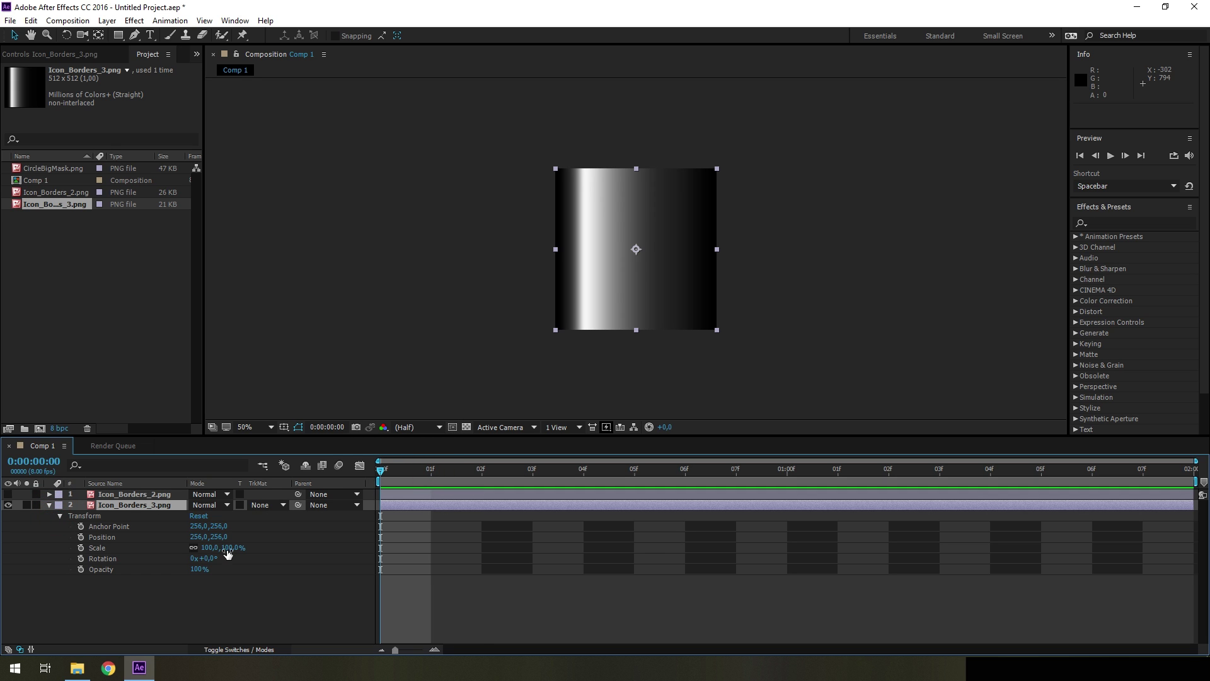
{"action": "left_click_drag", "start_coordinate": [226, 557], "coordinate": [338, 556]}
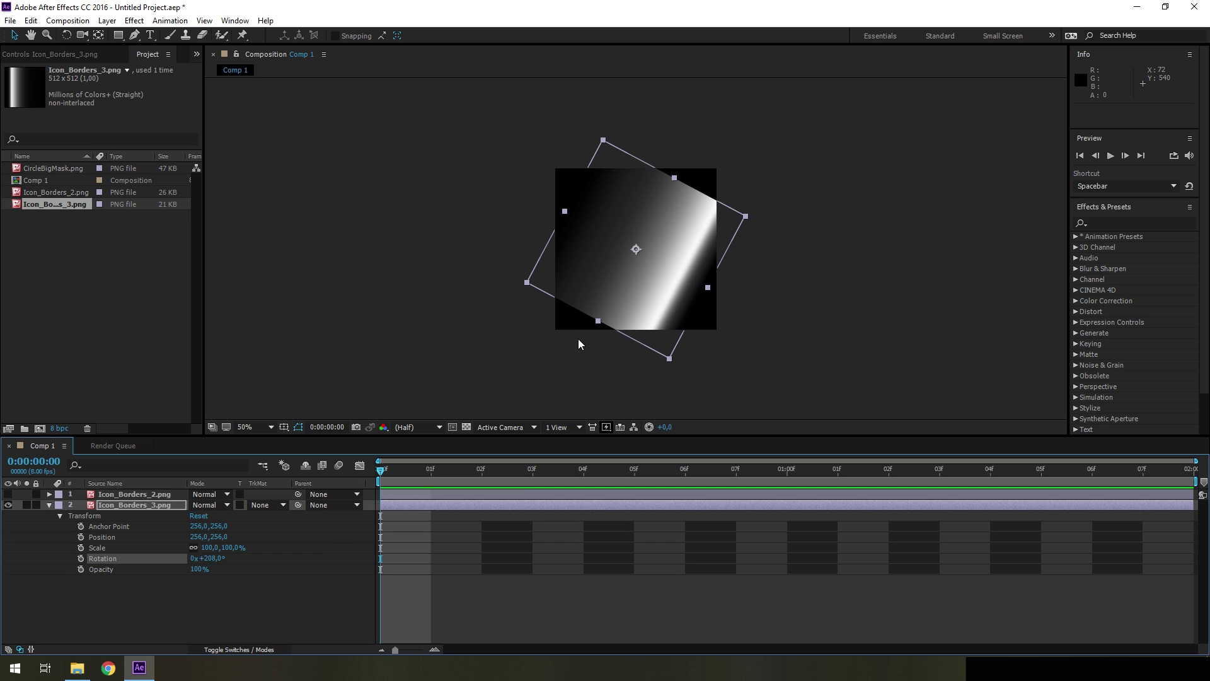
{"action": "key", "text": "comma"}
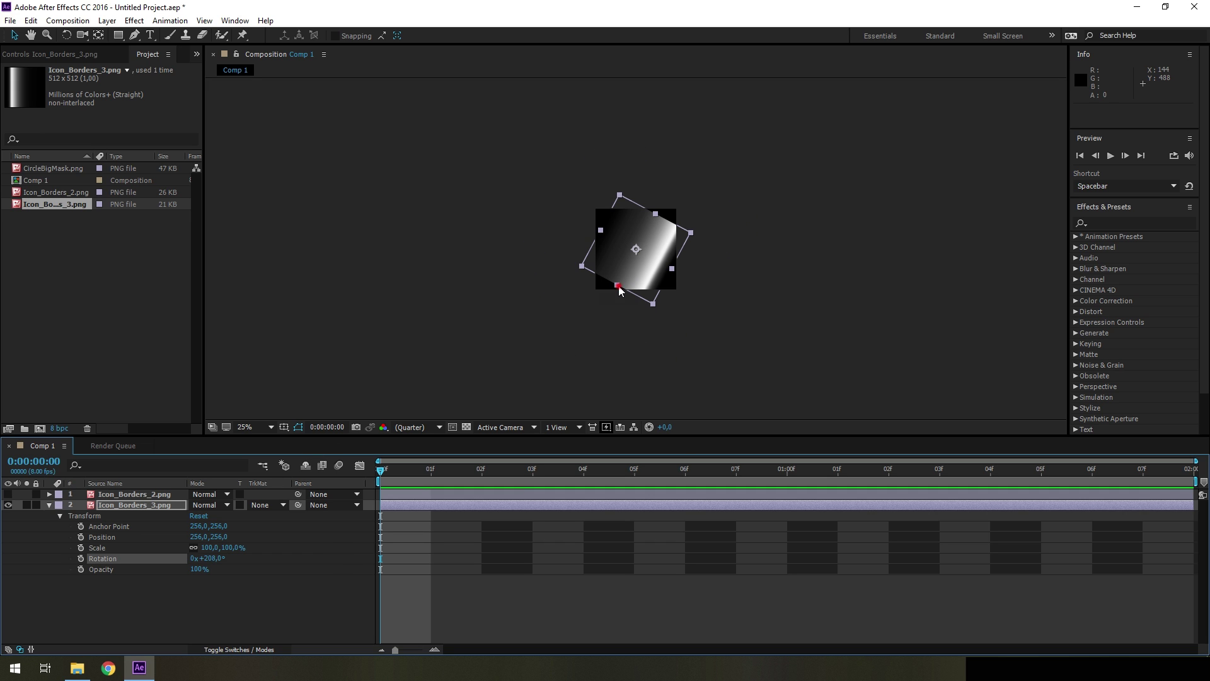
{"action": "mouse_move", "coordinate": [615, 290]}
{"action": "left_mouse_down"}
{"action": "mouse_move", "coordinate": [604, 328]}
{"action": "mouse_move", "coordinate": [628, 289]}
{"action": "mouse_move", "coordinate": [553, 215]}
{"action": "left_mouse_up"}
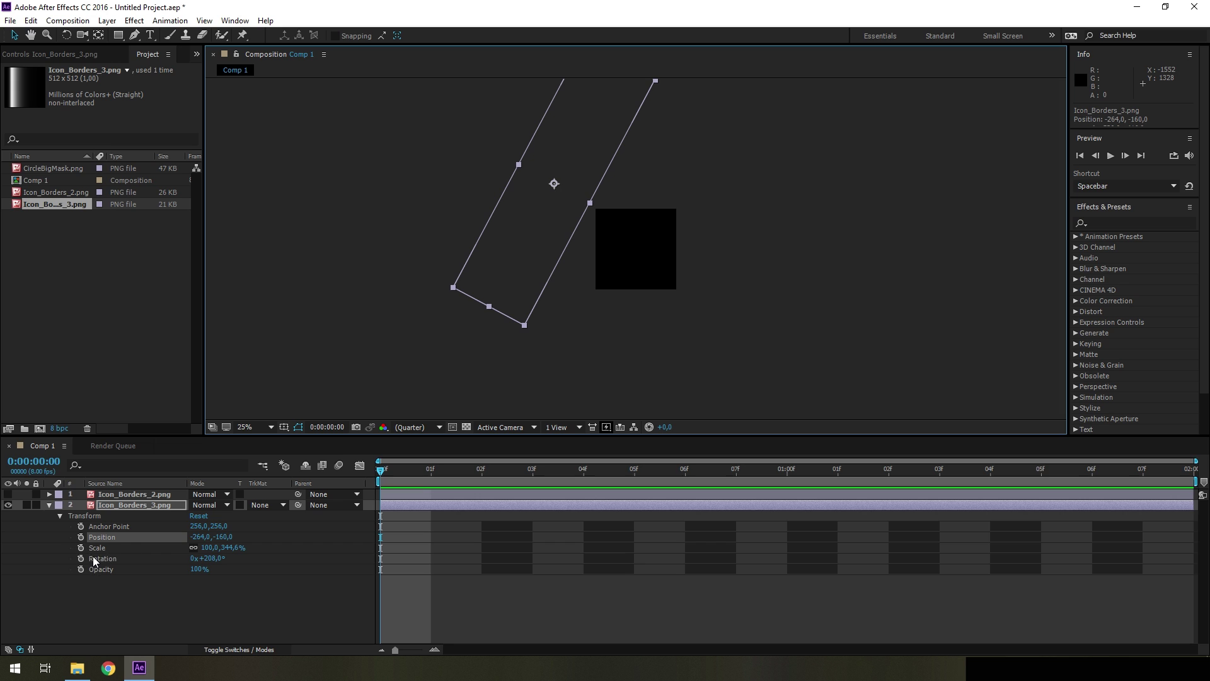
Keyframe Icon_Borders_3's width from 100% at frame 0 to about 615% at the end.
{"action": "left_click", "coordinate": [81, 547]}
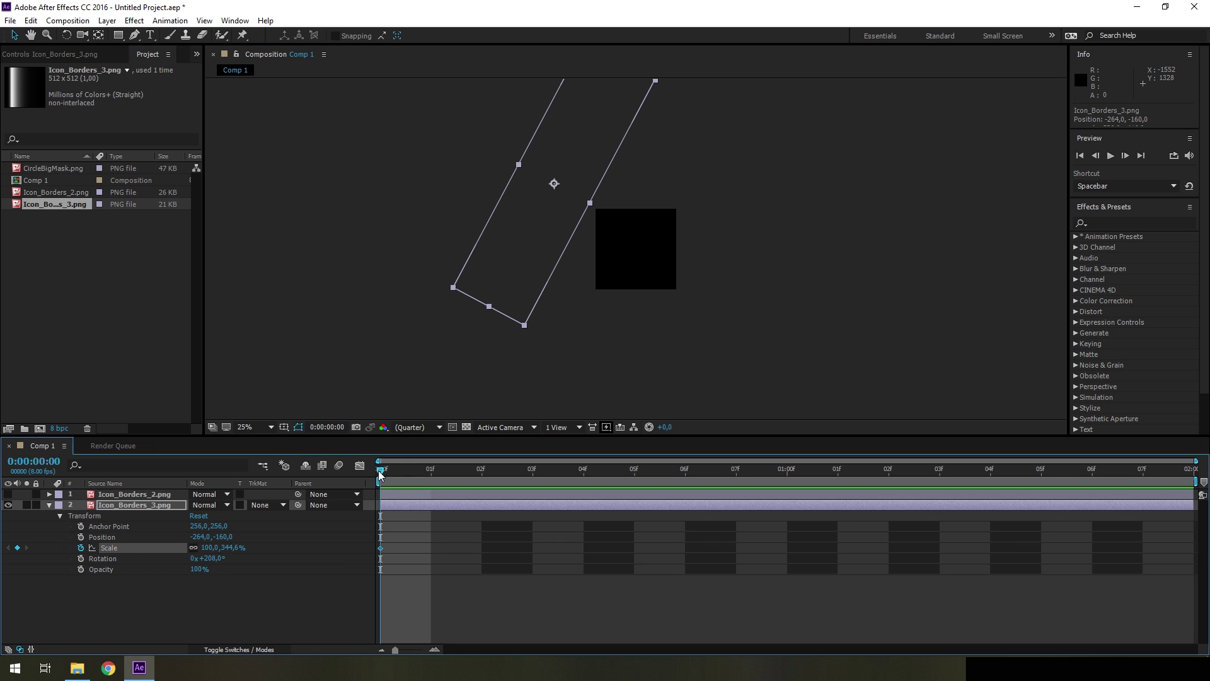
{"action": "left_click_drag", "start_coordinate": [402, 476], "coordinate": [1142, 471]}
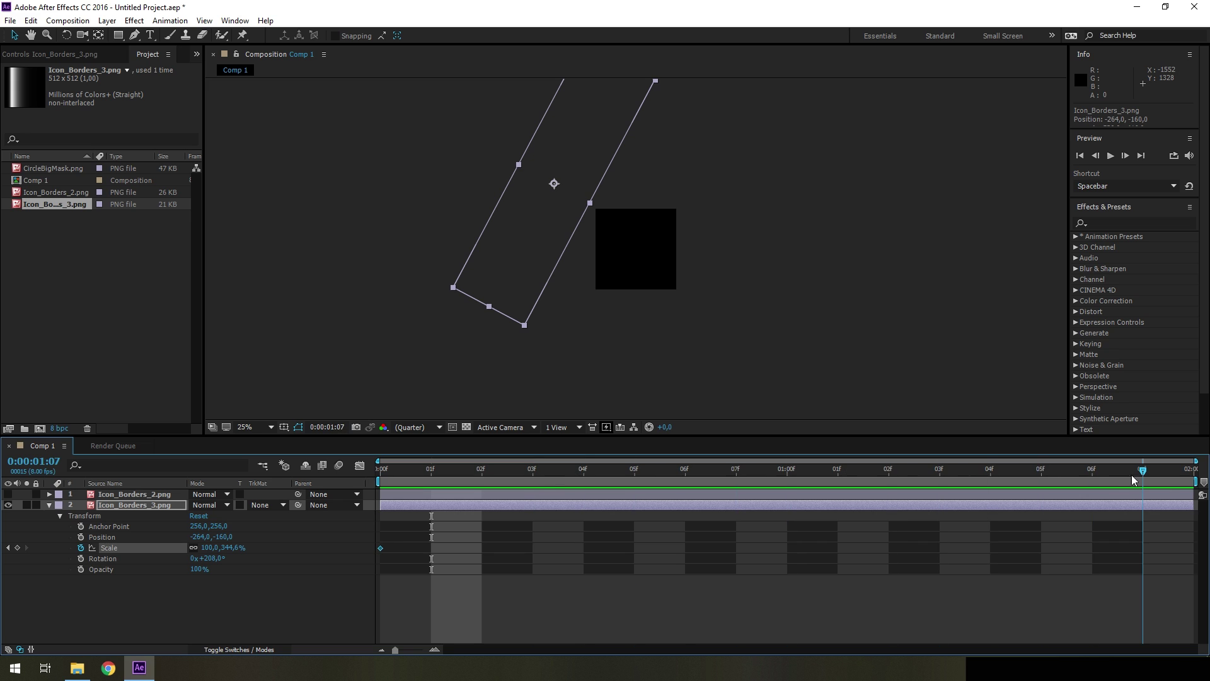
{"action": "left_click_drag", "start_coordinate": [590, 203], "coordinate": [762, 327]}
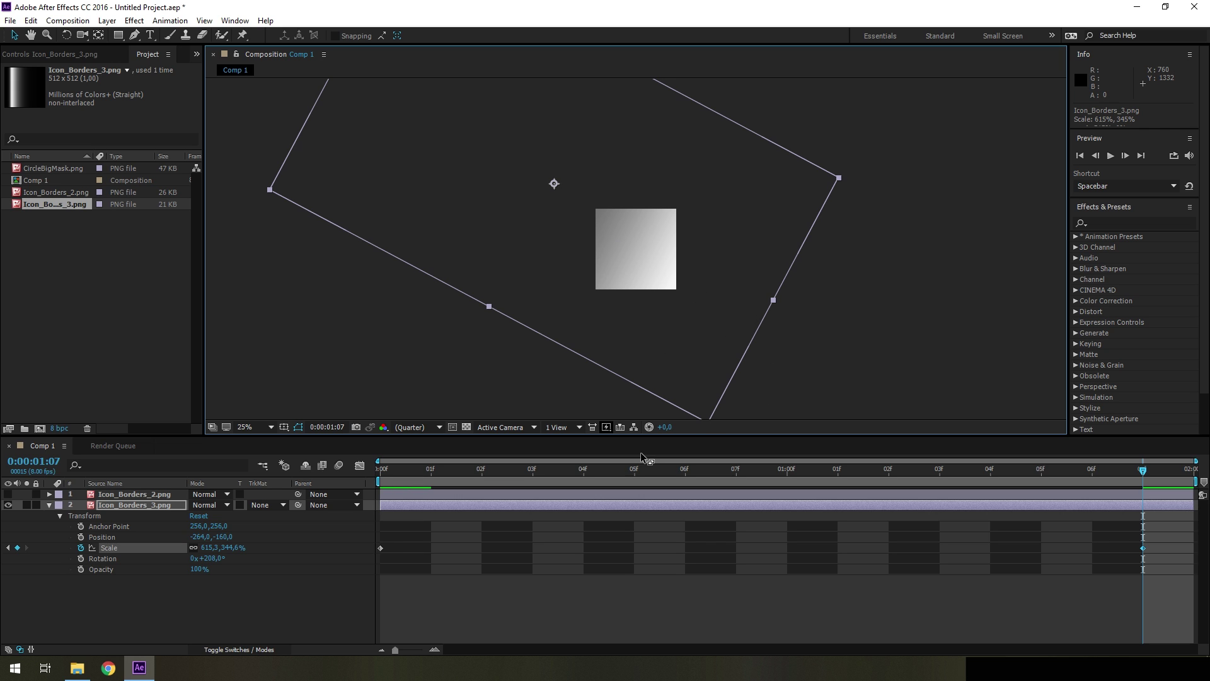
Preview the scale animation, checking it around the one-second mark.
{"action": "left_click", "coordinate": [1110, 160]}
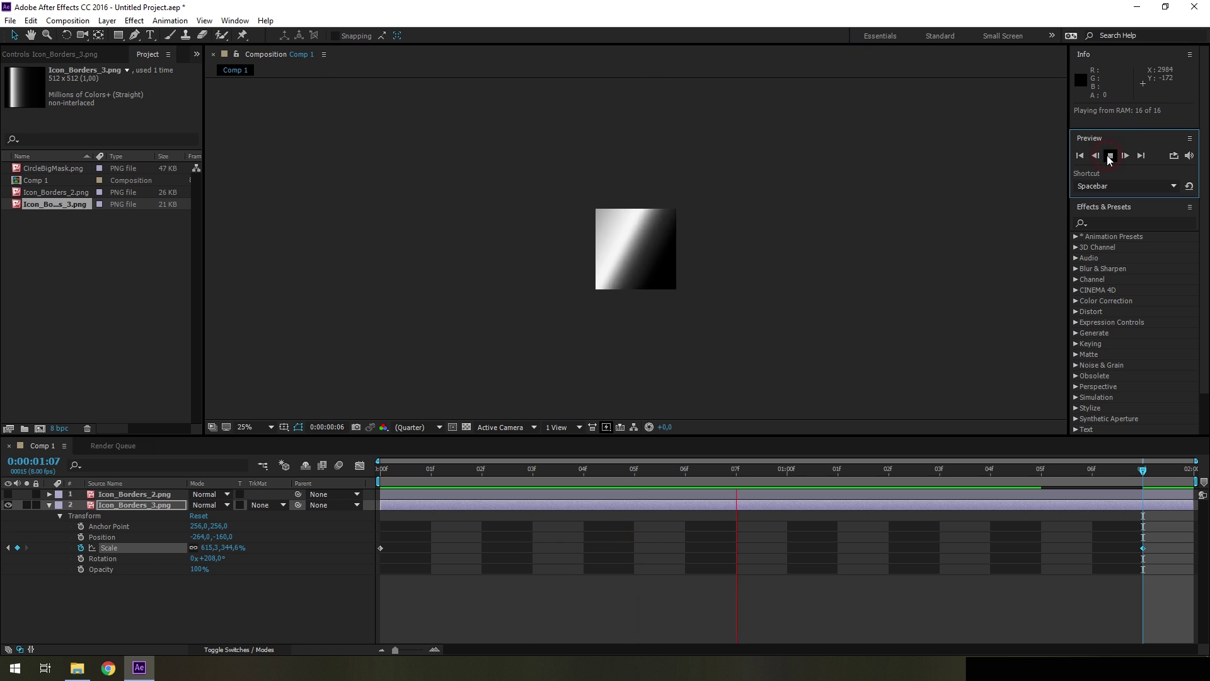
{"action": "left_click", "coordinate": [747, 478]}
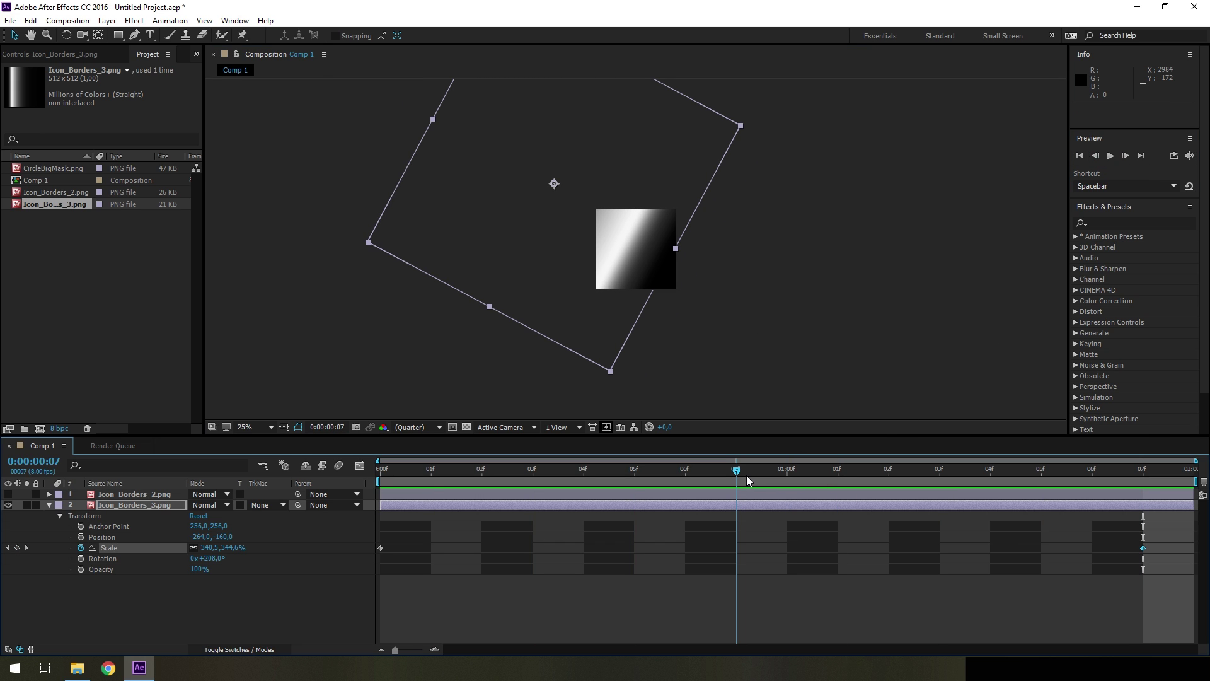
{"action": "mouse_move", "coordinate": [747, 478]}
{"action": "left_mouse_down"}
{"action": "mouse_move", "coordinate": [780, 484]}
{"action": "mouse_move", "coordinate": [381, 471]}
{"action": "left_mouse_up"}
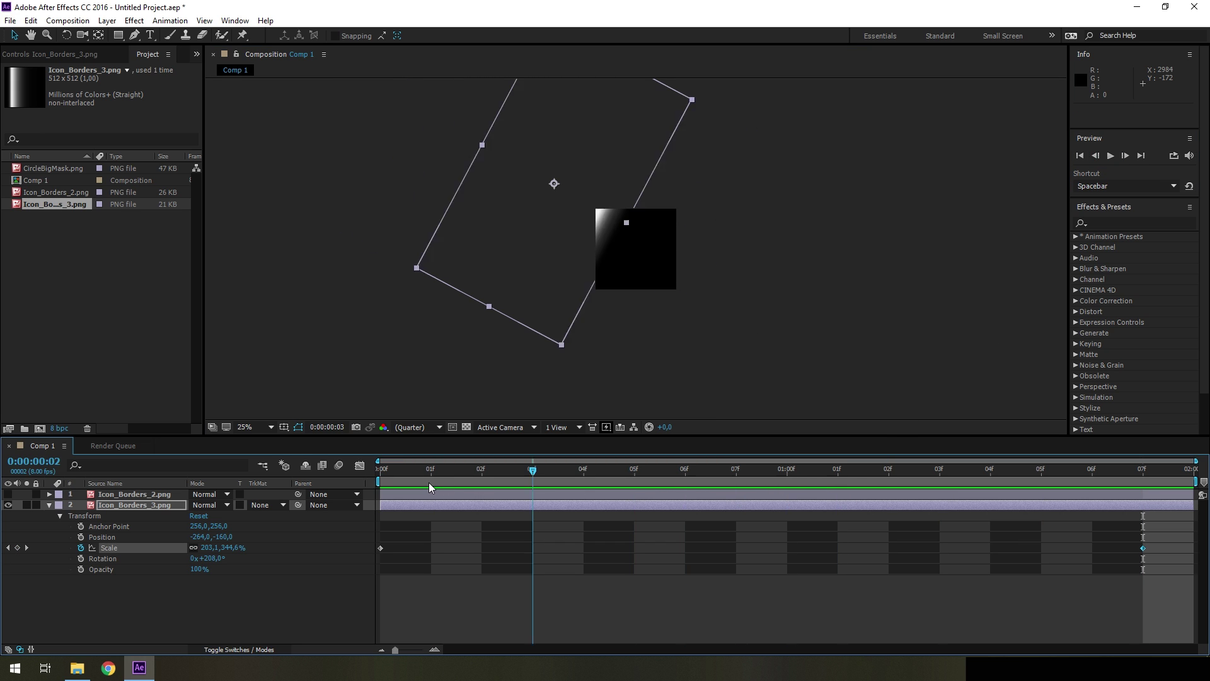
{"action": "left_click", "coordinate": [1109, 156]}
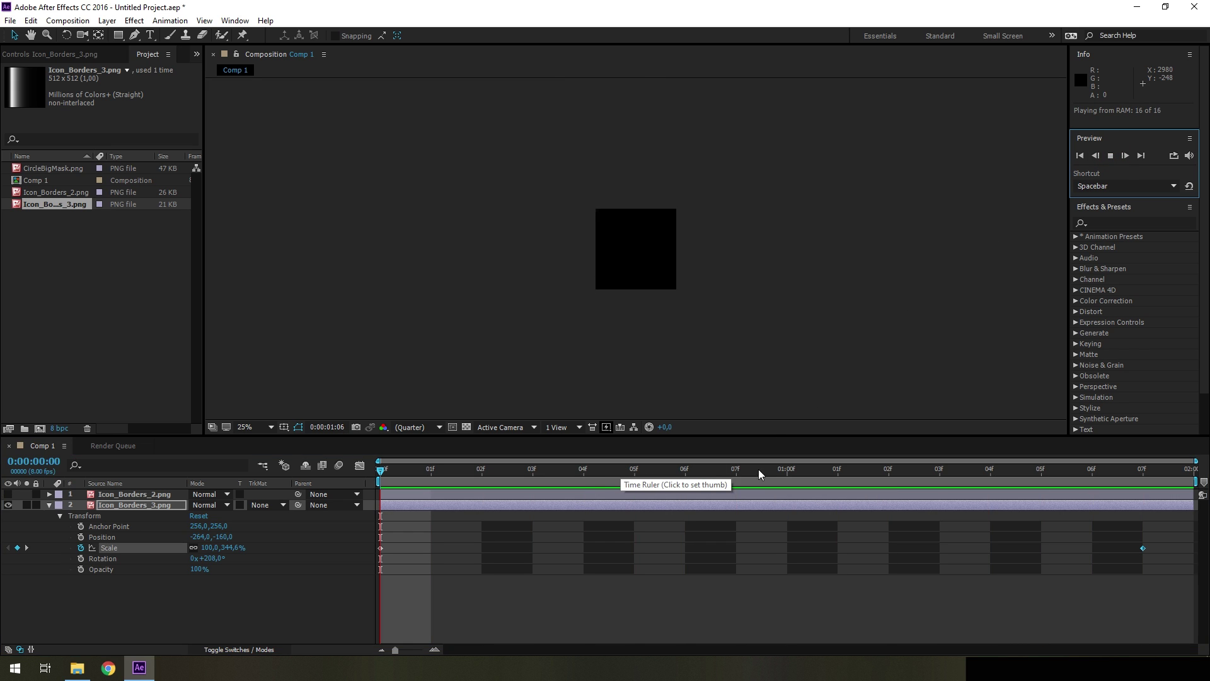
{"action": "left_click", "coordinate": [784, 473]}
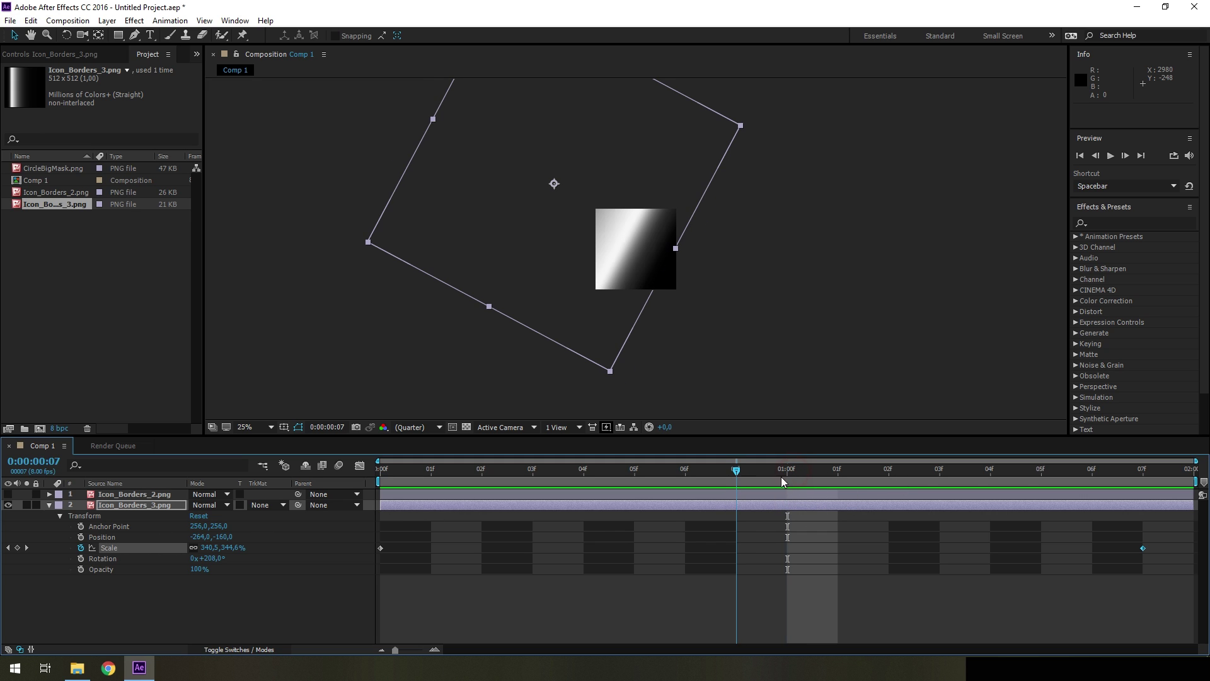
Keyframe opacity from 100% at one second to 0% at the end, and preview.
{"action": "left_click", "coordinate": [80, 569]}
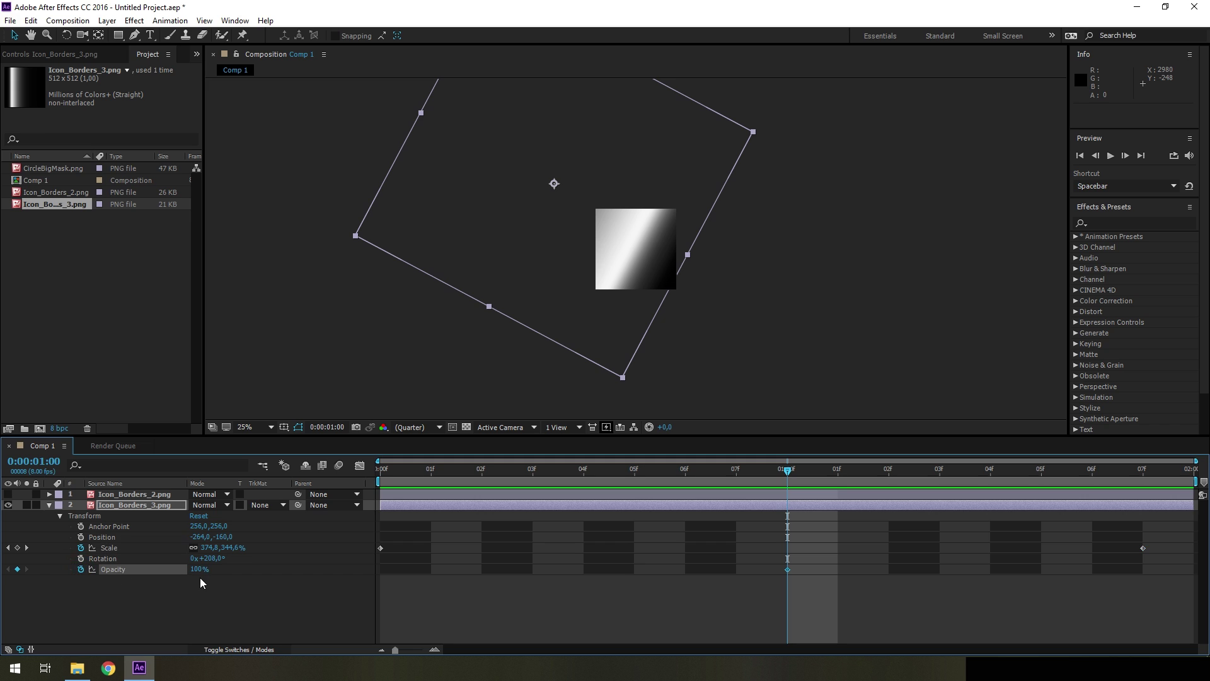
{"action": "left_click_drag", "start_coordinate": [789, 471], "coordinate": [1142, 471]}
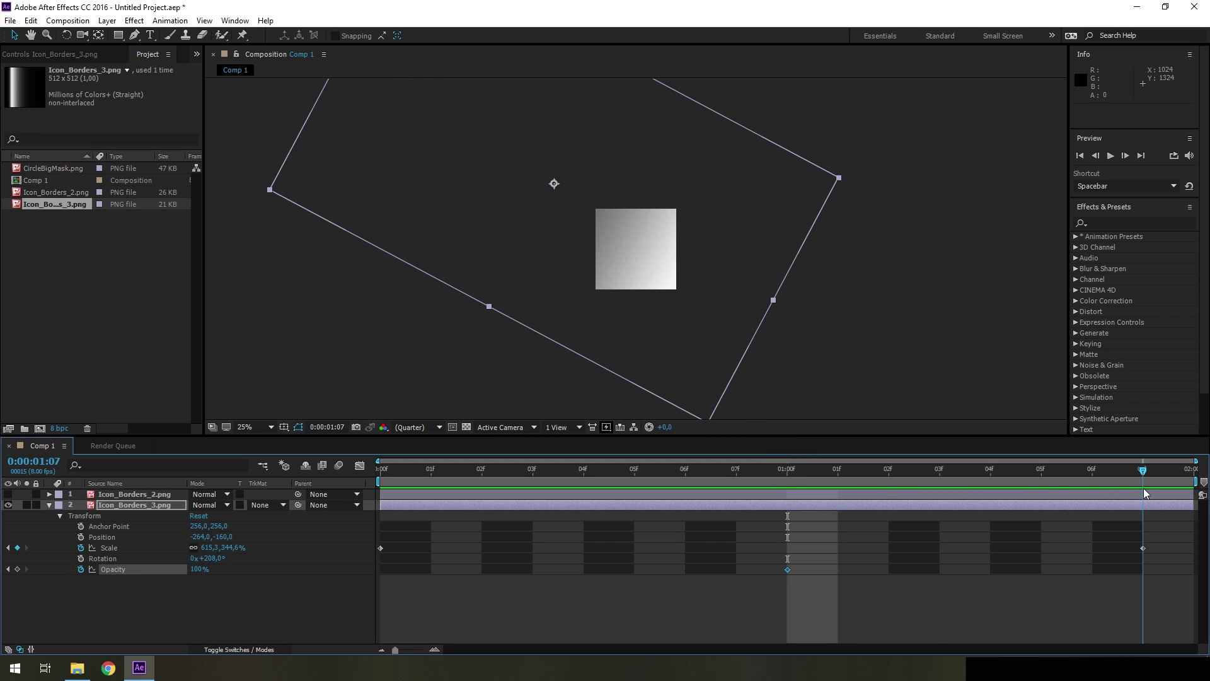
{"action": "left_click", "coordinate": [206, 573]}
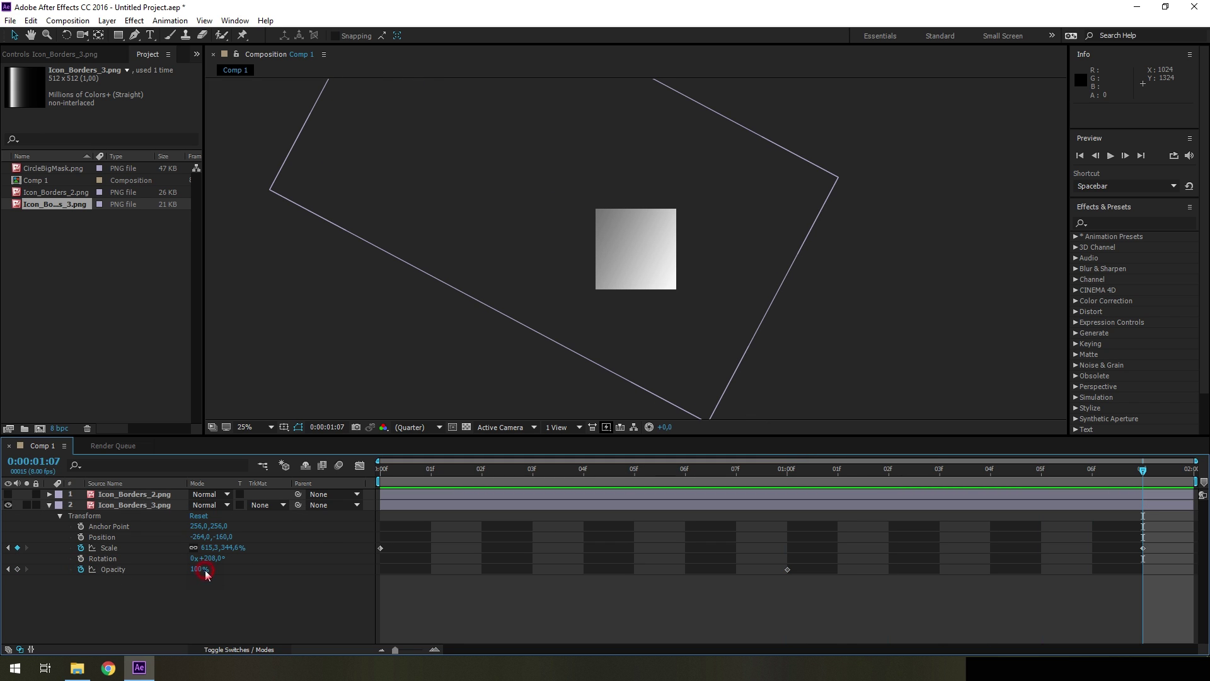
{"action": "left_click_drag", "start_coordinate": [180, 571], "coordinate": [164, 571]}
{"action": "left_click", "coordinate": [1109, 157]}
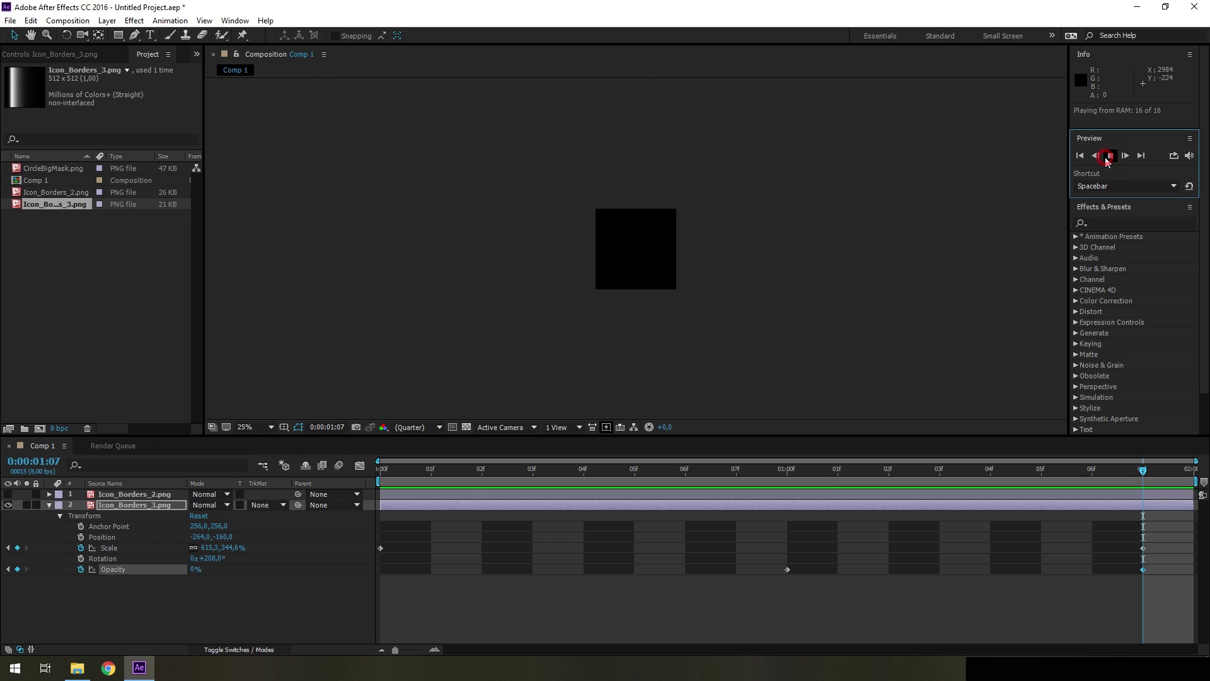
Return to the one-second mark and toggle Icon_Borders_2.png's visibility on and off.
{"action": "mouse_move", "coordinate": [750, 471]}
{"action": "left_mouse_down"}
{"action": "mouse_move", "coordinate": [418, 473]}
{"action": "mouse_move", "coordinate": [1016, 484]}
{"action": "mouse_move", "coordinate": [581, 484]}
{"action": "mouse_move", "coordinate": [902, 488]}
{"action": "mouse_move", "coordinate": [681, 485]}
{"action": "mouse_move", "coordinate": [864, 485]}
{"action": "mouse_move", "coordinate": [788, 484]}
{"action": "left_mouse_up"}
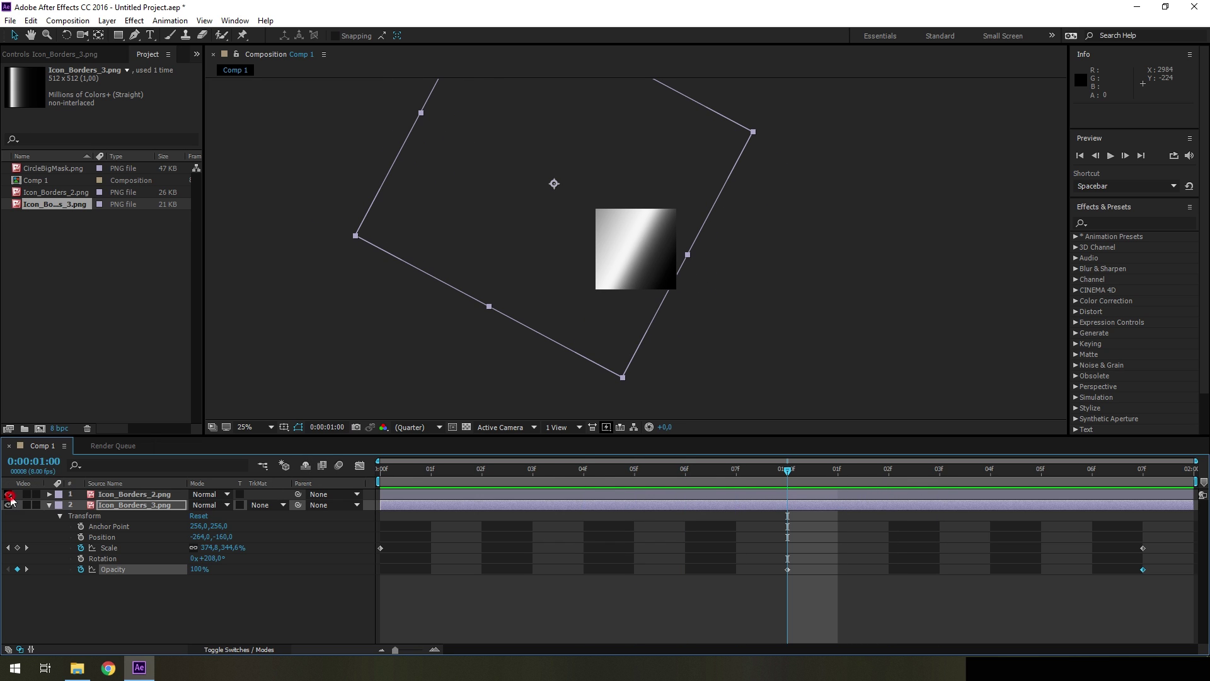
{"action": "left_click", "coordinate": [9, 494]}
{"action": "left_click", "coordinate": [10, 494]}
Set layer two's track matte to Luma Inverted Icon_Borders_2.png and preview it.
{"action": "left_click", "coordinate": [271, 504]}
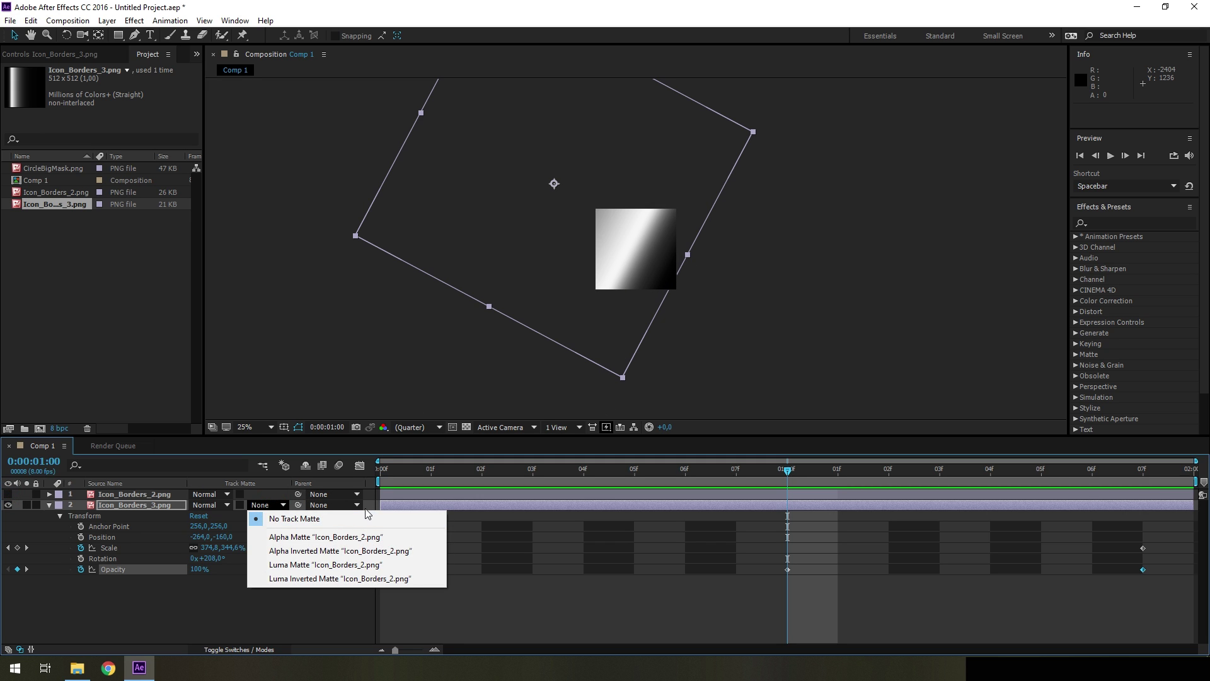
{"action": "left_click", "coordinate": [314, 578]}
{"action": "mouse_move", "coordinate": [558, 483]}
{"action": "left_mouse_down"}
{"action": "mouse_move", "coordinate": [518, 474]}
{"action": "mouse_move", "coordinate": [634, 479]}
{"action": "left_mouse_up"}
{"action": "left_click", "coordinate": [1111, 155]}
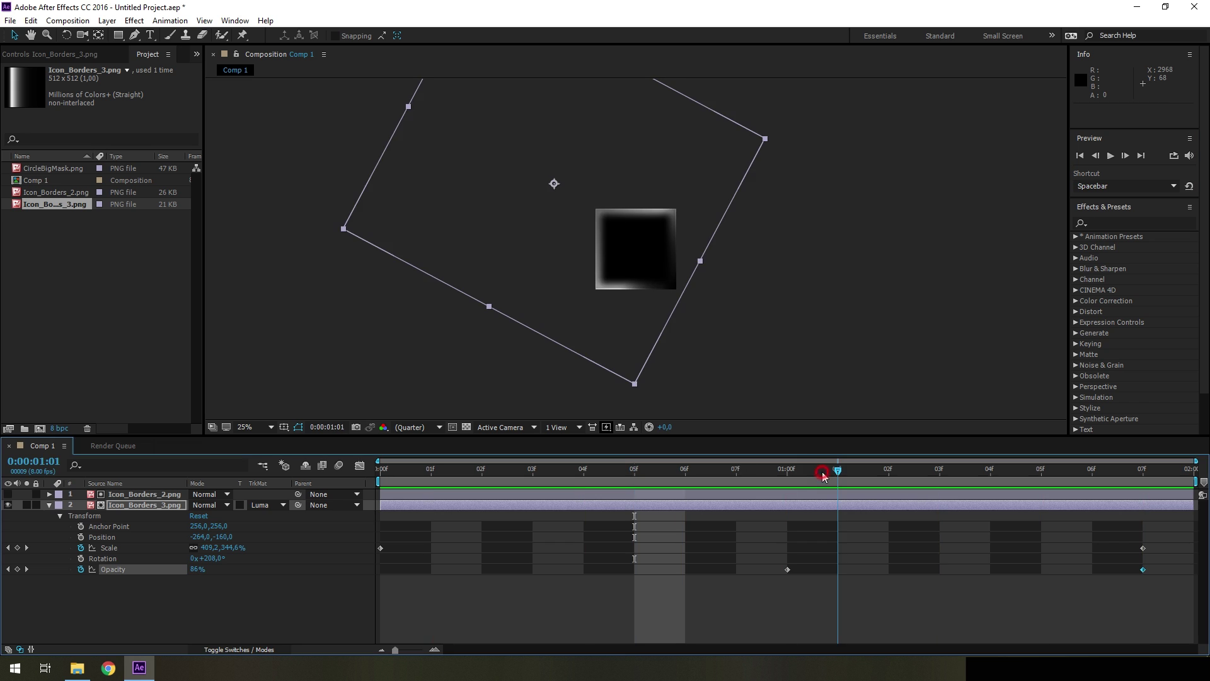
{"action": "key", "text": "space"}
Preview the matted animation again from frame 1:03, then collapse the layer's properties.
{"action": "mouse_move", "coordinate": [1021, 482]}
{"action": "left_mouse_down"}
{"action": "mouse_move", "coordinate": [1135, 486]}
{"action": "mouse_move", "coordinate": [671, 482]}
{"action": "mouse_move", "coordinate": [1129, 486]}
{"action": "left_mouse_up"}
{"action": "left_click", "coordinate": [945, 482]}
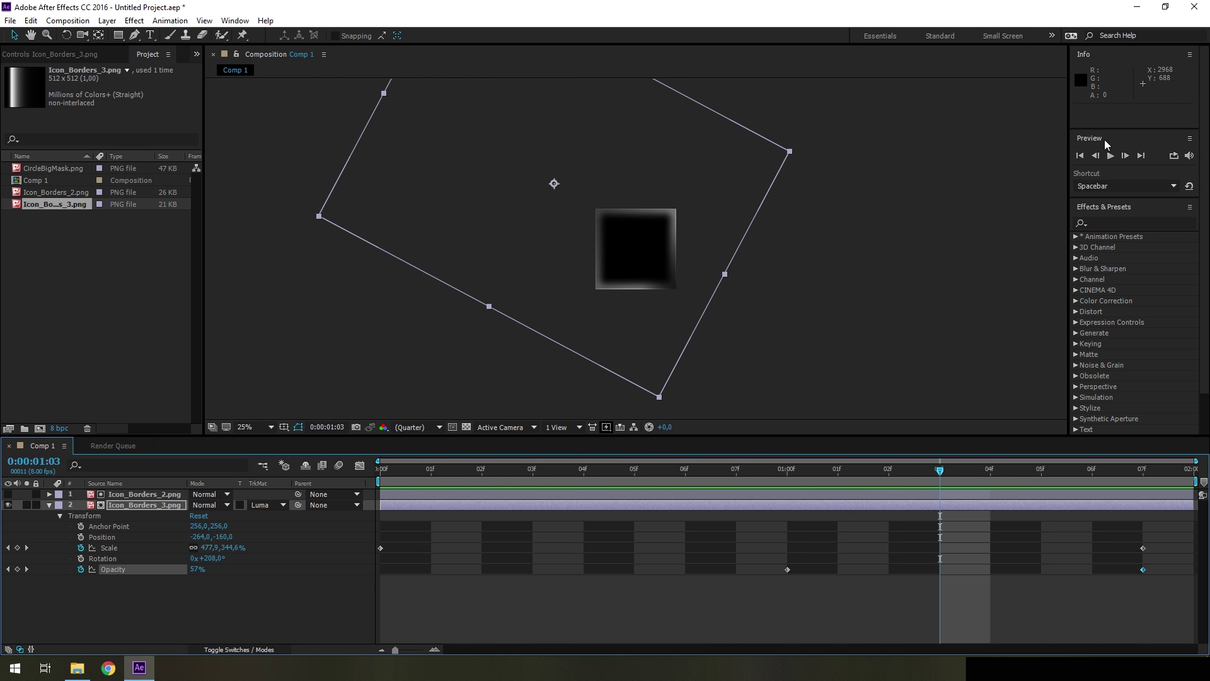
{"action": "left_click", "coordinate": [1109, 155]}
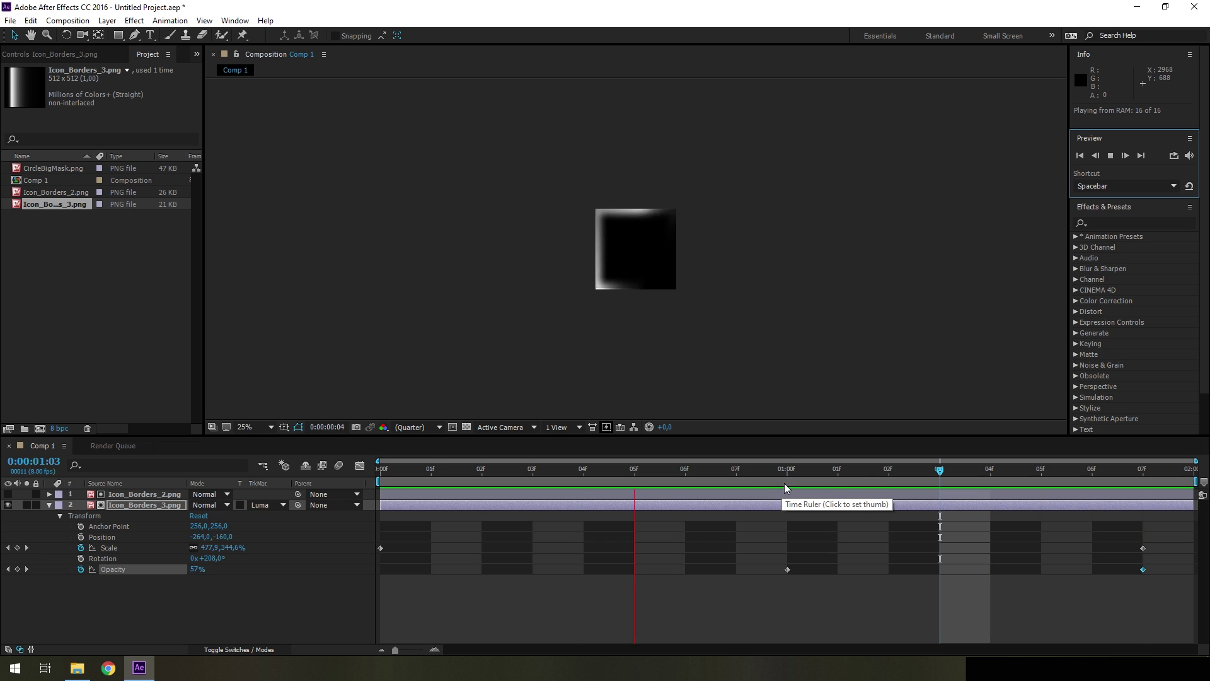
{"action": "left_click", "coordinate": [827, 477]}
{"action": "left_click", "coordinate": [102, 559]}
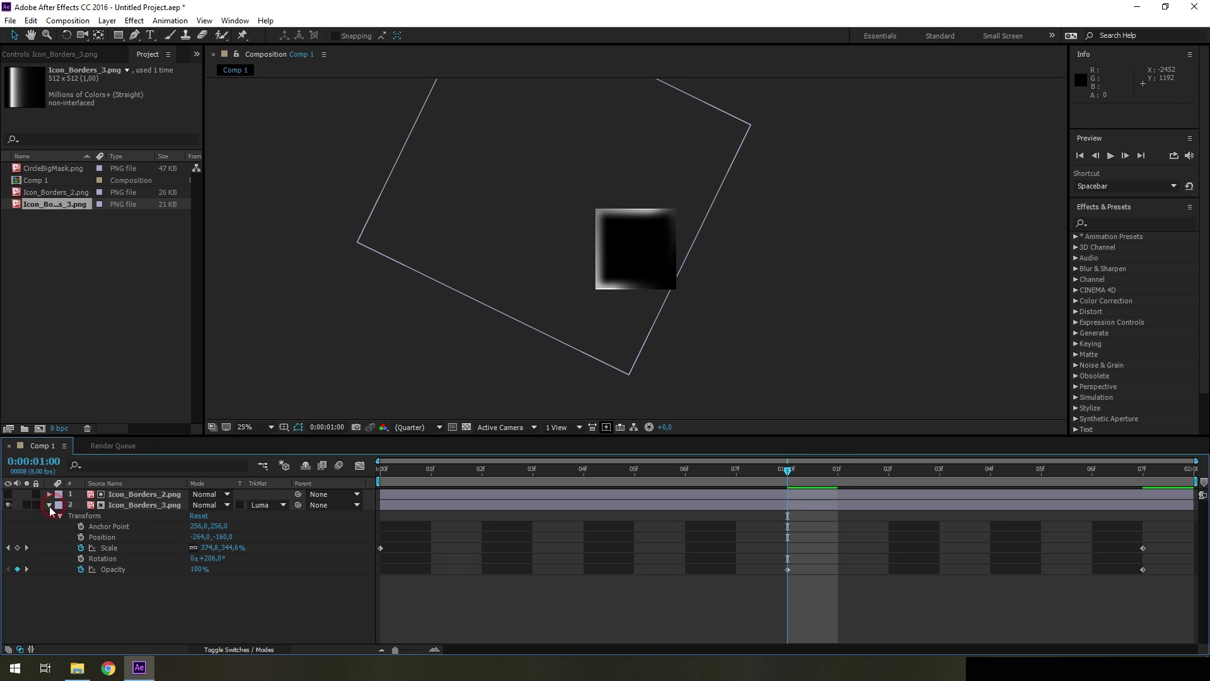
{"action": "left_click", "coordinate": [49, 504]}
Create a comp-sized Black Solid 1 and move it beneath both Icon_Borders layers.
{"action": "right_click", "coordinate": [66, 533]}
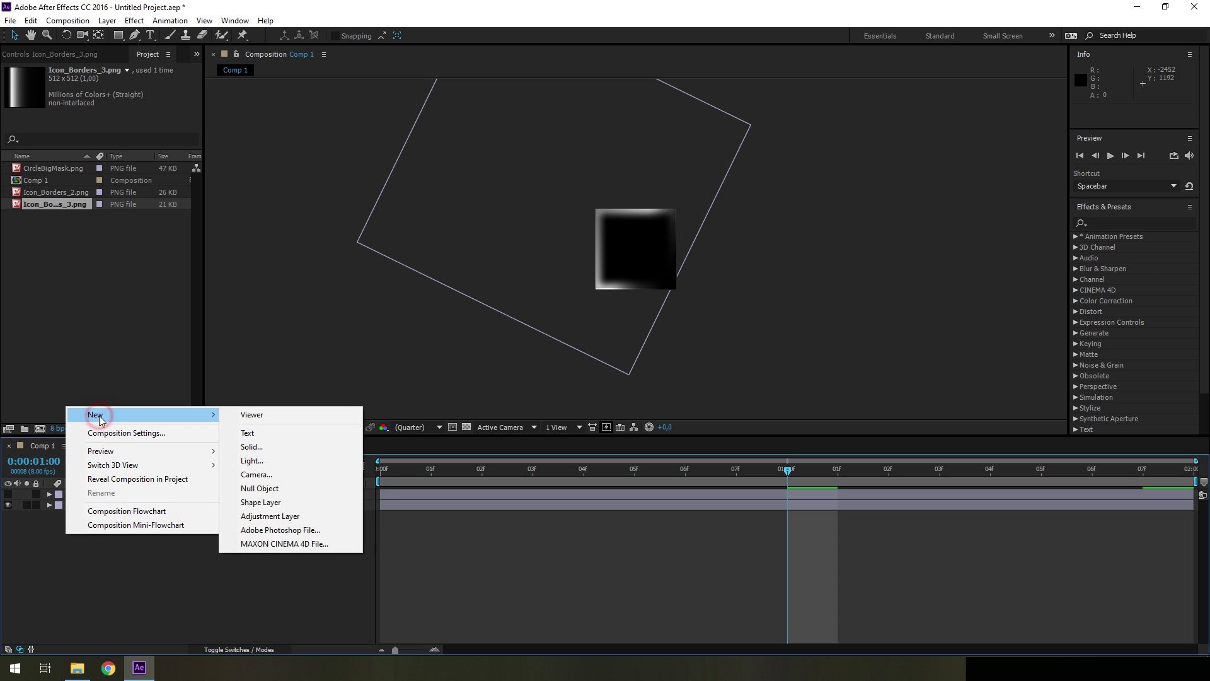
{"action": "left_click", "coordinate": [31, 562]}
{"action": "right_click", "coordinate": [61, 541]}
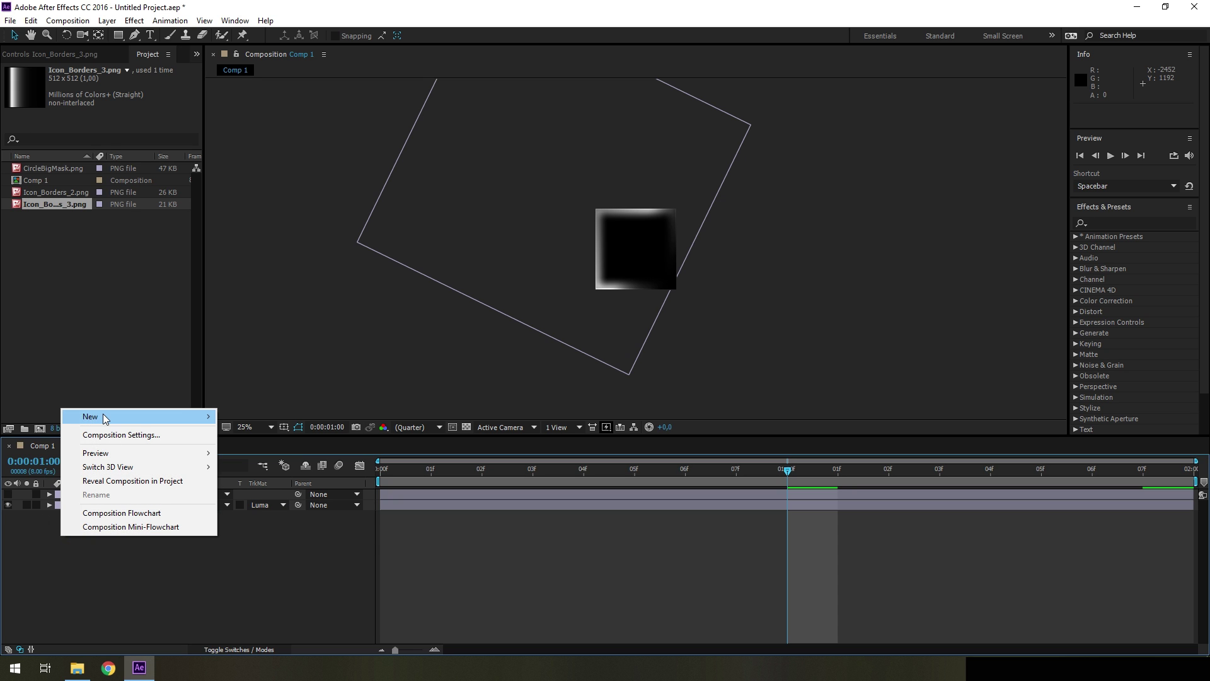
{"action": "mouse_move", "coordinate": [90, 416]}
{"action": "left_click", "coordinate": [268, 451]}
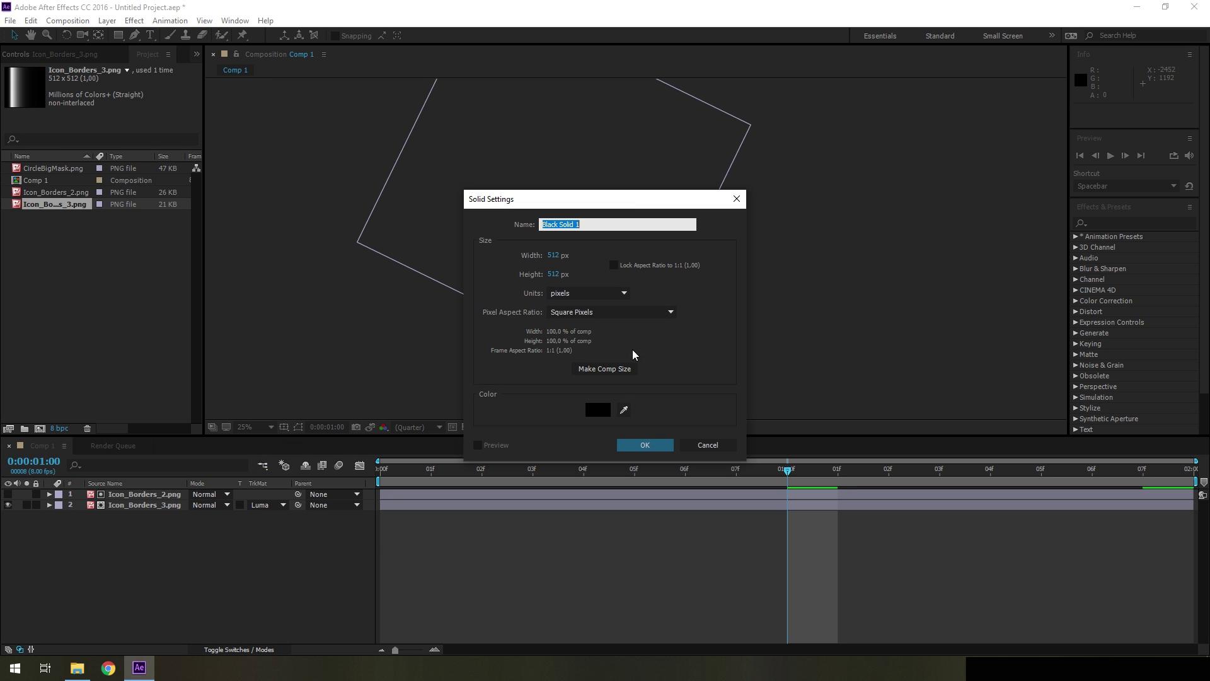
{"action": "left_click", "coordinate": [636, 445]}
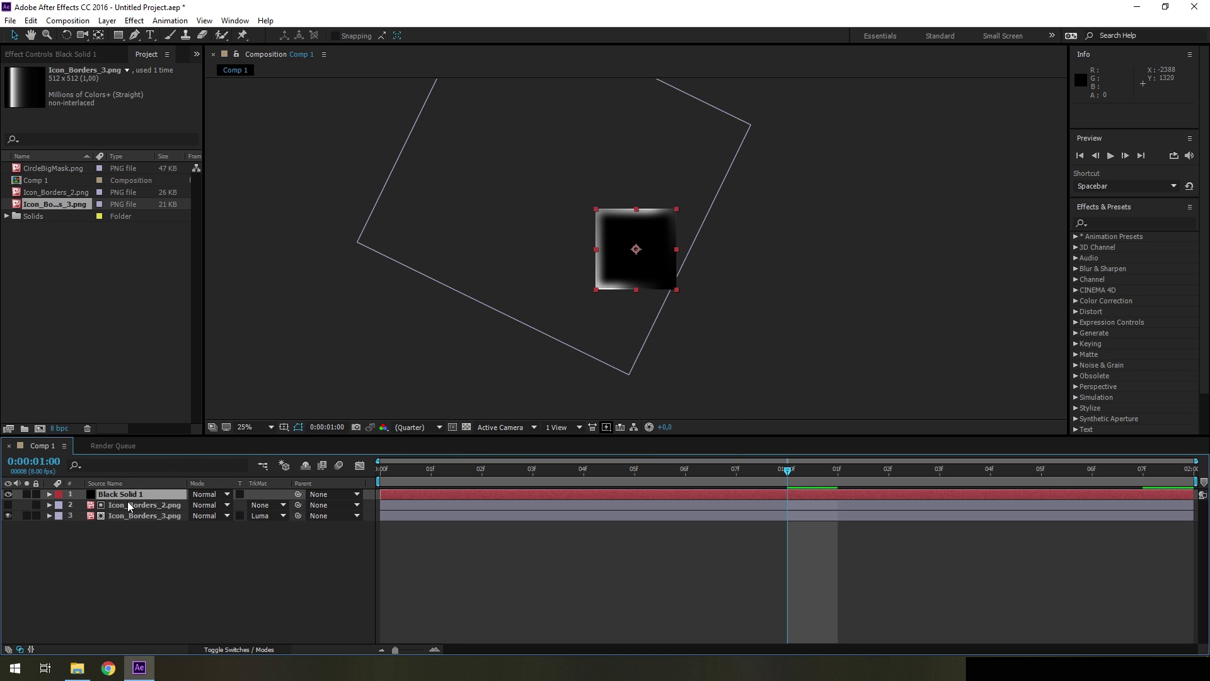
{"action": "left_click_drag", "start_coordinate": [126, 494], "coordinate": [134, 520]}
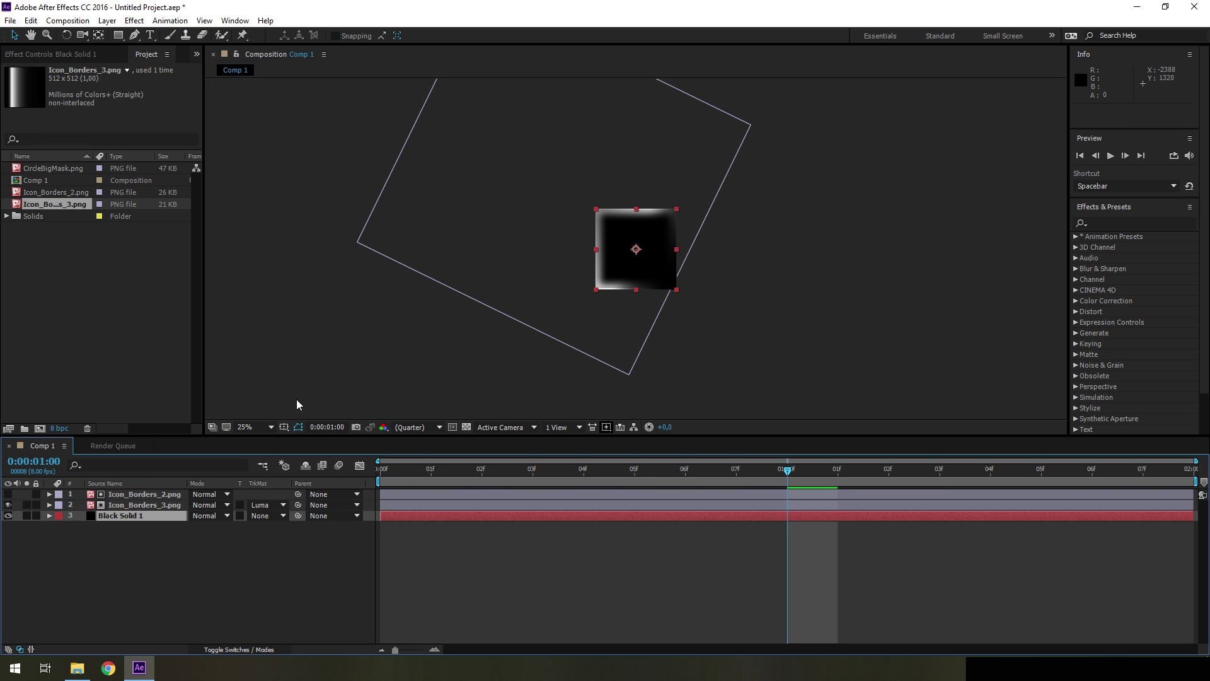
{"action": "left_click_drag", "start_coordinate": [523, 469], "coordinate": [319, 470]}
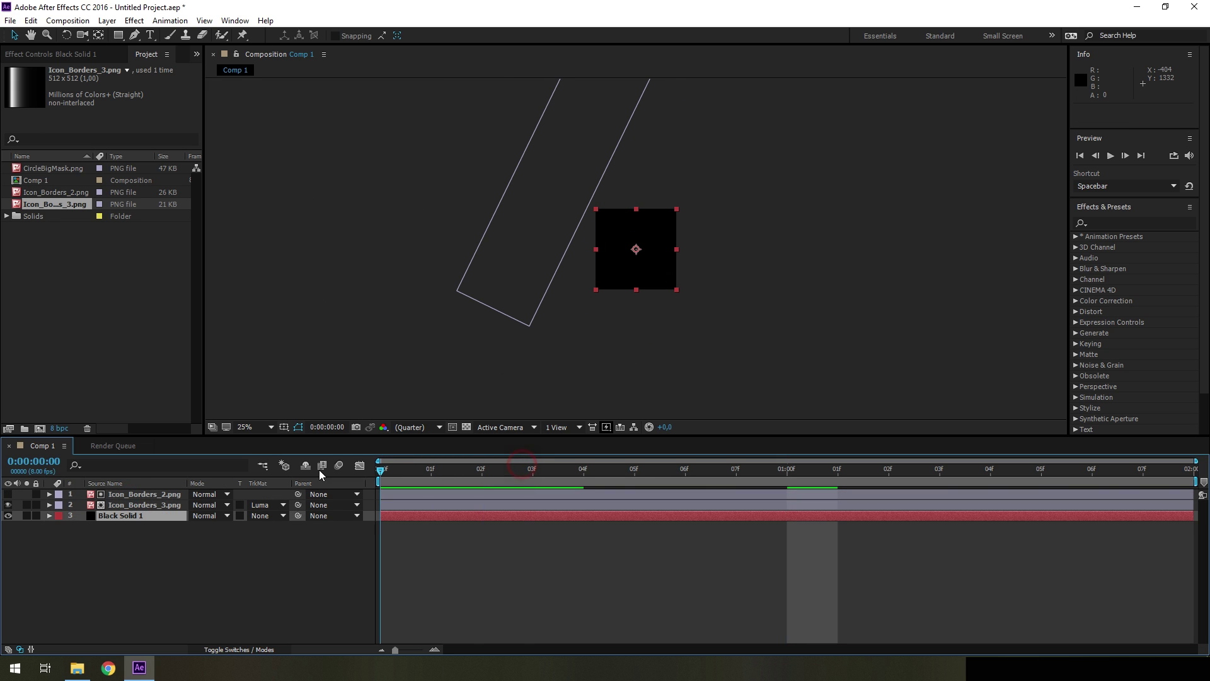
Apply CC Particle Systems II to Black Solid 1 and move to frame 6.
{"action": "left_click", "coordinate": [68, 22]}
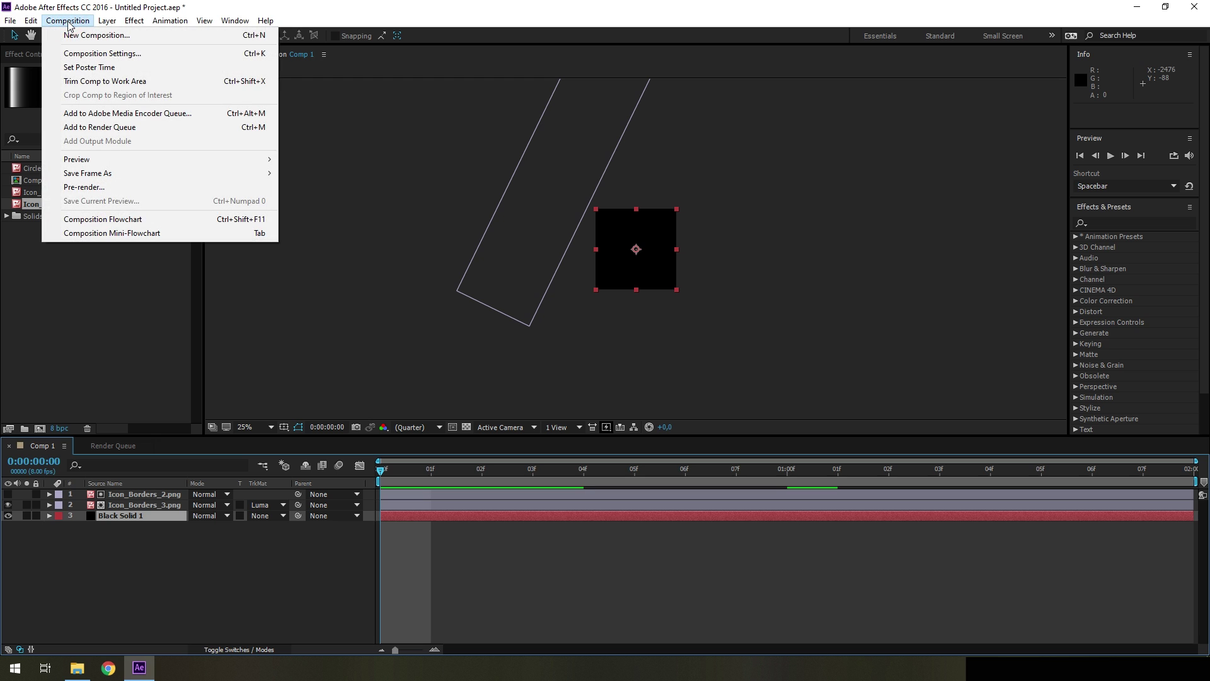
{"action": "mouse_move", "coordinate": [134, 20]}
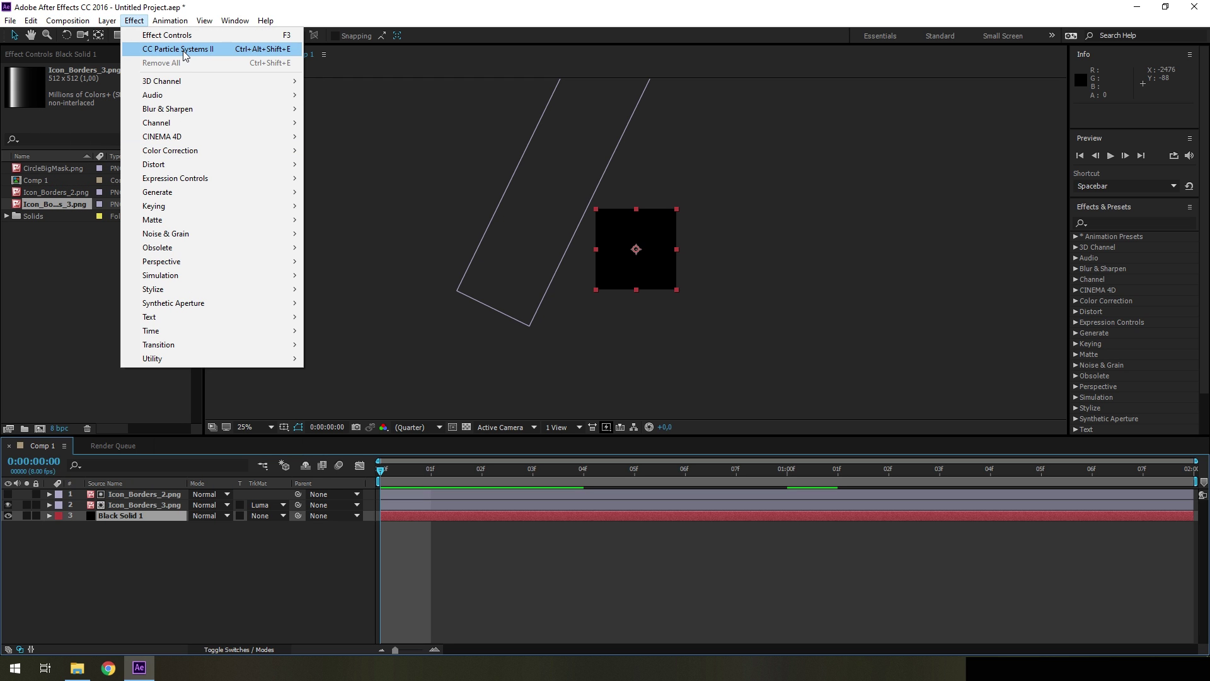
{"action": "left_click", "coordinate": [178, 49]}
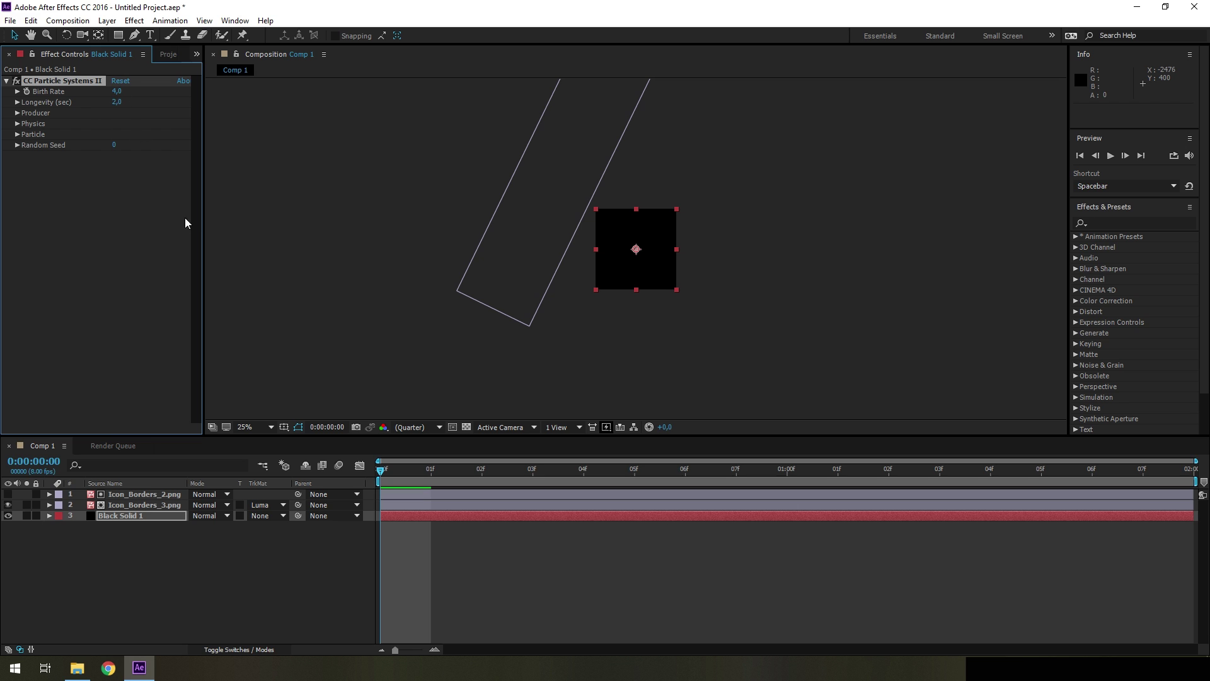
{"action": "left_click_drag", "start_coordinate": [406, 475], "coordinate": [686, 467]}
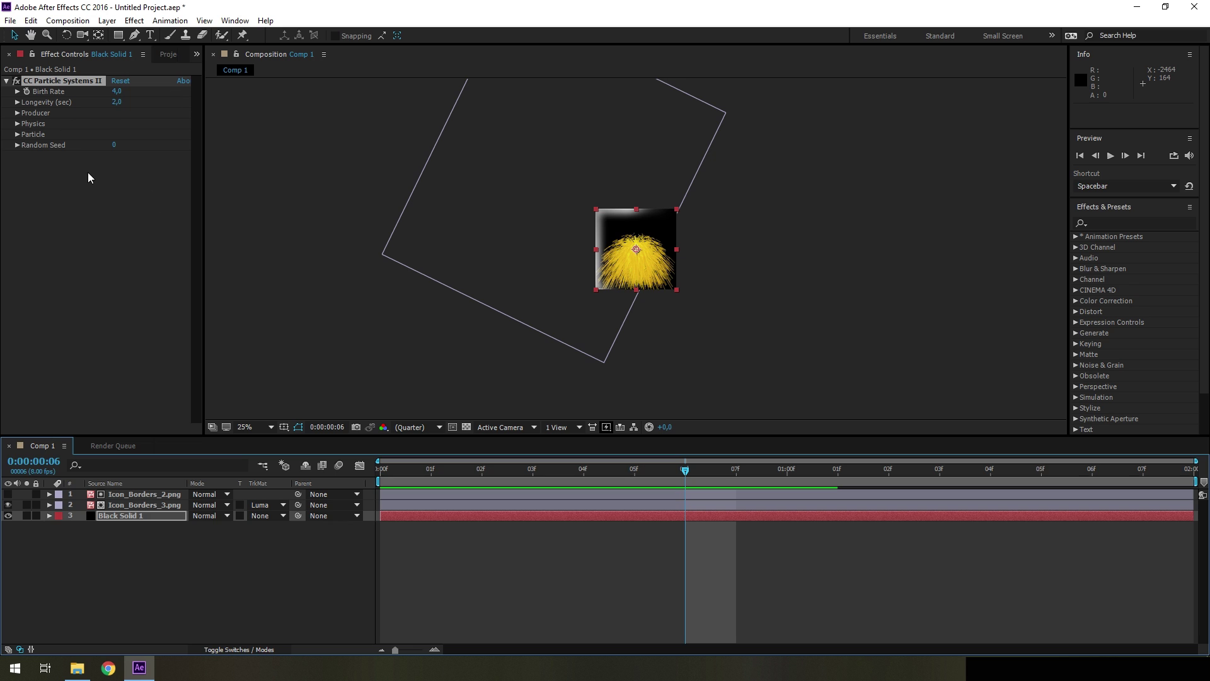
Set the particle Birth Rate to 0.1 and Longevity to 1.5 seconds.
{"action": "left_click", "coordinate": [117, 92]}
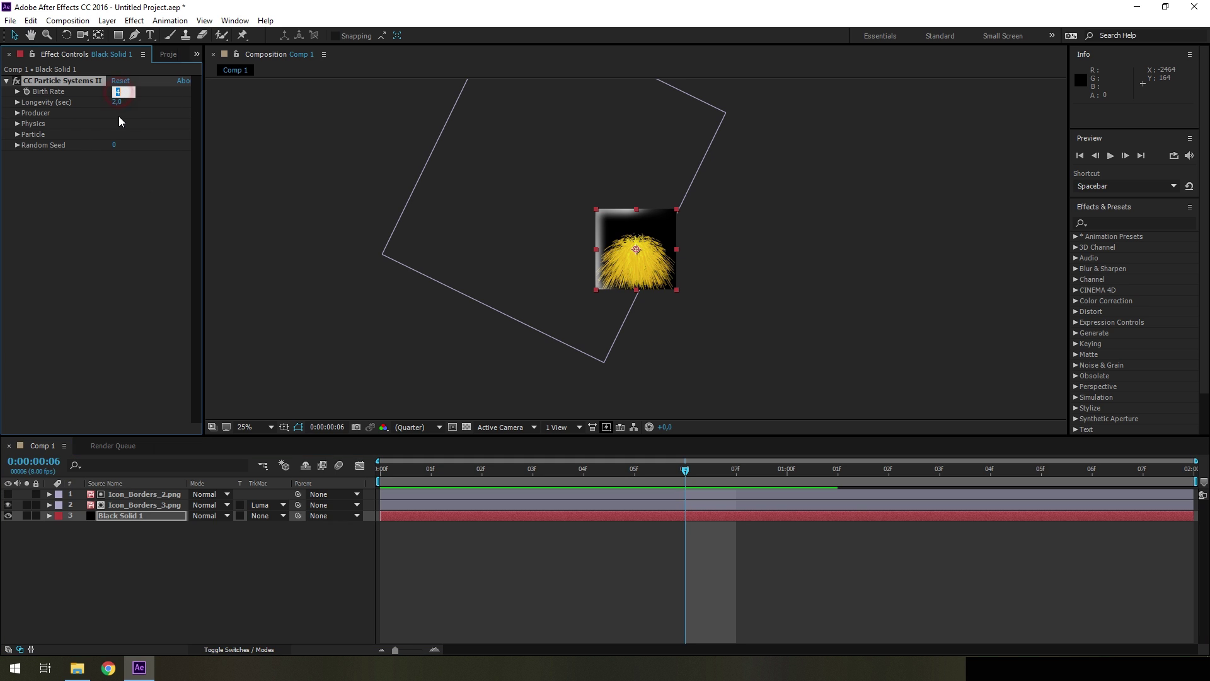
{"action": "type", "text": "0,1"}
{"action": "left_click", "coordinate": [107, 234]}
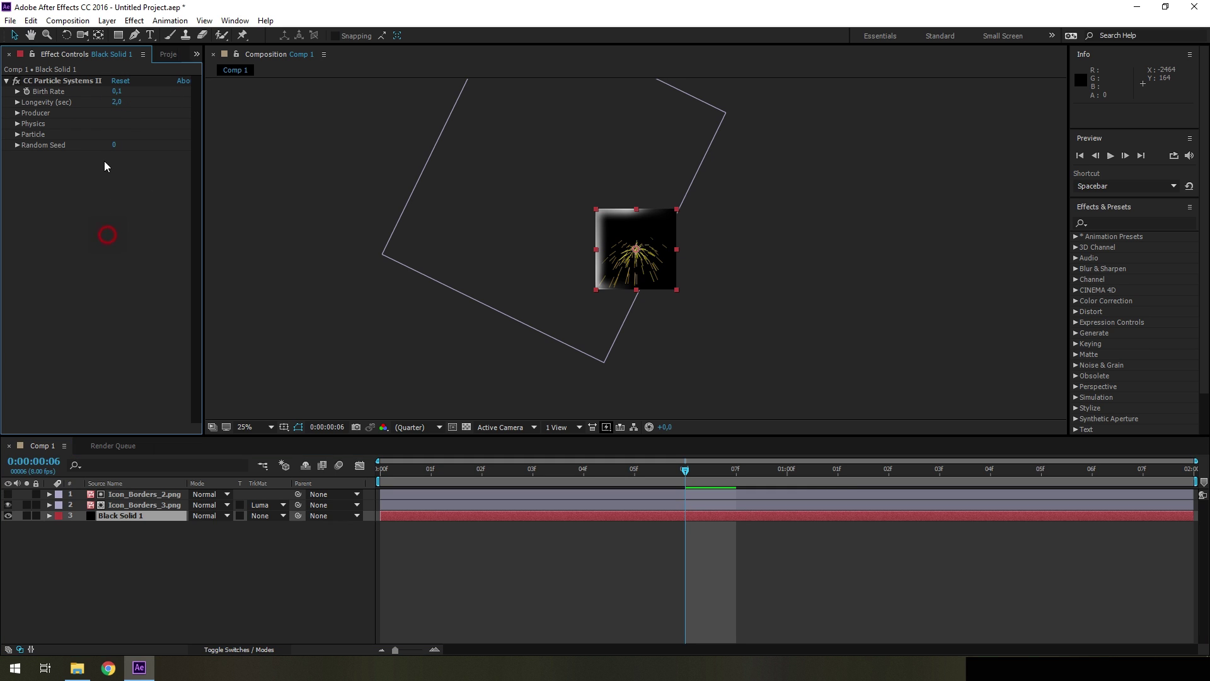
{"action": "left_click", "coordinate": [118, 103]}
{"action": "type", "text": "5"}
{"action": "left_click", "coordinate": [117, 260]}
{"action": "left_click_drag", "start_coordinate": [692, 476], "coordinate": [668, 473]}
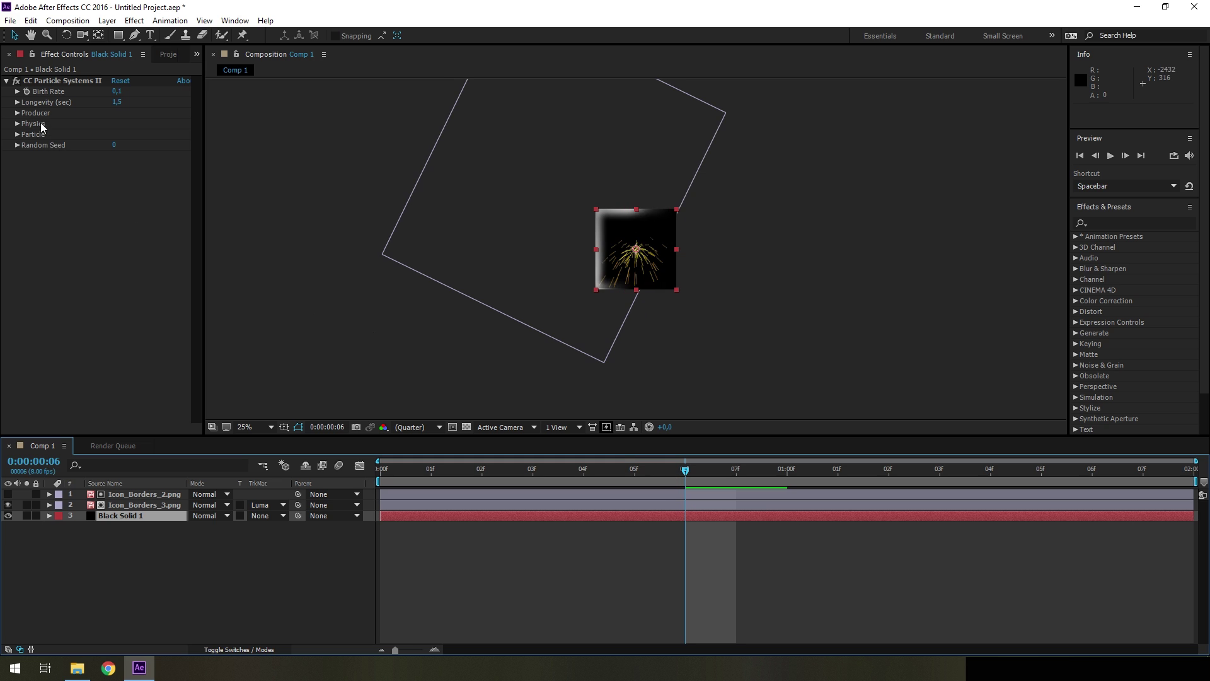
Set the Physics Velocity and Gravity of the particles to 0.
{"action": "left_click", "coordinate": [18, 112]}
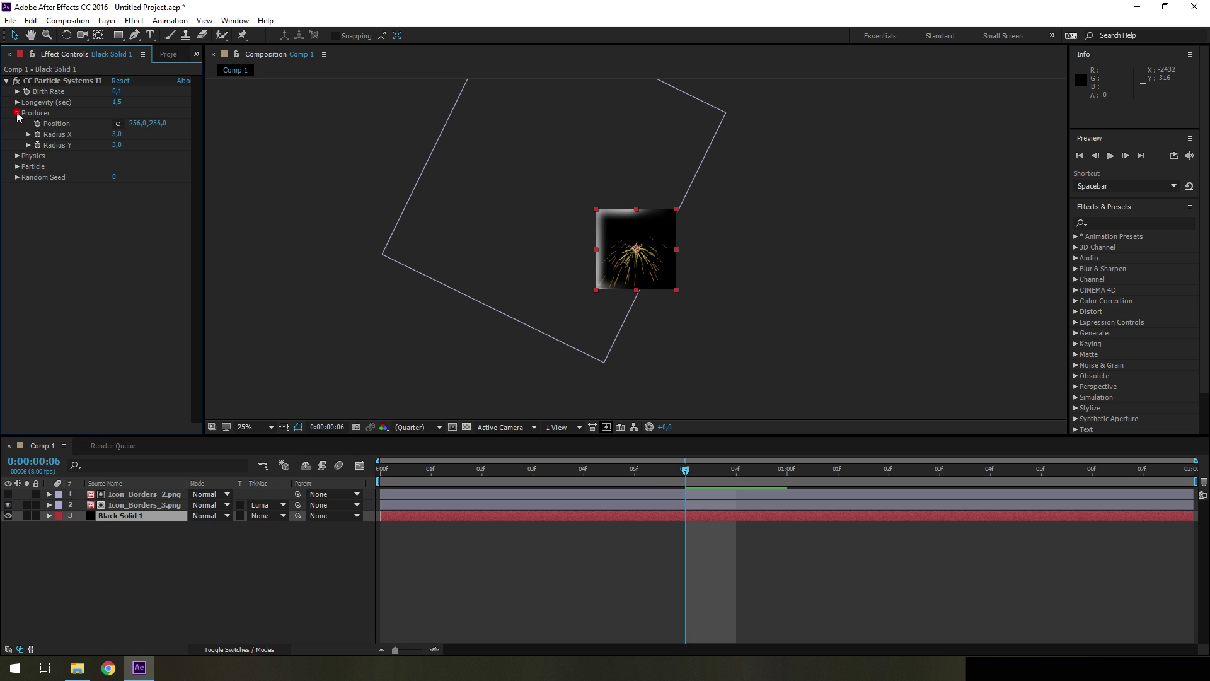
{"action": "left_click", "coordinate": [17, 113]}
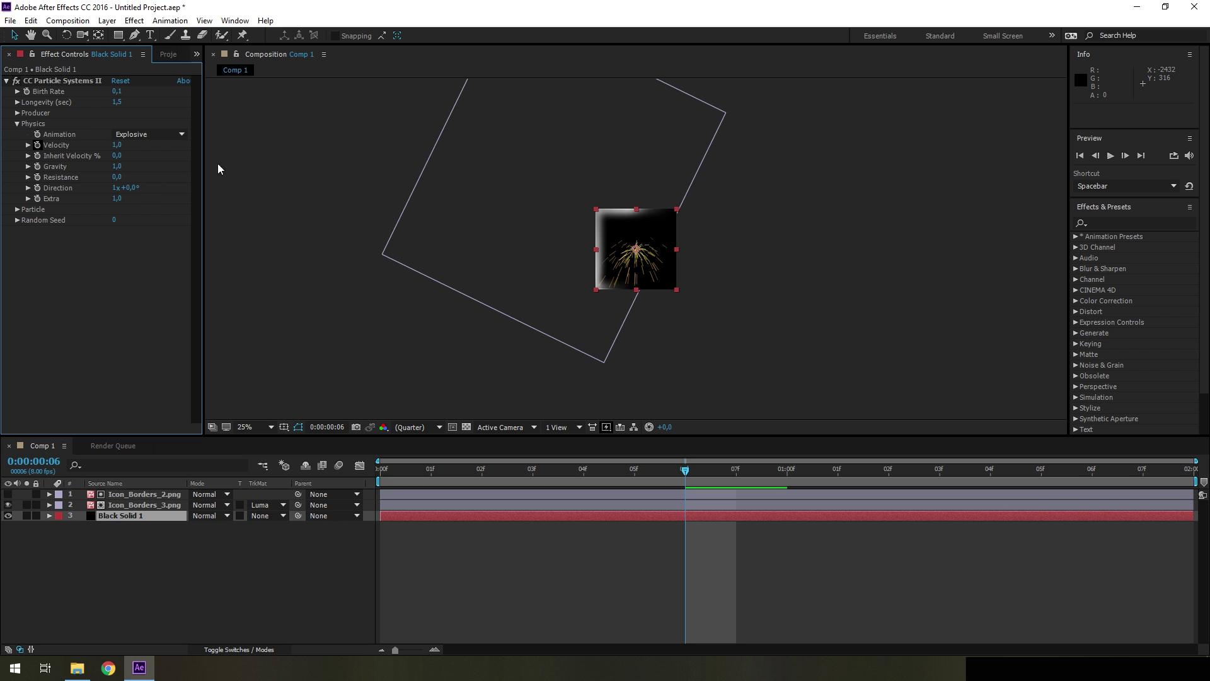
{"action": "left_click", "coordinate": [119, 145]}
{"action": "left_click", "coordinate": [88, 281]}
{"action": "left_click", "coordinate": [119, 167]}
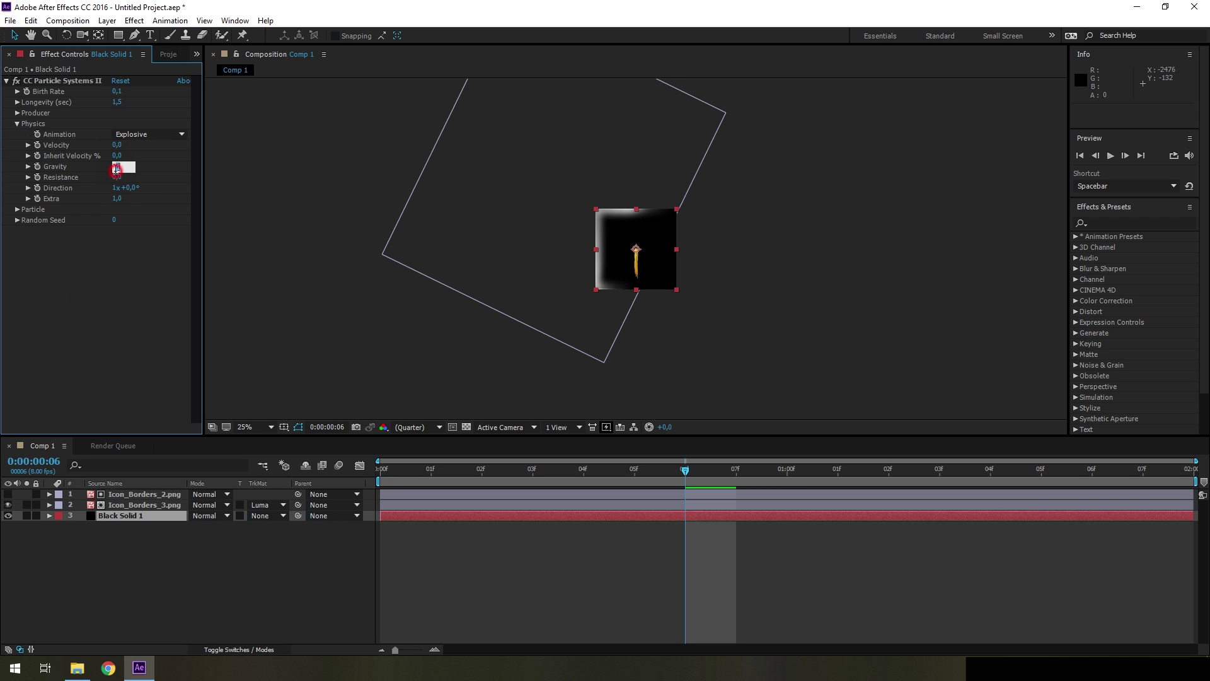
{"action": "type", "text": "0"}
{"action": "left_click", "coordinate": [102, 268]}
Set Producer Radius X and Radius Y to 100 and view at 100% Full.
{"action": "left_click", "coordinate": [17, 124]}
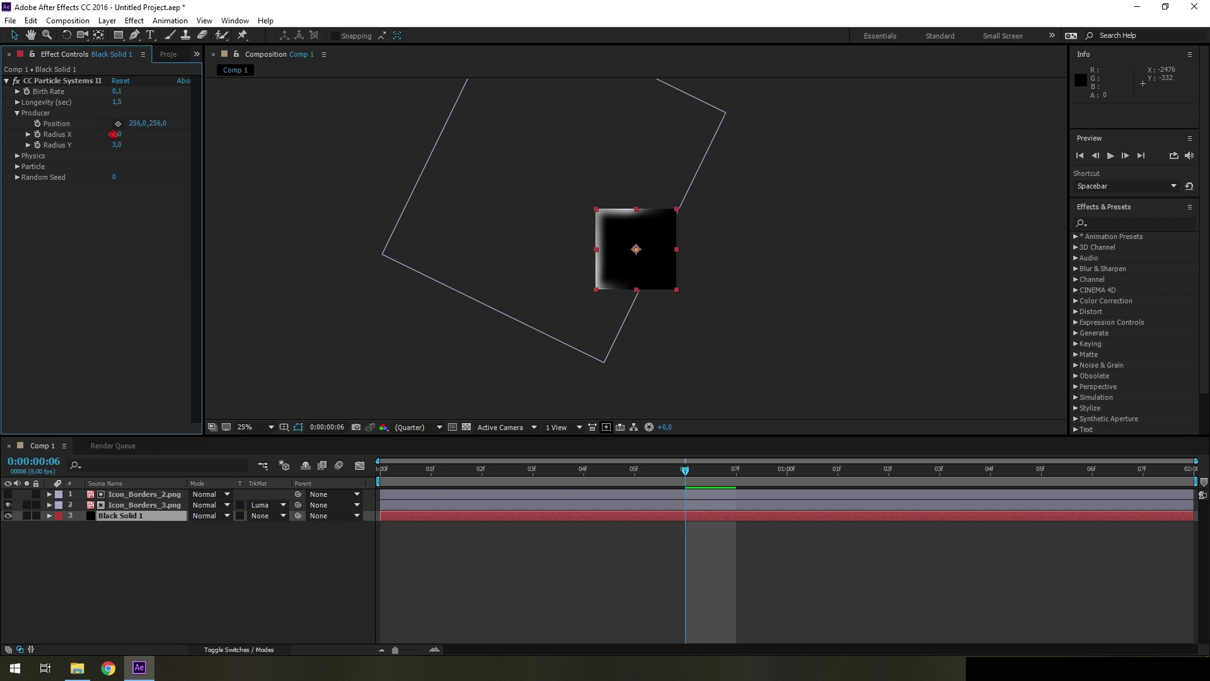
{"action": "left_click", "coordinate": [114, 134]}
{"action": "type", "text": "00"}
{"action": "key", "text": "Tab"}
{"action": "type", "text": "00"}
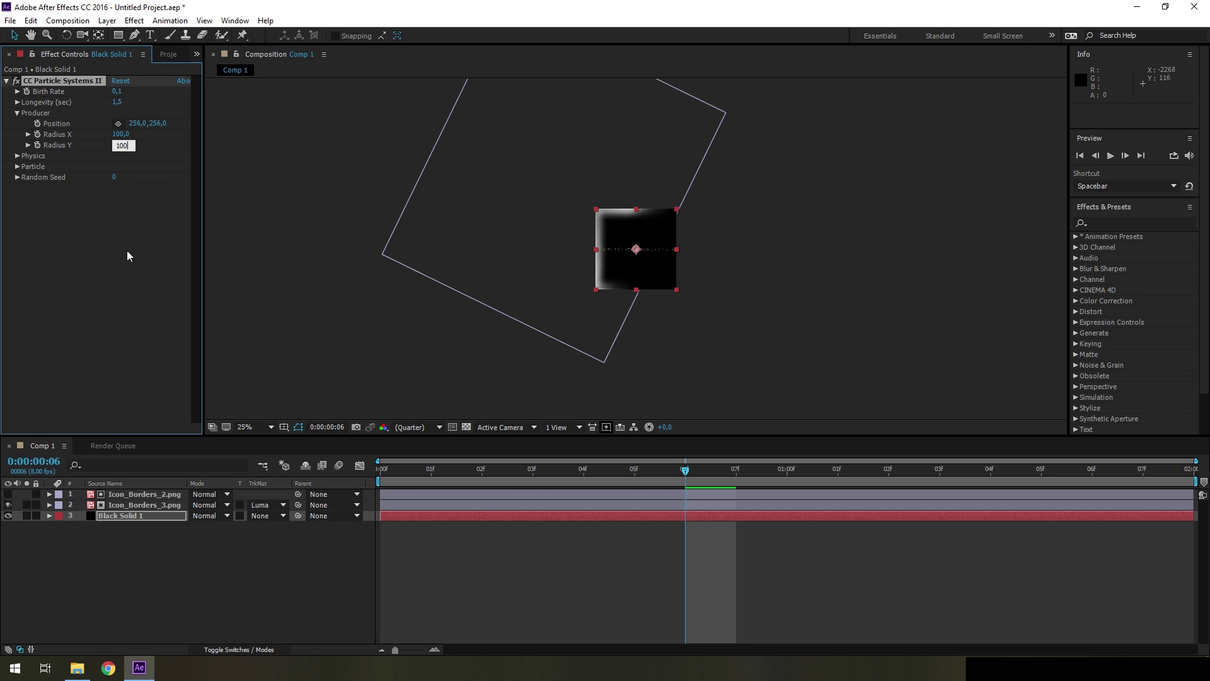
{"action": "key", "text": "Return"}
{"action": "key", "text": "slash"}
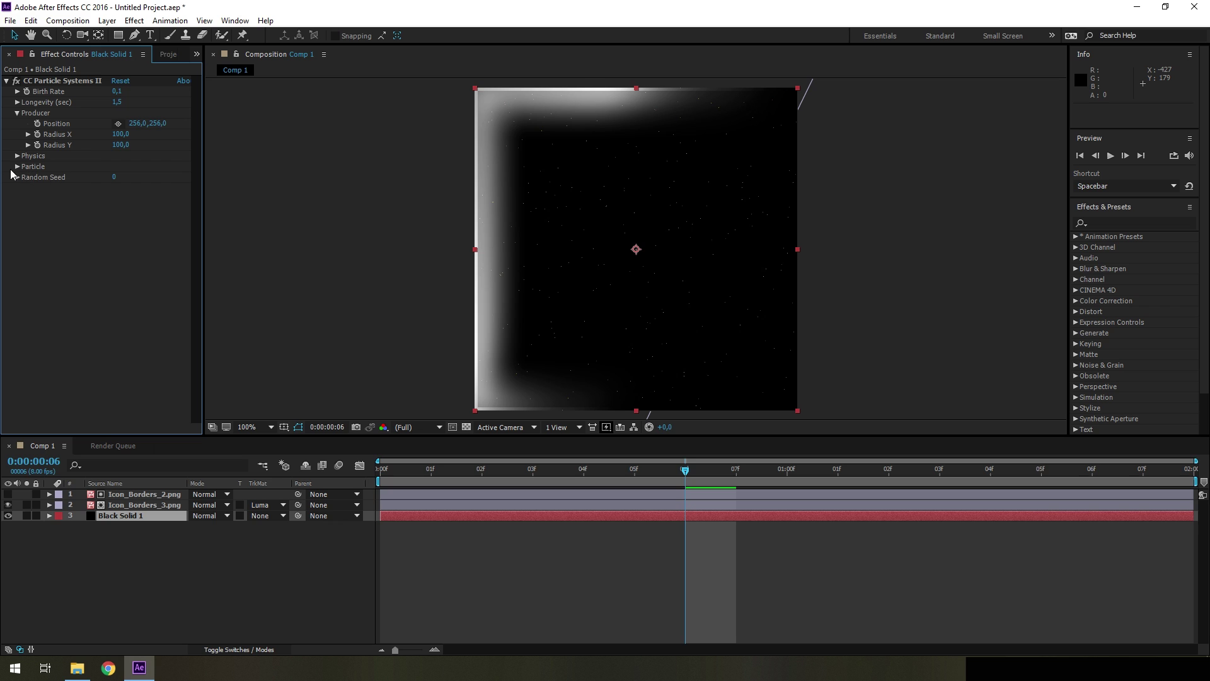
Change the Particle Type from lines to TriPolygon and scrub to preview the triangles.
{"action": "left_click", "coordinate": [16, 113]}
{"action": "left_click", "coordinate": [16, 135]}
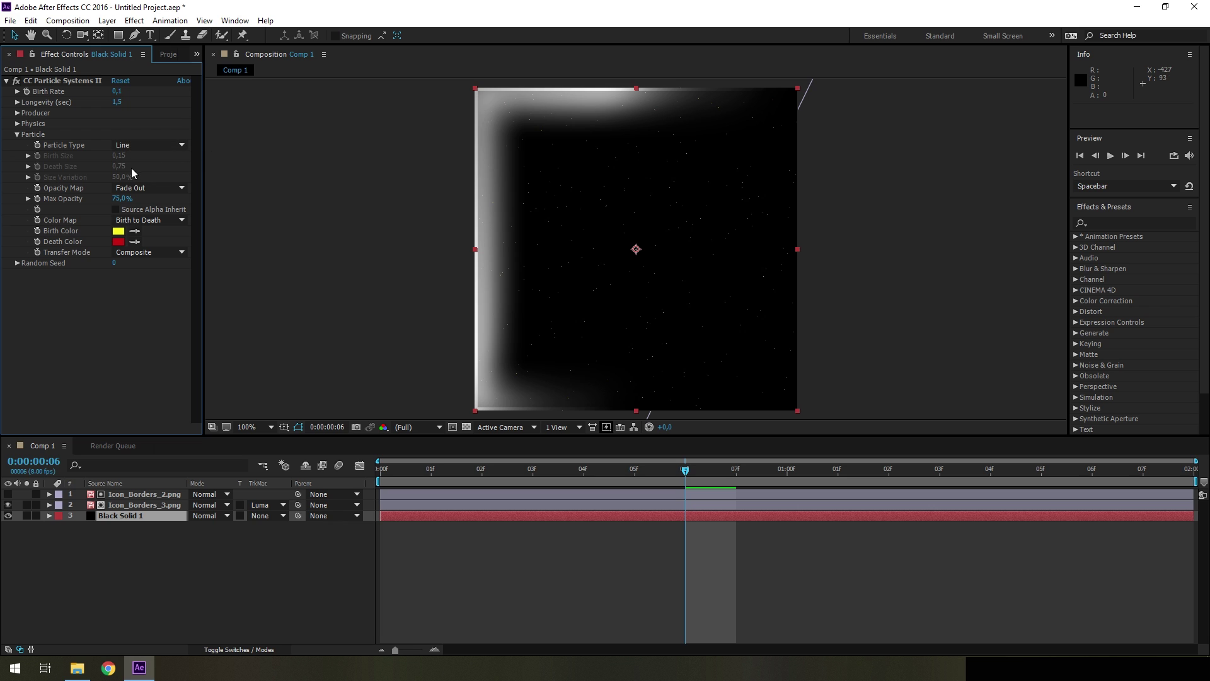
{"action": "left_click", "coordinate": [150, 145]}
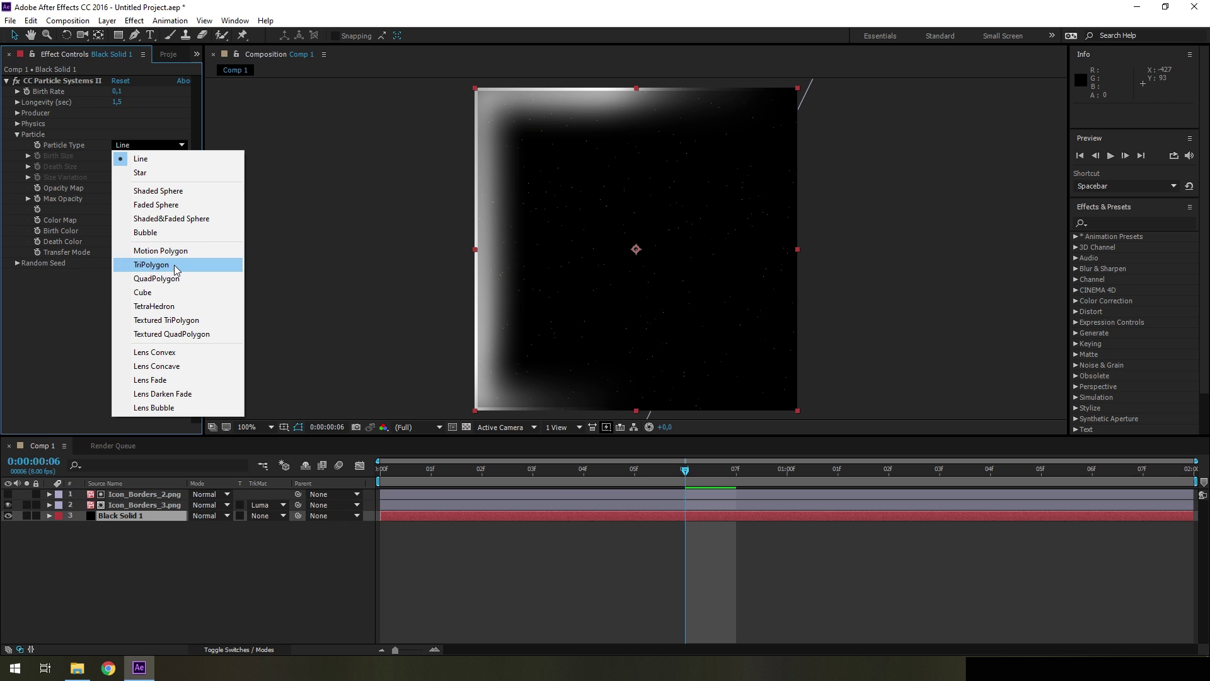
{"action": "left_click", "coordinate": [152, 265]}
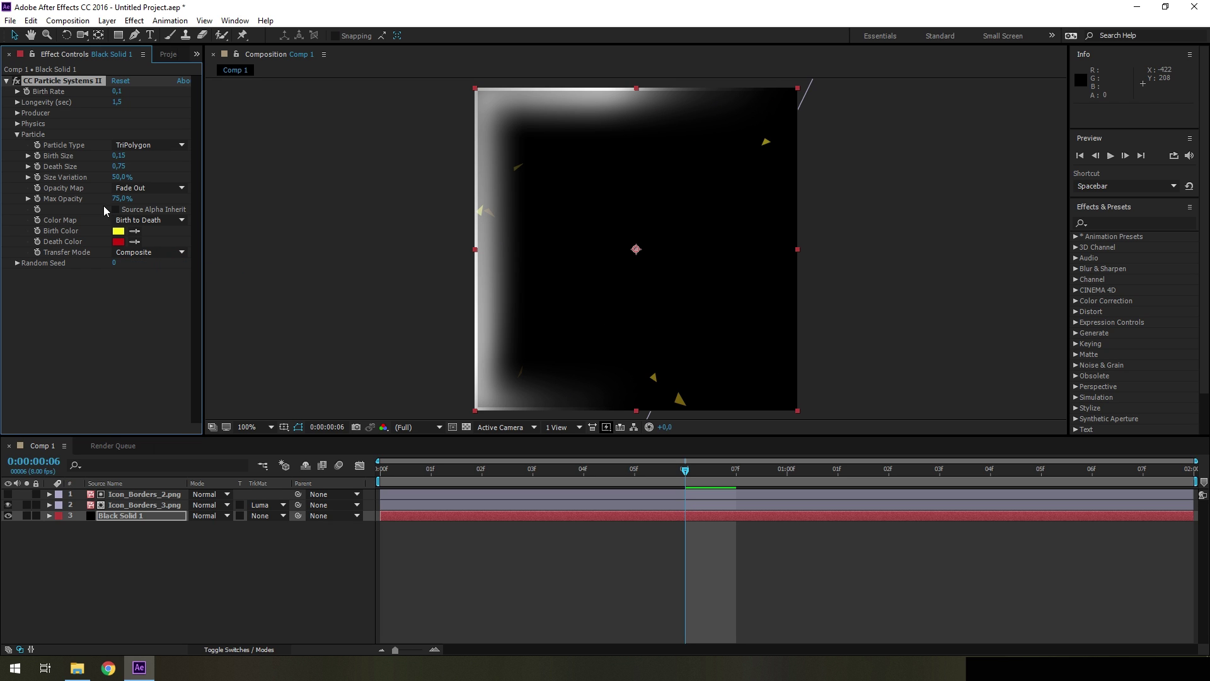
{"action": "mouse_move", "coordinate": [696, 479]}
{"action": "left_mouse_down"}
{"action": "mouse_move", "coordinate": [586, 483]}
{"action": "mouse_move", "coordinate": [882, 482]}
{"action": "left_mouse_up"}
Set both Death Color and Birth Color to white (FFFFFF), then play from frame 6.
{"action": "left_click", "coordinate": [854, 482]}
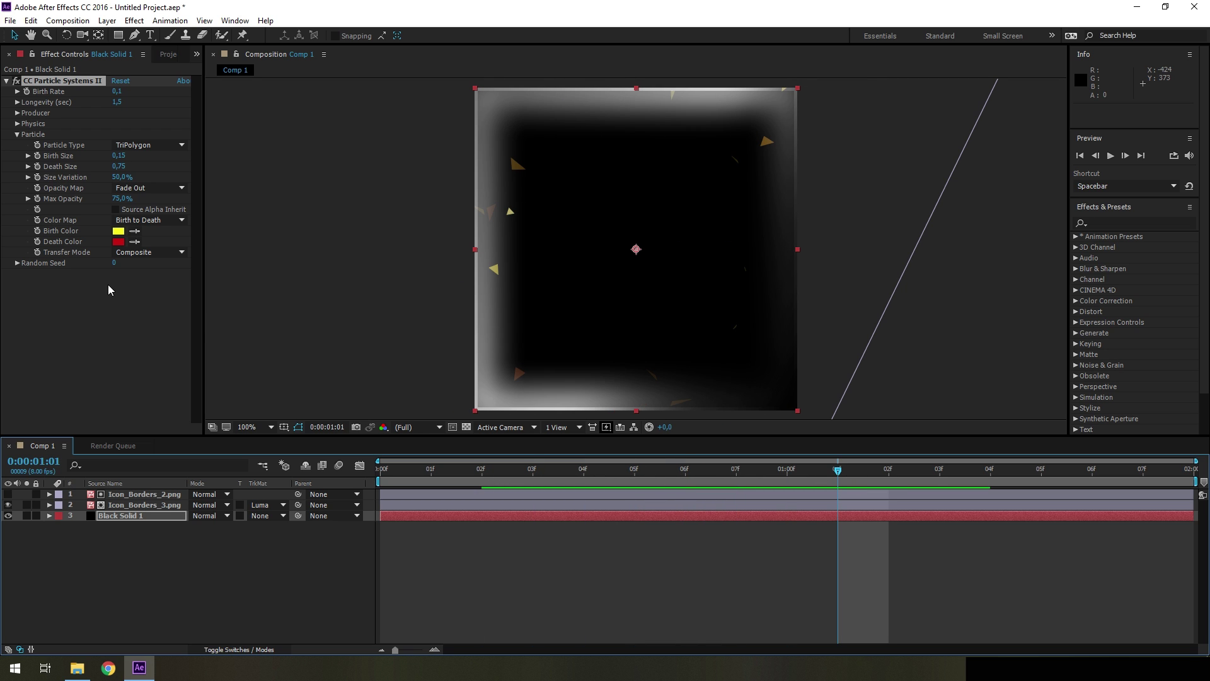
{"action": "left_click", "coordinate": [118, 241]}
{"action": "type", "text": "ffffff"}
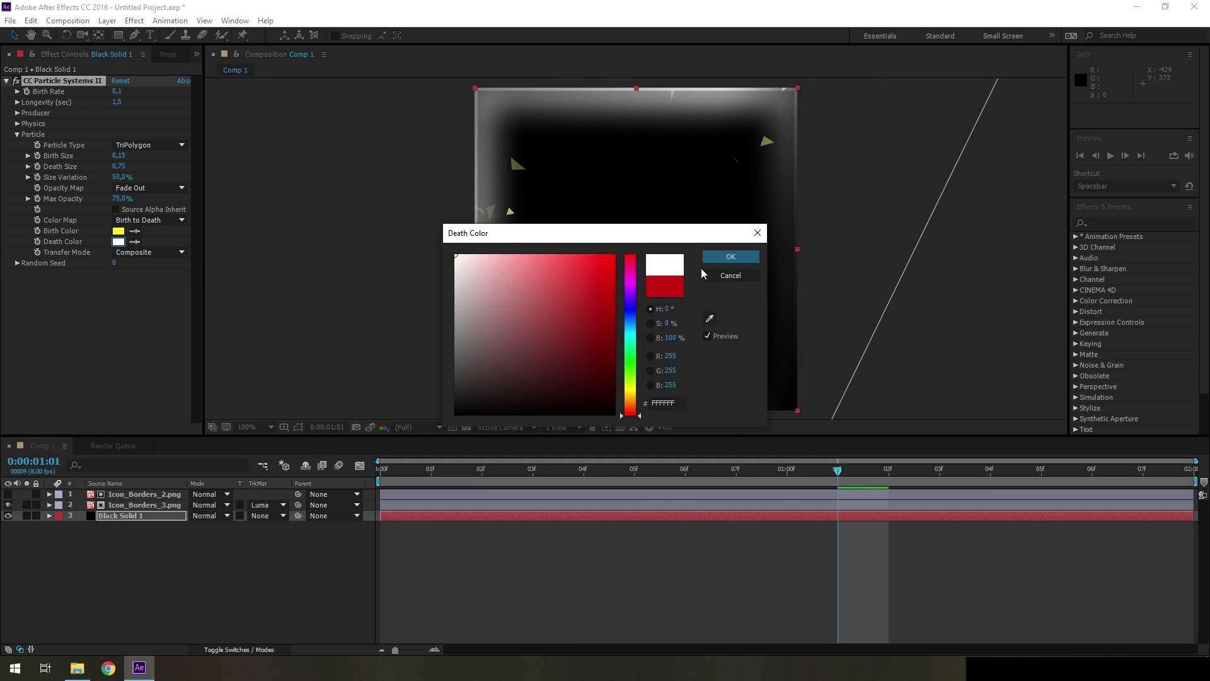
{"action": "left_click", "coordinate": [729, 256]}
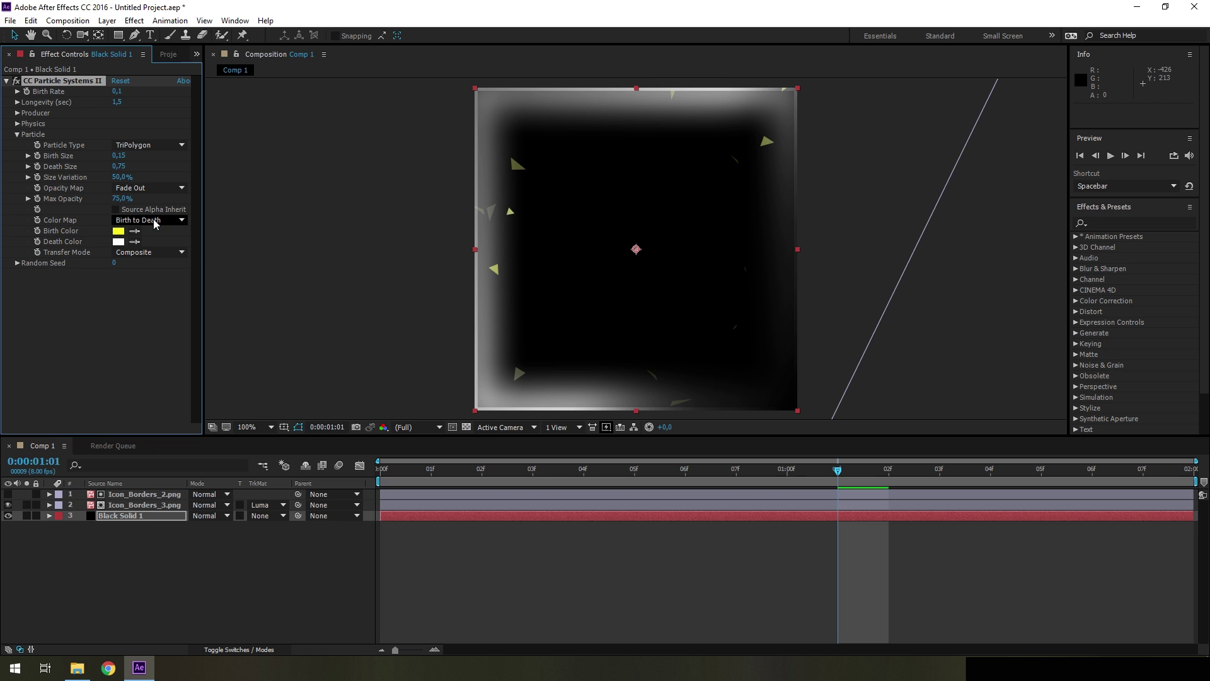
{"action": "left_click", "coordinate": [118, 230]}
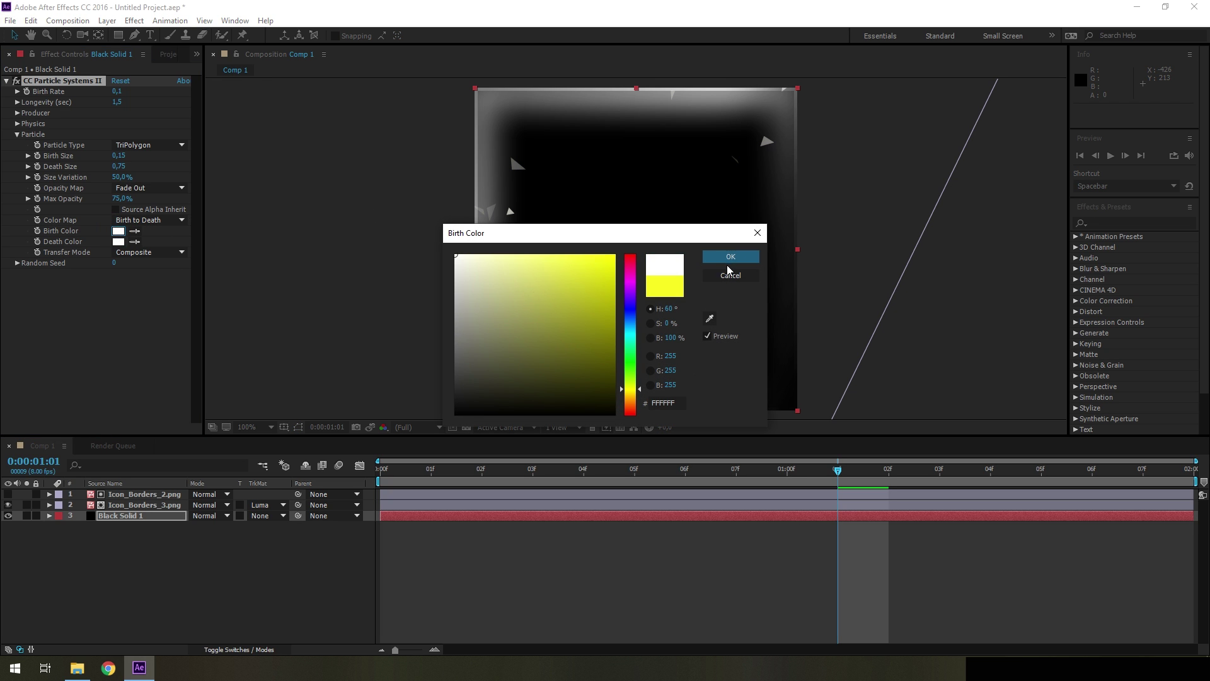
{"action": "left_click", "coordinate": [731, 257]}
{"action": "left_click_drag", "start_coordinate": [824, 477], "coordinate": [659, 479]}
{"action": "key", "text": "space"}
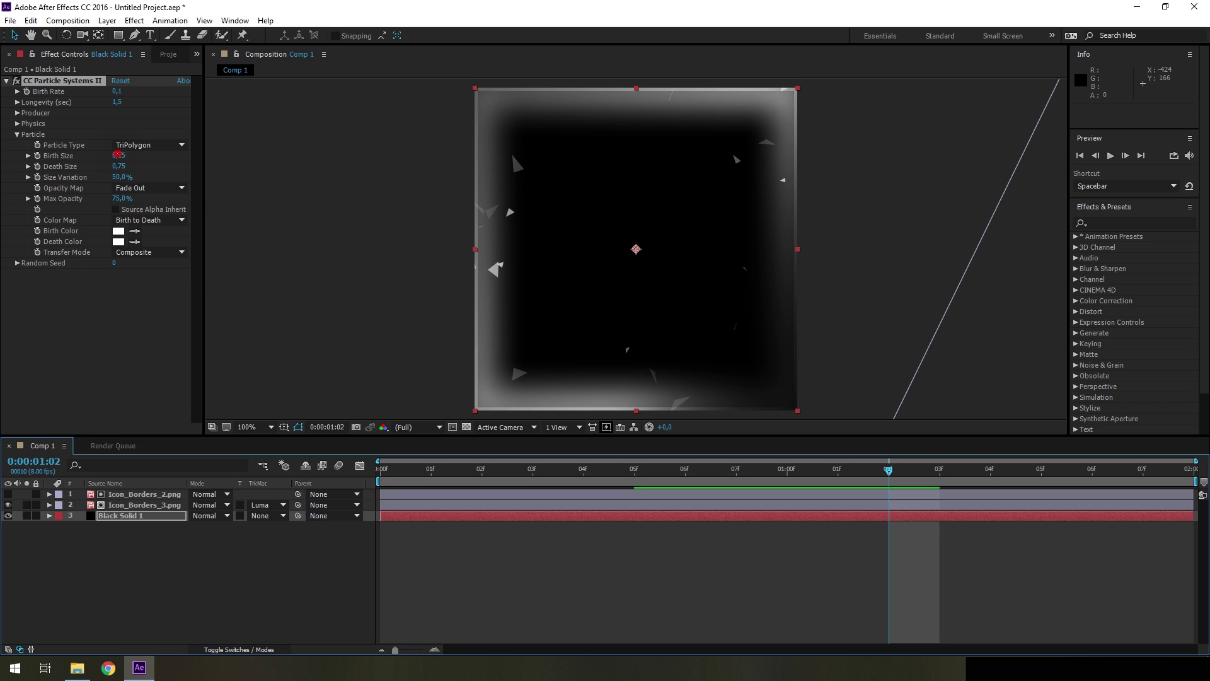
Increase the particle Birth Size to 1.20.
{"action": "left_click", "coordinate": [118, 157]}
{"action": "type", "text": "1,4"}
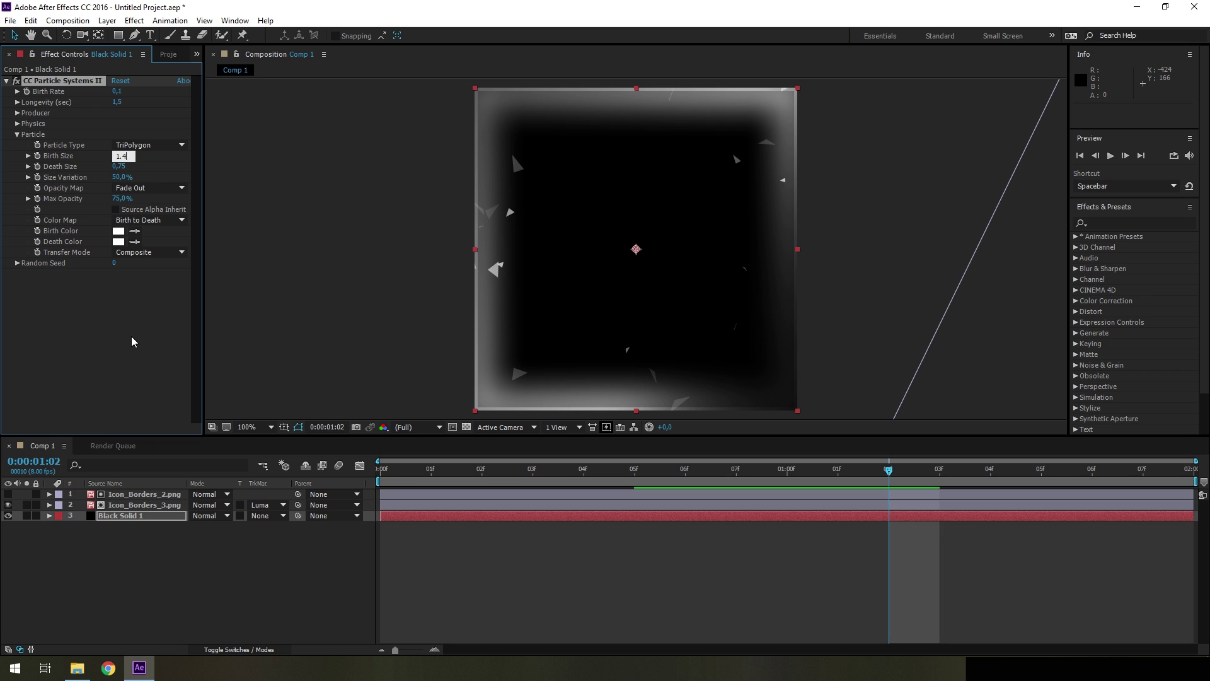
{"action": "left_click", "coordinate": [132, 341]}
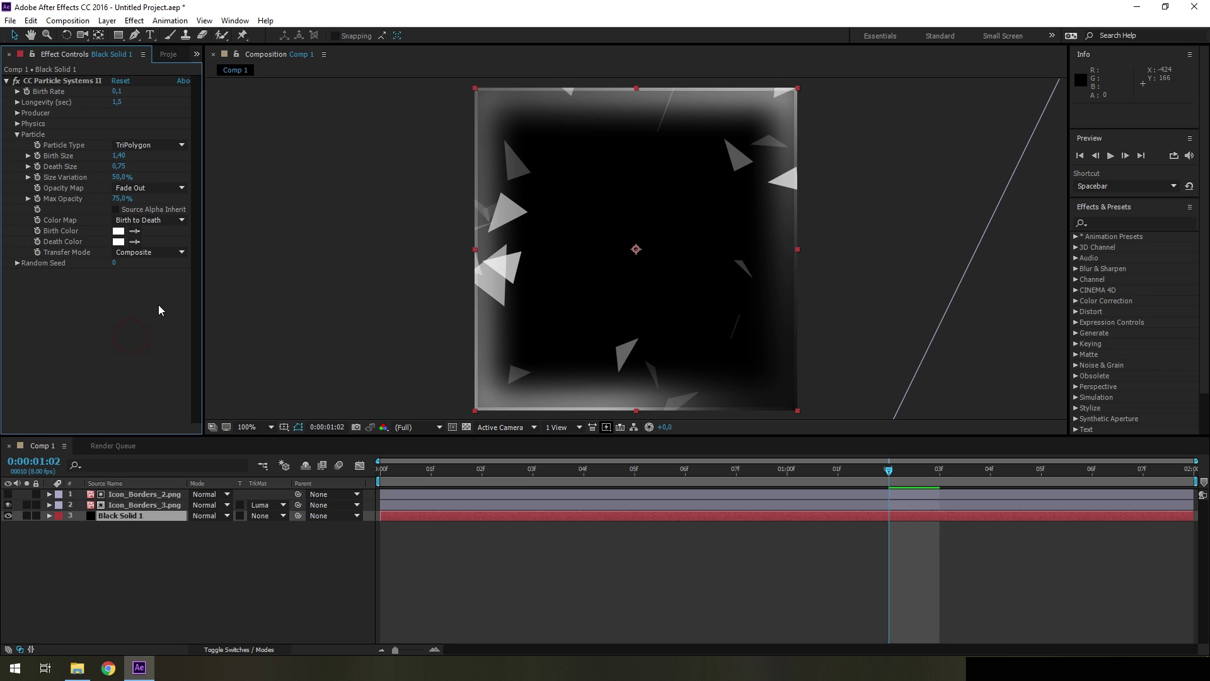
{"action": "left_click", "coordinate": [122, 155]}
{"action": "type", "text": "1,1"}
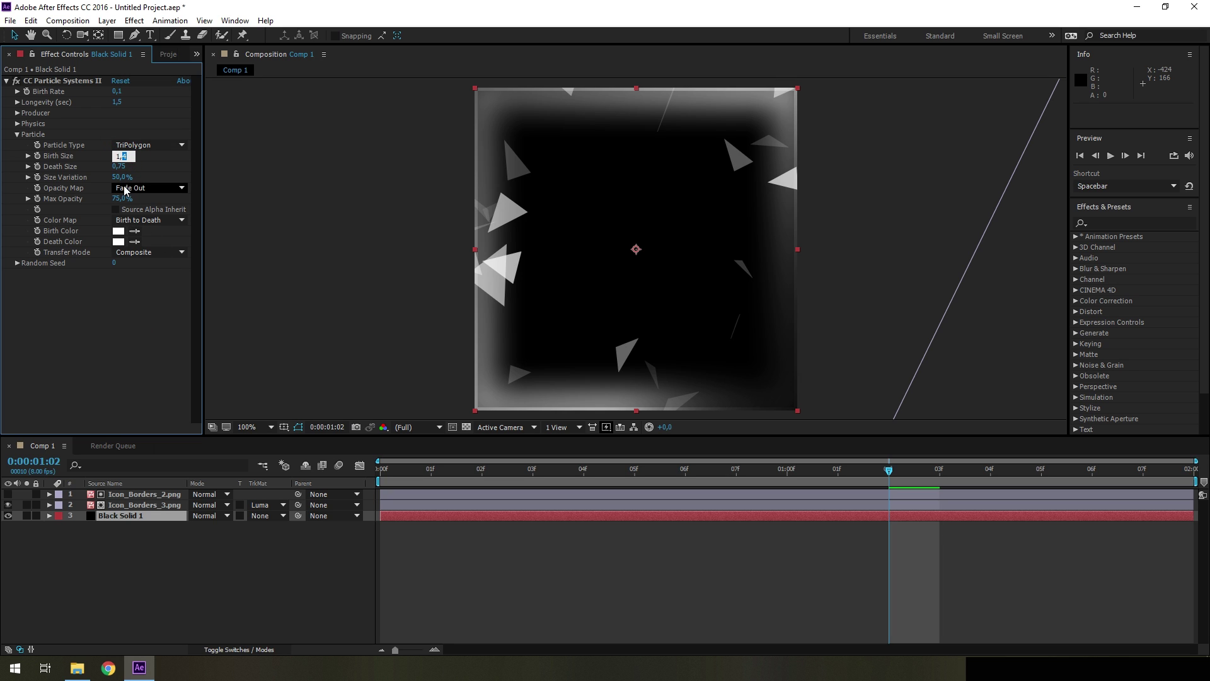
{"action": "left_click", "coordinate": [123, 334]}
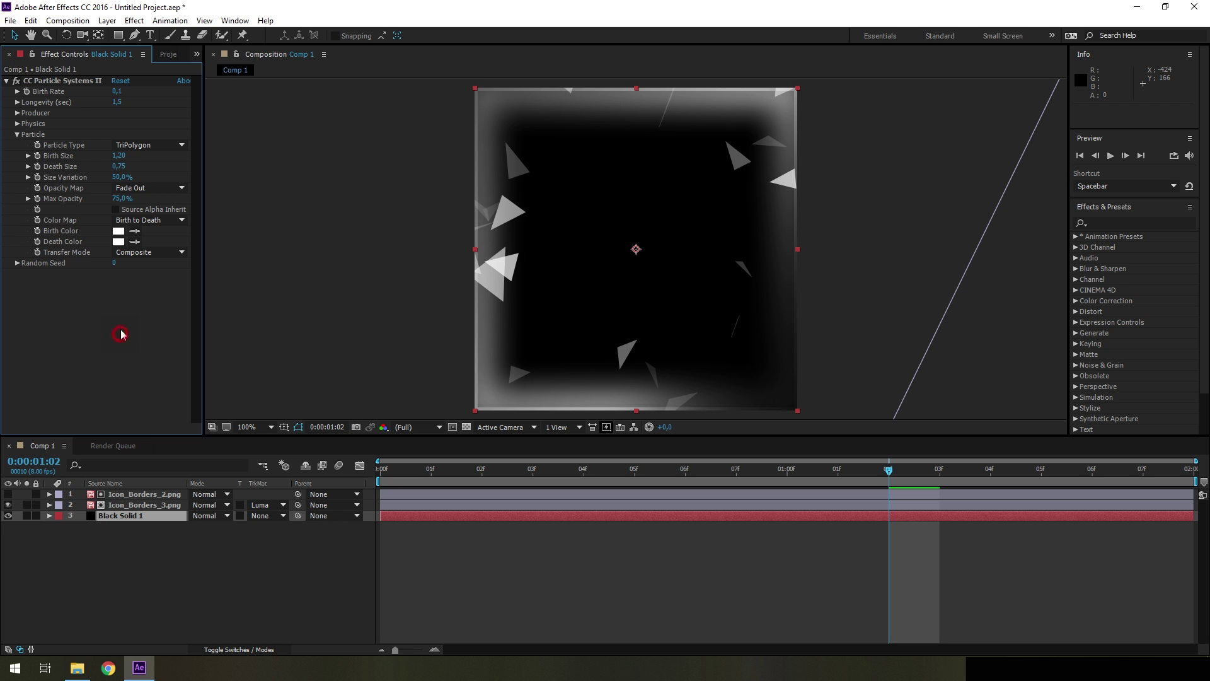
Set the particle Death Size to 0 and preview the shrinking triangles.
{"action": "left_click", "coordinate": [119, 167]}
{"action": "left_click", "coordinate": [685, 469]}
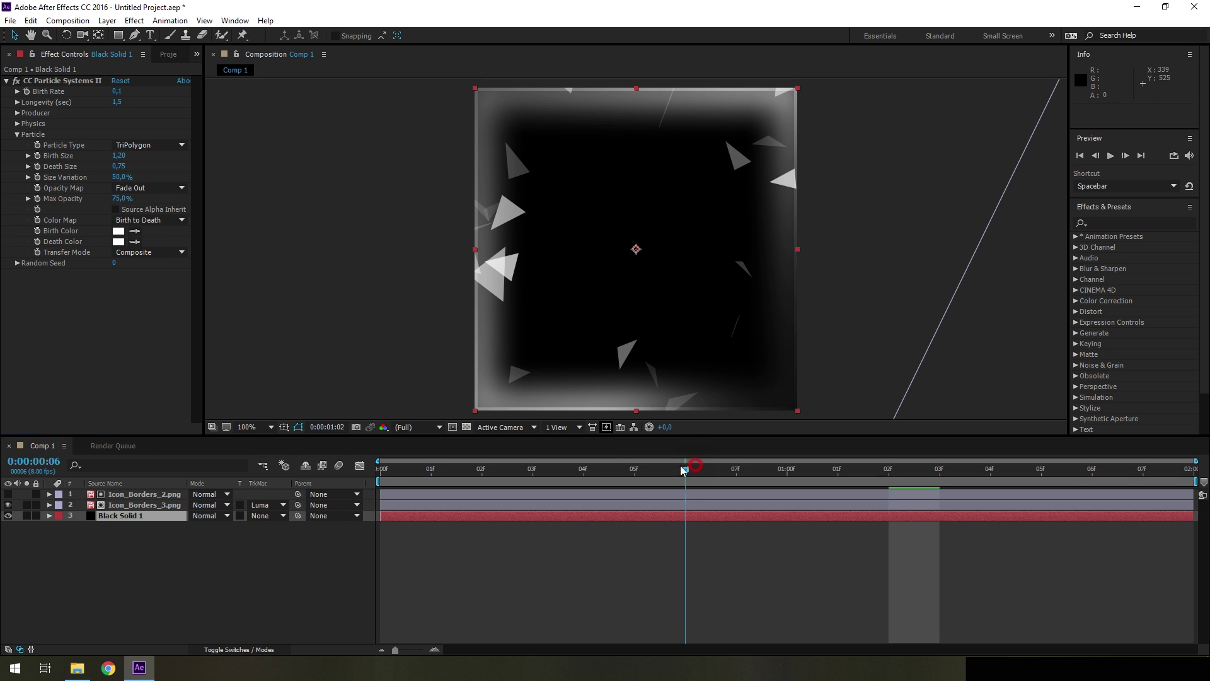
{"action": "left_click_drag", "start_coordinate": [683, 469], "coordinate": [913, 482]}
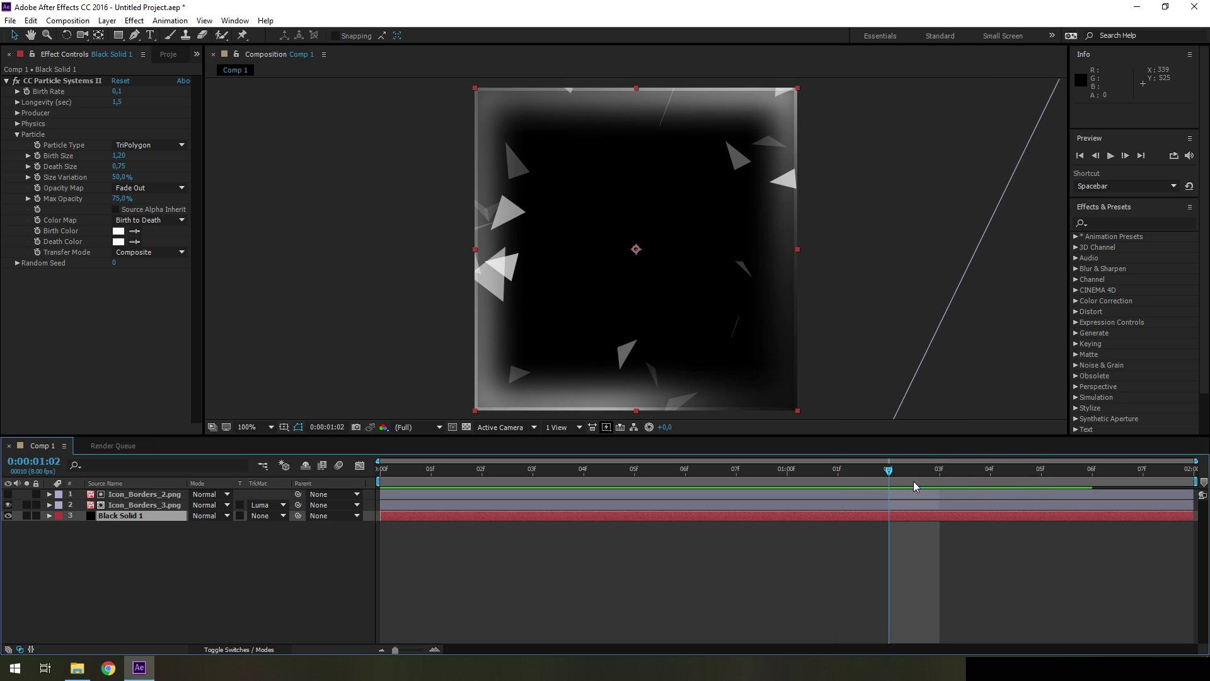
{"action": "left_click", "coordinate": [120, 166]}
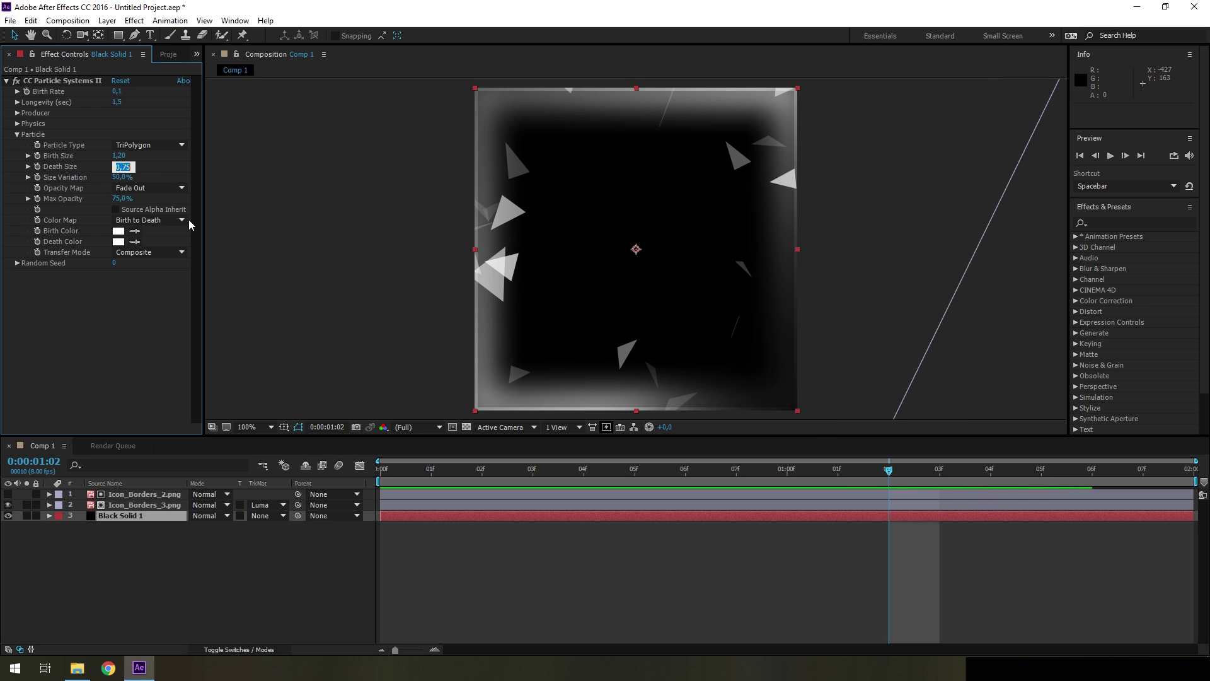
{"action": "type", "text": "0"}
{"action": "left_click", "coordinate": [85, 318]}
{"action": "left_click", "coordinate": [940, 480]}
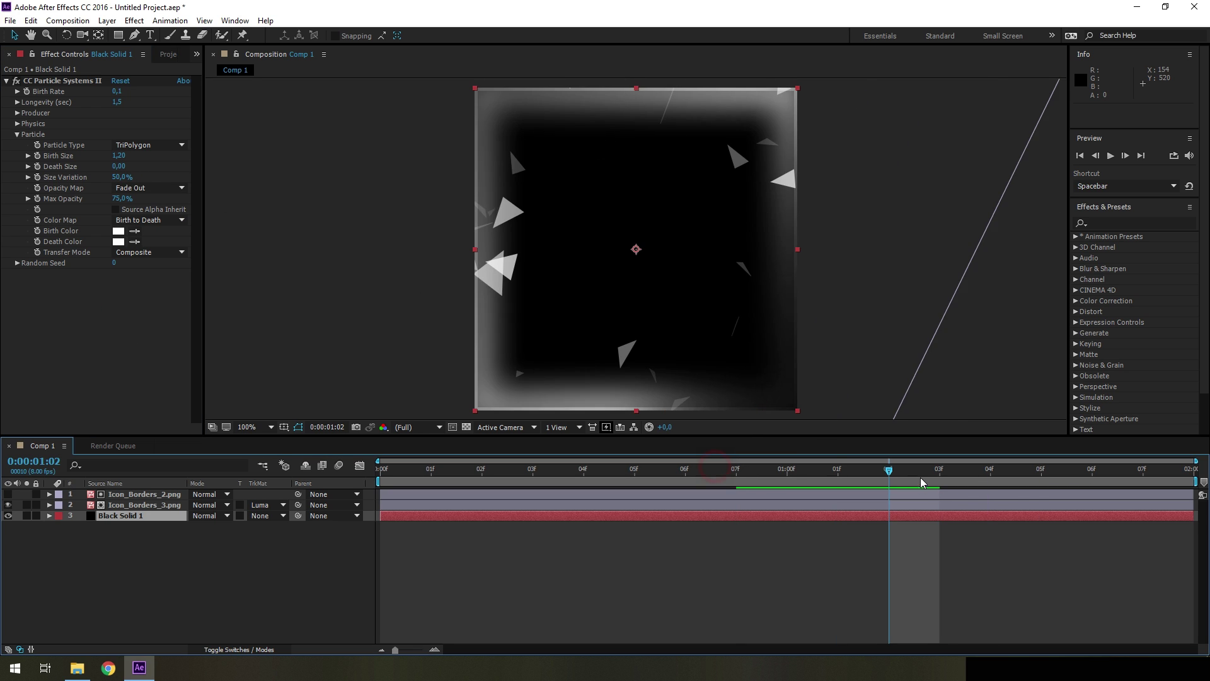
{"action": "key", "text": "space"}
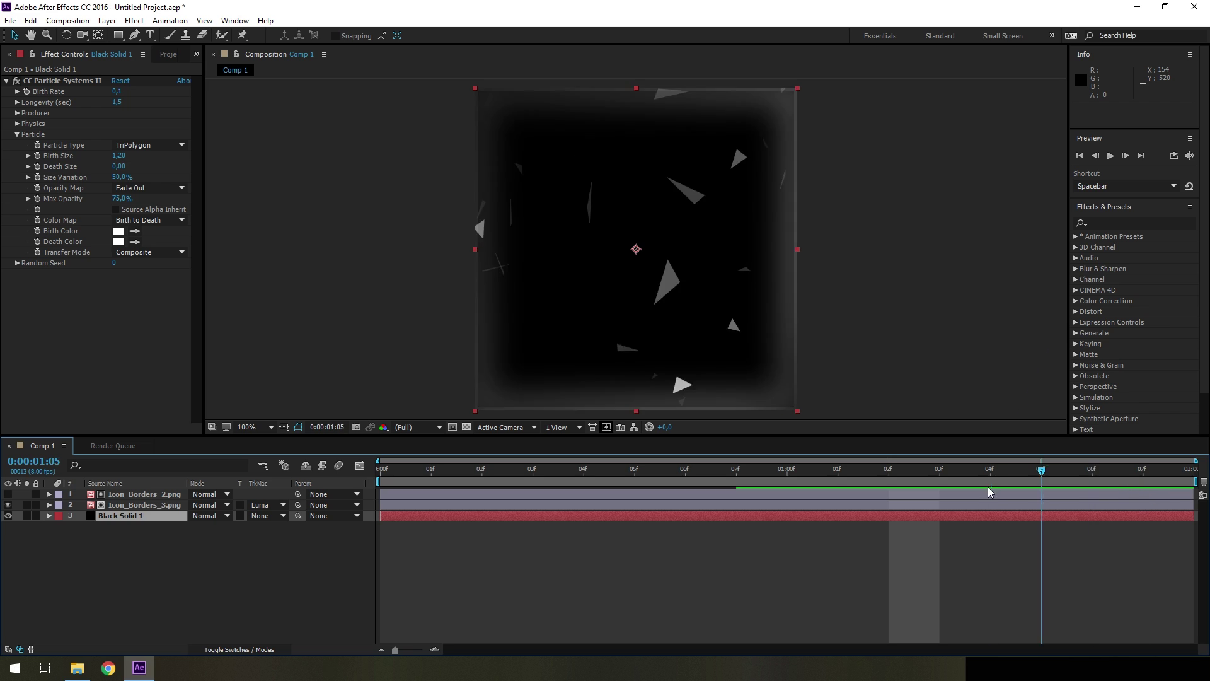
{"action": "key", "text": "space"}
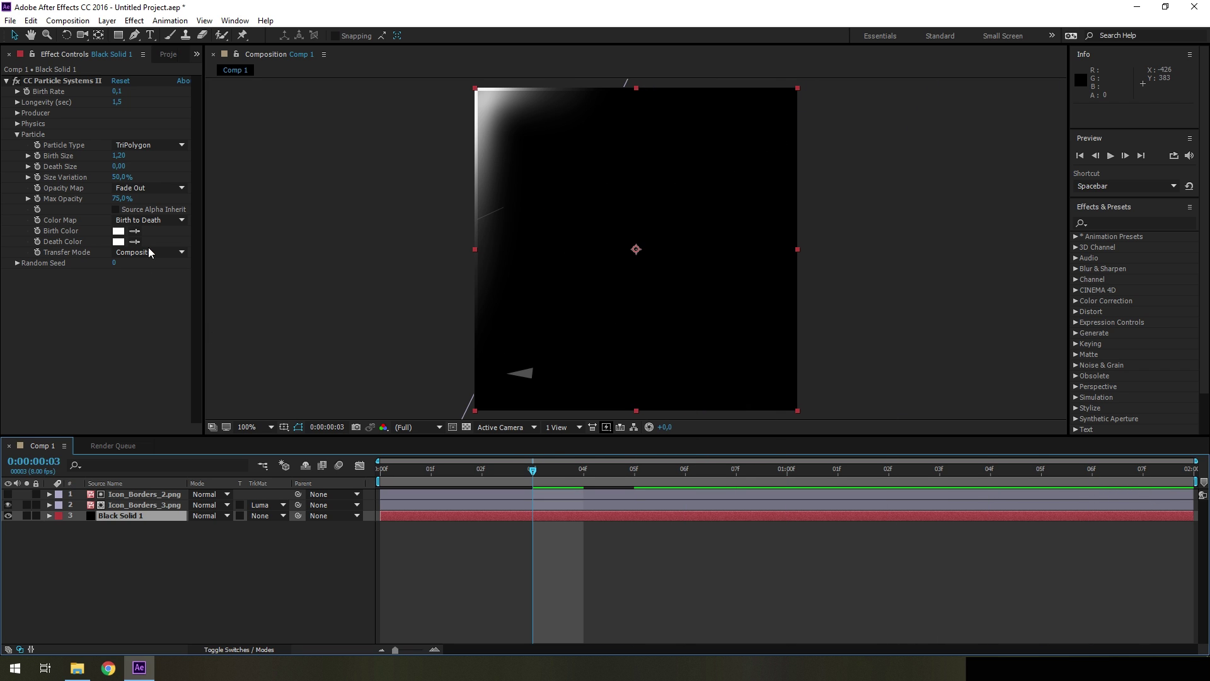
Lower the particle Size Variation to 40%.
{"action": "left_click", "coordinate": [121, 177]}
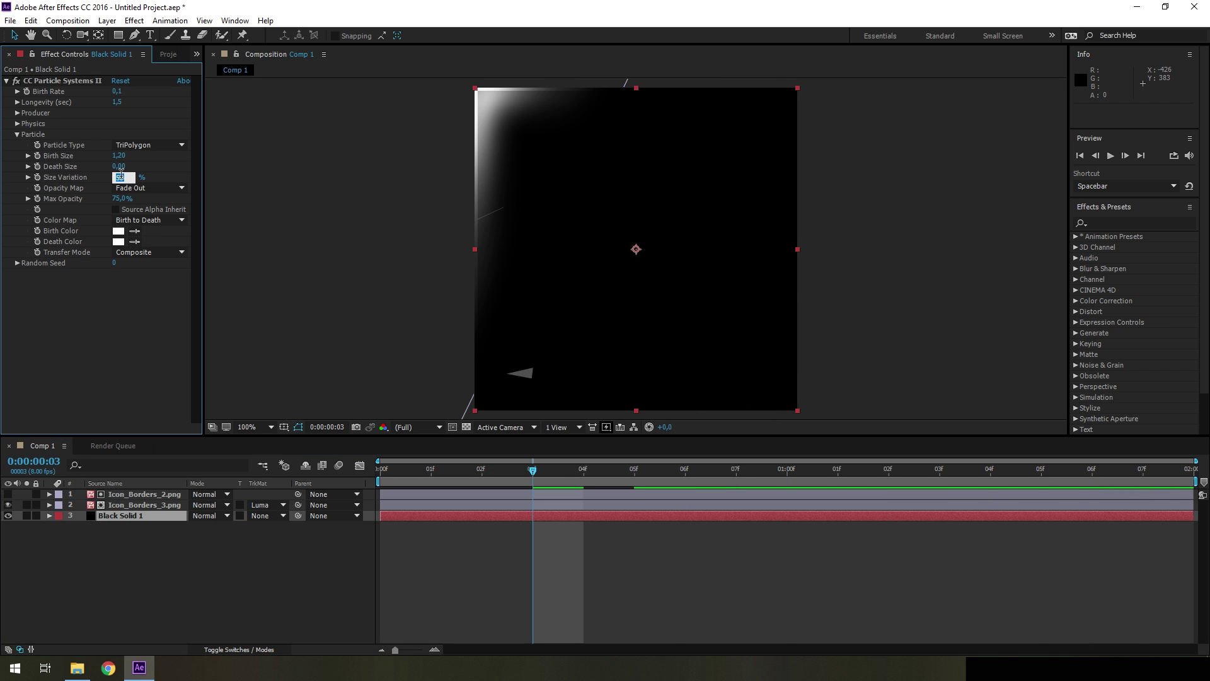
{"action": "type", "text": "40"}
{"action": "key", "text": "Return"}
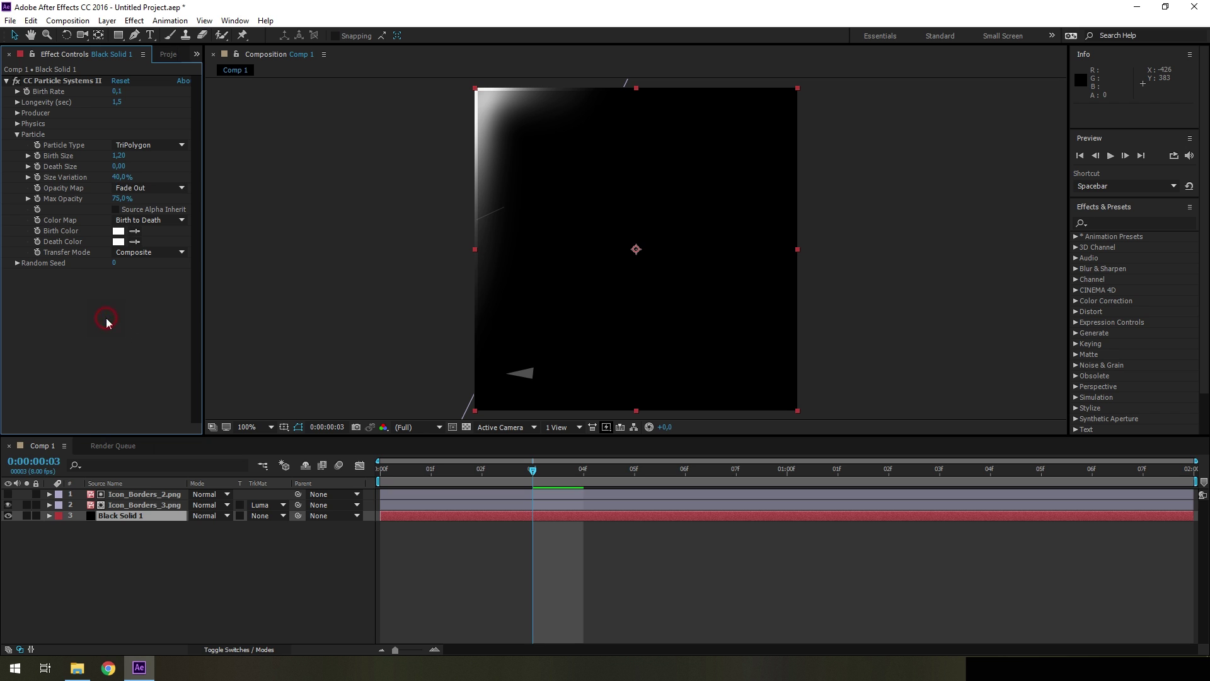
Play the particle animation and scrub the frames around one second.
{"action": "key", "text": "space"}
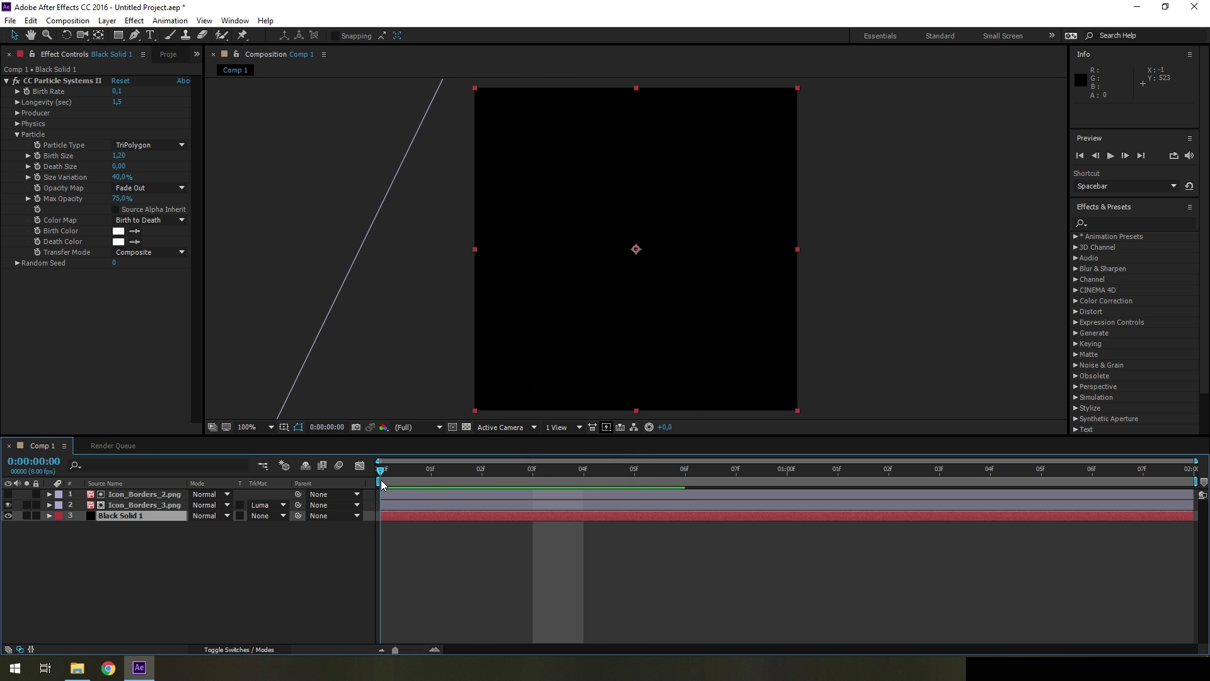
{"action": "left_click", "coordinate": [1110, 155]}
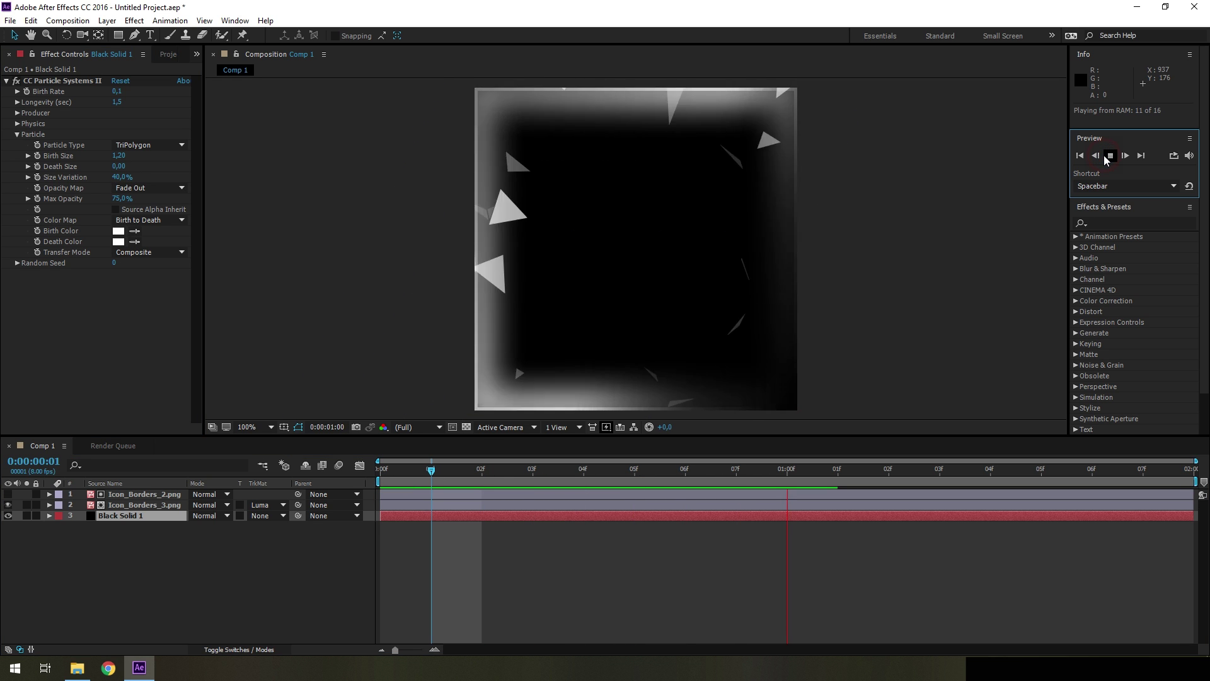
{"action": "left_click", "coordinate": [744, 471]}
{"action": "mouse_move", "coordinate": [699, 473]}
{"action": "left_mouse_down"}
{"action": "mouse_move", "coordinate": [655, 474]}
{"action": "mouse_move", "coordinate": [814, 478]}
{"action": "left_mouse_up"}
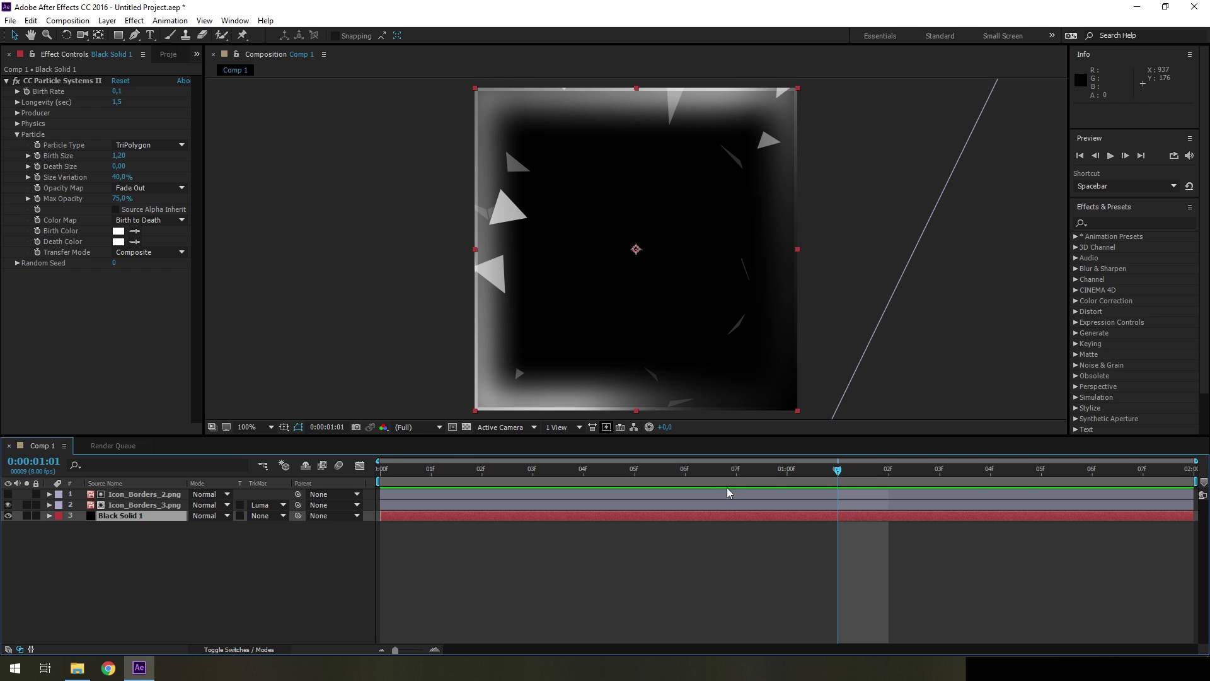
{"action": "mouse_move", "coordinate": [856, 474]}
{"action": "left_mouse_down"}
{"action": "mouse_move", "coordinate": [1054, 476]}
{"action": "mouse_move", "coordinate": [748, 483]}
{"action": "left_mouse_up"}
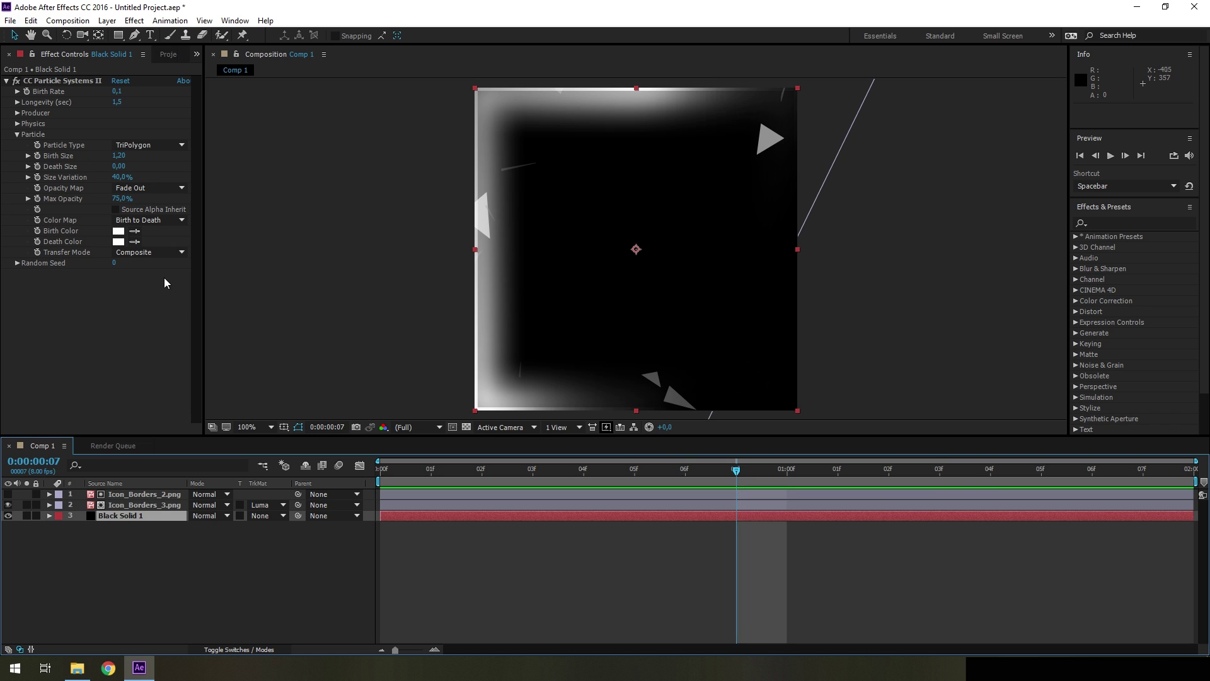
Add CircleBigMask.png from the Project panel into the timeline above Black Solid 1.
{"action": "left_click", "coordinate": [166, 56]}
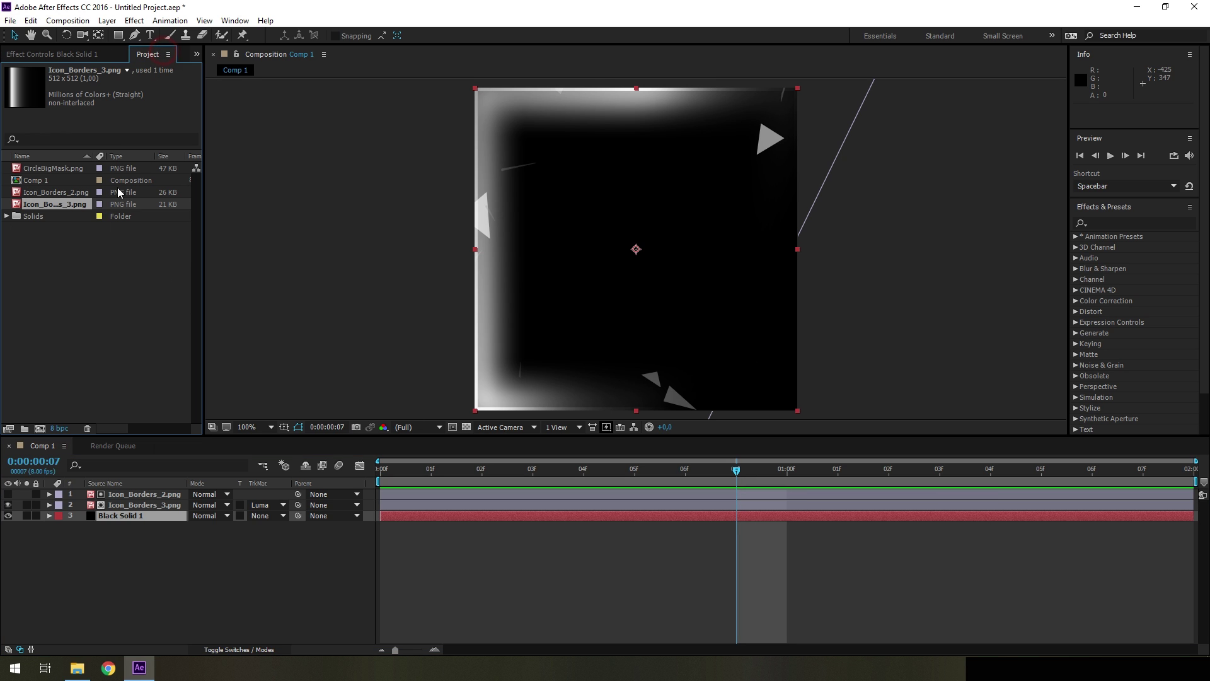
{"action": "left_click", "coordinate": [54, 167]}
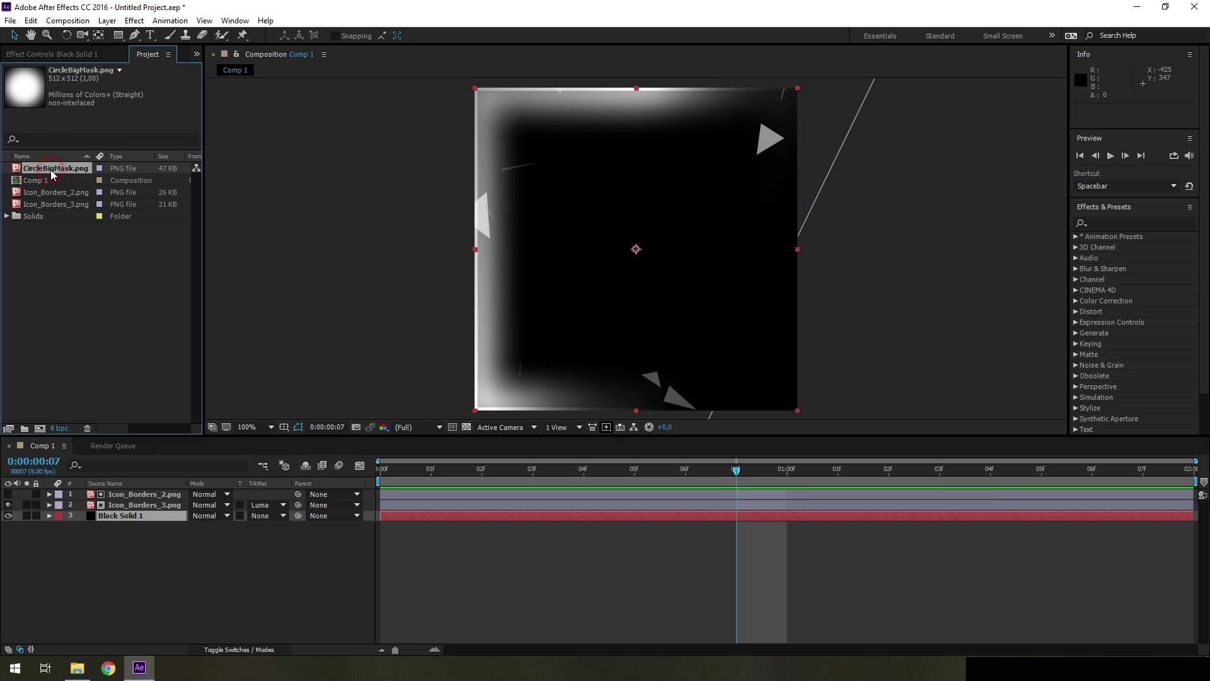
{"action": "left_click_drag", "start_coordinate": [51, 169], "coordinate": [118, 535]}
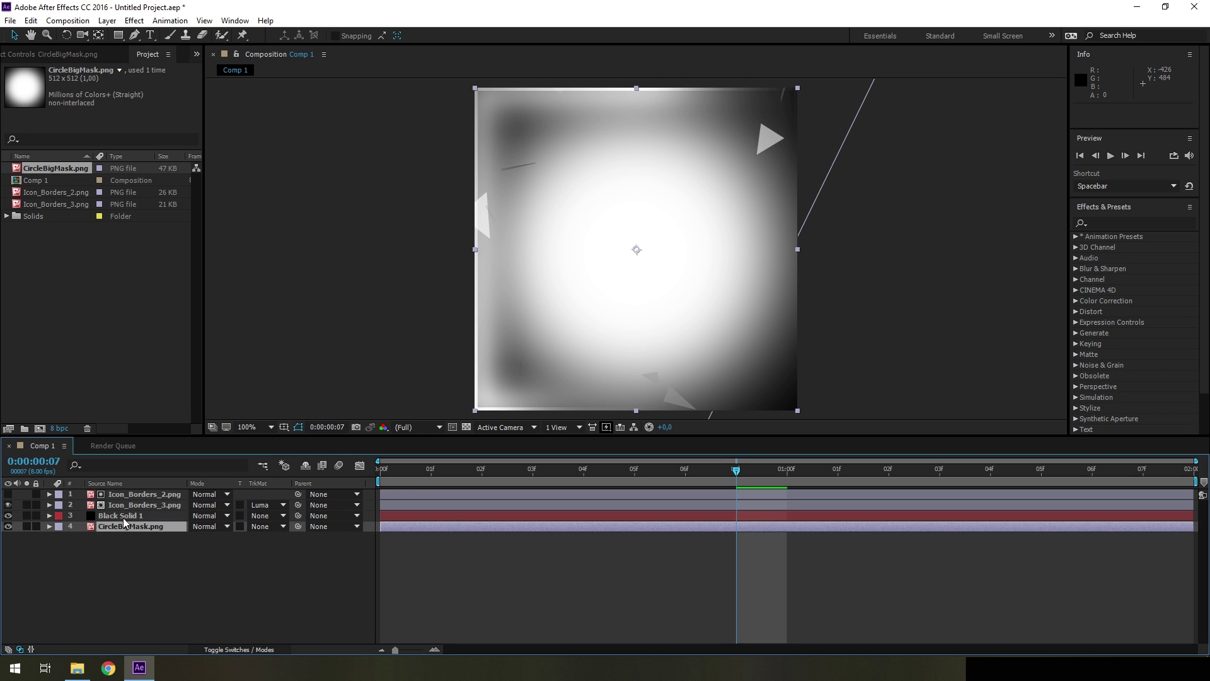
{"action": "left_click_drag", "start_coordinate": [125, 529], "coordinate": [131, 514]}
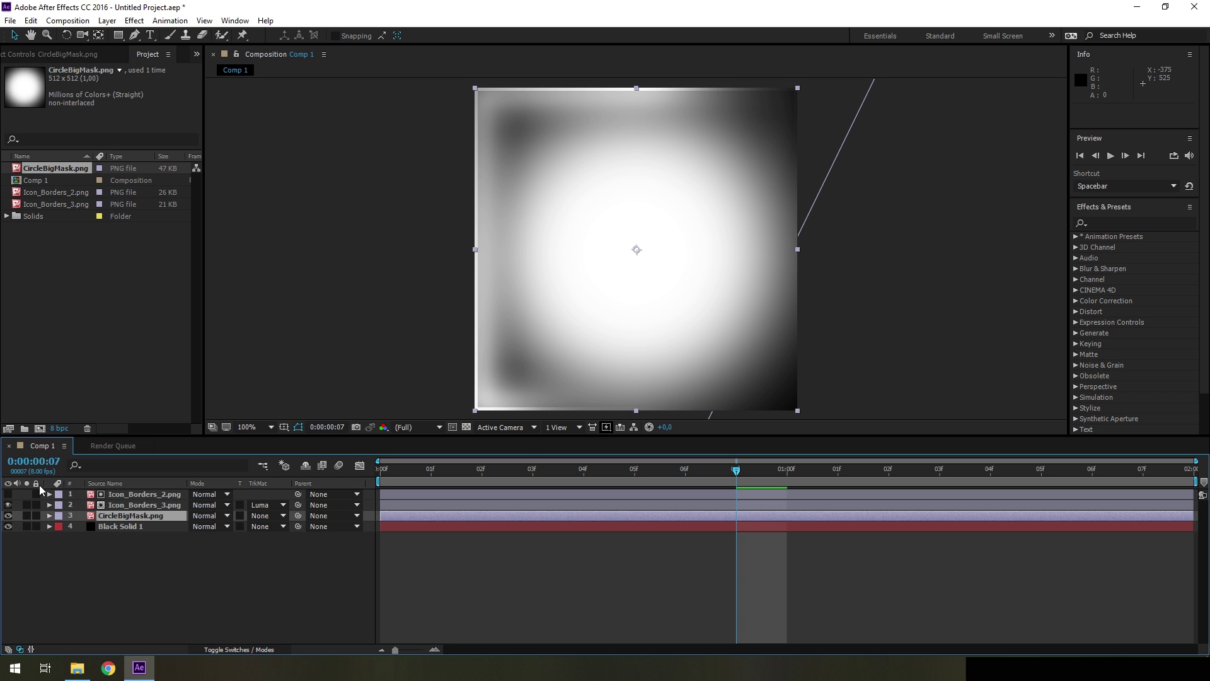
Hide the circle mask and set Black Solid 1's track matte to Luma Inverted.
{"action": "left_click", "coordinate": [8, 515]}
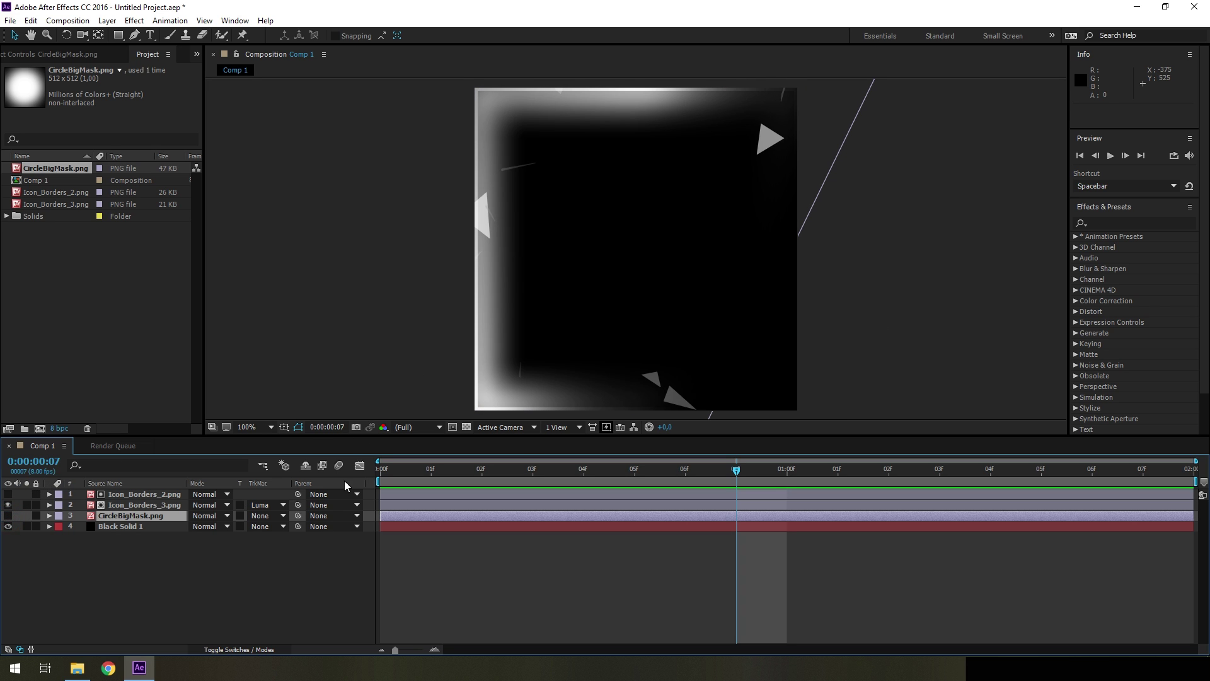
{"action": "left_click", "coordinate": [269, 526]}
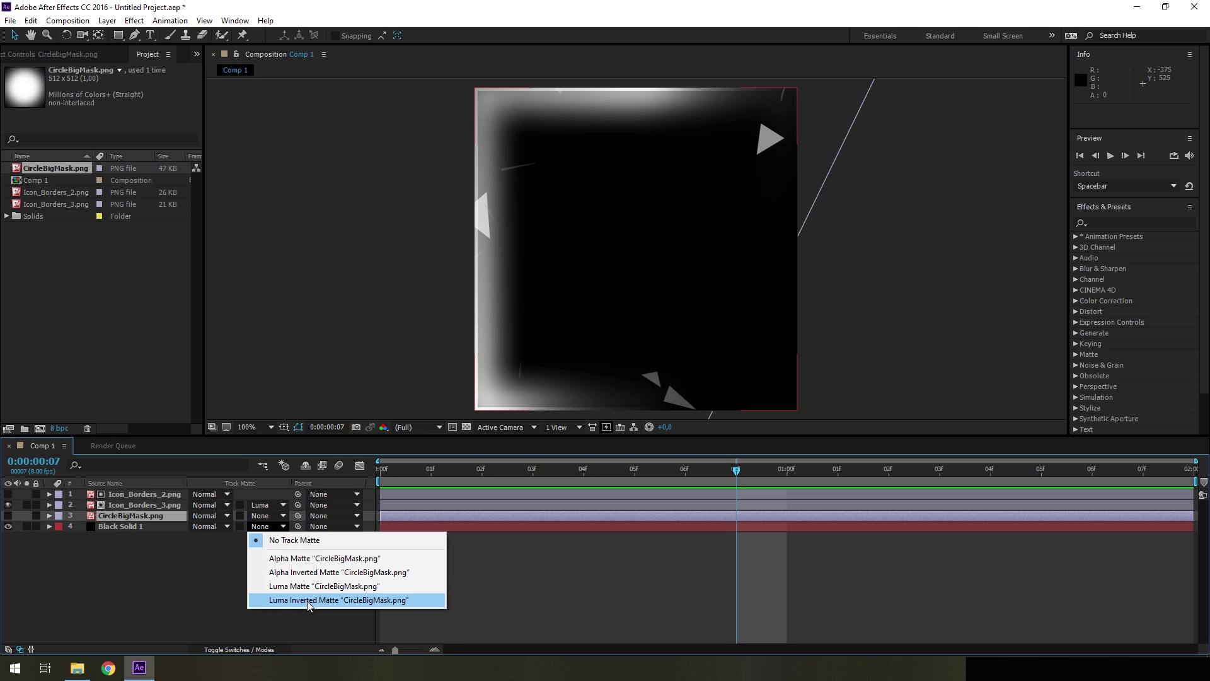
{"action": "left_click", "coordinate": [308, 600]}
{"action": "left_click", "coordinate": [657, 471]}
{"action": "left_click_drag", "start_coordinate": [585, 479], "coordinate": [990, 472]}
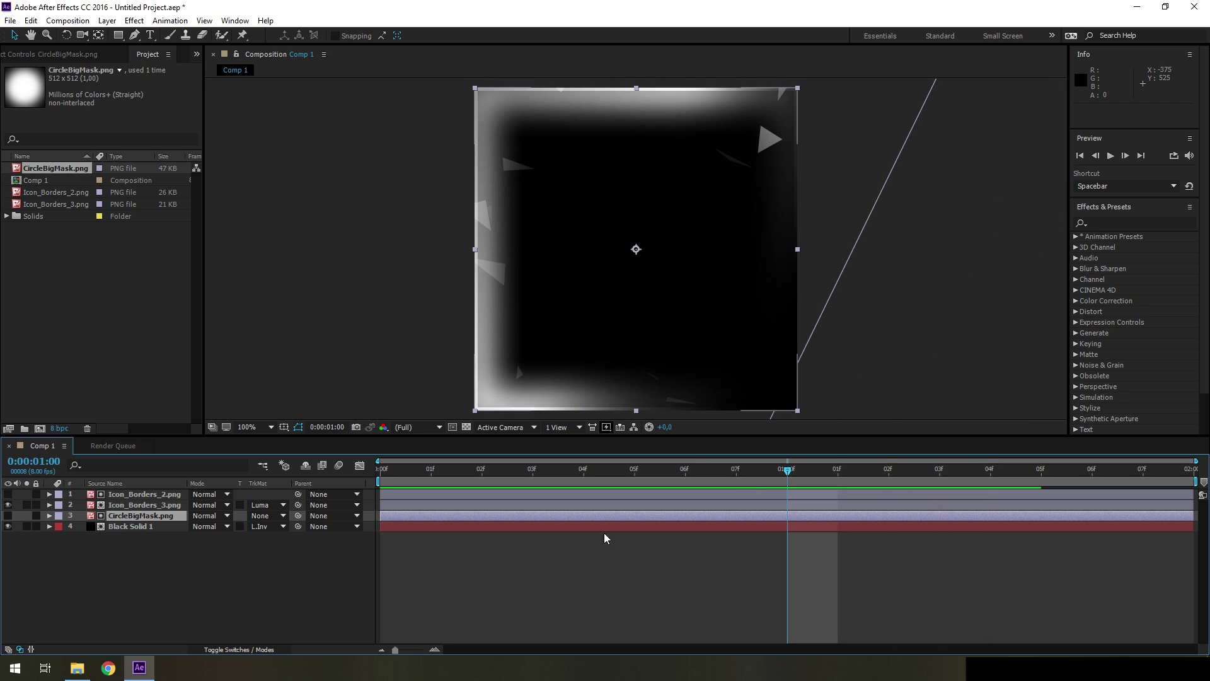
Extend Black Solid 1 to the composition end and select it with CircleBigMask.png.
{"action": "left_click", "coordinate": [145, 526]}
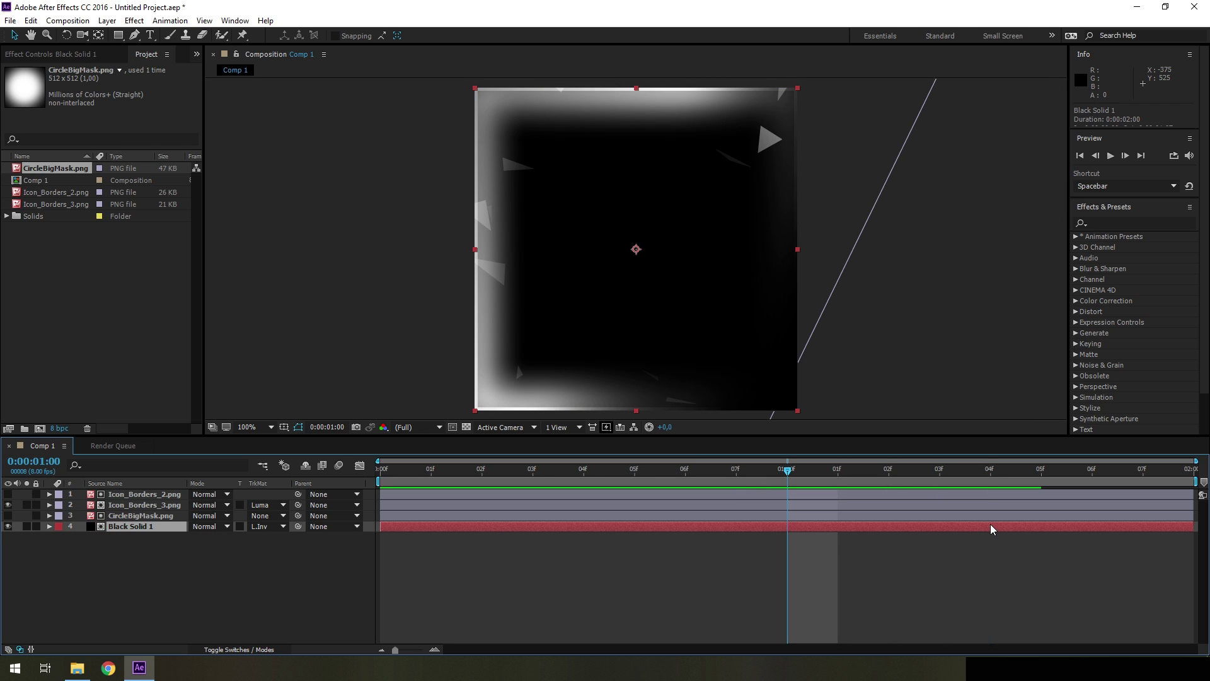
{"action": "left_click_drag", "start_coordinate": [990, 528], "coordinate": [449, 537]}
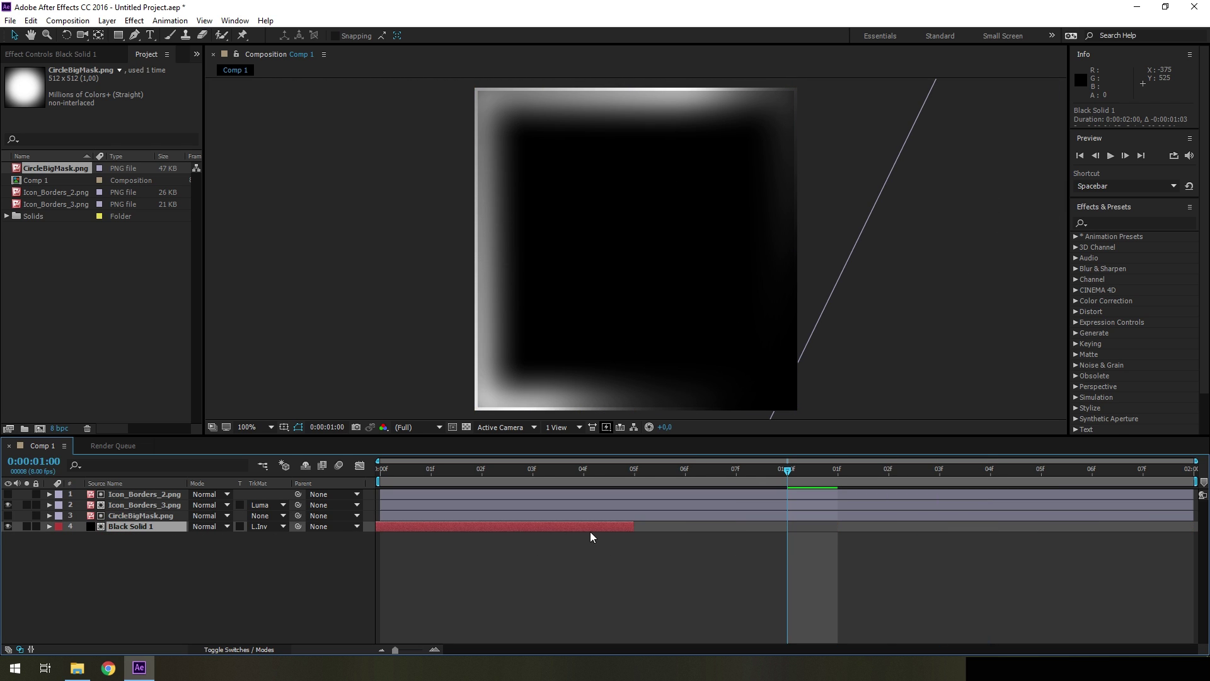
{"action": "mouse_move", "coordinate": [595, 530]}
{"action": "left_mouse_down"}
{"action": "mouse_move", "coordinate": [373, 534]}
{"action": "mouse_move", "coordinate": [836, 534]}
{"action": "mouse_move", "coordinate": [781, 537]}
{"action": "left_mouse_up"}
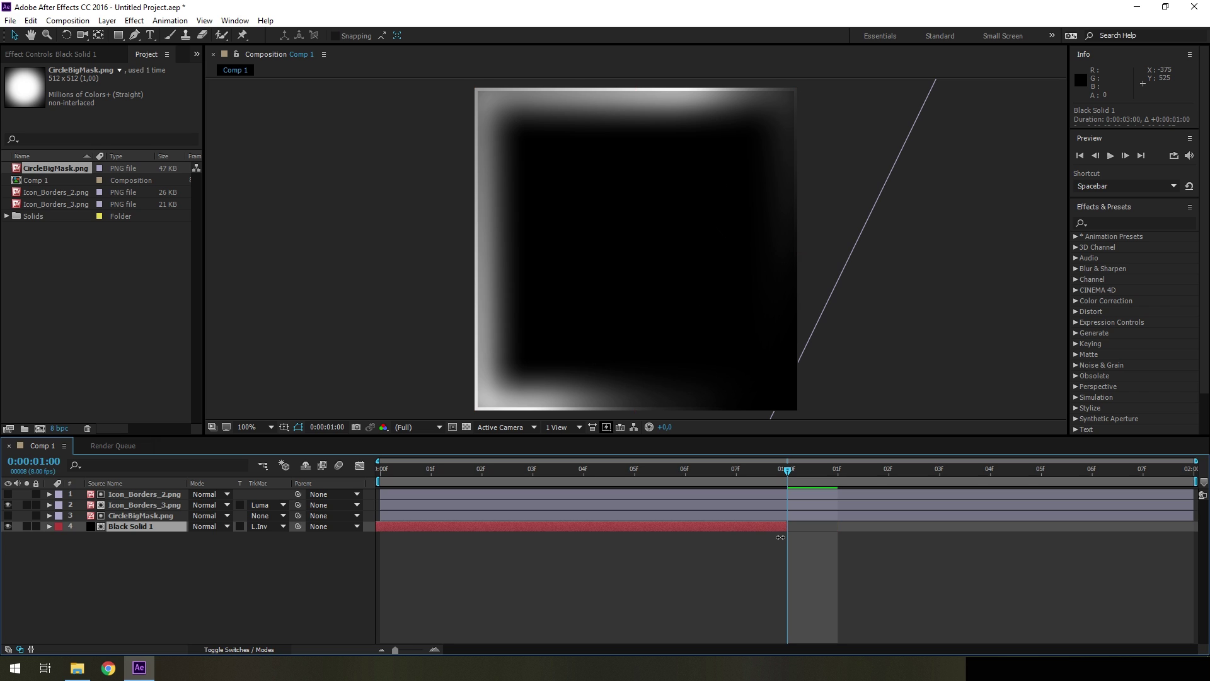
{"action": "left_click_drag", "start_coordinate": [637, 527], "coordinate": [1043, 528]}
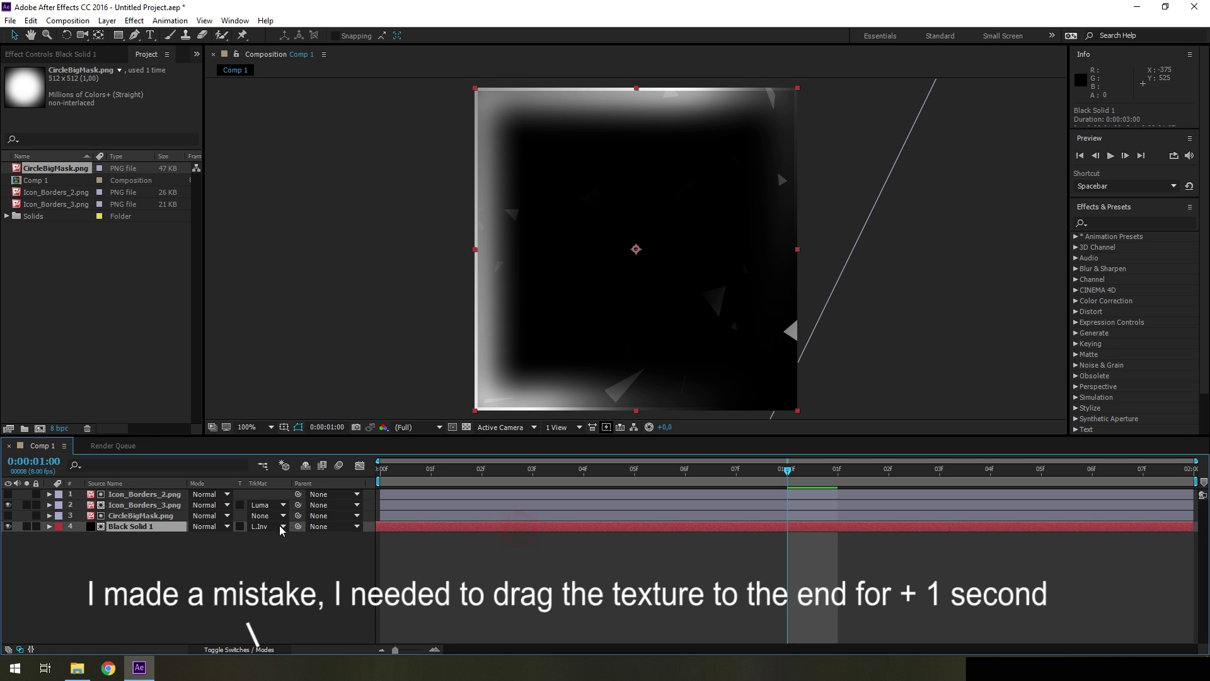
{"action": "left_click", "coordinate": [141, 515], "text": "ctrl"}
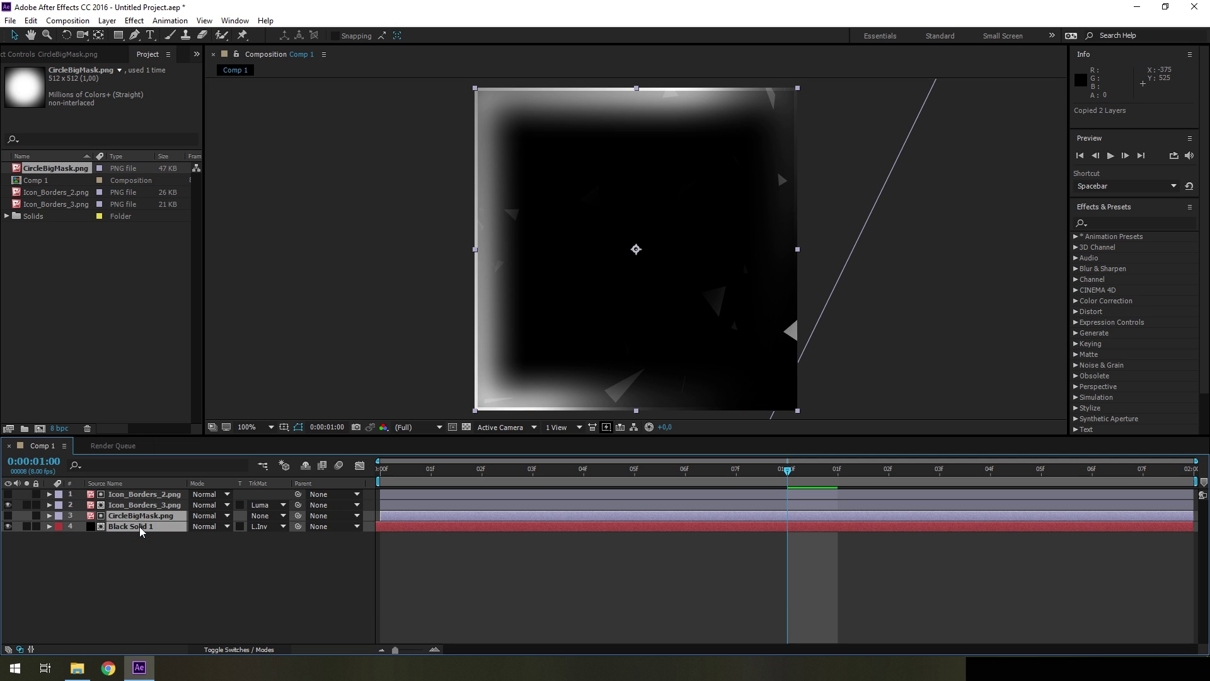
Paste copies of both layers and shift the pasted Black Solid 1 to end at one second.
{"action": "key", "text": "ctrl+v"}
{"action": "left_click", "coordinate": [557, 540]}
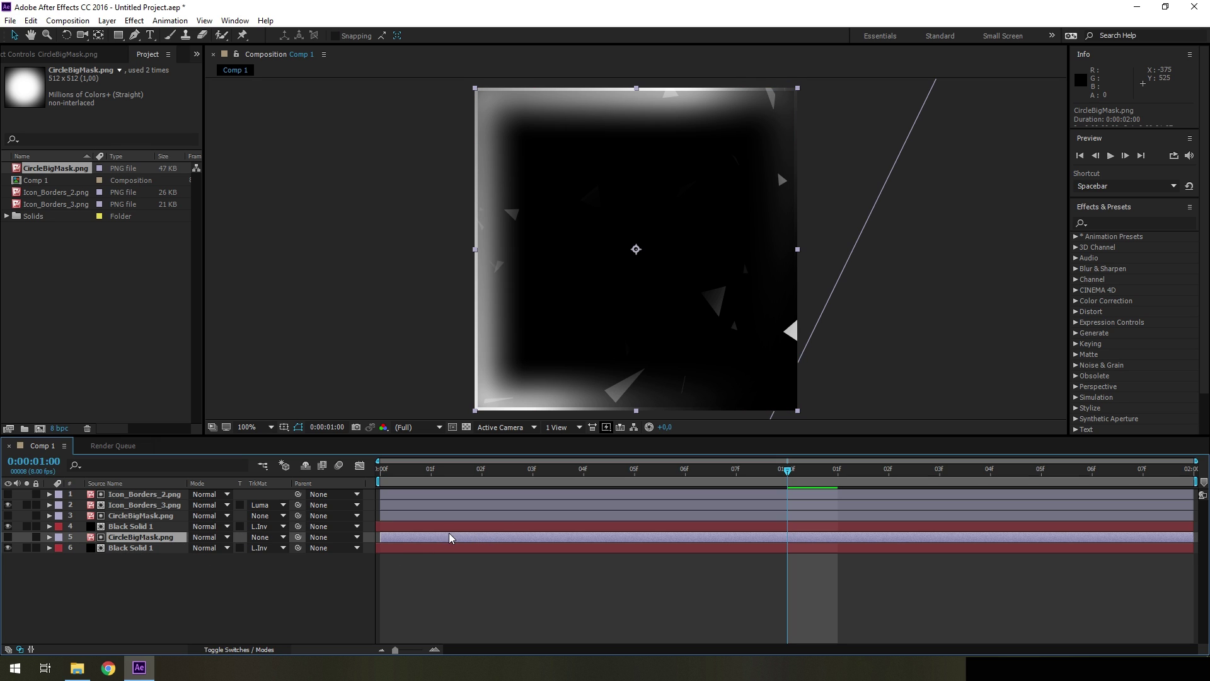
{"action": "left_click", "coordinate": [487, 550]}
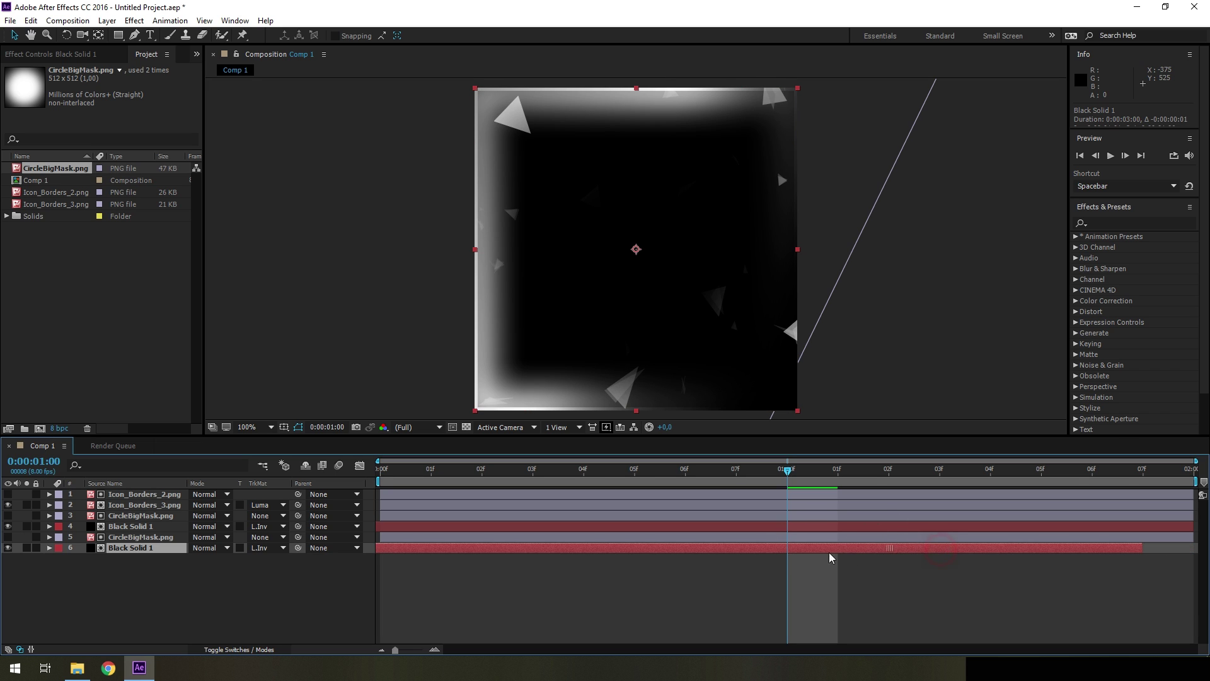
{"action": "left_click_drag", "start_coordinate": [941, 554], "coordinate": [672, 557]}
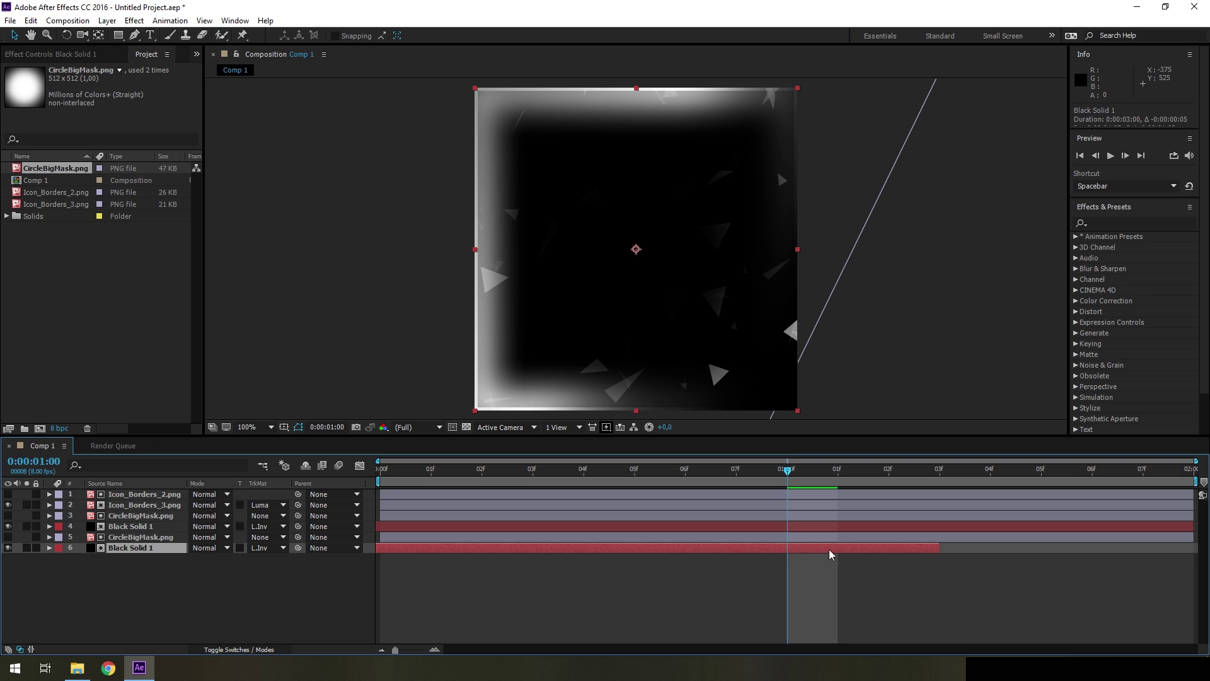
{"action": "left_click_drag", "start_coordinate": [768, 553], "coordinate": [628, 557]}
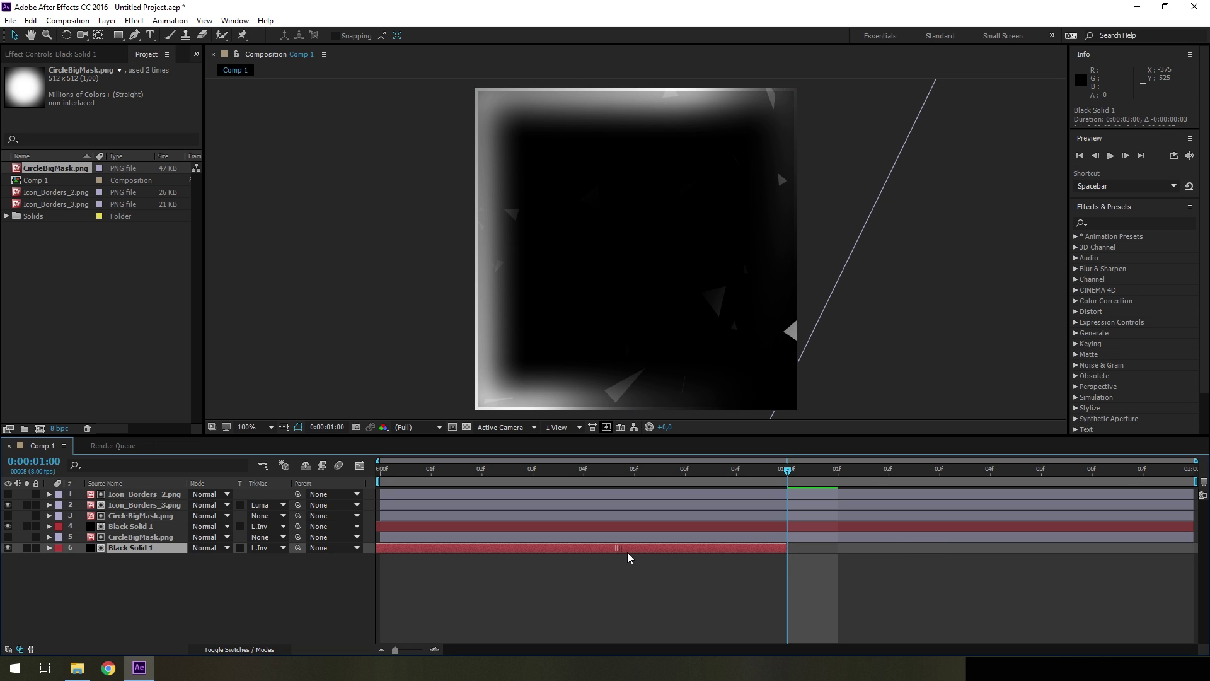
At the first frame, start an Opacity keyframe on Black Solid 1 at 100%.
{"action": "left_click", "coordinate": [403, 469]}
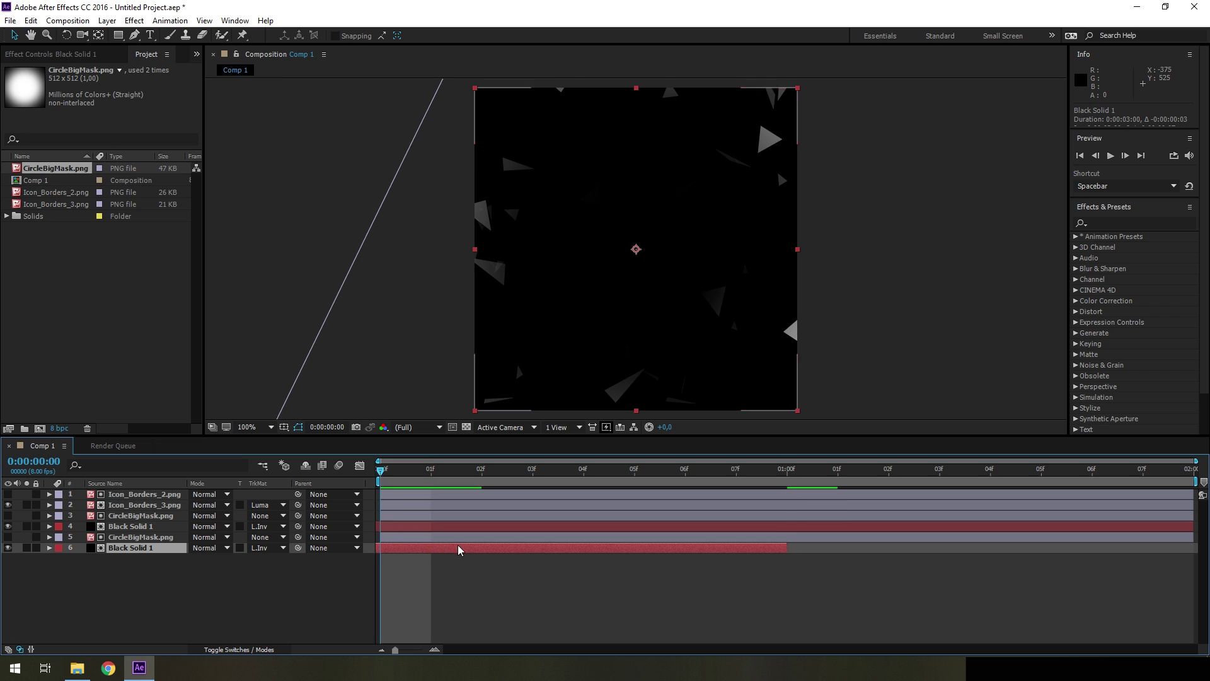
{"action": "left_click", "coordinate": [404, 552]}
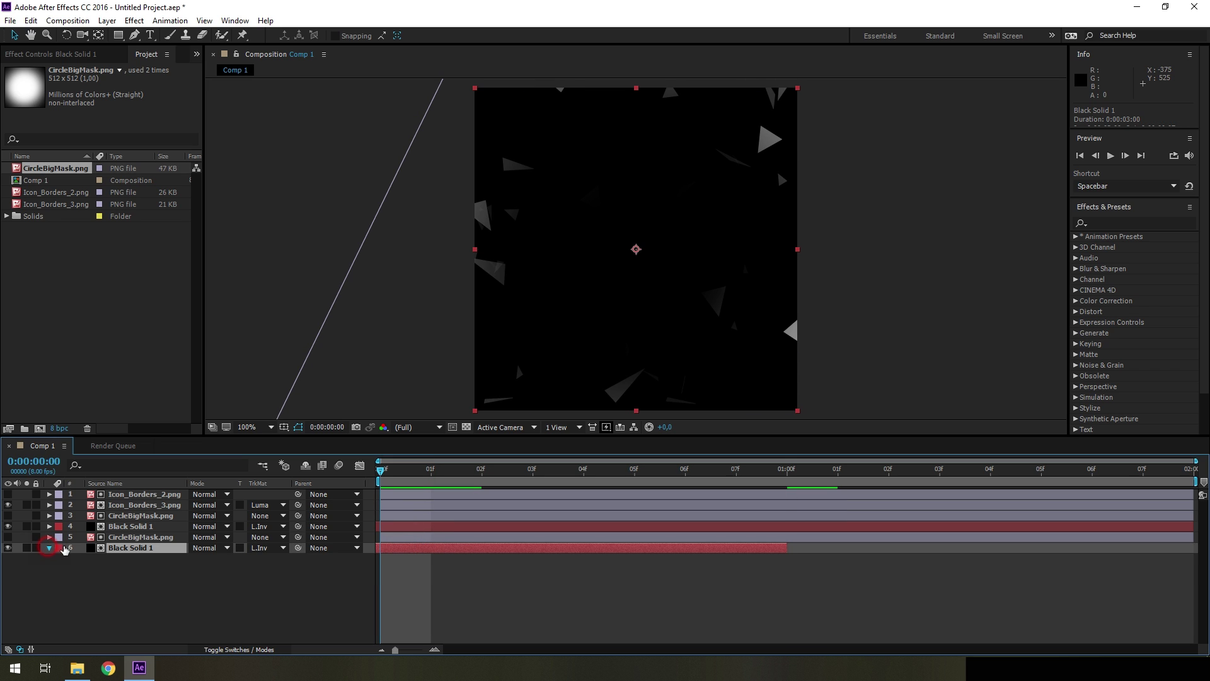
{"action": "left_click", "coordinate": [49, 547]}
{"action": "left_click", "coordinate": [61, 570]}
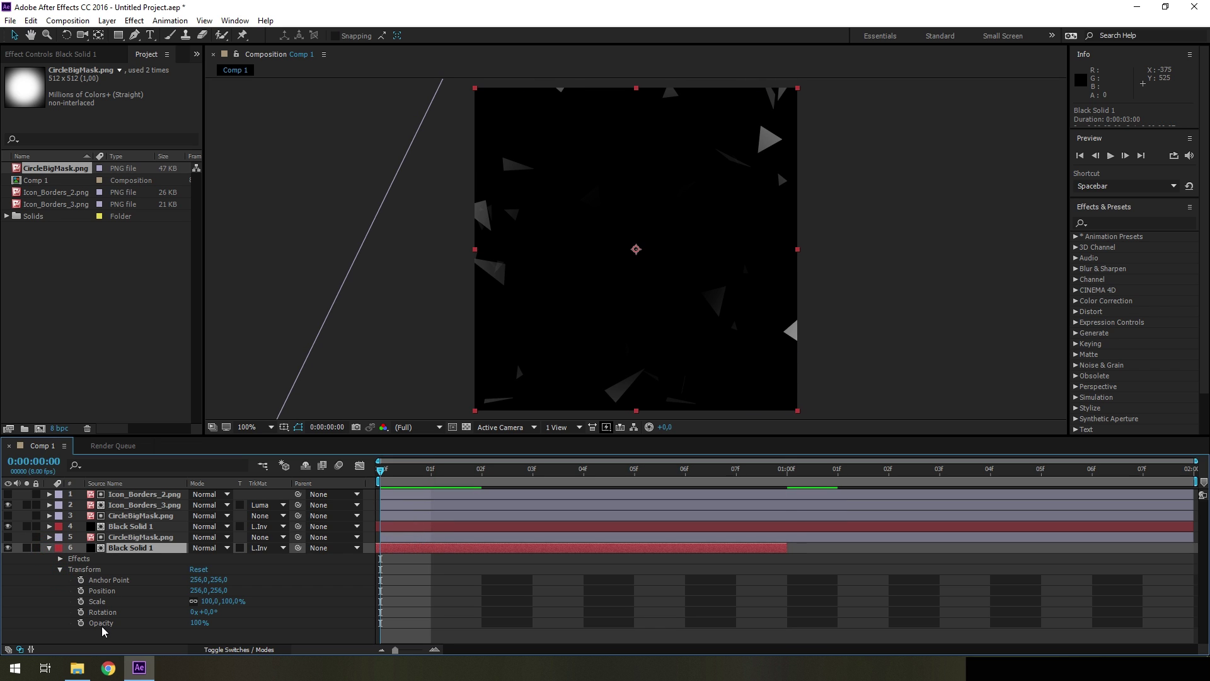
{"action": "left_click", "coordinate": [195, 623]}
{"action": "left_click", "coordinate": [82, 623]}
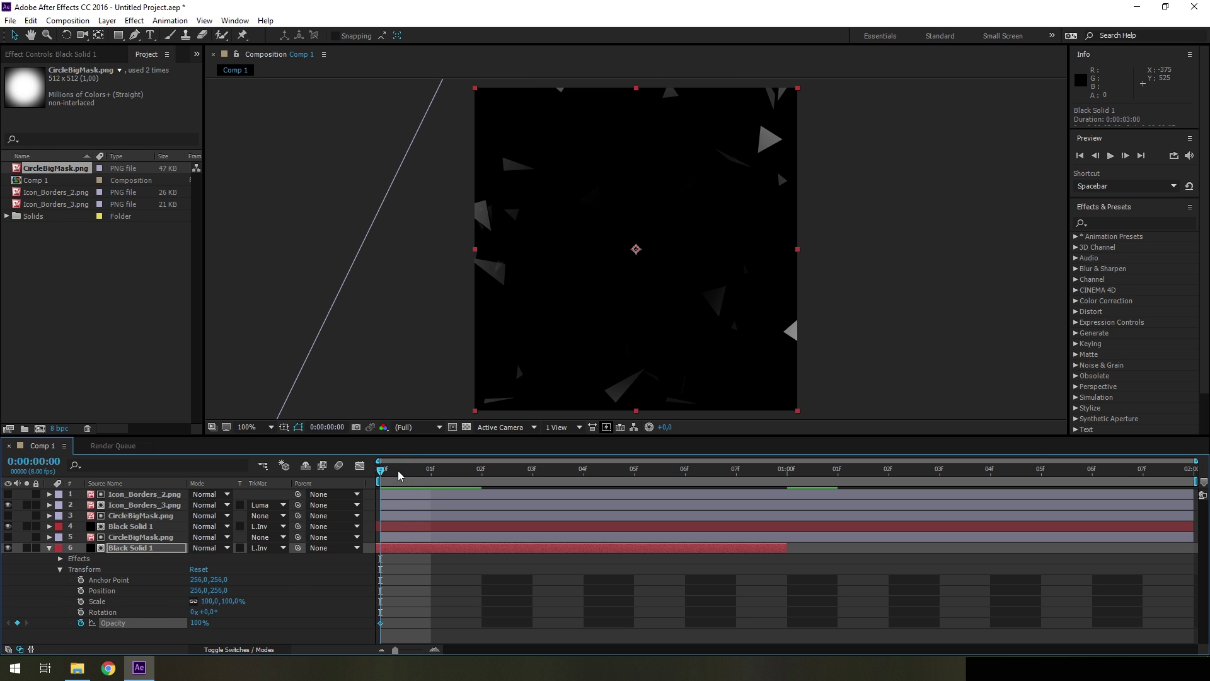
At 01:00f set Black Solid 1 Opacity to 0%, then preview the fade.
{"action": "left_click_drag", "start_coordinate": [498, 486], "coordinate": [787, 485]}
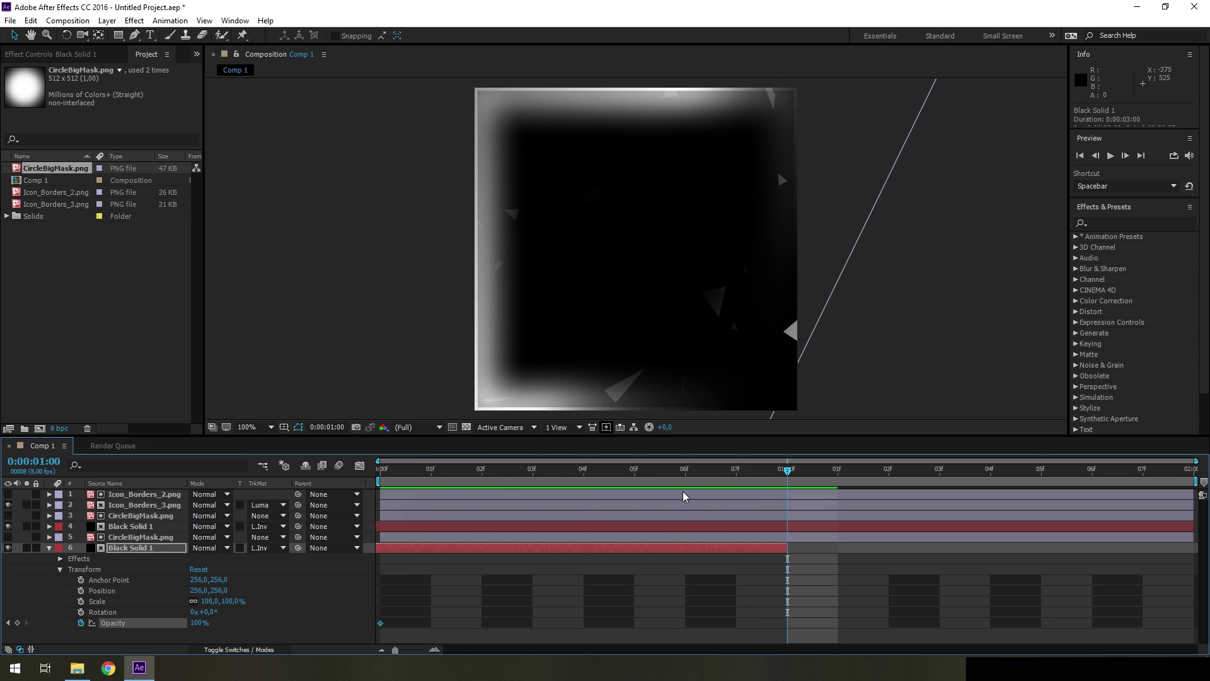
{"action": "left_click", "coordinate": [198, 622]}
{"action": "type", "text": "0"}
{"action": "key", "text": "Return"}
{"action": "key", "text": "space"}
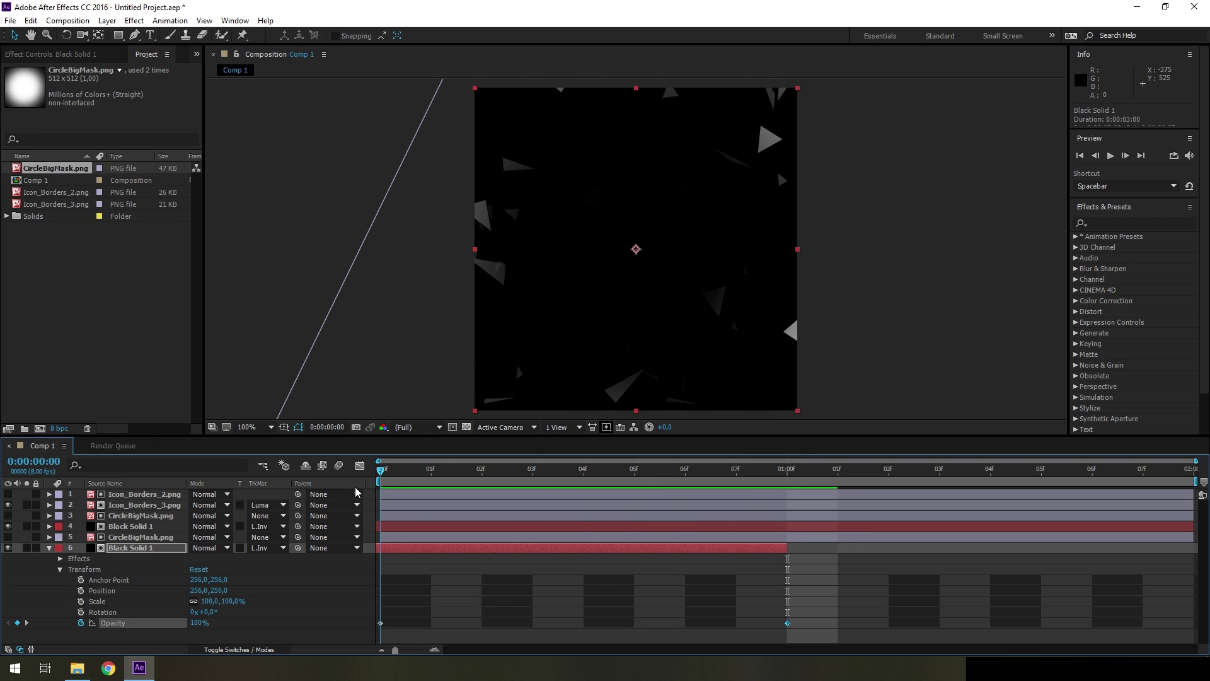
{"action": "left_click", "coordinate": [1110, 156]}
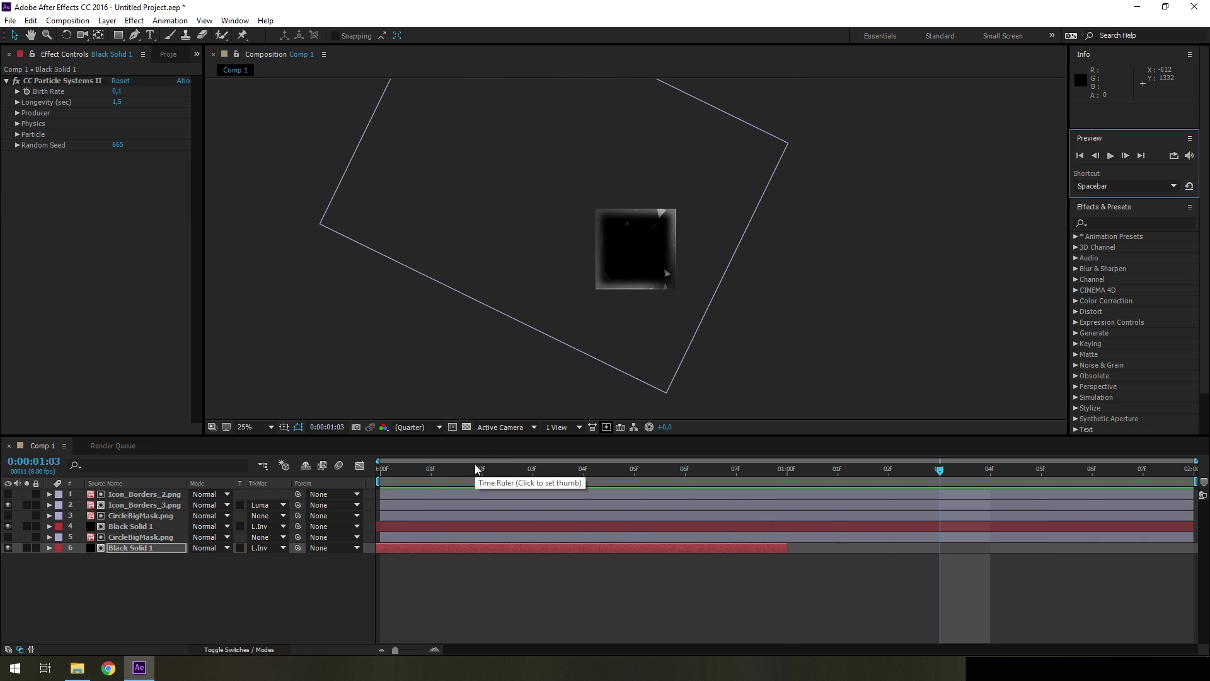
Queue Comp 1 for rendering as a PNG Sequence with RGB + Alpha channels.
{"action": "key", "text": "space"}
{"action": "key", "text": "ctrl+m"}
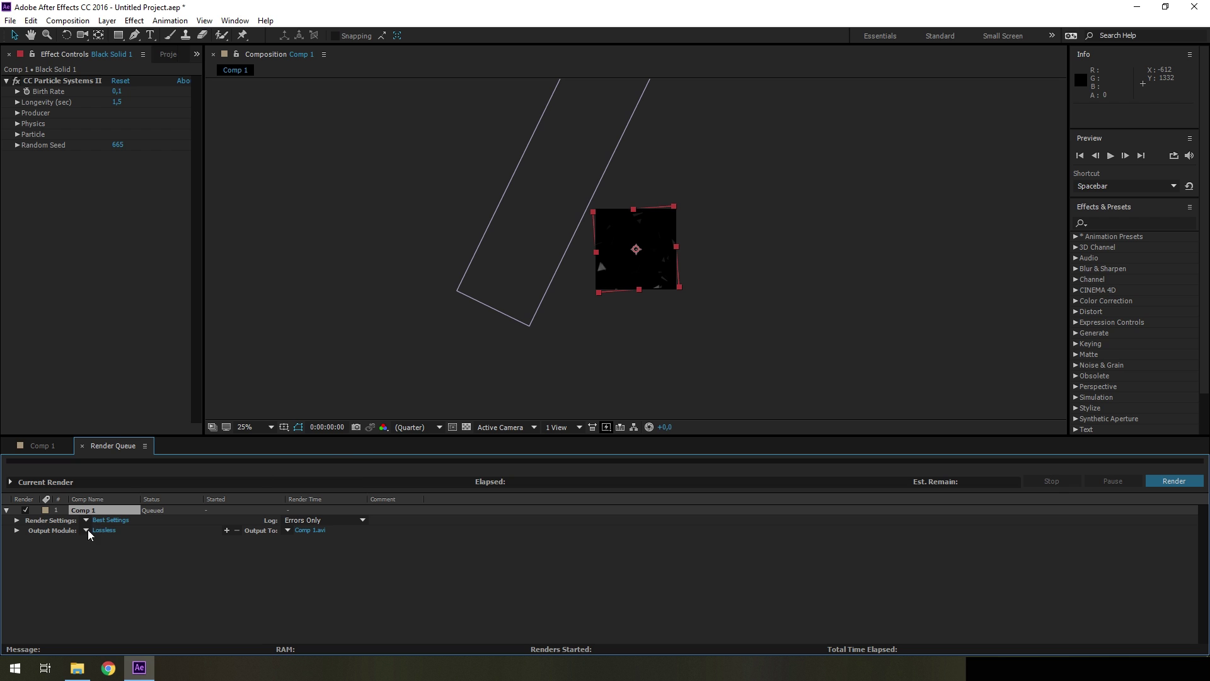
{"action": "left_click", "coordinate": [104, 530]}
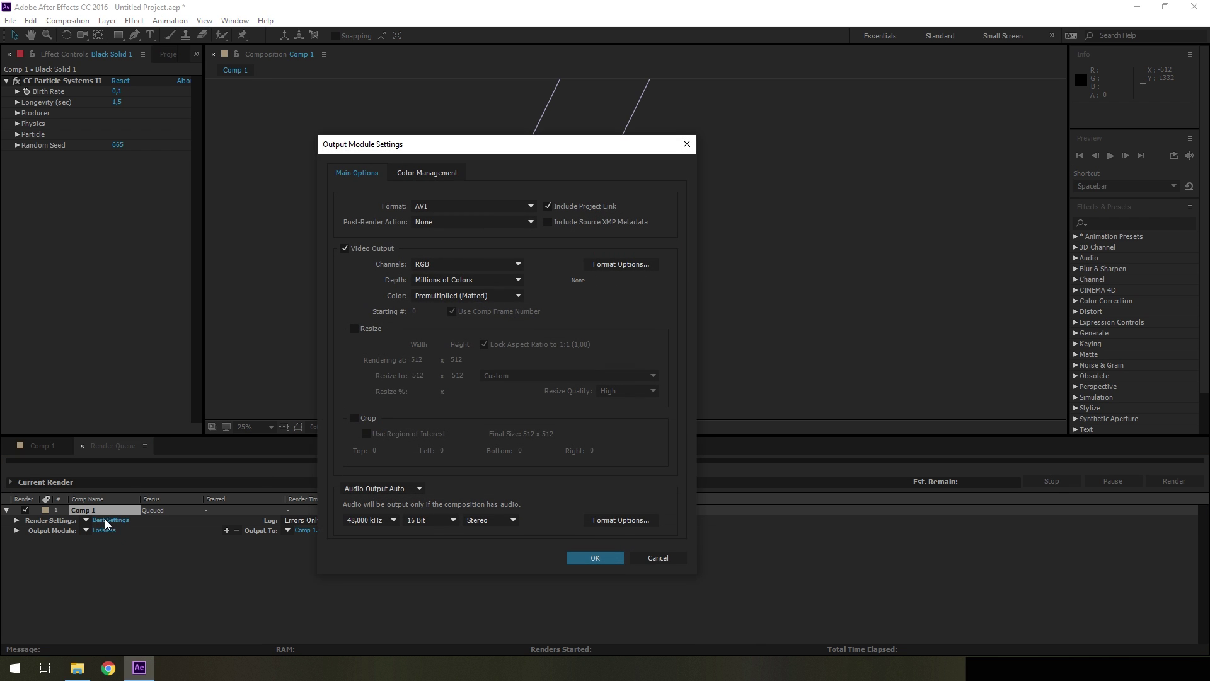
{"action": "left_click", "coordinate": [450, 264]}
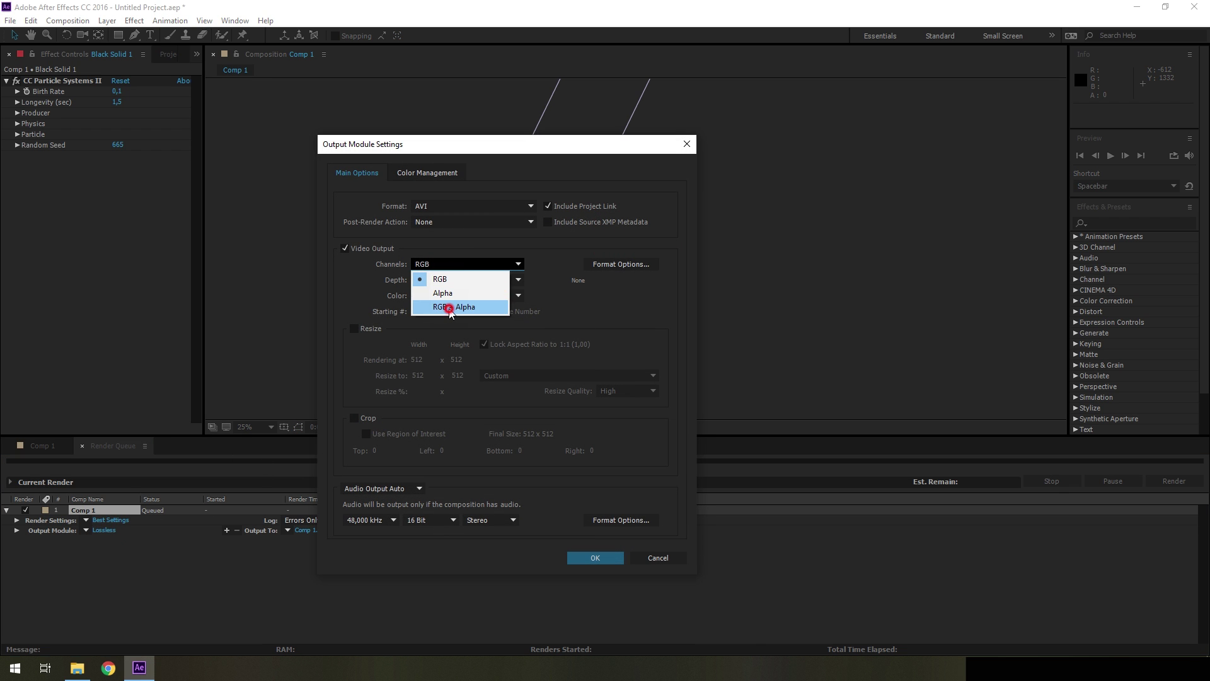
{"action": "left_click", "coordinate": [451, 309]}
{"action": "left_click", "coordinate": [435, 207]}
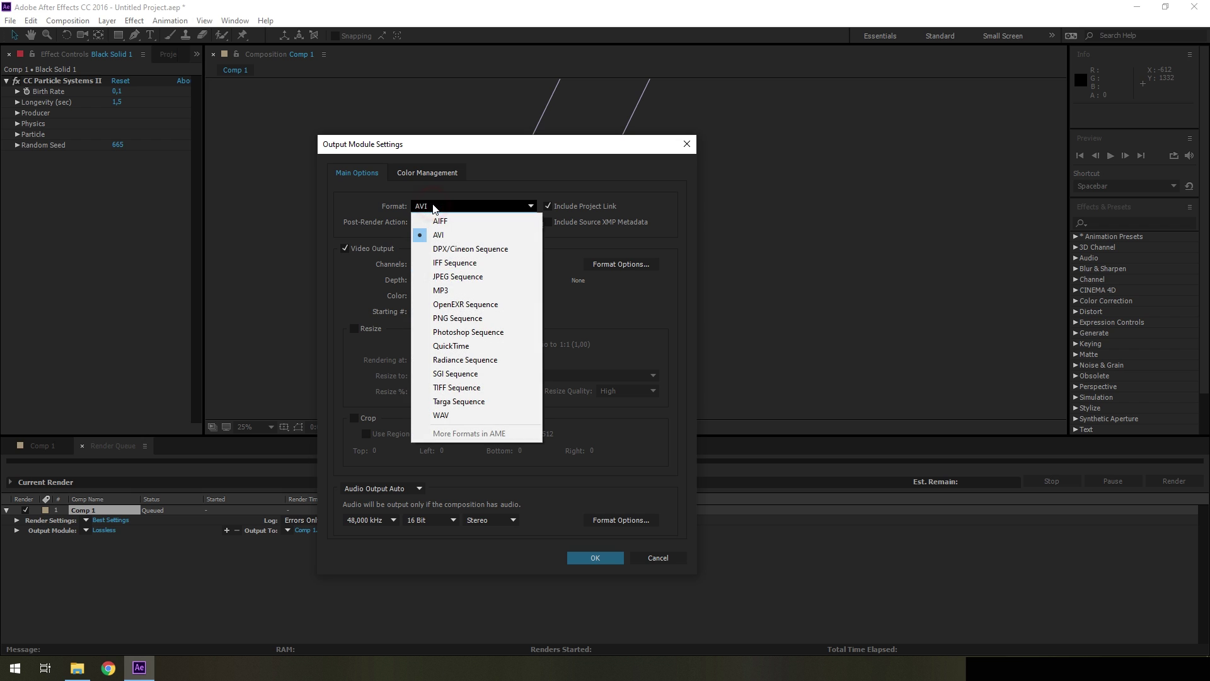
{"action": "left_click", "coordinate": [457, 318]}
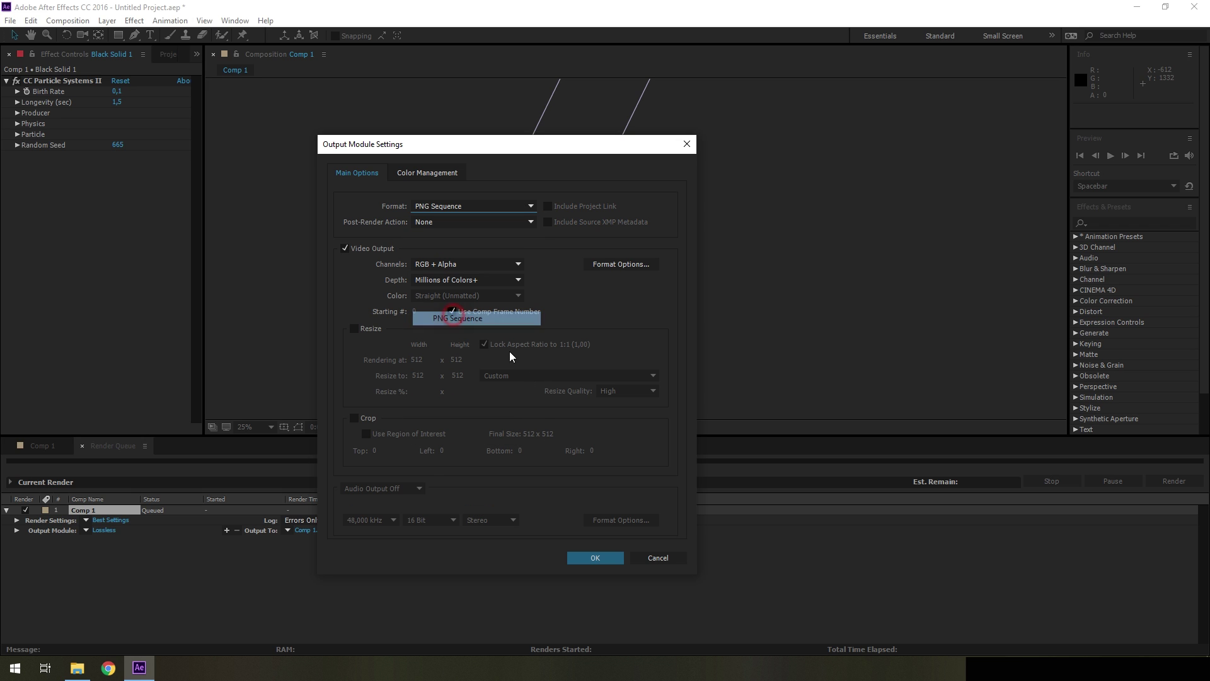
{"action": "left_click", "coordinate": [596, 558]}
Output the render to the saves folder without a subfolder and render it.
{"action": "left_click", "coordinate": [350, 532]}
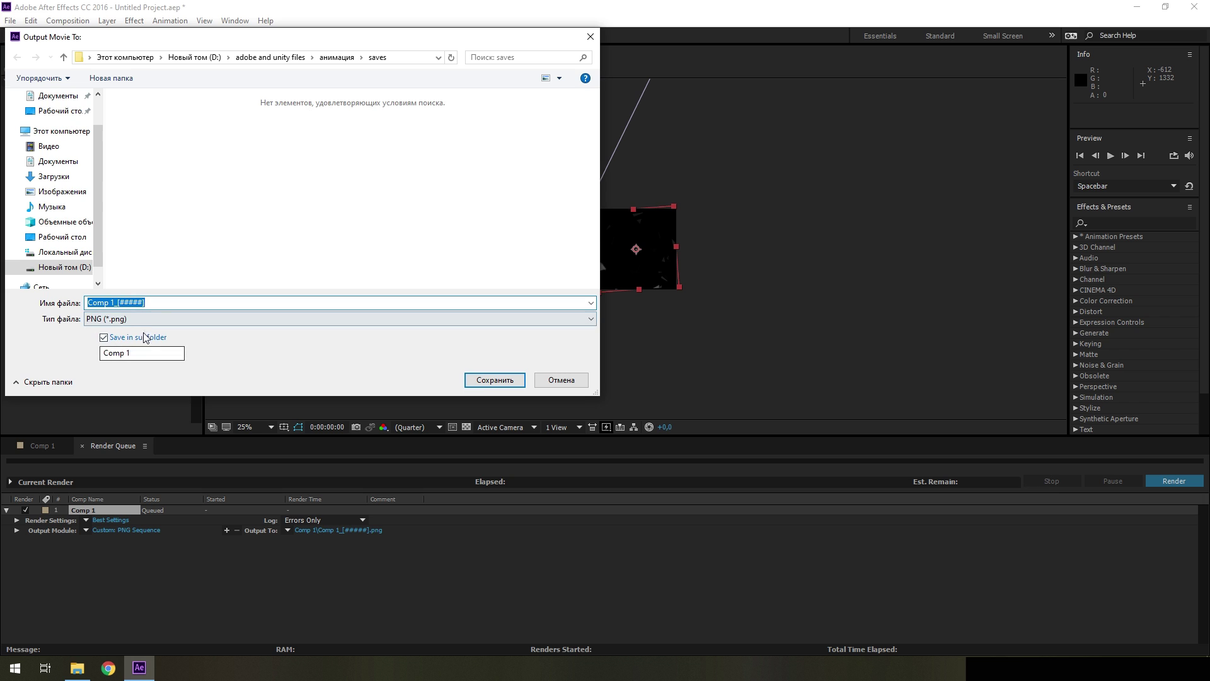
{"action": "left_click", "coordinate": [104, 338]}
{"action": "left_click", "coordinate": [495, 379]}
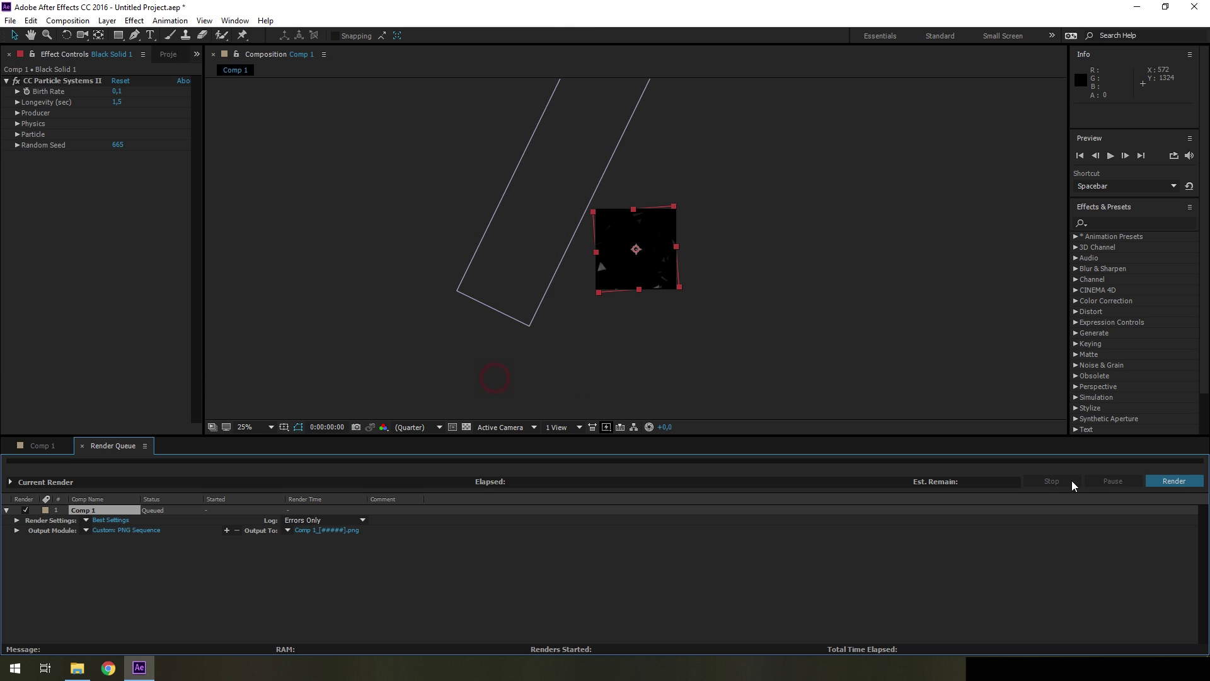
{"action": "left_click", "coordinate": [1173, 480]}
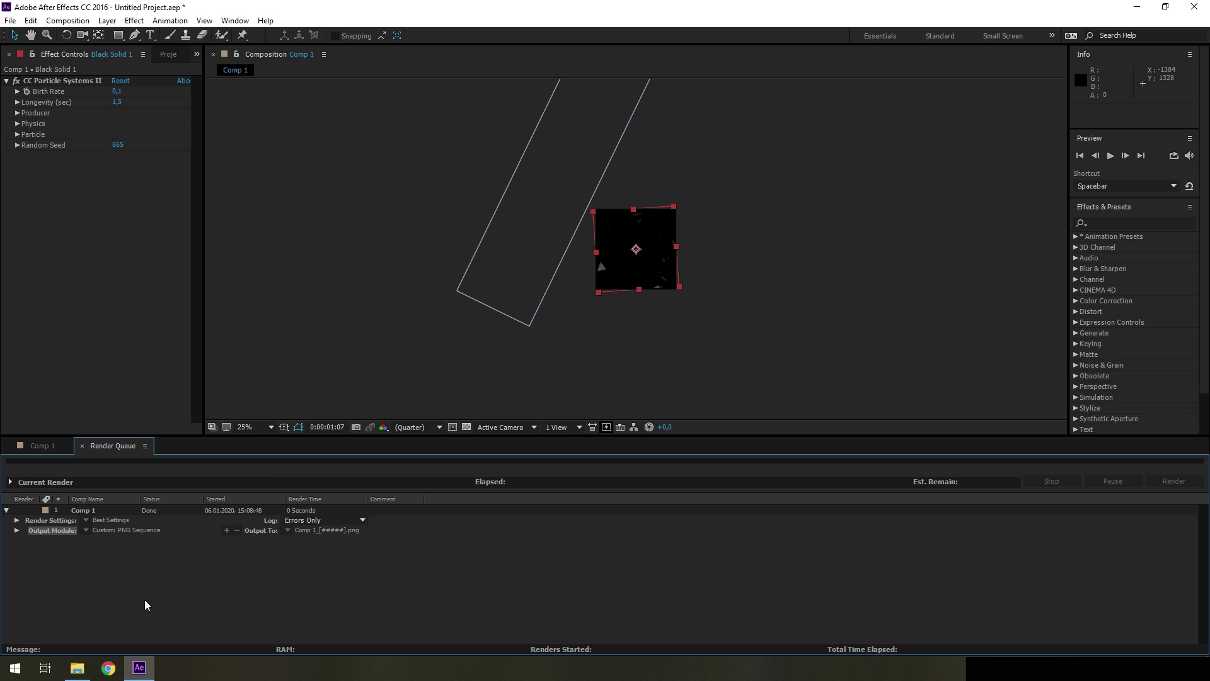
Step through the rendered UIanim PNG frames in the saves folder.
{"action": "left_click", "coordinate": [77, 668]}
{"action": "double_click", "coordinate": [441, 257]}
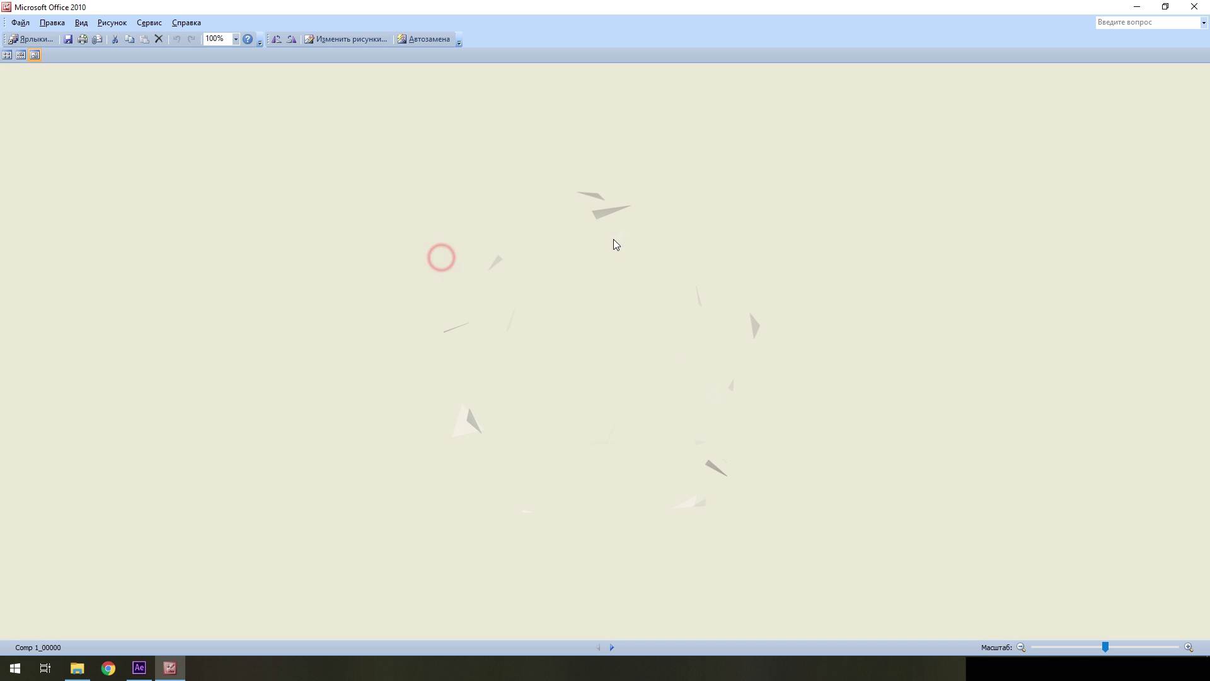
{"action": "key", "text": "Right"}
{"action": "key", "text": "Right"}
{"action": "key", "text": "Right"}
{"action": "key", "text": "Right"}
{"action": "key", "text": "Right"}
{"action": "key", "text": "Right"}
{"action": "key", "text": "Right"}
{"action": "key", "text": "Right"}
{"action": "key", "text": "Right"}
{"action": "key", "text": "Right"}
{"action": "key", "text": "Right"}
{"action": "key", "text": "Right"}
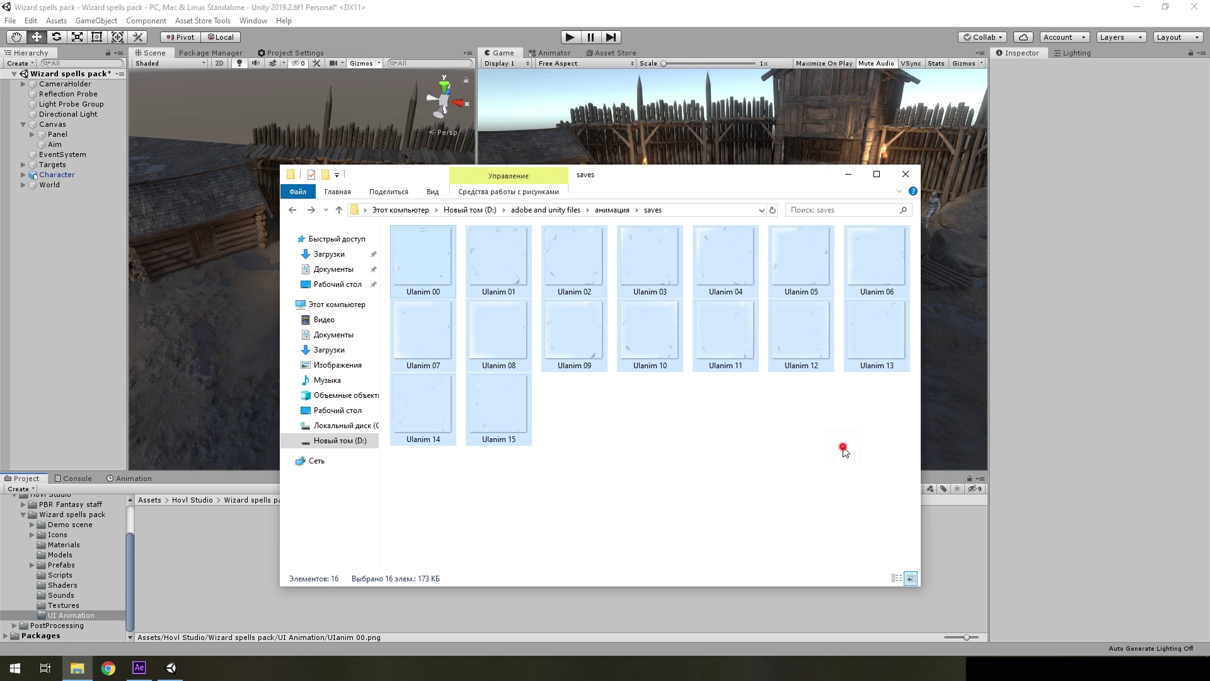
Import the 16 UIanim PNGs as Sprite (2D and UI) textures with Max Size 256.
{"action": "mouse_move", "coordinate": [844, 451]}
{"action": "left_mouse_down"}
{"action": "mouse_move", "coordinate": [421, 262]}
{"action": "mouse_move", "coordinate": [819, 233]}
{"action": "mouse_move", "coordinate": [950, 532]}
{"action": "left_mouse_up"}
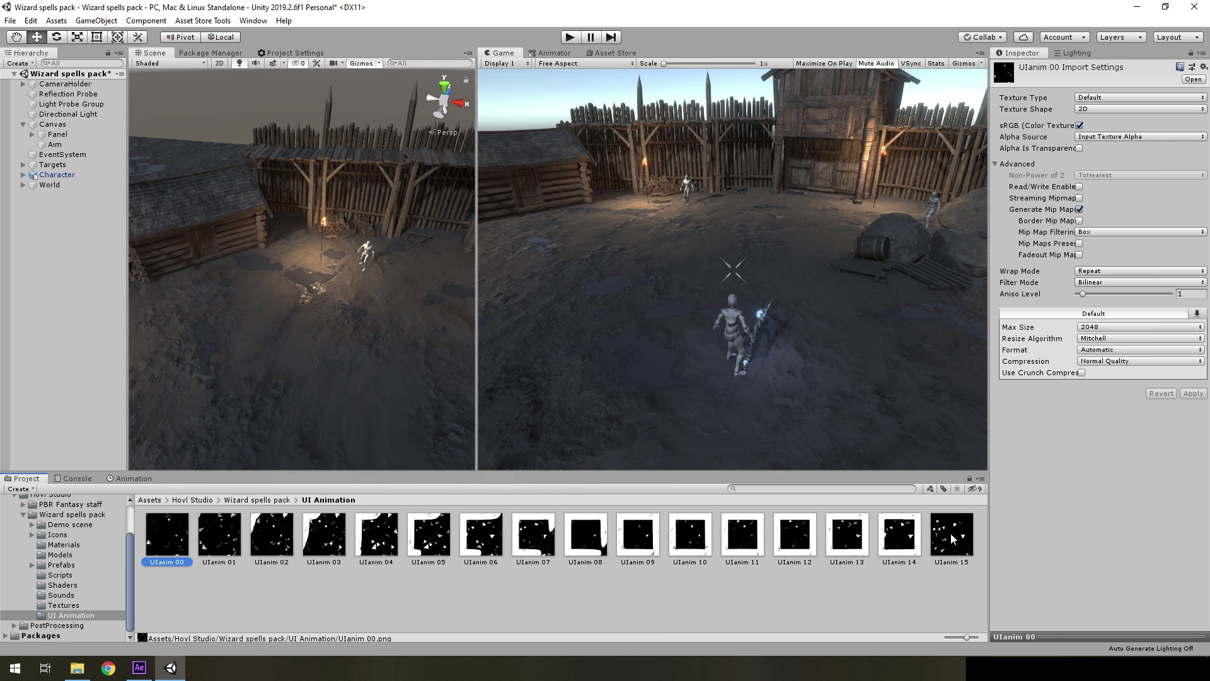
{"action": "left_click", "coordinate": [951, 532], "text": "shift"}
{"action": "left_click", "coordinate": [1100, 98]}
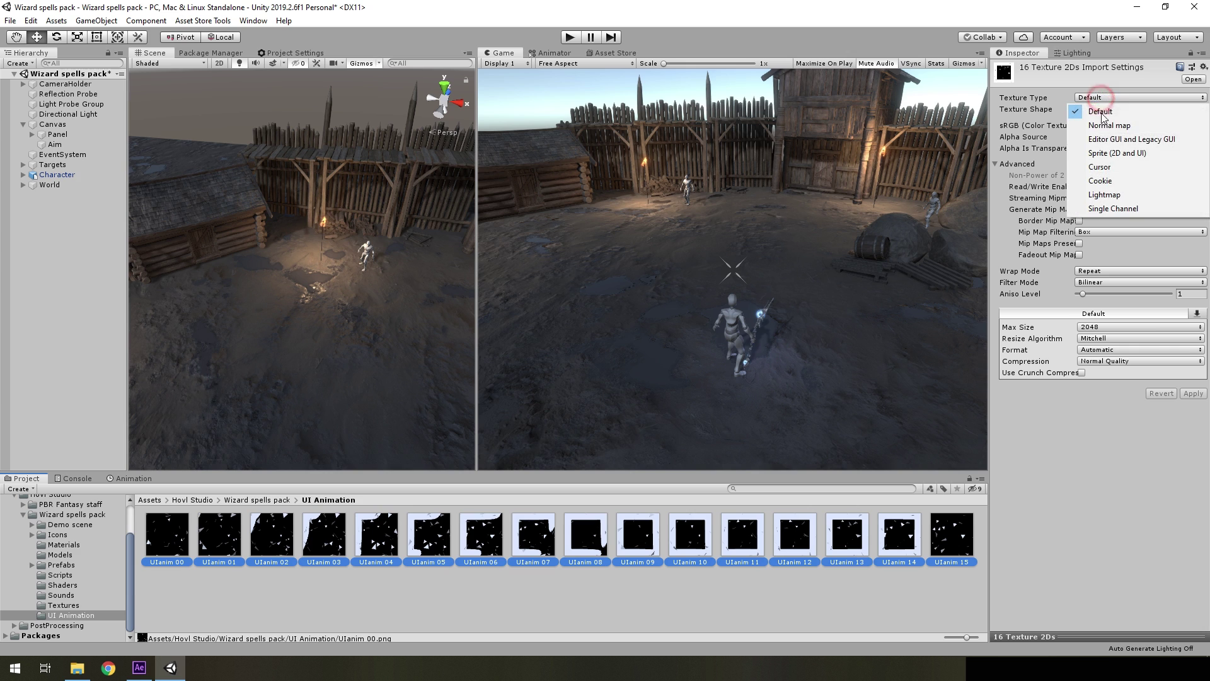
{"action": "left_click", "coordinate": [1106, 153]}
{"action": "left_click", "coordinate": [1092, 341]}
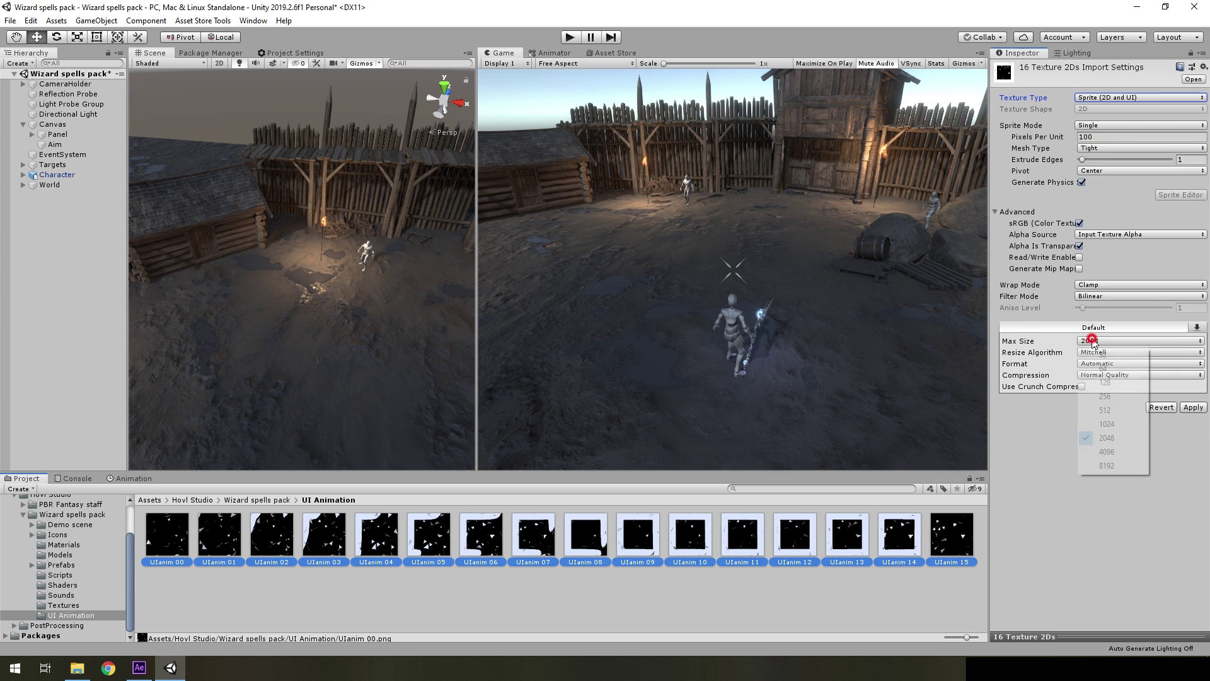
{"action": "left_click", "coordinate": [1111, 398]}
{"action": "left_click", "coordinate": [1193, 407]}
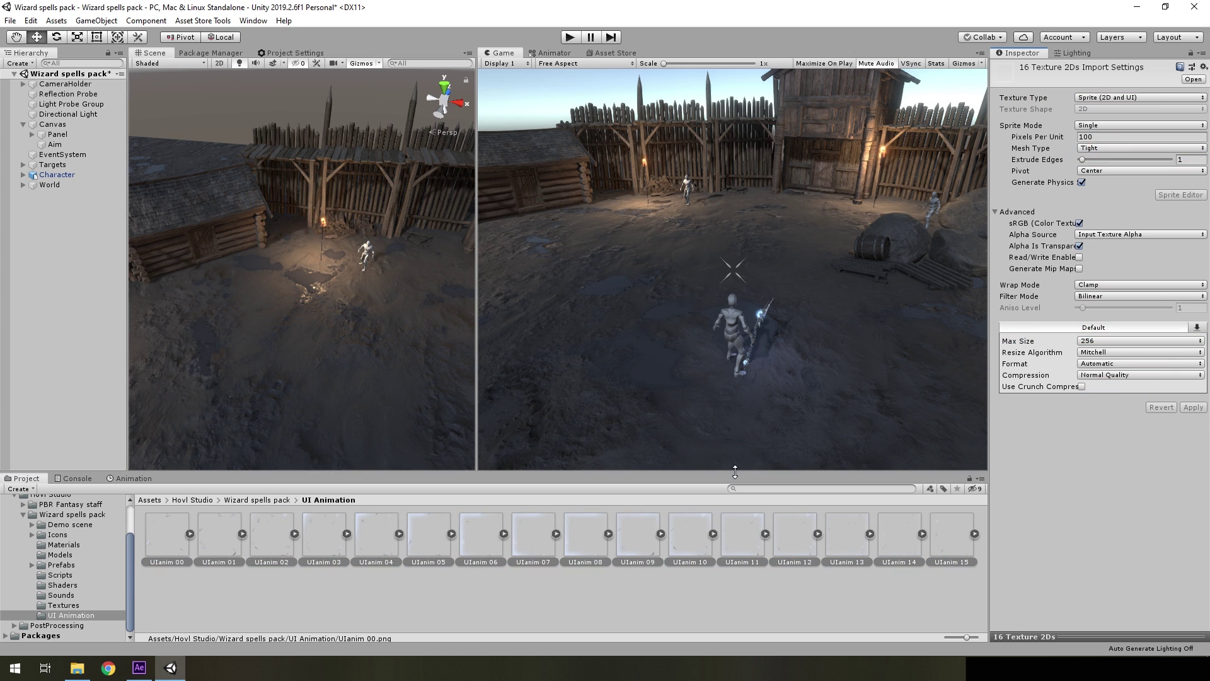
Create a UIanim animation clip and a UIanim animator controller in the folder.
{"action": "right_click", "coordinate": [242, 600]}
{"action": "mouse_move", "coordinate": [331, 304]}
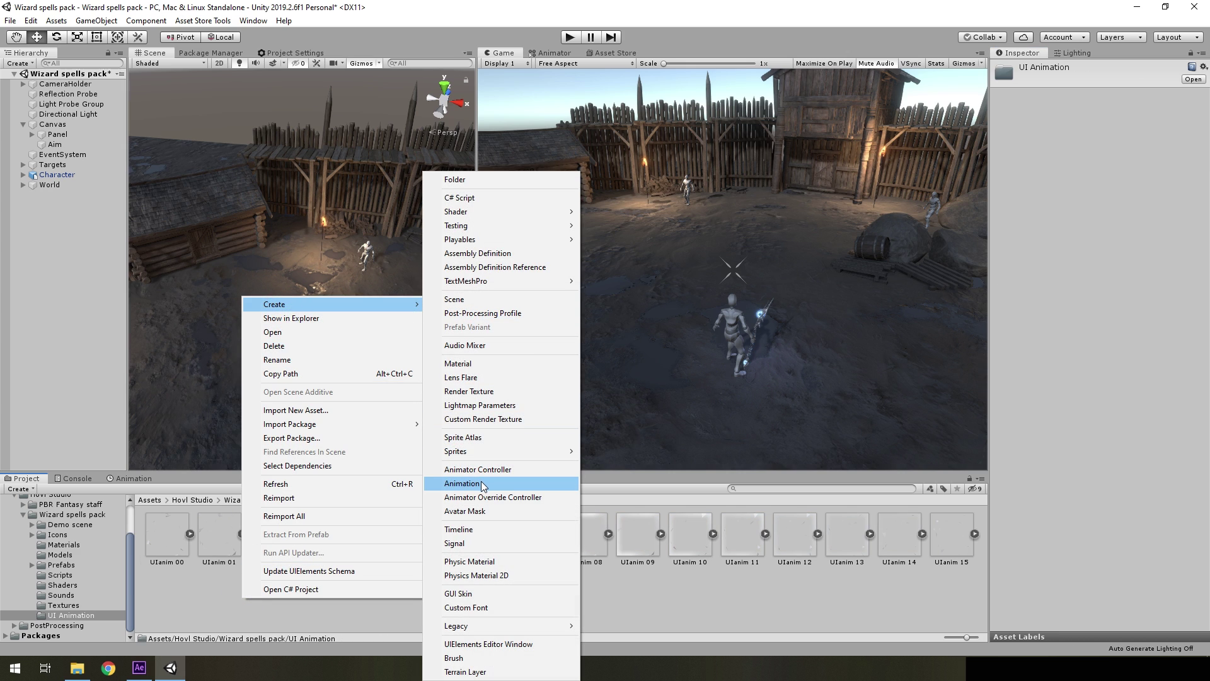
{"action": "left_click", "coordinate": [482, 483]}
{"action": "right_click", "coordinate": [307, 592]}
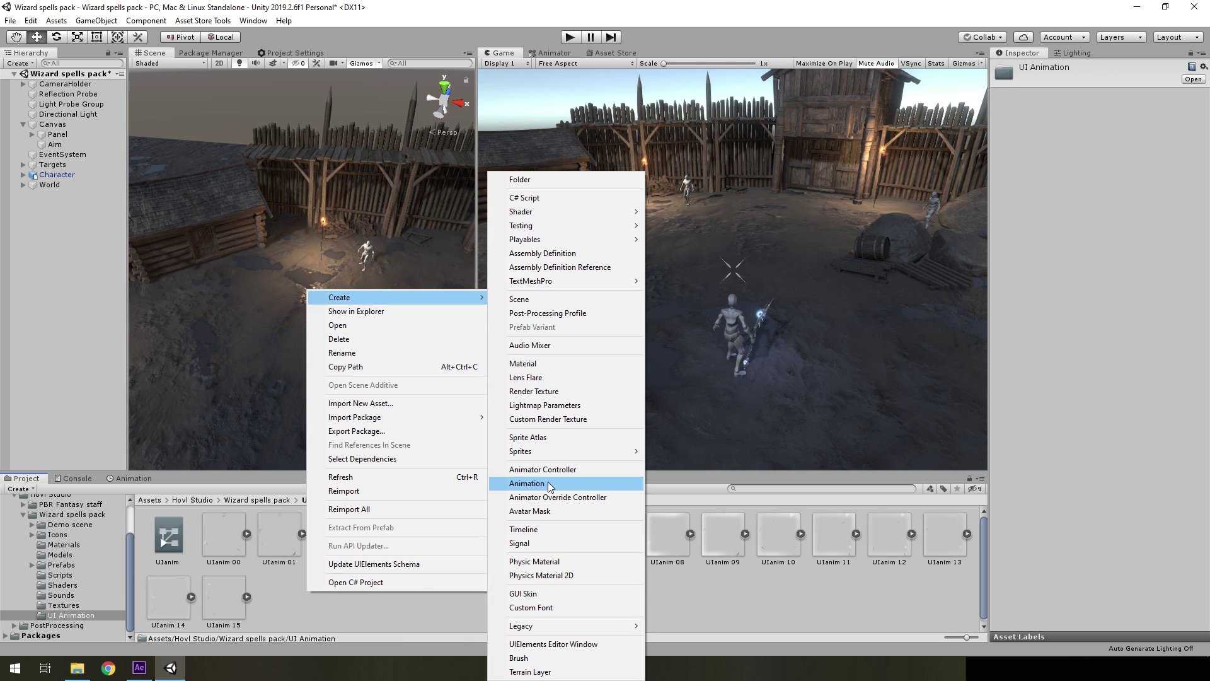
{"action": "left_click", "coordinate": [526, 483]}
Add the UIanim clip as a state in the controller's Base Layer.
{"action": "left_click", "coordinate": [542, 53]}
{"action": "left_click", "coordinate": [167, 535]}
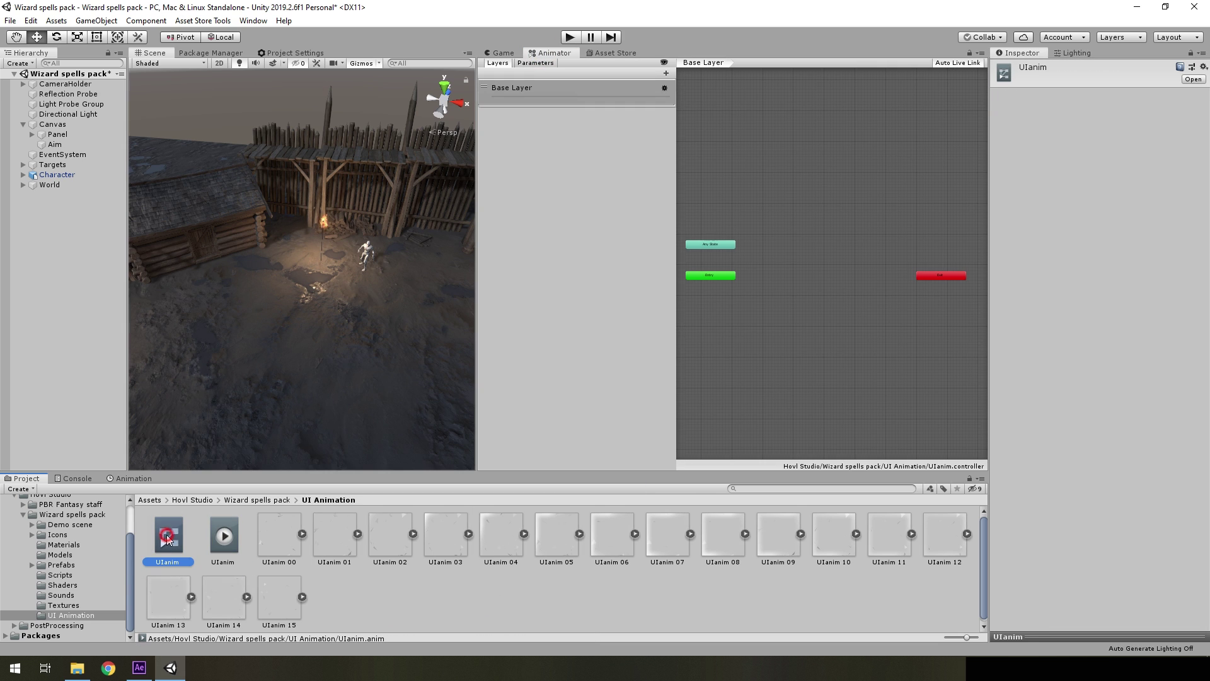
{"action": "left_click_drag", "start_coordinate": [223, 536], "coordinate": [805, 267]}
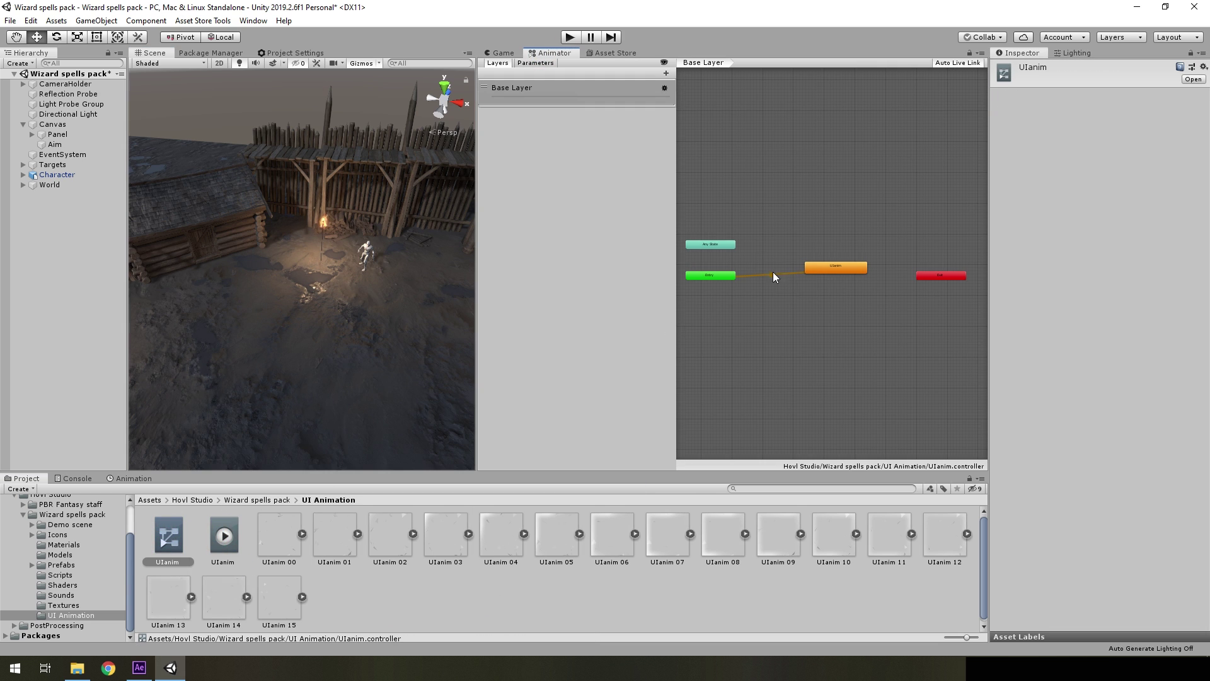
{"action": "left_click", "coordinate": [504, 53]}
{"action": "left_click", "coordinate": [53, 124]}
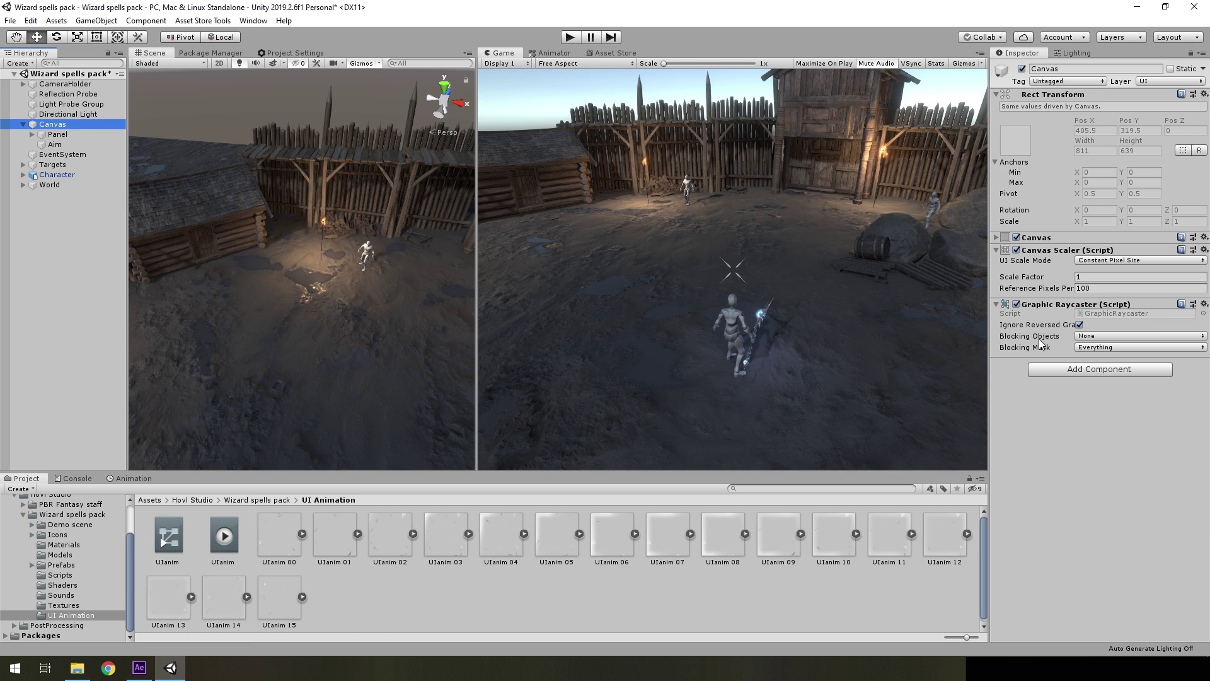
Add a UI Image under the Canvas with UIanim 00 as its Source Image.
{"action": "right_click", "coordinate": [56, 128]}
{"action": "mouse_move", "coordinate": [106, 337]}
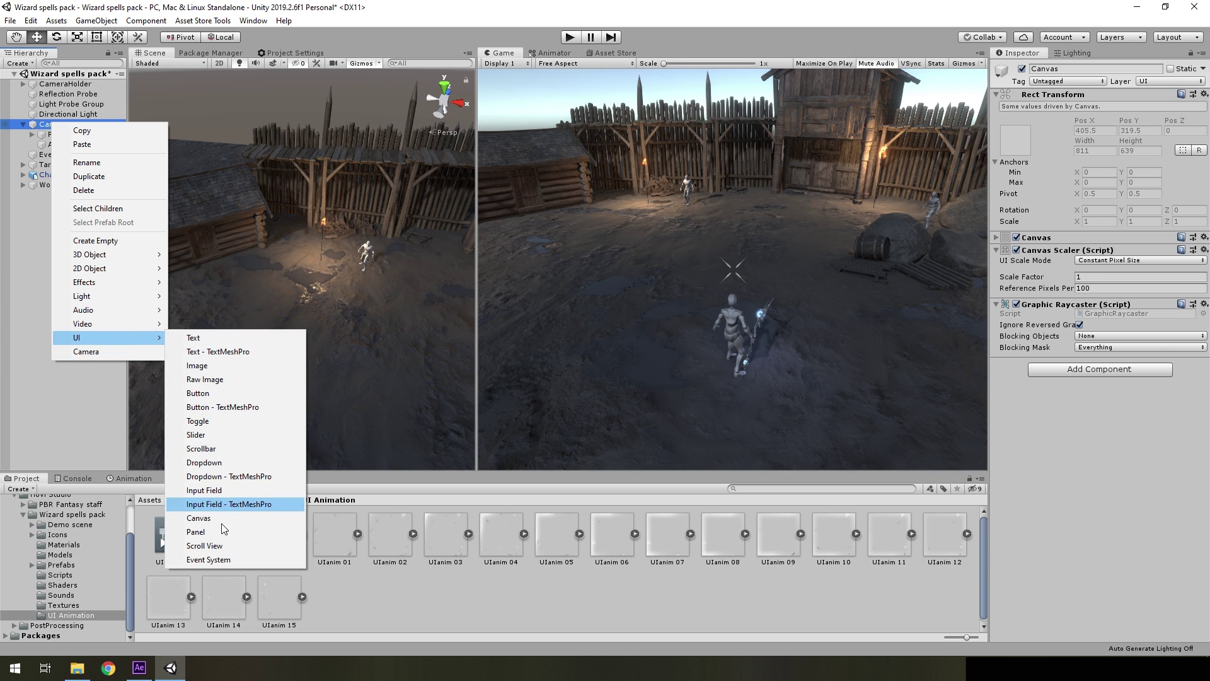
{"action": "left_click", "coordinate": [219, 367]}
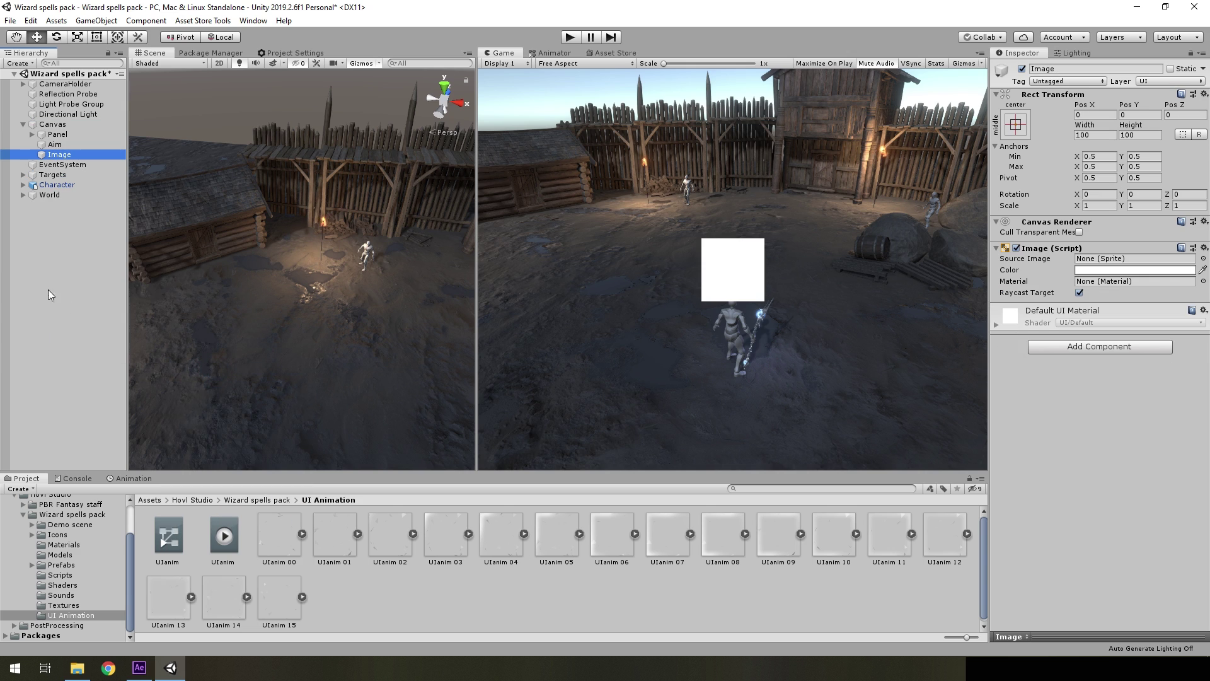
{"action": "left_click", "coordinate": [1024, 421]}
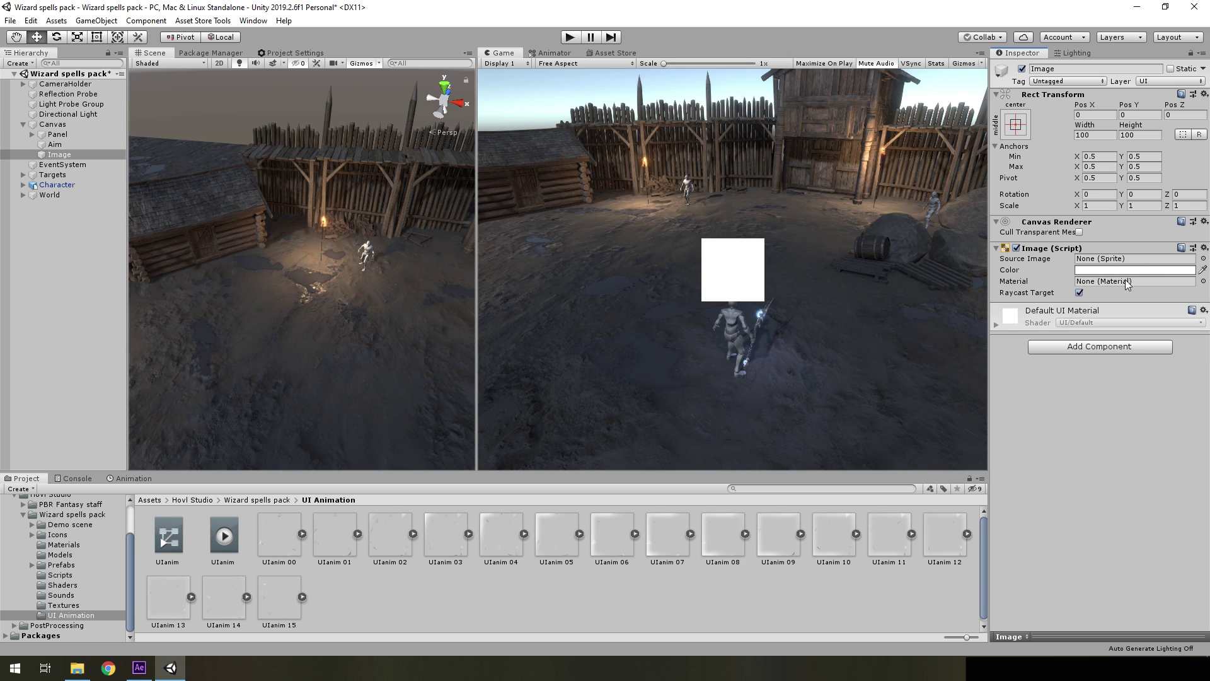
{"action": "left_click", "coordinate": [1015, 321]}
{"action": "left_click_drag", "start_coordinate": [289, 537], "coordinate": [1109, 259]}
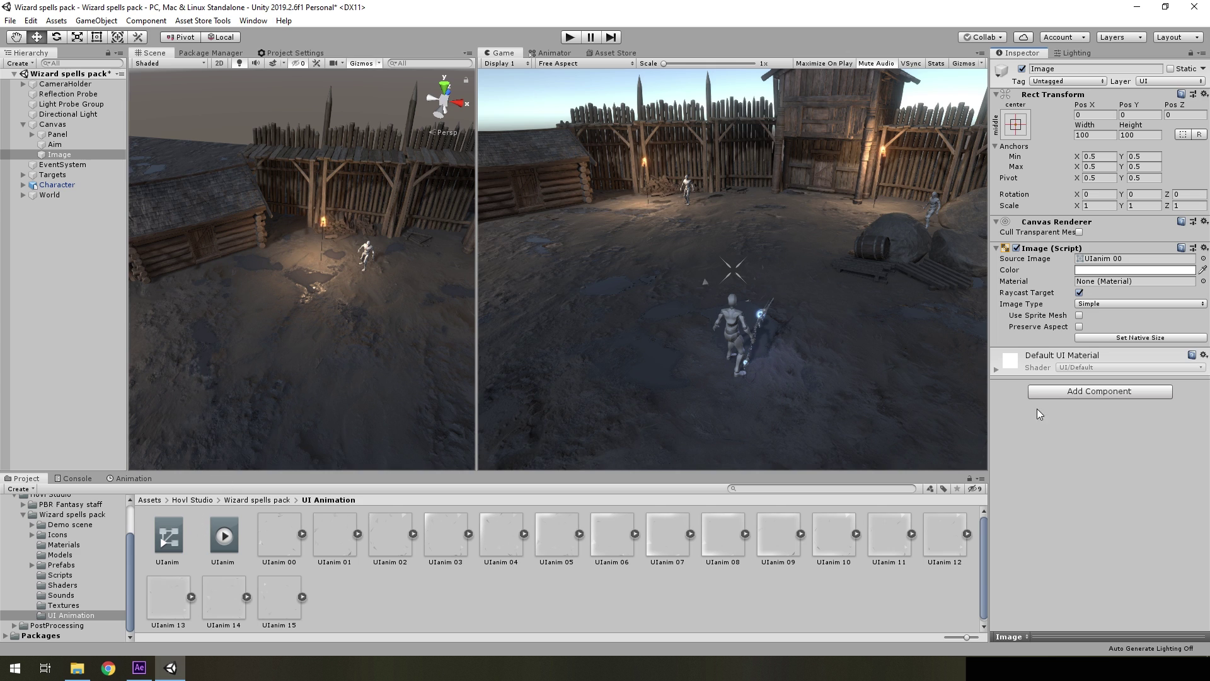
{"action": "left_click", "coordinate": [1072, 392]}
Give the Image an Animator using the UIanim controller and add an Image.Sprite track.
{"action": "left_click", "coordinate": [1059, 451]}
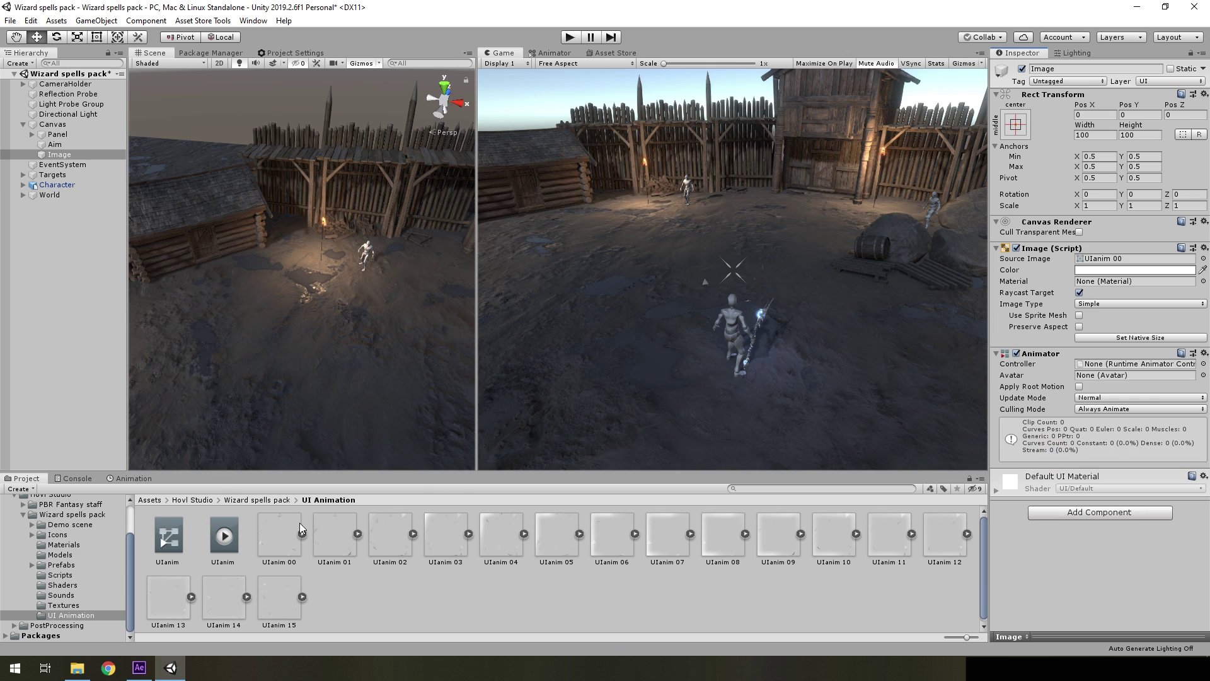
{"action": "left_click_drag", "start_coordinate": [175, 551], "coordinate": [1109, 363]}
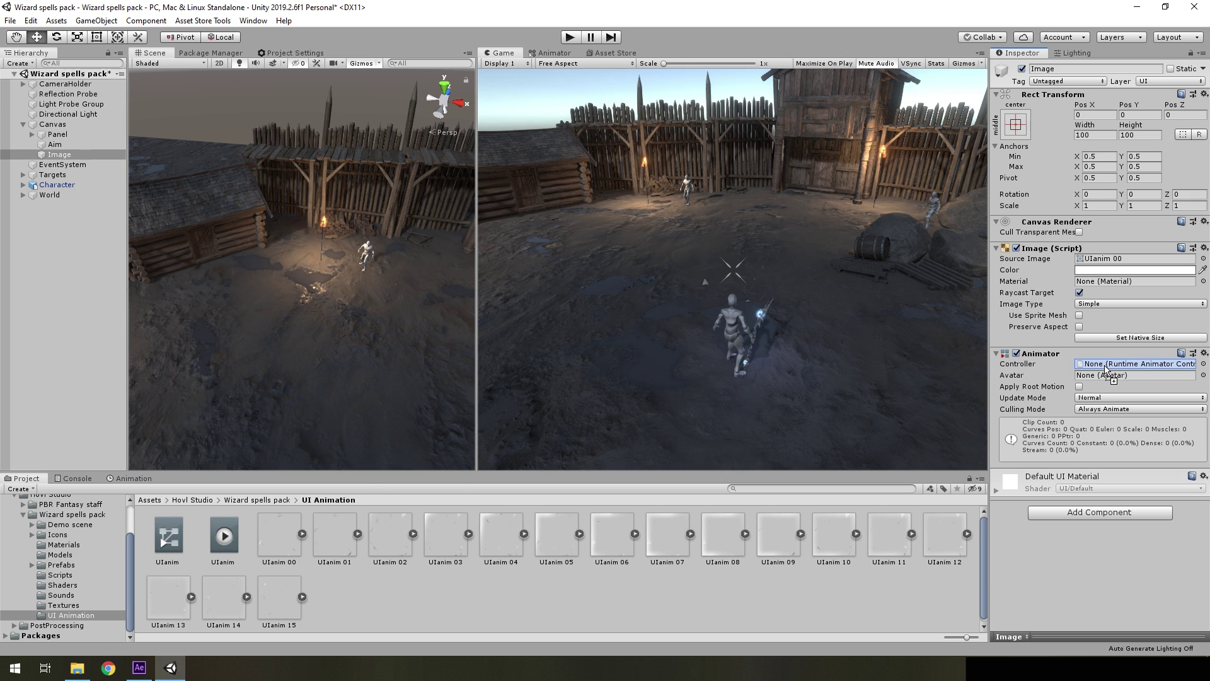
{"action": "left_click", "coordinate": [132, 478]}
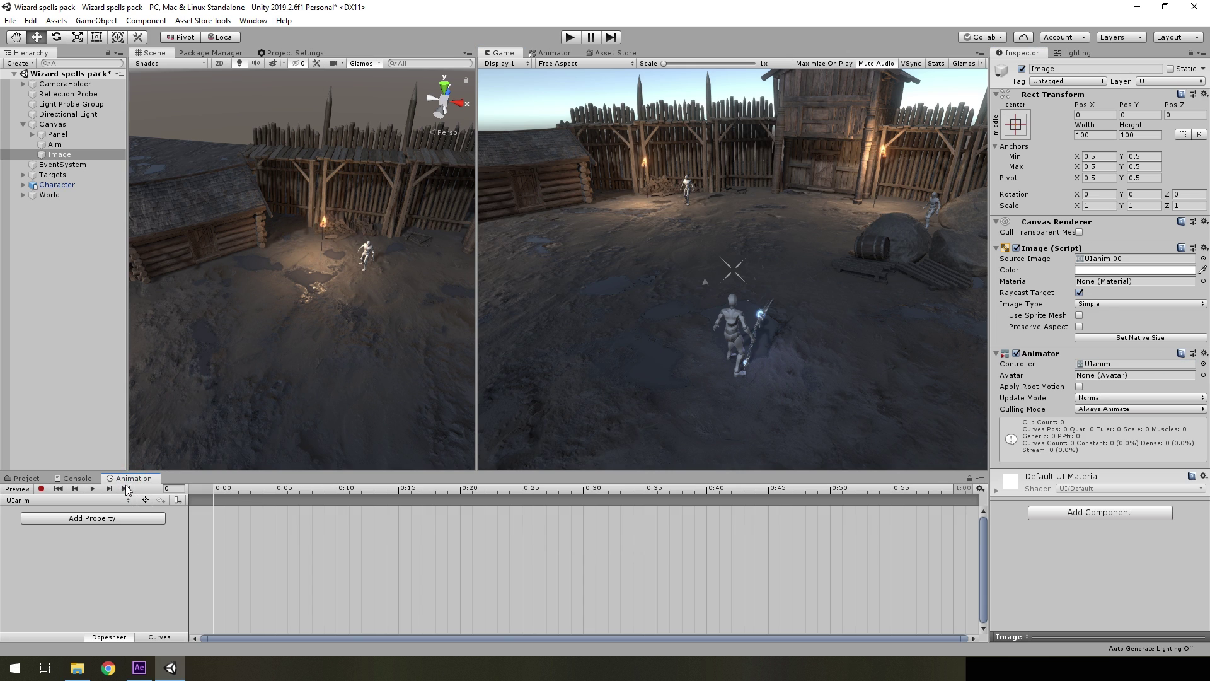
{"action": "left_click", "coordinate": [113, 517]}
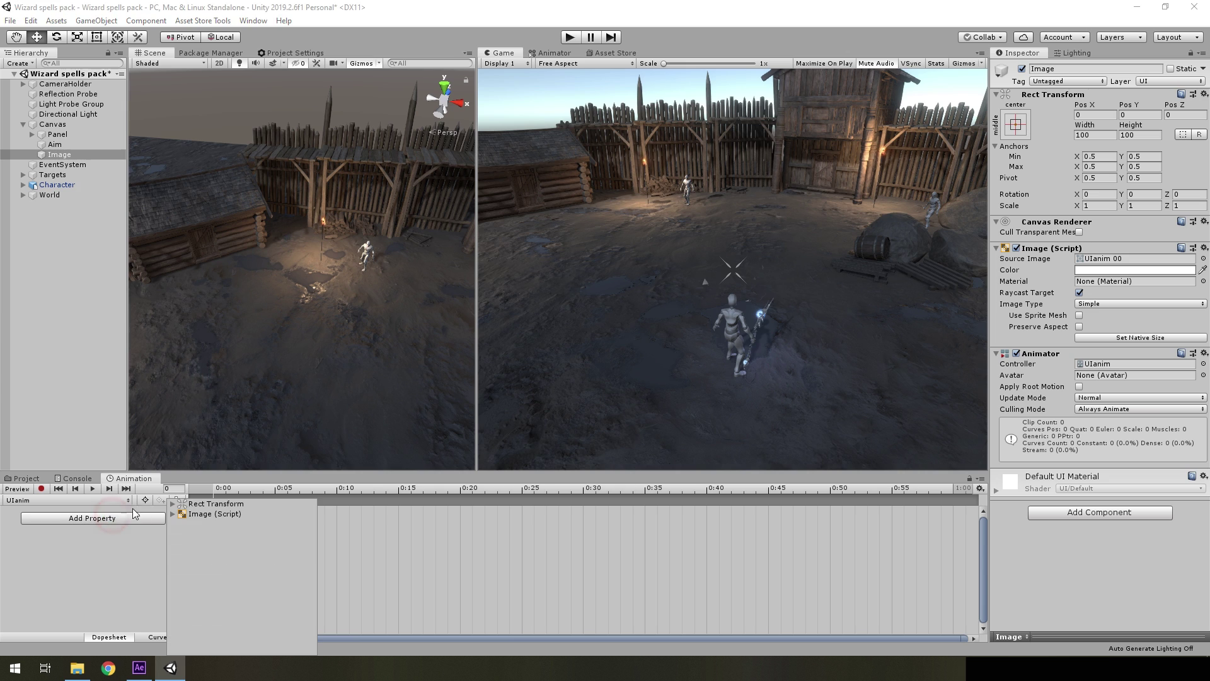
{"action": "left_click", "coordinate": [178, 515]}
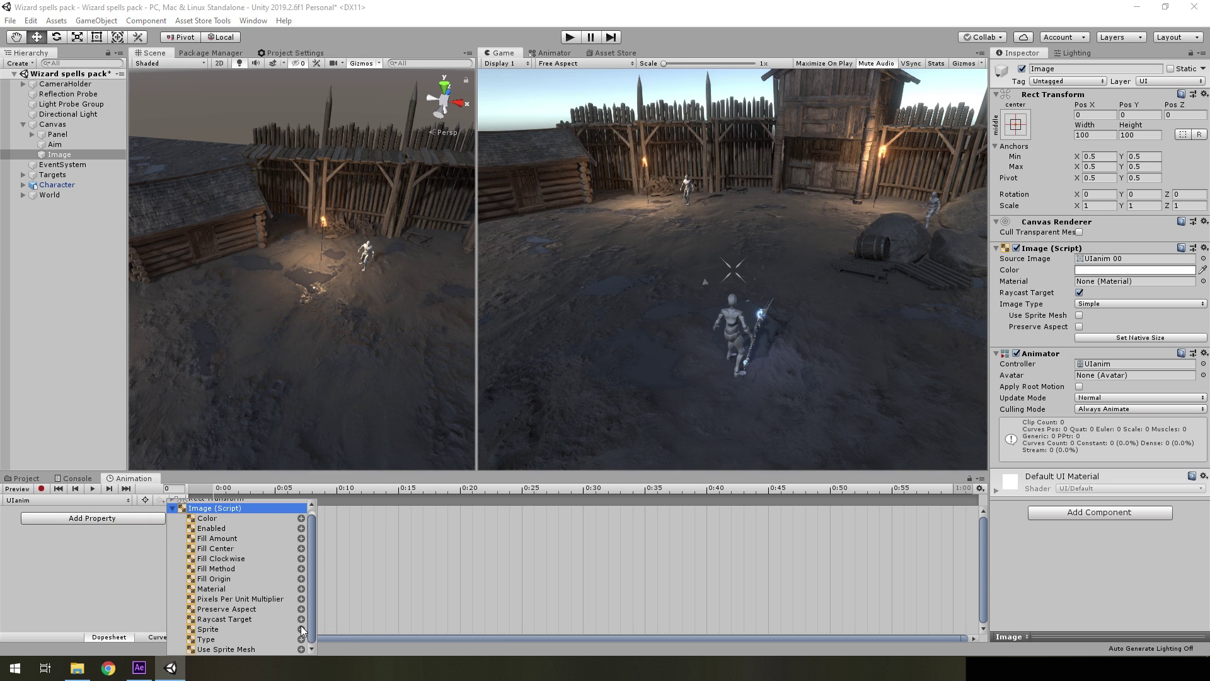
{"action": "left_click", "coordinate": [301, 629]}
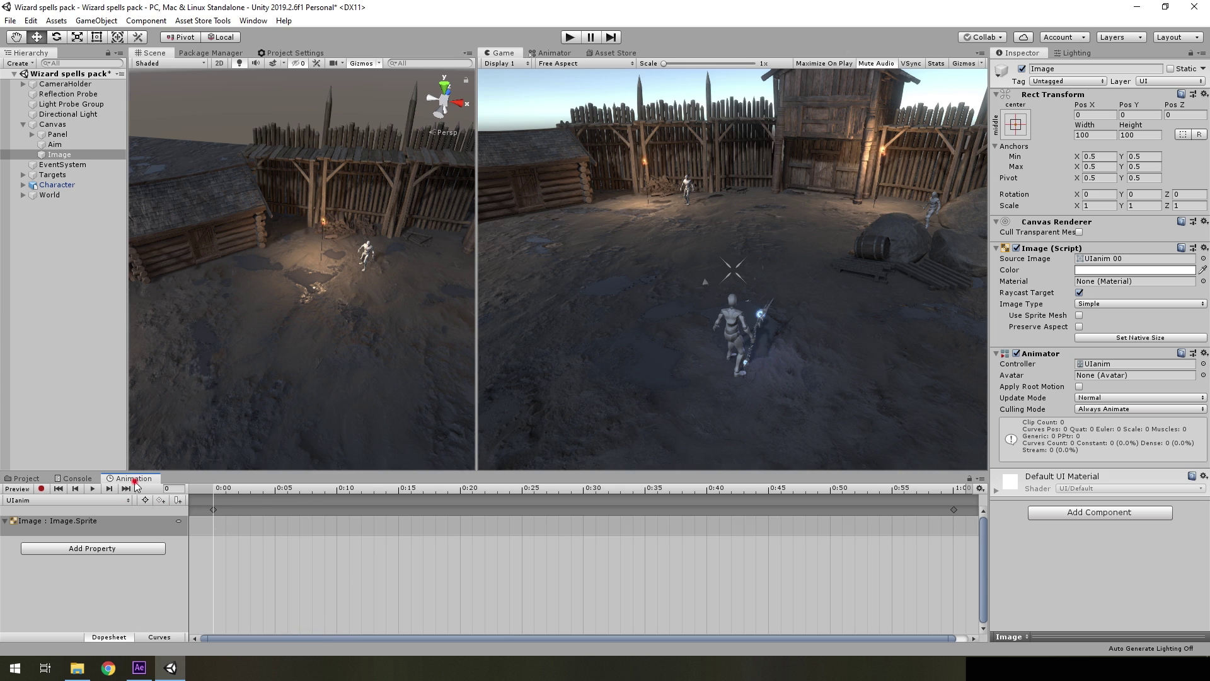
Drop the 16 UIanim sprites onto the floating Animation timeline as keyframes.
{"action": "left_click_drag", "start_coordinate": [134, 480], "coordinate": [710, 268]}
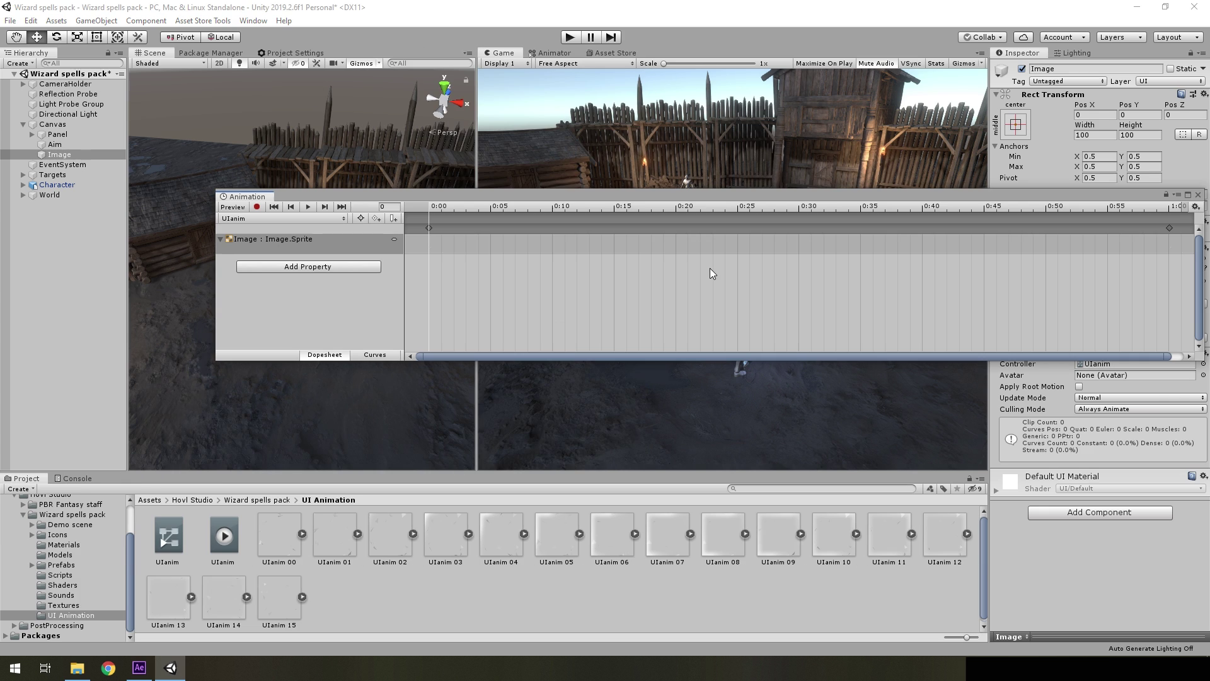
{"action": "left_click_drag", "start_coordinate": [577, 207], "coordinate": [516, 206]}
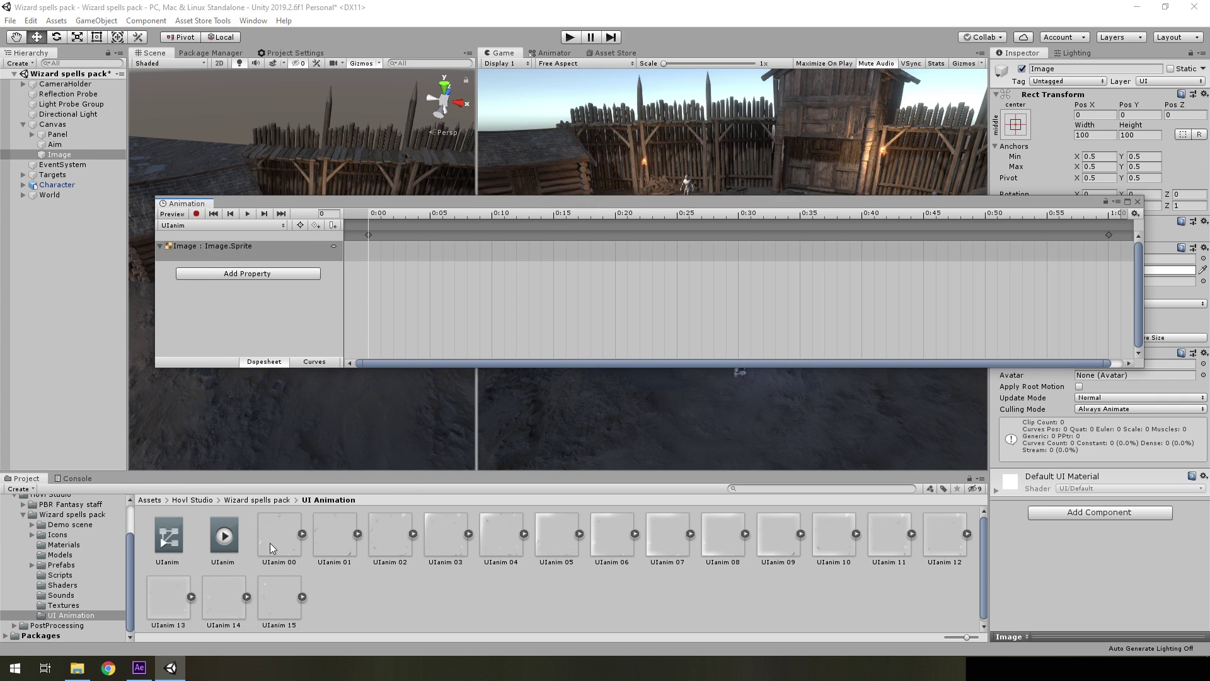
{"action": "left_click", "coordinate": [283, 560]}
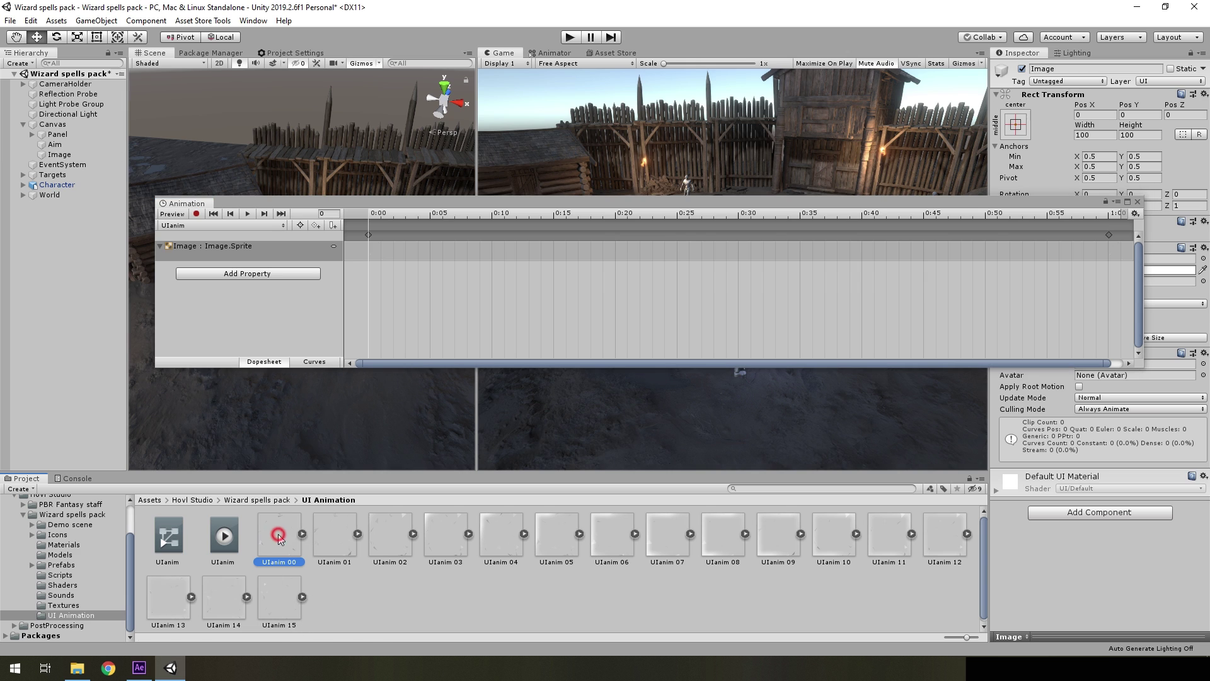
{"action": "left_click", "coordinate": [285, 604], "text": "shift"}
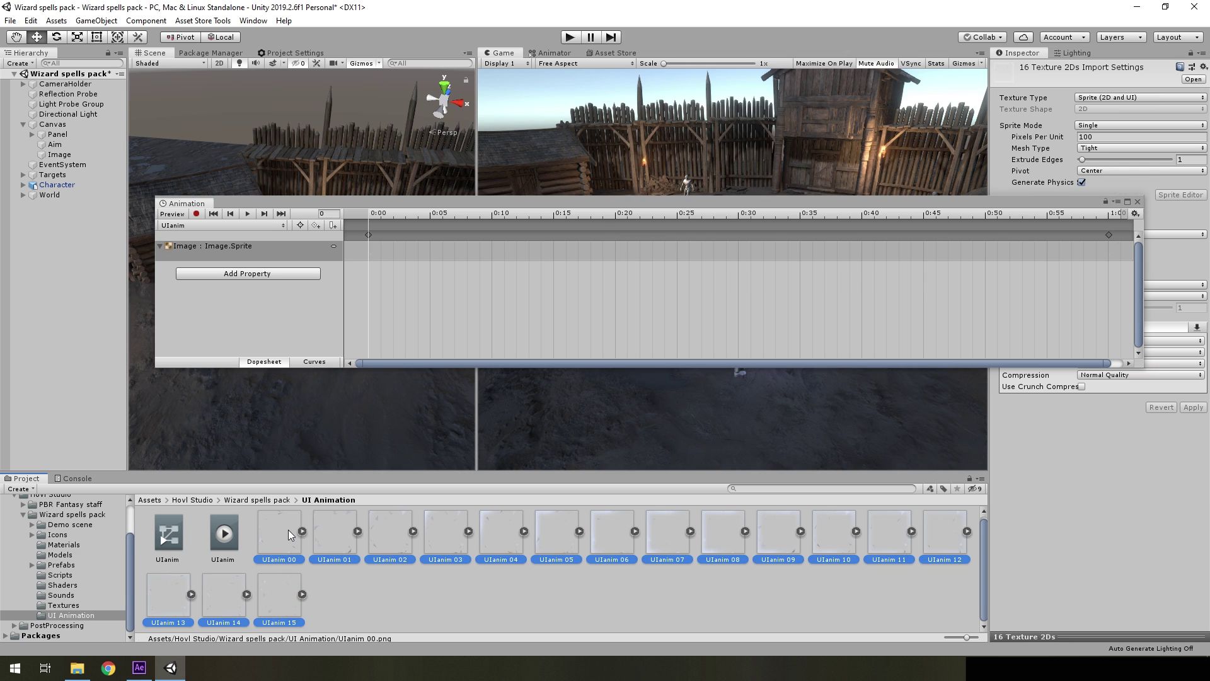
{"action": "mouse_move", "coordinate": [289, 530]}
{"action": "left_mouse_down"}
{"action": "mouse_move", "coordinate": [390, 258]}
{"action": "mouse_move", "coordinate": [416, 252]}
{"action": "left_mouse_up"}
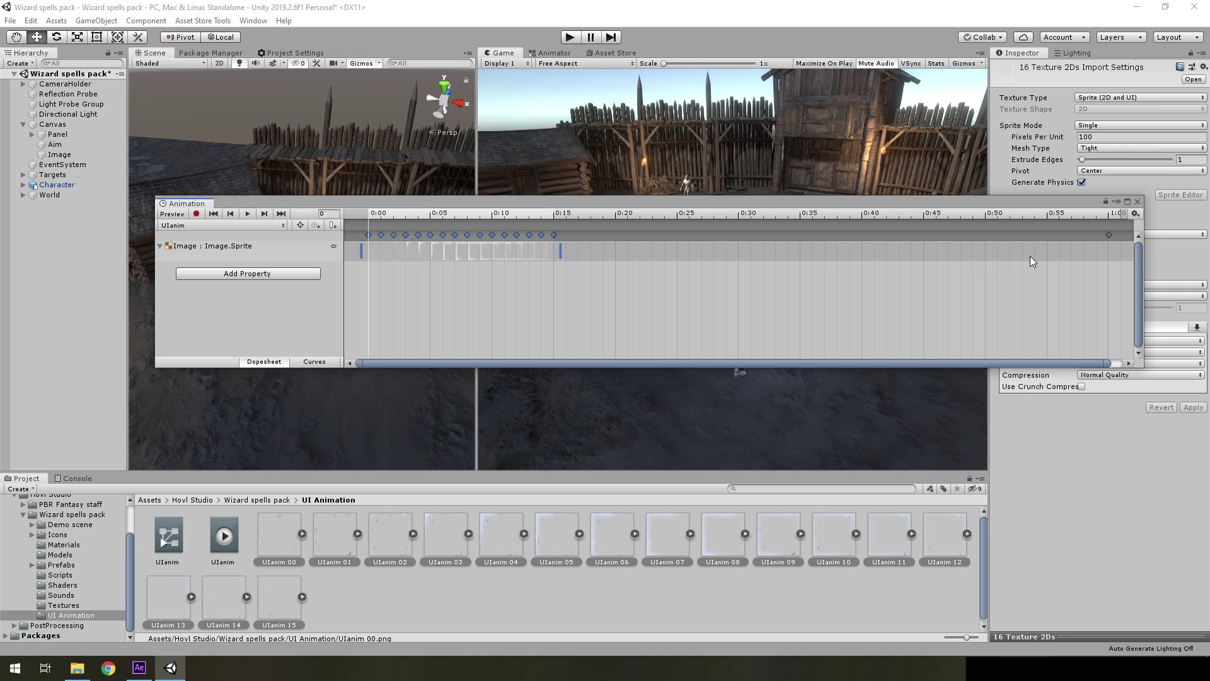
Move the last keyframe to 0:15, re-dock the timeline and play the preview.
{"action": "left_click", "coordinate": [1108, 236]}
{"action": "left_click_drag", "start_coordinate": [1086, 240], "coordinate": [608, 238]}
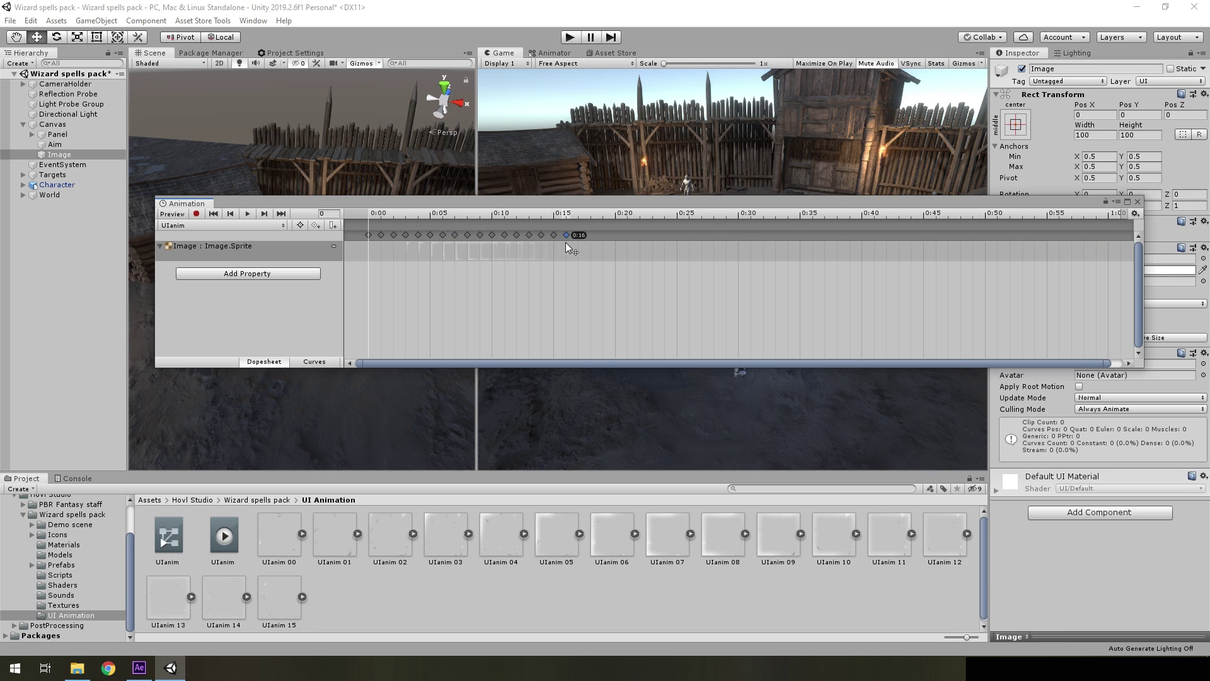
{"action": "left_click_drag", "start_coordinate": [607, 237], "coordinate": [556, 241]}
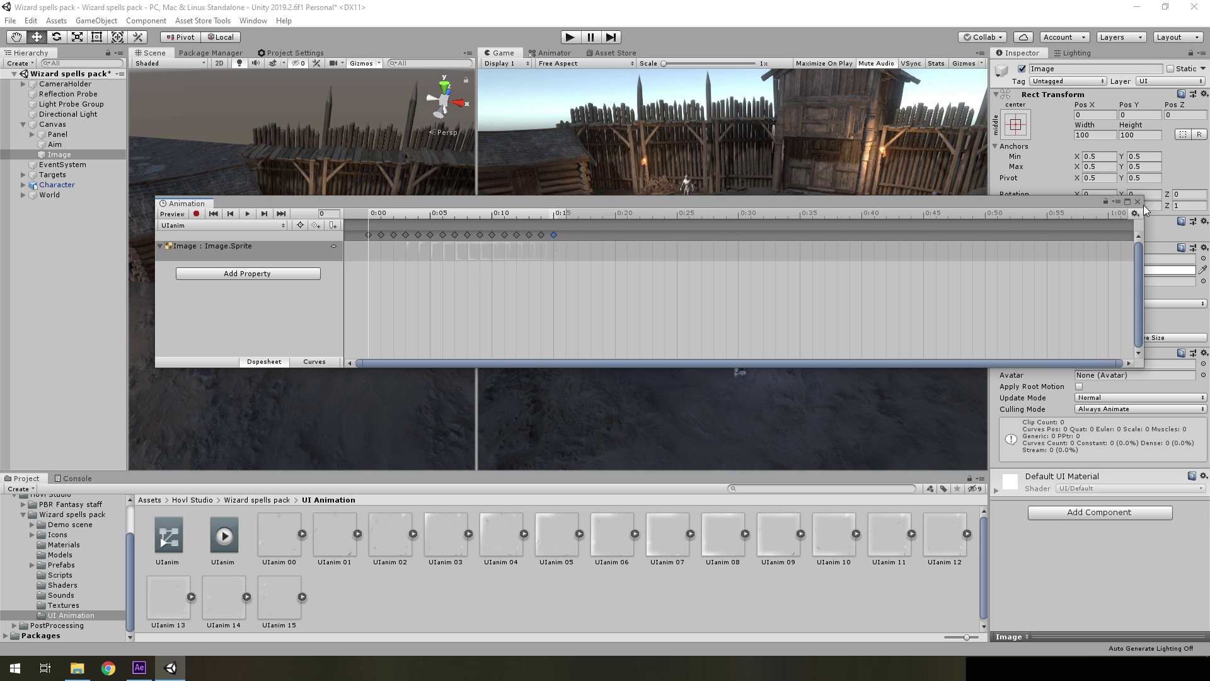
{"action": "mouse_move", "coordinate": [173, 205]}
{"action": "left_mouse_down"}
{"action": "mouse_move", "coordinate": [265, 330]}
{"action": "mouse_move", "coordinate": [153, 484]}
{"action": "left_mouse_up"}
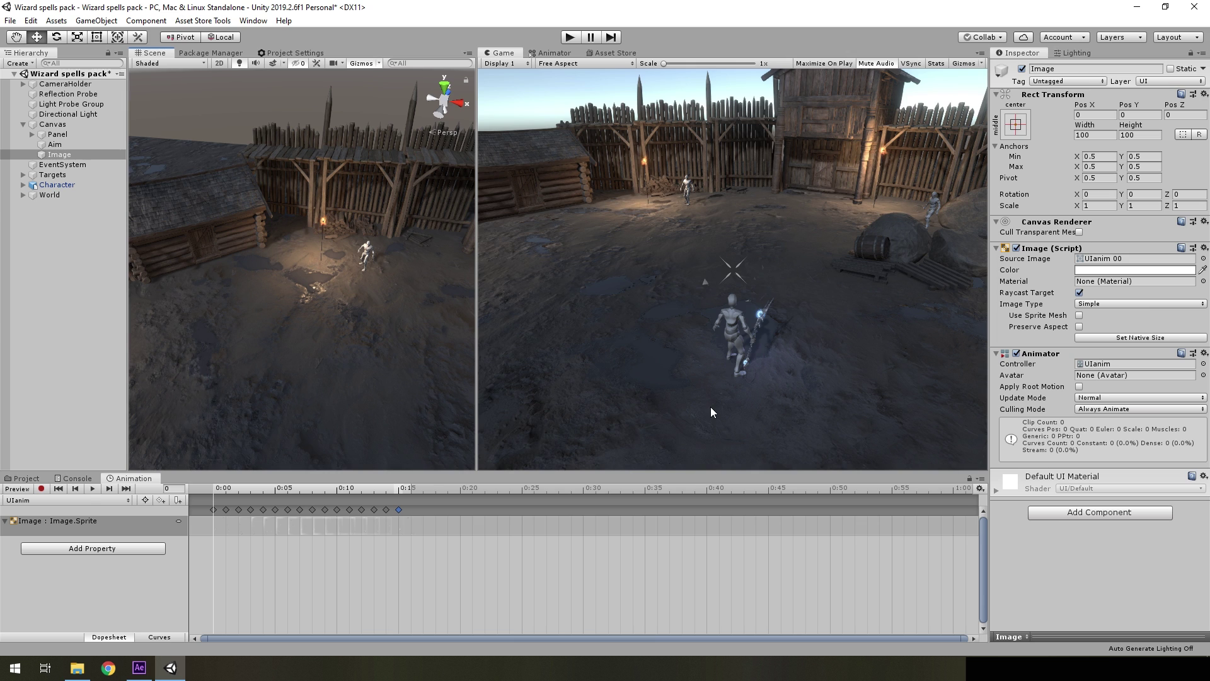
{"action": "left_click", "coordinate": [93, 488]}
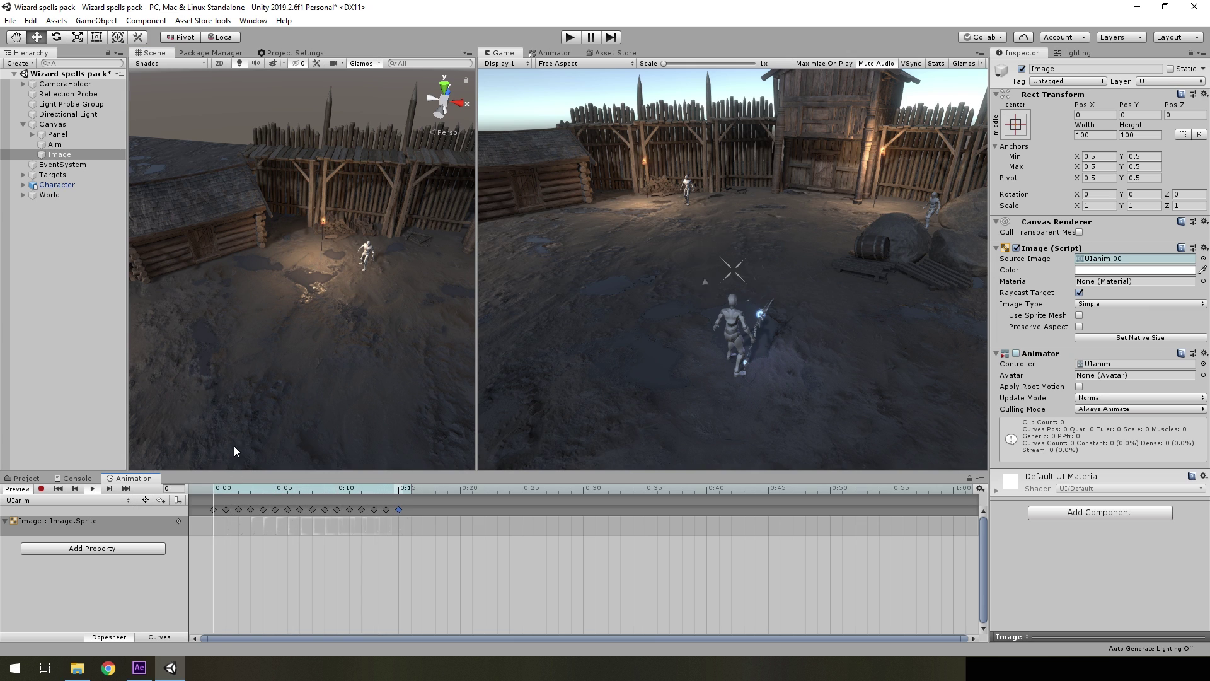
{"action": "left_click", "coordinate": [26, 478]}
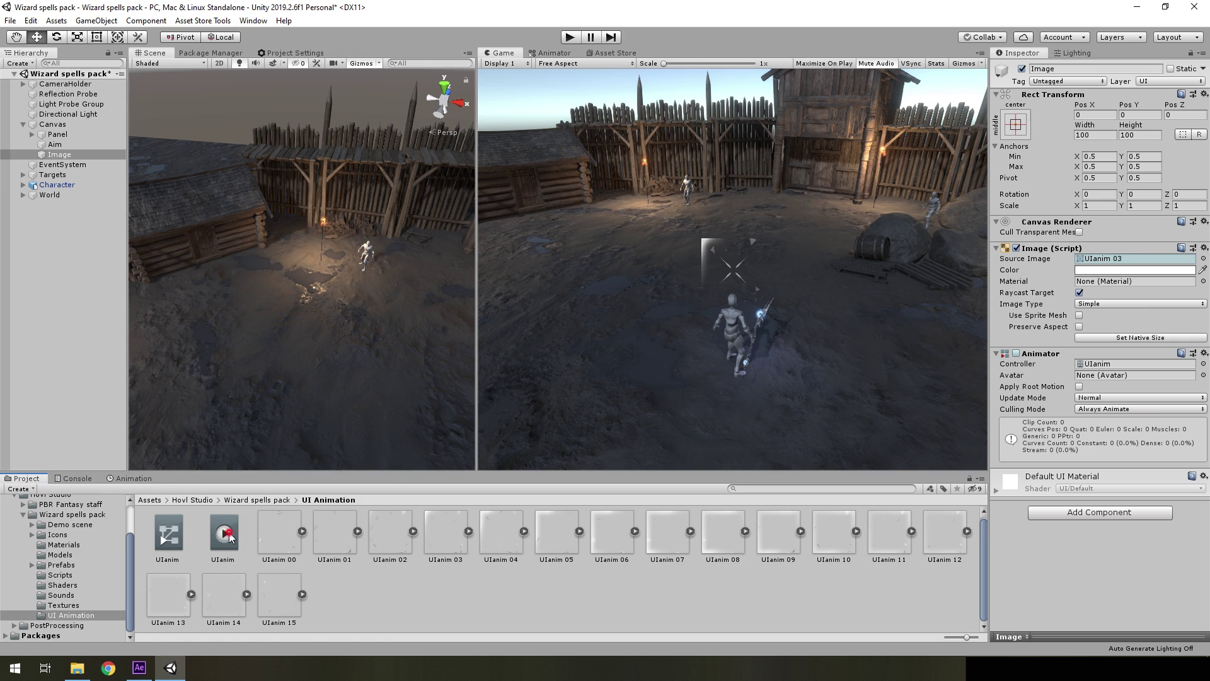
Set the UIanim state's Speed to 0.4 in the UIanim controller.
{"action": "left_click", "coordinate": [170, 533]}
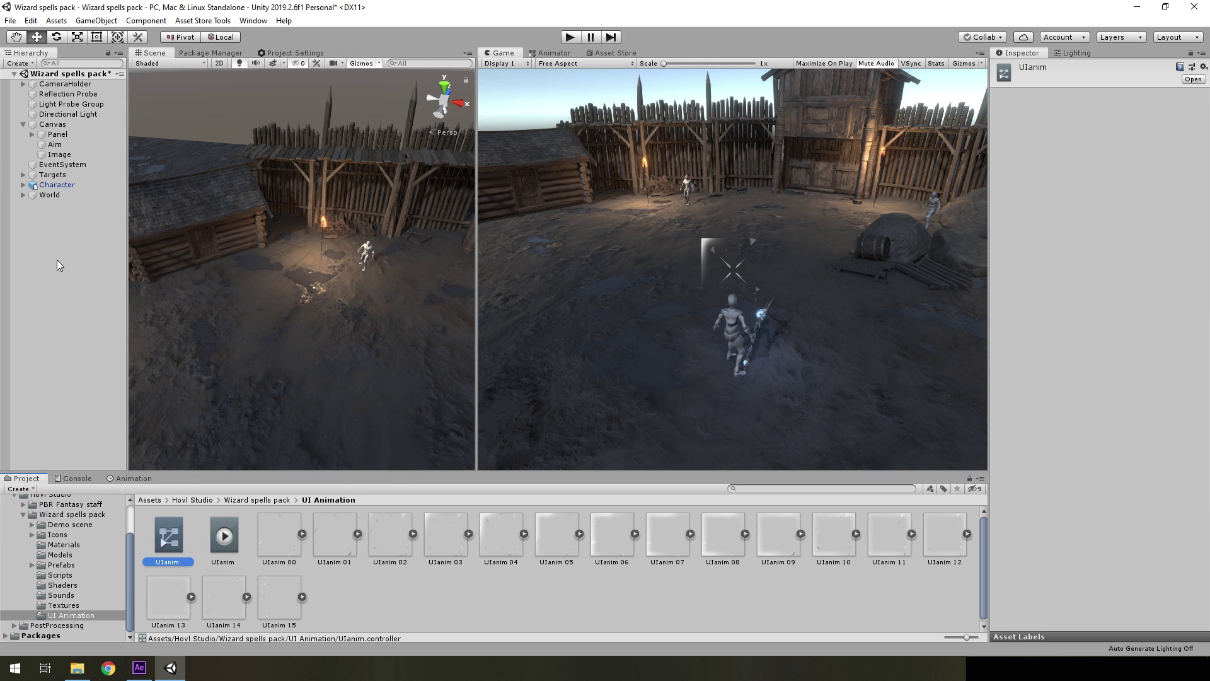
{"action": "left_click", "coordinate": [223, 535]}
{"action": "left_click", "coordinate": [554, 53]}
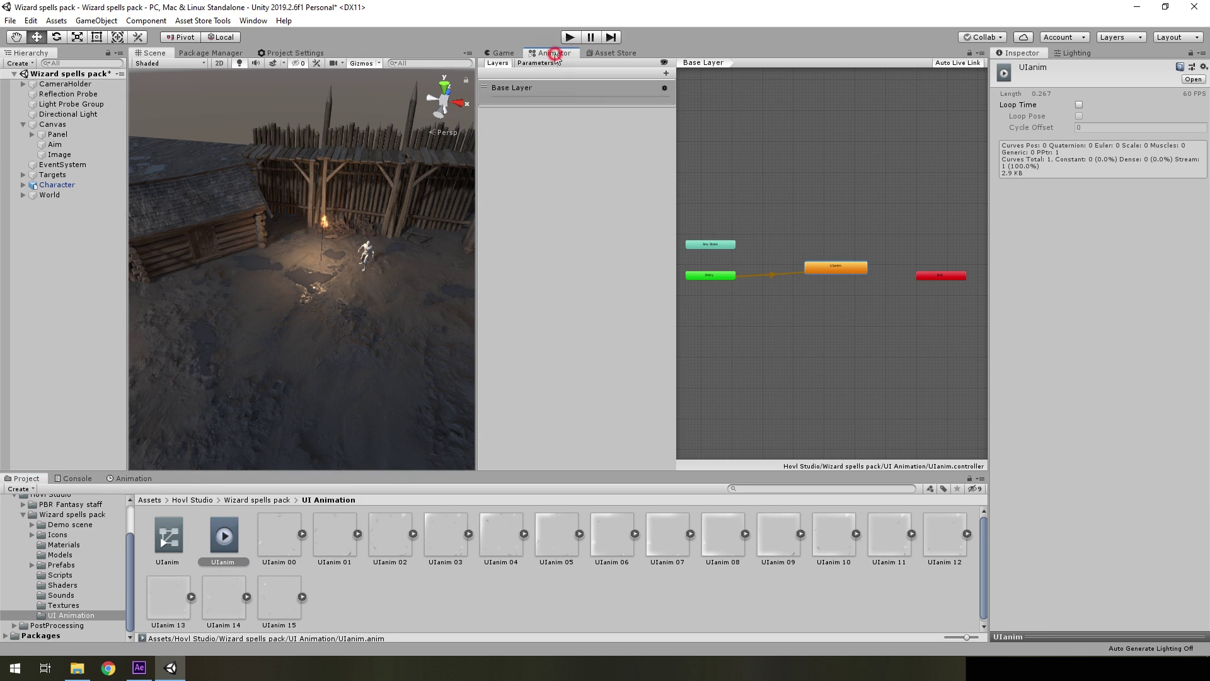
{"action": "left_click", "coordinate": [843, 266]}
{"action": "left_click", "coordinate": [1096, 106]}
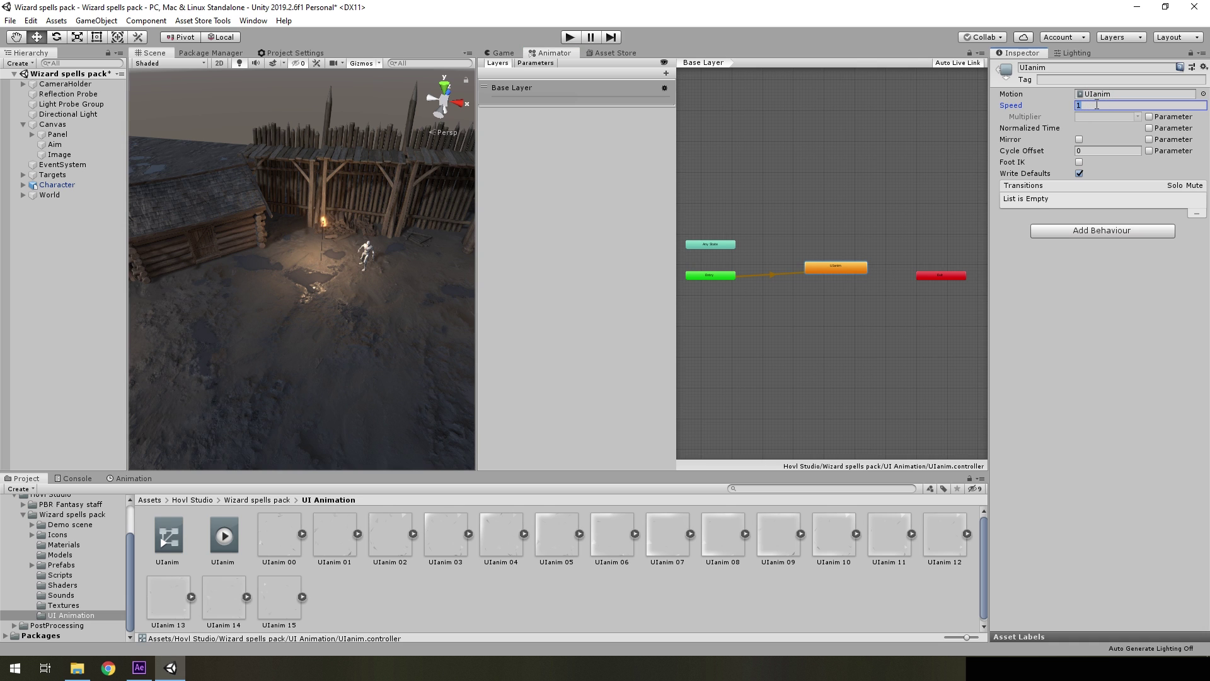
{"action": "type", "text": "4"}
{"action": "left_click", "coordinate": [1101, 338]}
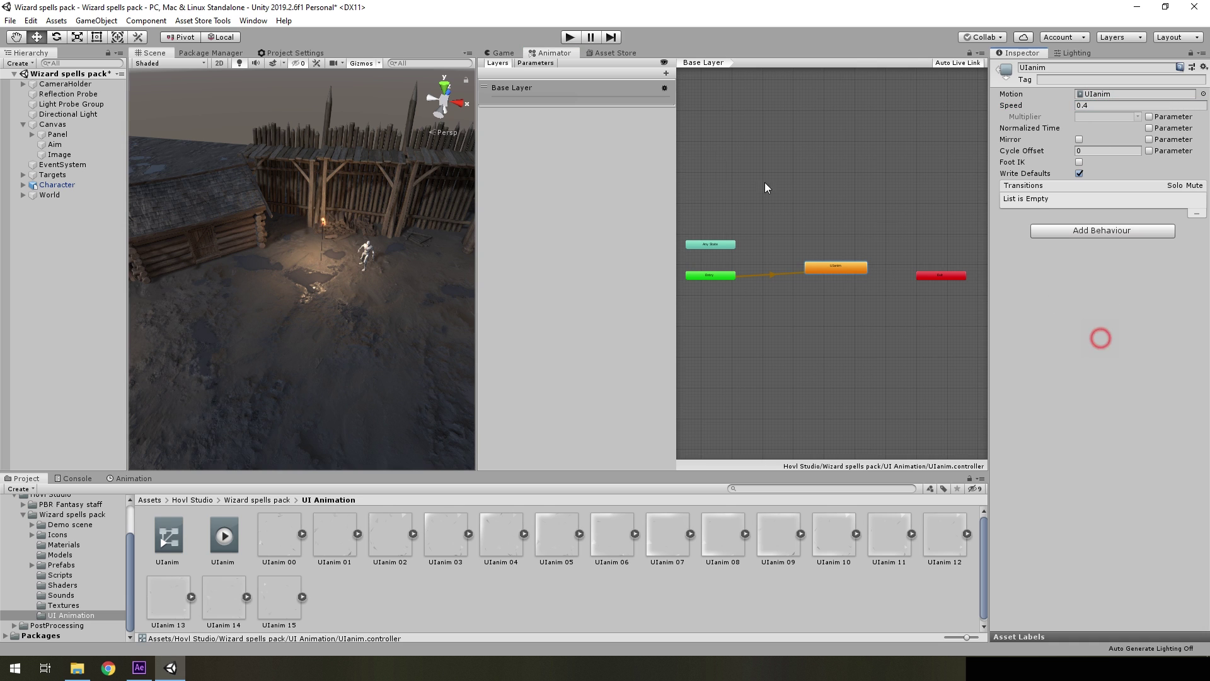
{"action": "left_click", "coordinate": [508, 54]}
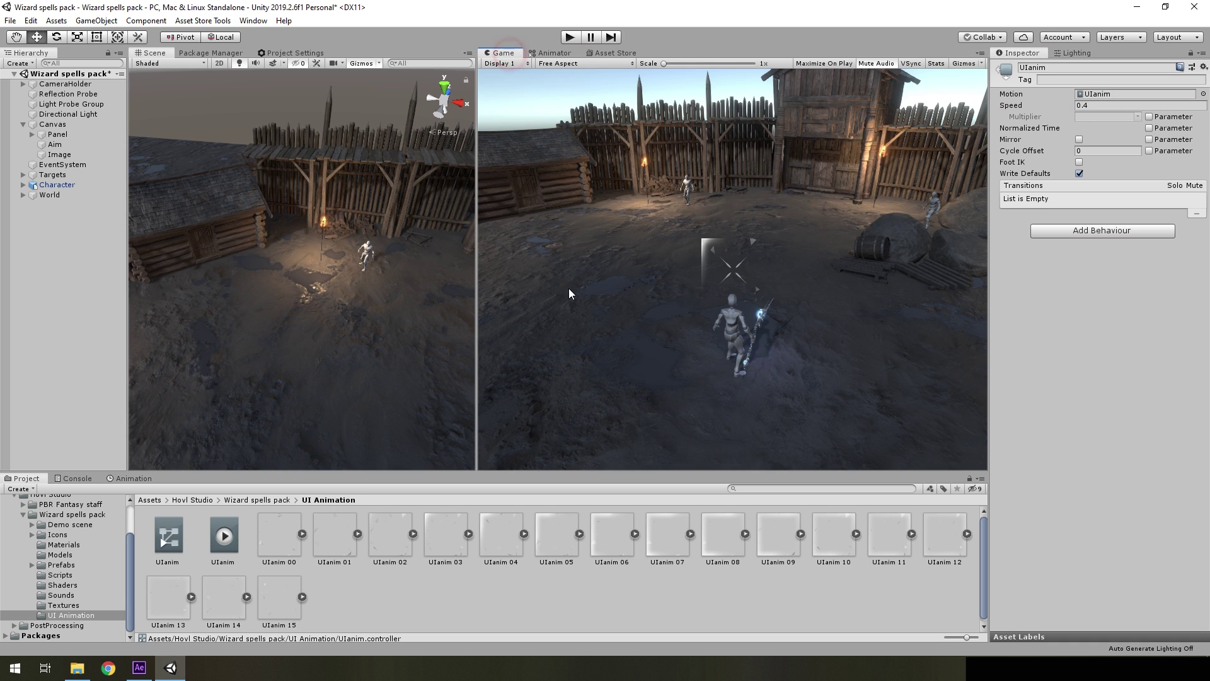
{"action": "left_click", "coordinate": [133, 479]}
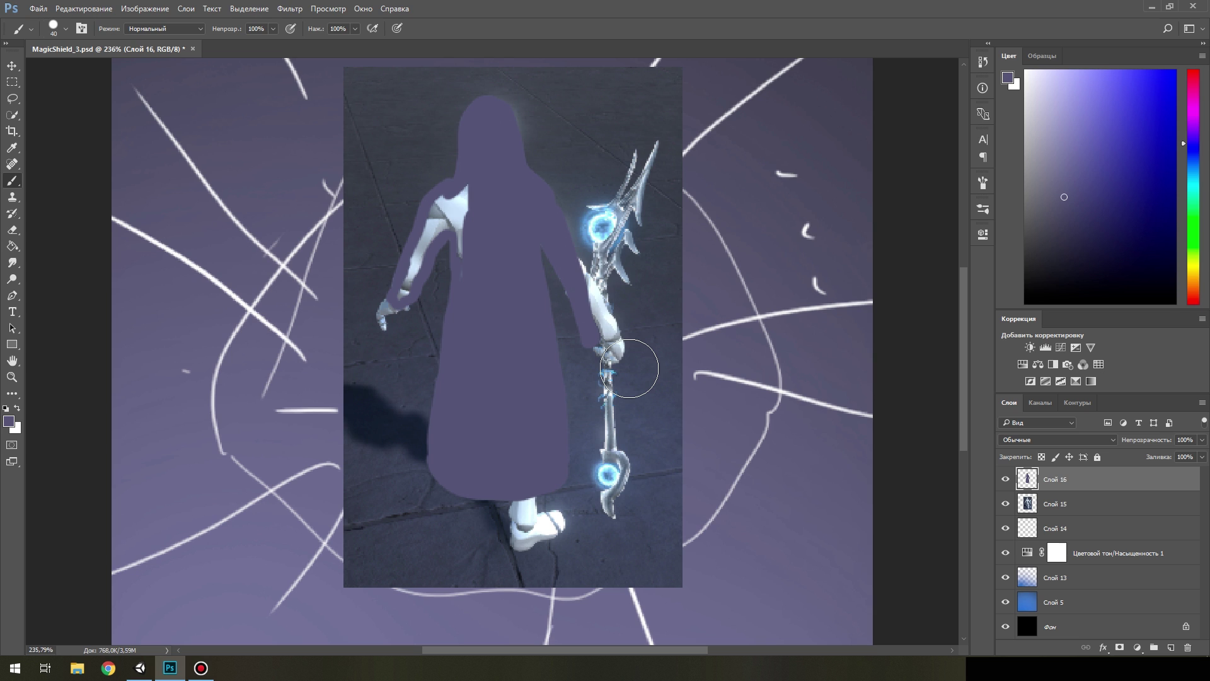
Paint the left arm into the silhouette and place MagicShield_1 as a reference.
{"action": "mouse_move", "coordinate": [405, 257]}
{"action": "left_mouse_down"}
{"action": "mouse_move", "coordinate": [454, 211]}
{"action": "mouse_move", "coordinate": [471, 295]}
{"action": "left_mouse_up"}
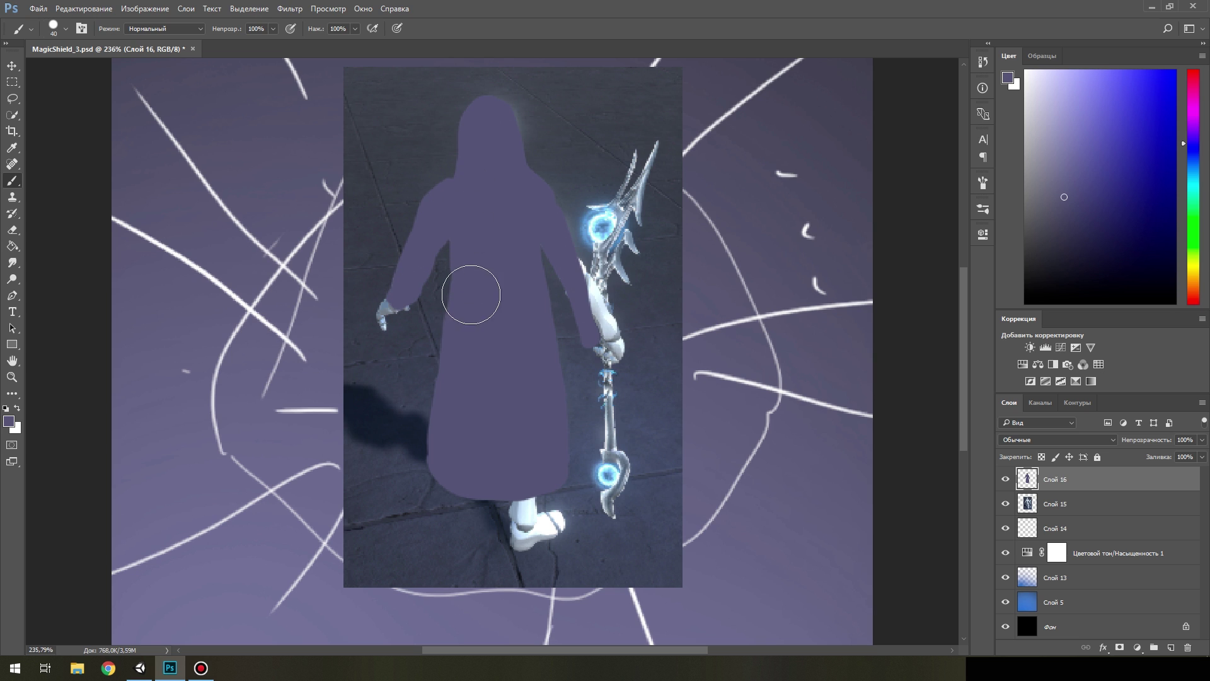
{"action": "left_click", "coordinate": [76, 668]}
{"action": "double_click", "coordinate": [442, 249]}
{"action": "double_click", "coordinate": [498, 350]}
{"action": "double_click", "coordinate": [498, 264]}
{"action": "left_click", "coordinate": [602, 355]}
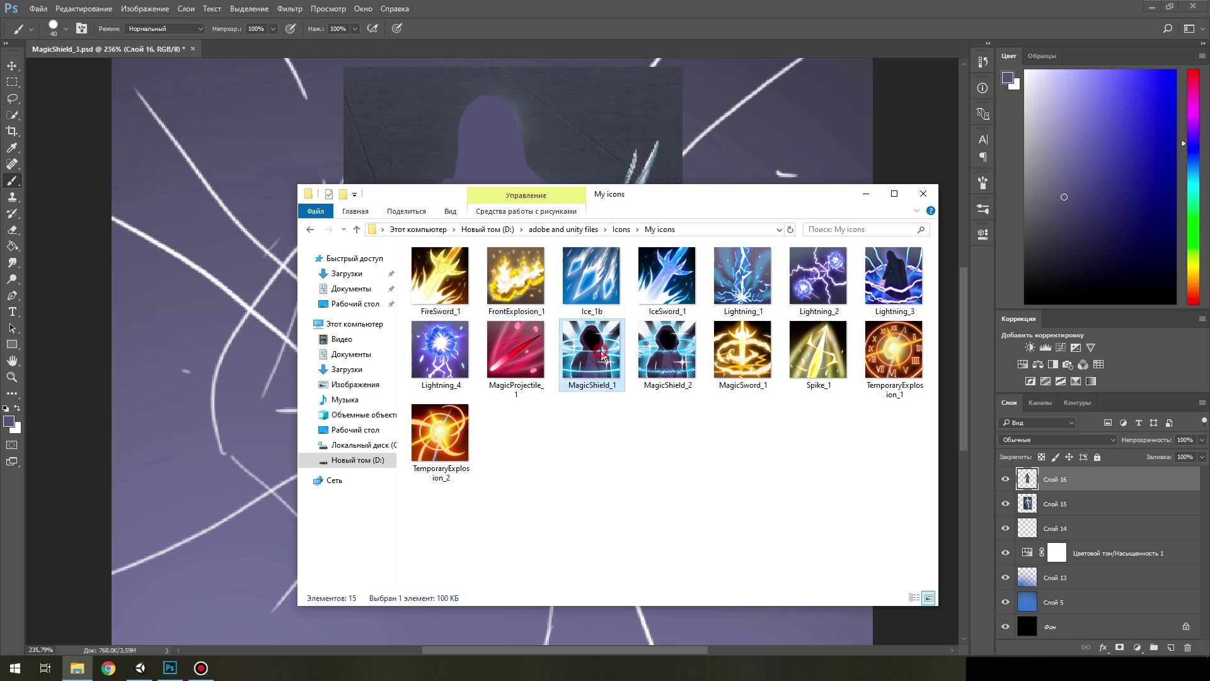
{"action": "left_click_drag", "start_coordinate": [601, 355], "coordinate": [362, 510]}
{"action": "scroll", "coordinate": [463, 434], "scroll_direction": "down", "scroll_amount": 3}
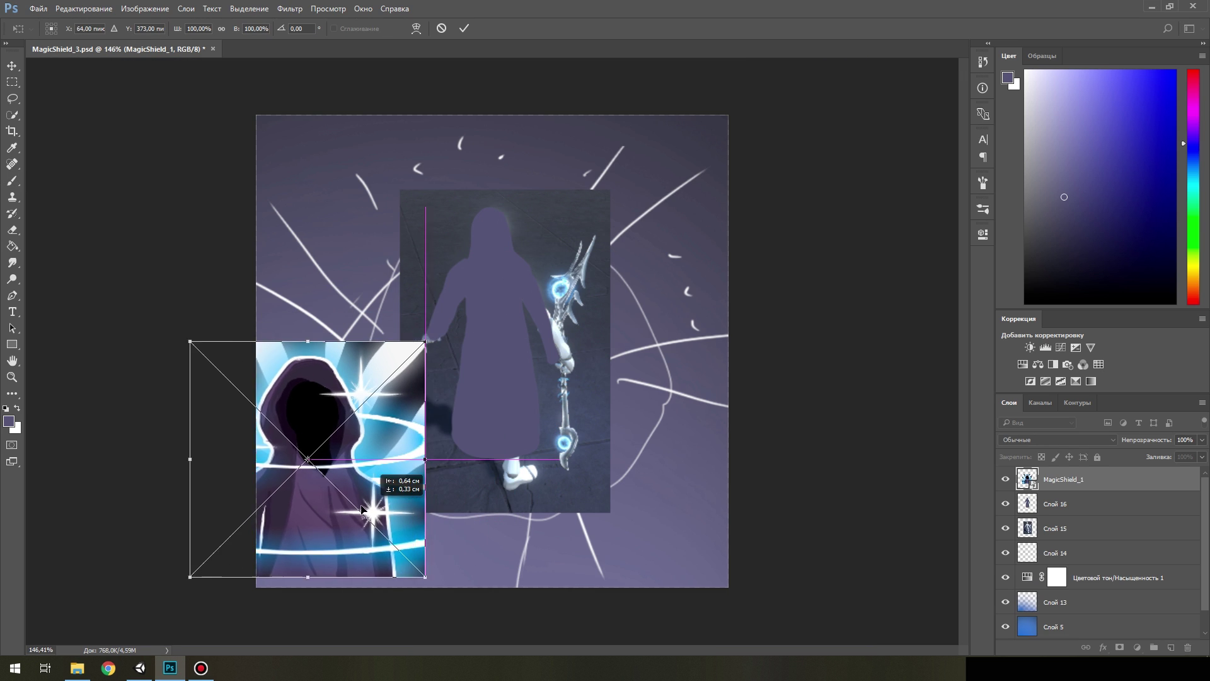
{"action": "key", "text": "Return"}
Add a Color Overlay to Layer 16 using dark purple sampled from MagicShield_1.
{"action": "double_click", "coordinate": [1083, 503]}
{"action": "left_click", "coordinate": [612, 328]}
{"action": "left_click", "coordinate": [973, 183]}
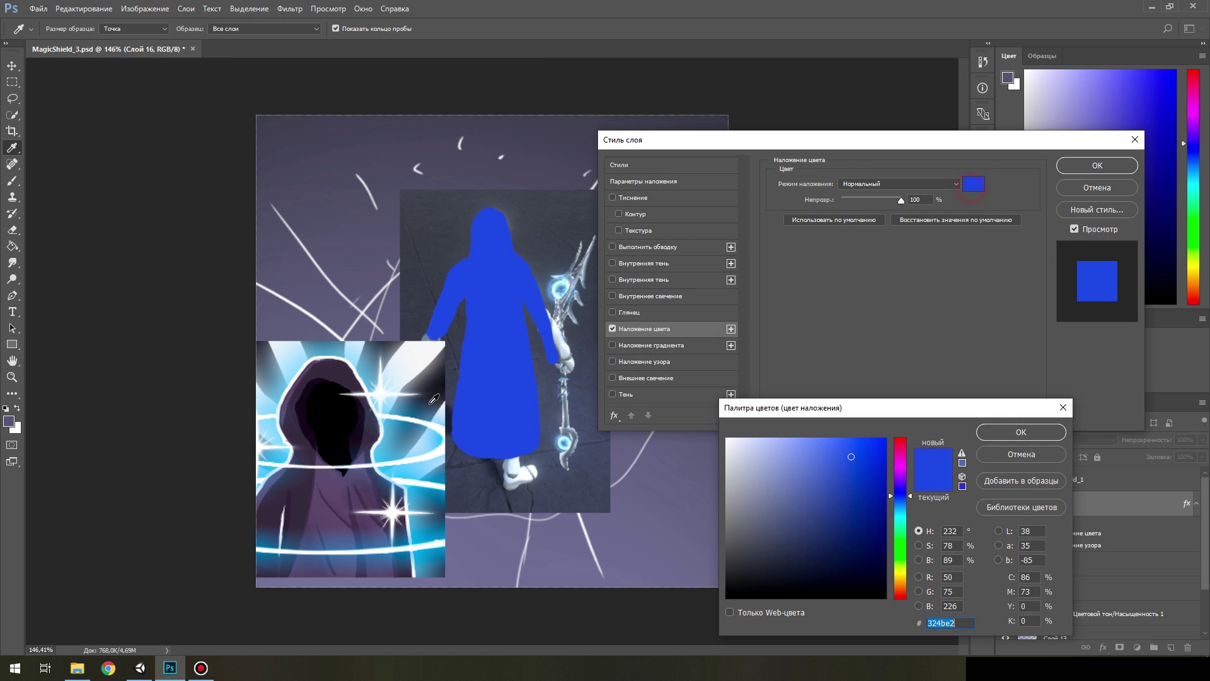
{"action": "left_click", "coordinate": [328, 482]}
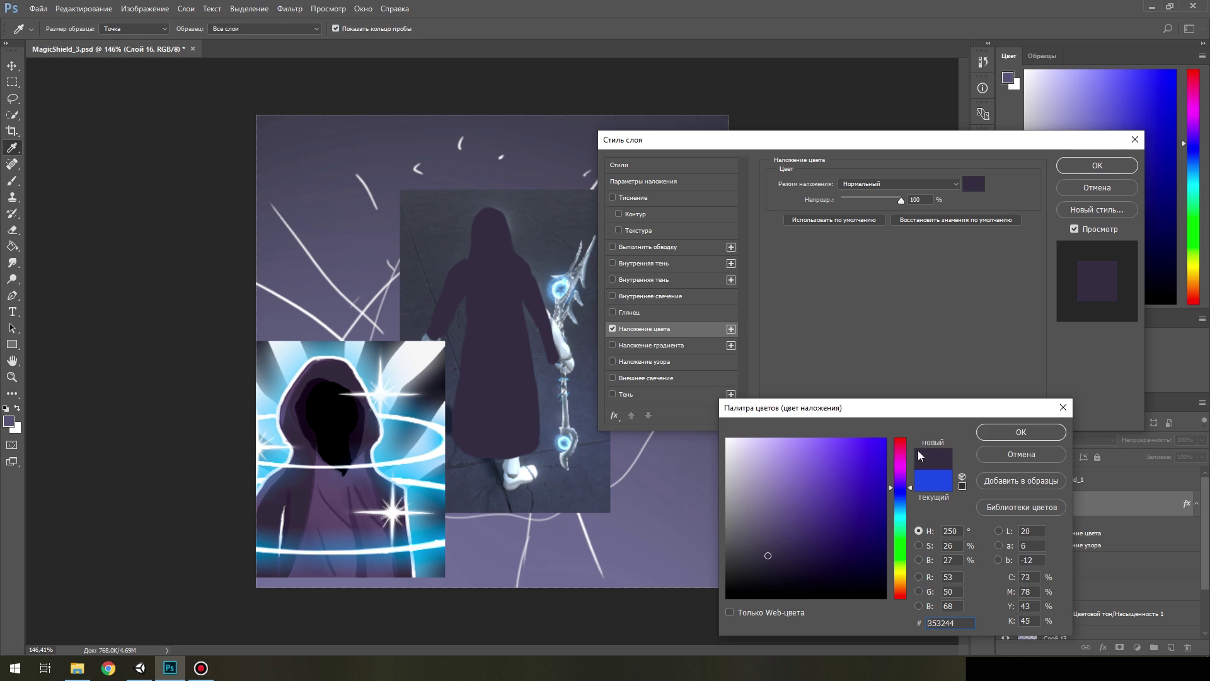
{"action": "key", "text": "Return"}
{"action": "key", "text": "Return"}
{"action": "key", "text": "b"}
Pick the dark purple as paint colour and delete the MagicShield_1 reference layer.
{"action": "left_click", "coordinate": [317, 380], "text": "alt"}
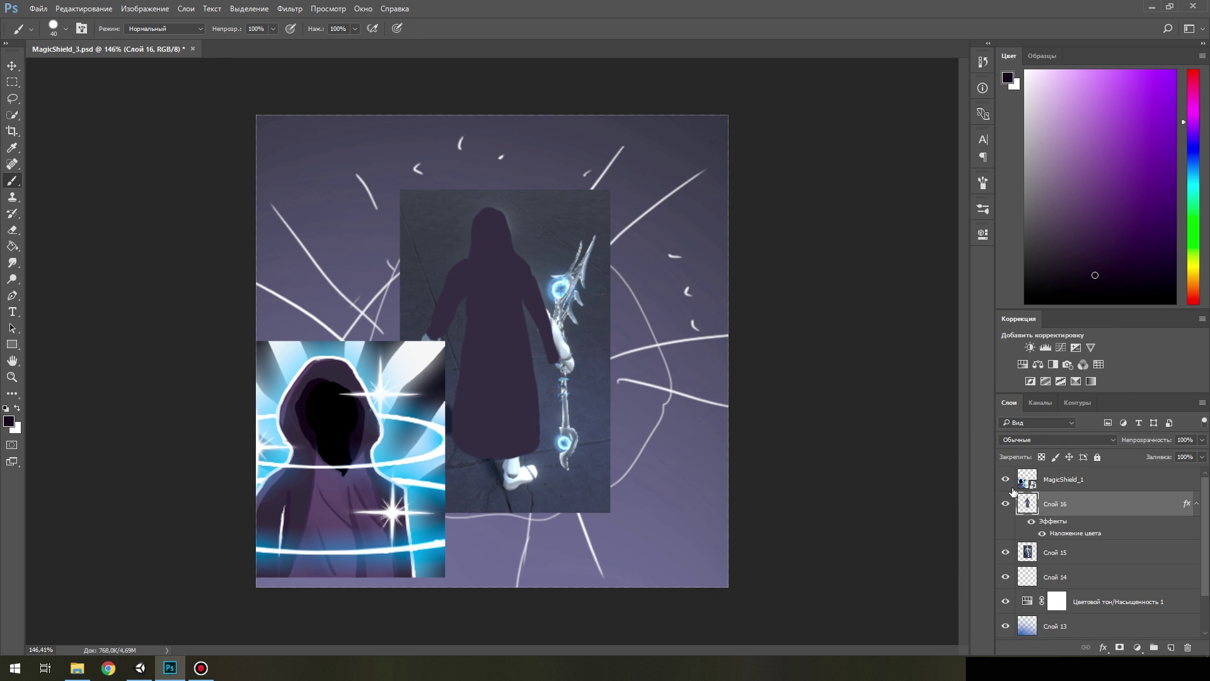
{"action": "key", "text": "Delete"}
{"action": "scroll", "coordinate": [487, 302], "scroll_direction": "up", "scroll_amount": 5}
{"action": "scroll", "coordinate": [499, 326], "scroll_direction": "up", "scroll_amount": 1}
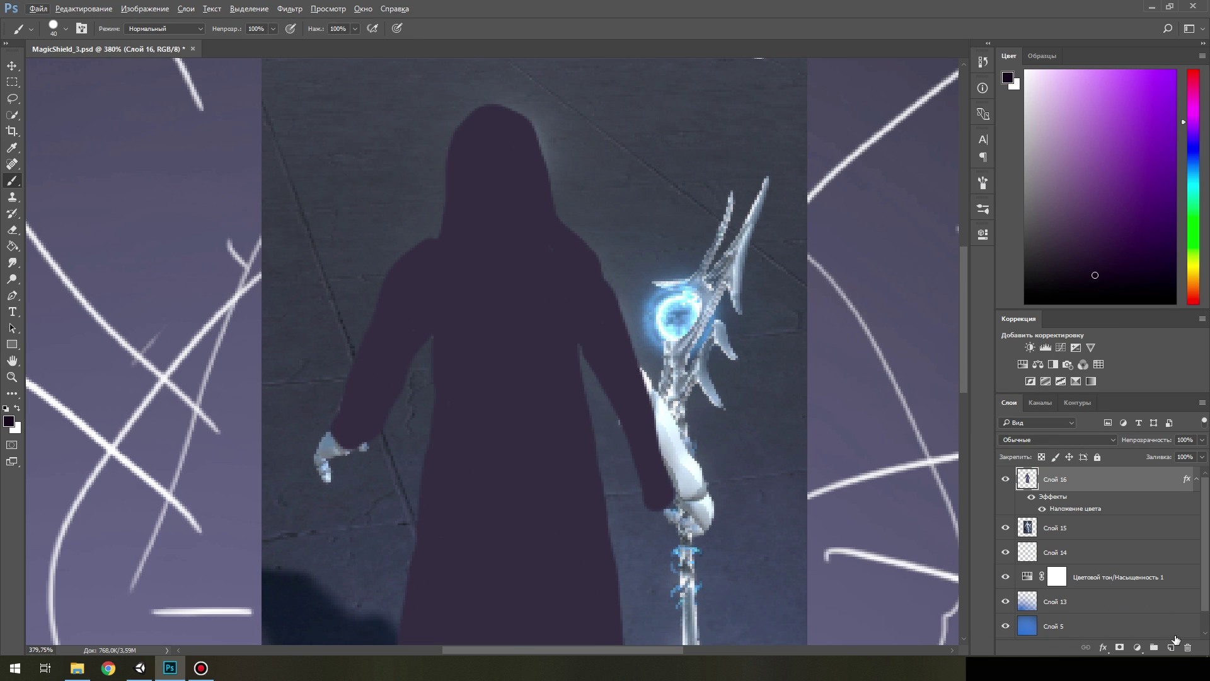
Add a new layer clipped to the silhouette and darken the left sleeve strip.
{"action": "left_click", "coordinate": [1170, 647]}
{"action": "key", "text": "ctrl+alt+g"}
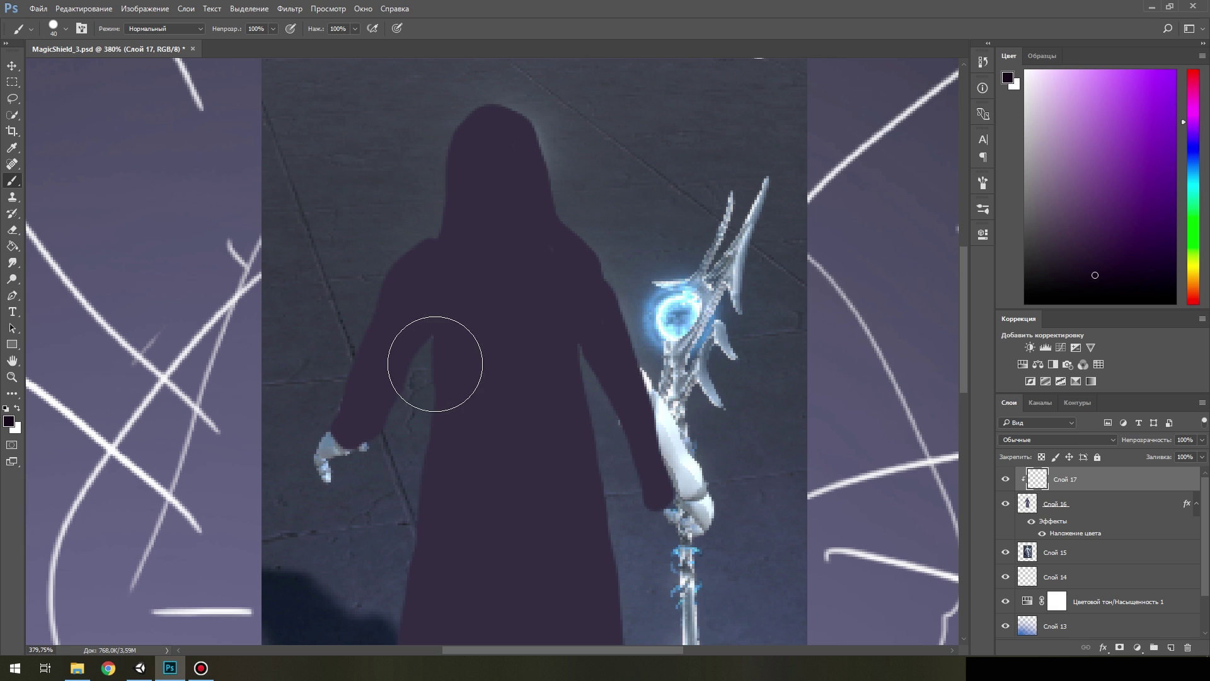
{"action": "left_click_drag", "start_coordinate": [435, 364], "coordinate": [473, 386]}
Remove the colour overlay effect from Слой 16 and resume painting on Слой 17.
{"action": "right_click", "coordinate": [1106, 506]}
{"action": "left_click", "coordinate": [1106, 507]}
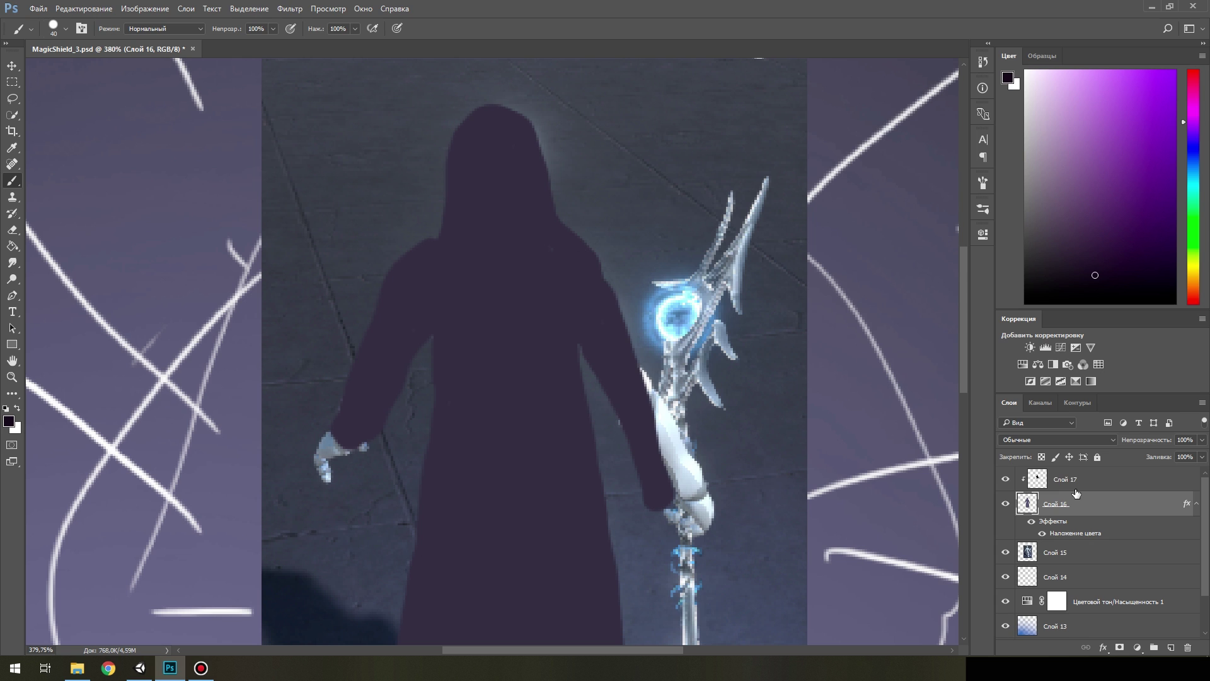
{"action": "left_click", "coordinate": [1082, 502]}
{"action": "right_click", "coordinate": [1094, 505]}
{"action": "left_click", "coordinate": [1021, 284]}
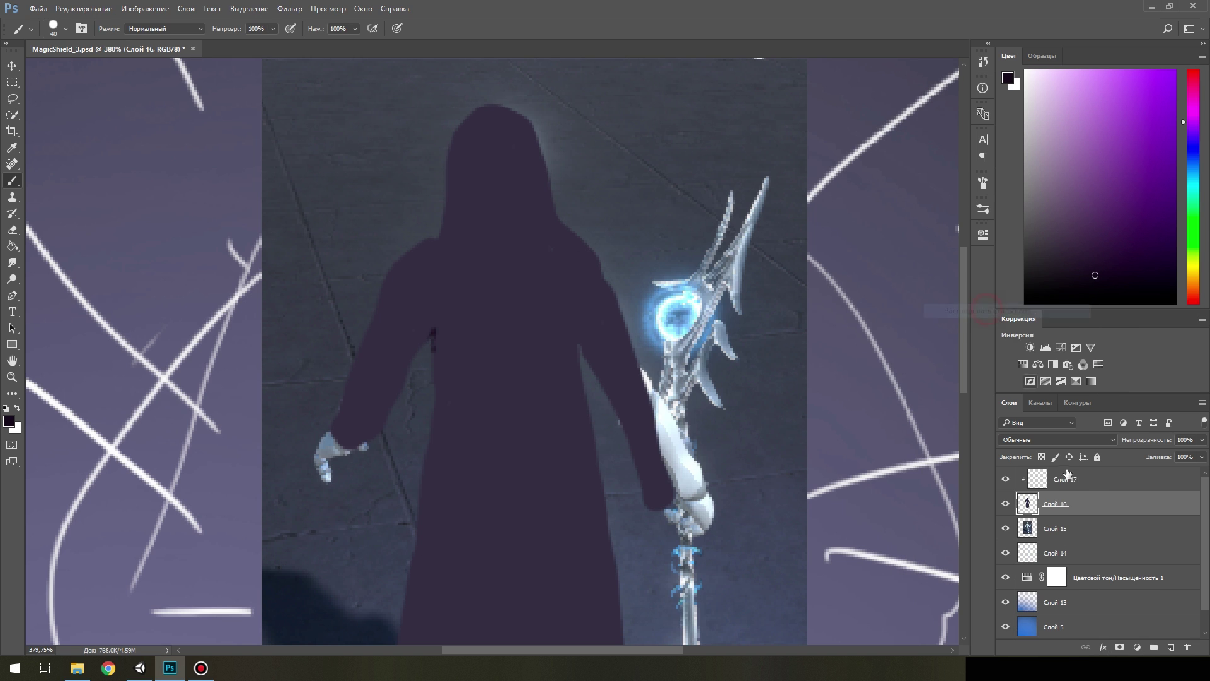
{"action": "left_click", "coordinate": [1071, 479]}
Paint dark curved fold lines down both arms, redoing the rough right-arm stroke.
{"action": "mouse_move", "coordinate": [432, 356]}
{"action": "left_mouse_down"}
{"action": "mouse_move", "coordinate": [444, 334]}
{"action": "mouse_move", "coordinate": [413, 504]}
{"action": "left_mouse_up"}
{"action": "left_click_drag", "start_coordinate": [380, 429], "coordinate": [449, 318]}
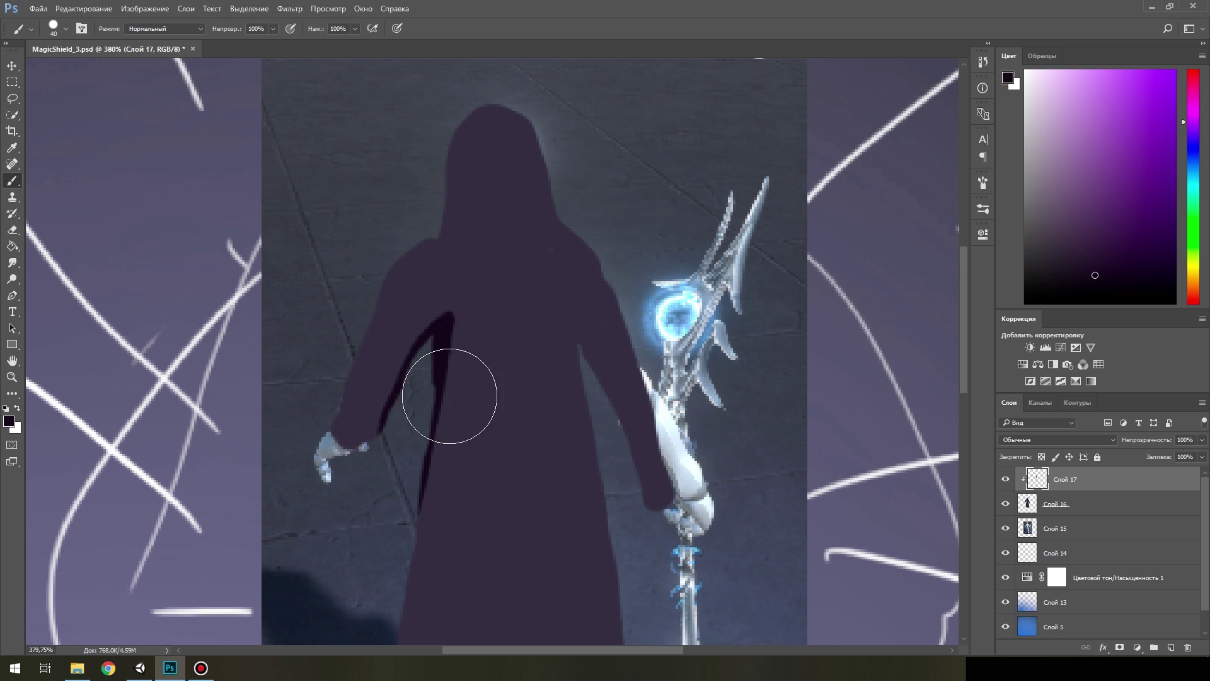
{"action": "left_click_drag", "start_coordinate": [579, 335], "coordinate": [649, 507]}
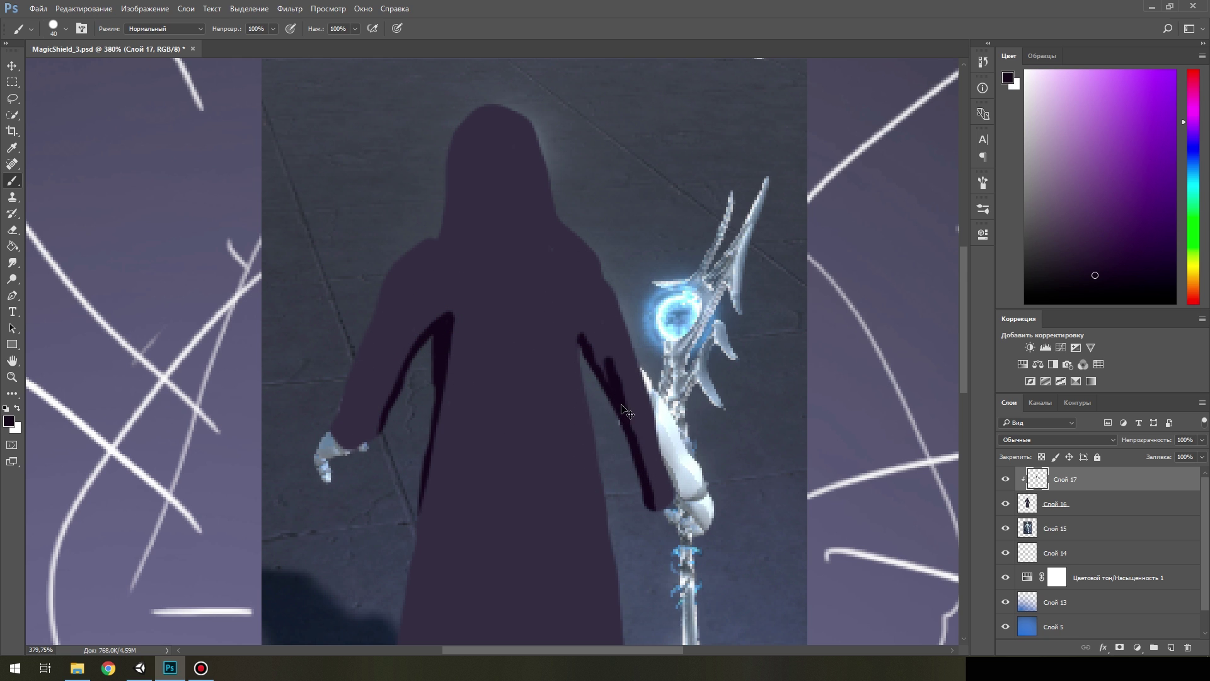
{"action": "key", "text": "ctrl+z"}
{"action": "left_click_drag", "start_coordinate": [579, 336], "coordinate": [652, 508]}
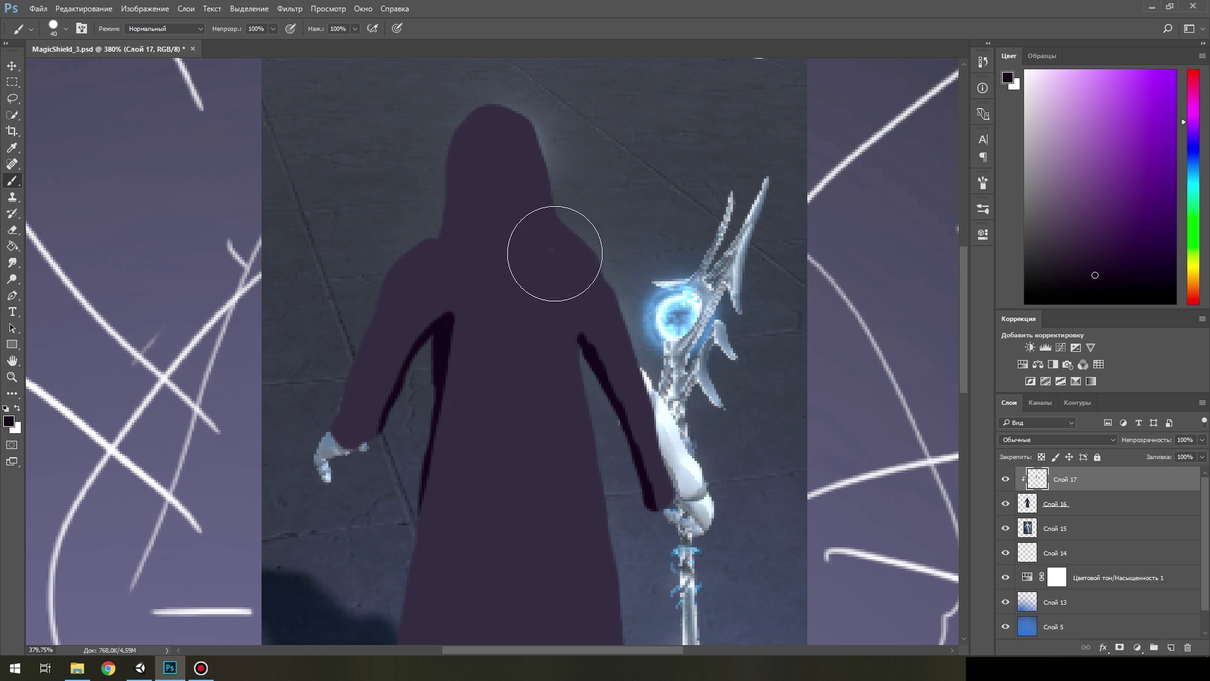
With a finer brush, paint several thin fold lines down the robe.
{"action": "key", "text": "bracketleft"}
{"action": "key", "text": "bracketleft"}
{"action": "left_click_drag", "start_coordinate": [522, 358], "coordinate": [501, 579]}
{"action": "left_click_drag", "start_coordinate": [544, 402], "coordinate": [564, 641]}
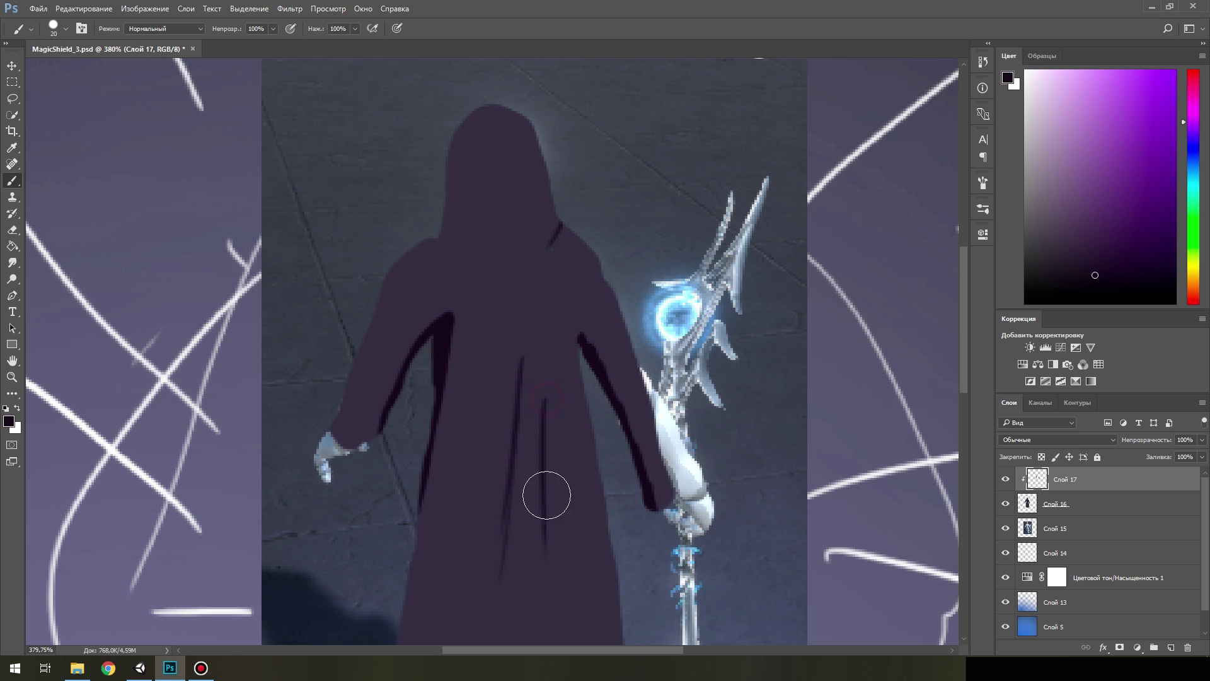
{"action": "scroll", "coordinate": [534, 490], "scroll_direction": "down", "scroll_amount": 3}
{"action": "scroll", "coordinate": [483, 350], "scroll_direction": "up", "scroll_amount": 4}
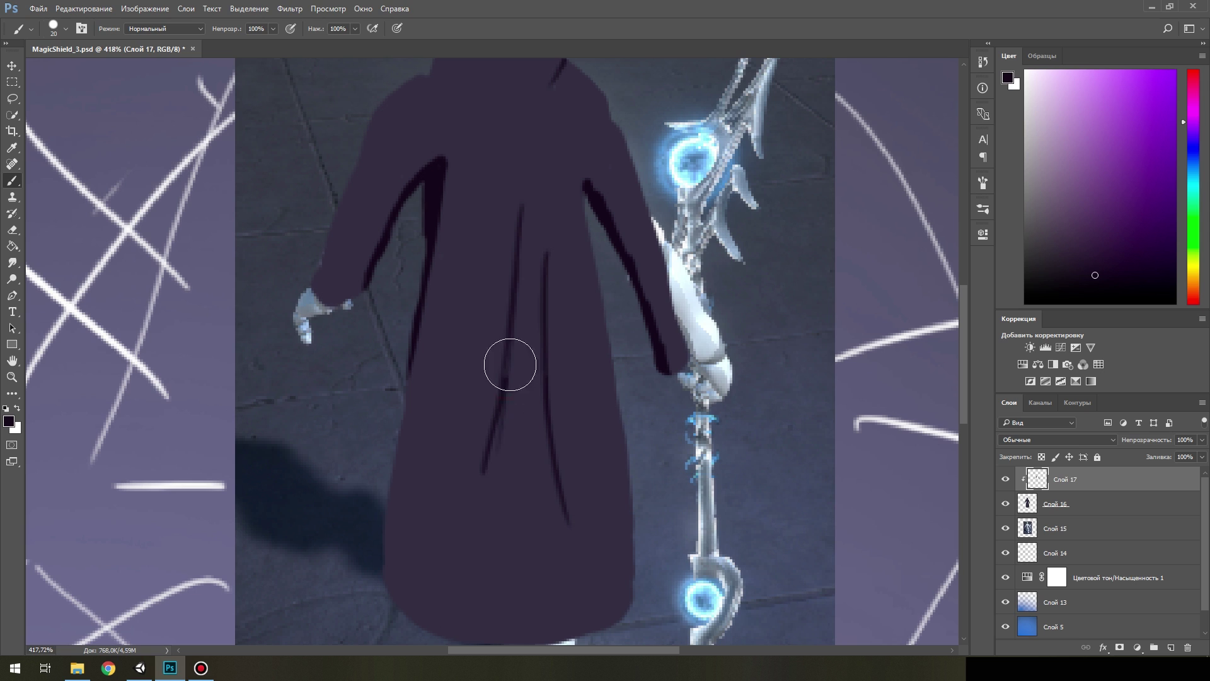
{"action": "left_click_drag", "start_coordinate": [482, 441], "coordinate": [476, 518]}
{"action": "left_click_drag", "start_coordinate": [520, 299], "coordinate": [485, 549]}
Retry the robe fold strokes, undoing the thick and extended versions.
{"action": "key", "text": "ctrl+z"}
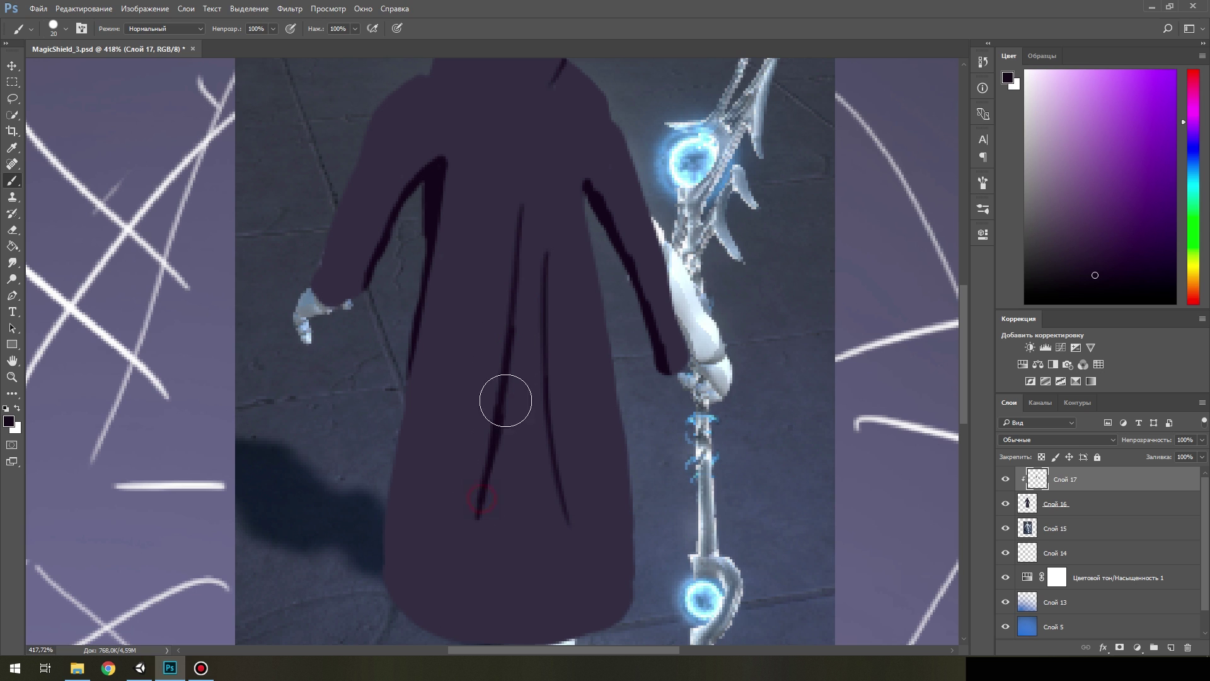
{"action": "left_click_drag", "start_coordinate": [520, 297], "coordinate": [454, 621]}
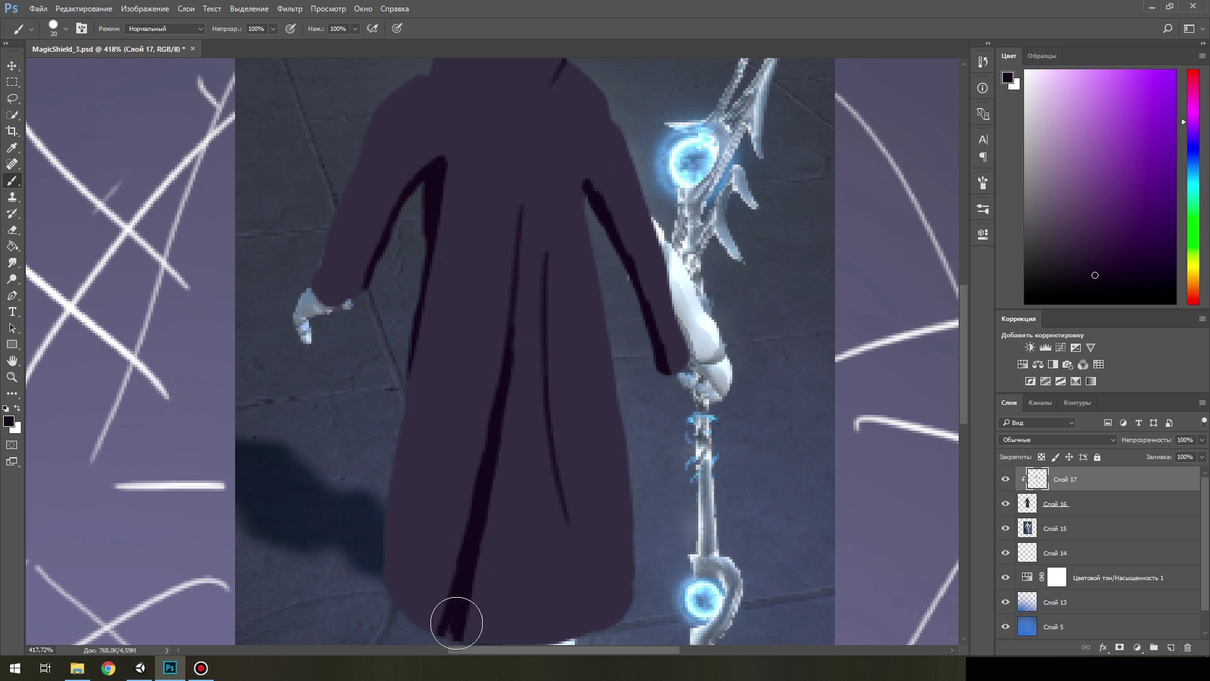
{"action": "key", "text": "ctrl+z"}
{"action": "key", "text": "ctrl+z"}
{"action": "left_click_drag", "start_coordinate": [480, 476], "coordinate": [502, 399]}
{"action": "key", "text": "ctrl+z"}
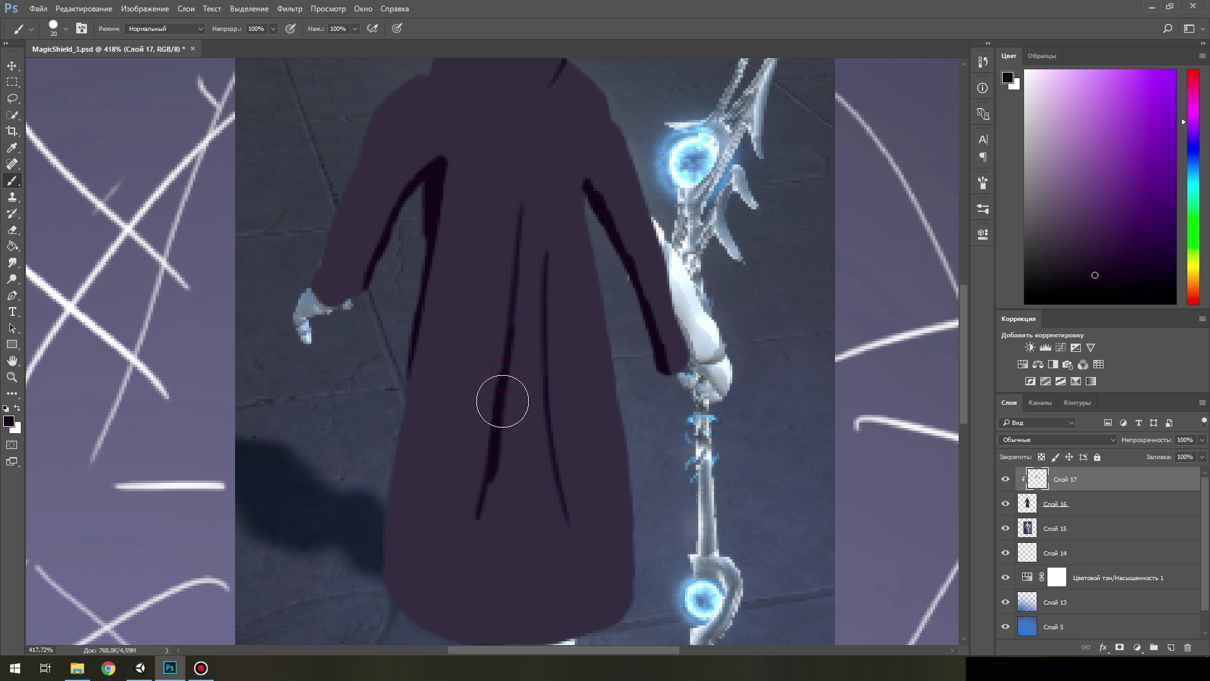
{"action": "mouse_move", "coordinate": [513, 265]}
{"action": "left_mouse_down"}
{"action": "mouse_move", "coordinate": [465, 561]}
{"action": "mouse_move", "coordinate": [522, 498]}
{"action": "left_mouse_up"}
{"action": "key", "text": "ctrl+z"}
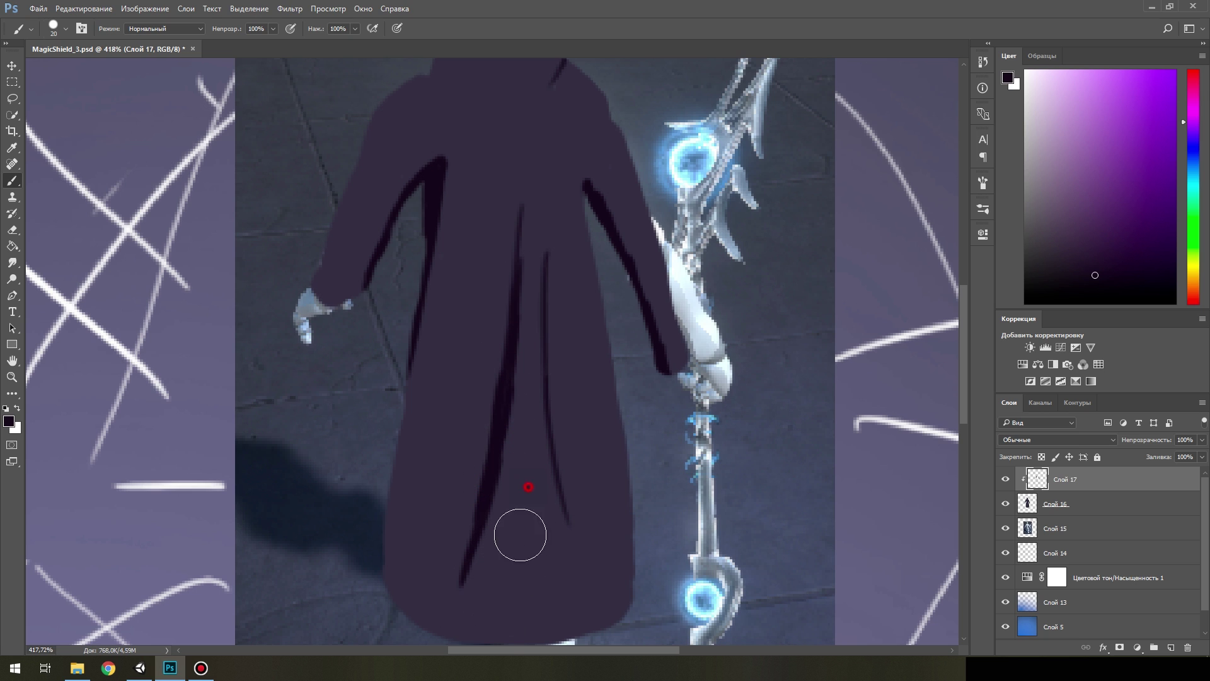
{"action": "scroll", "coordinate": [498, 640], "scroll_direction": "down", "scroll_amount": 2}
{"action": "left_click_drag", "start_coordinate": [490, 603], "coordinate": [509, 555]}
Paint a long thin fold up from the hem and darken the upper robe fold.
{"action": "mouse_move", "coordinate": [591, 596]}
{"action": "left_mouse_down"}
{"action": "mouse_move", "coordinate": [594, 440]}
{"action": "mouse_move", "coordinate": [574, 324]}
{"action": "left_mouse_up"}
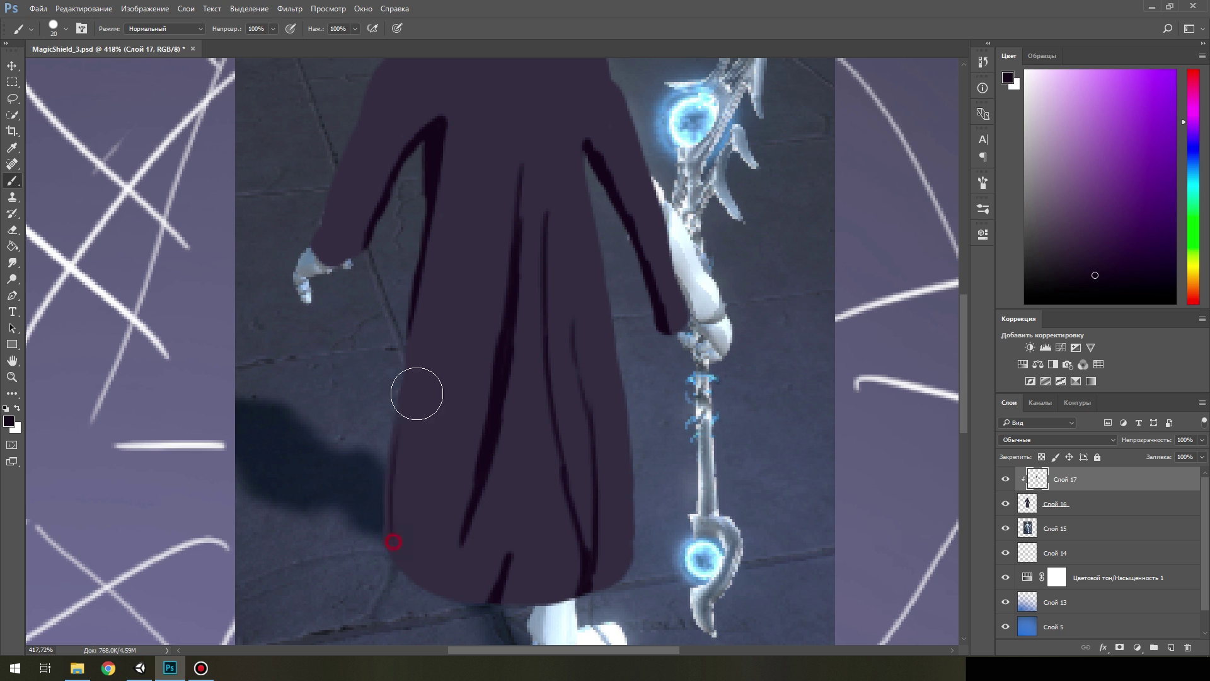
{"action": "key", "text": "ctrl+0"}
{"action": "scroll", "coordinate": [494, 328], "scroll_direction": "up", "scroll_amount": 5}
{"action": "scroll", "coordinate": [494, 329], "scroll_direction": "down", "scroll_amount": 2}
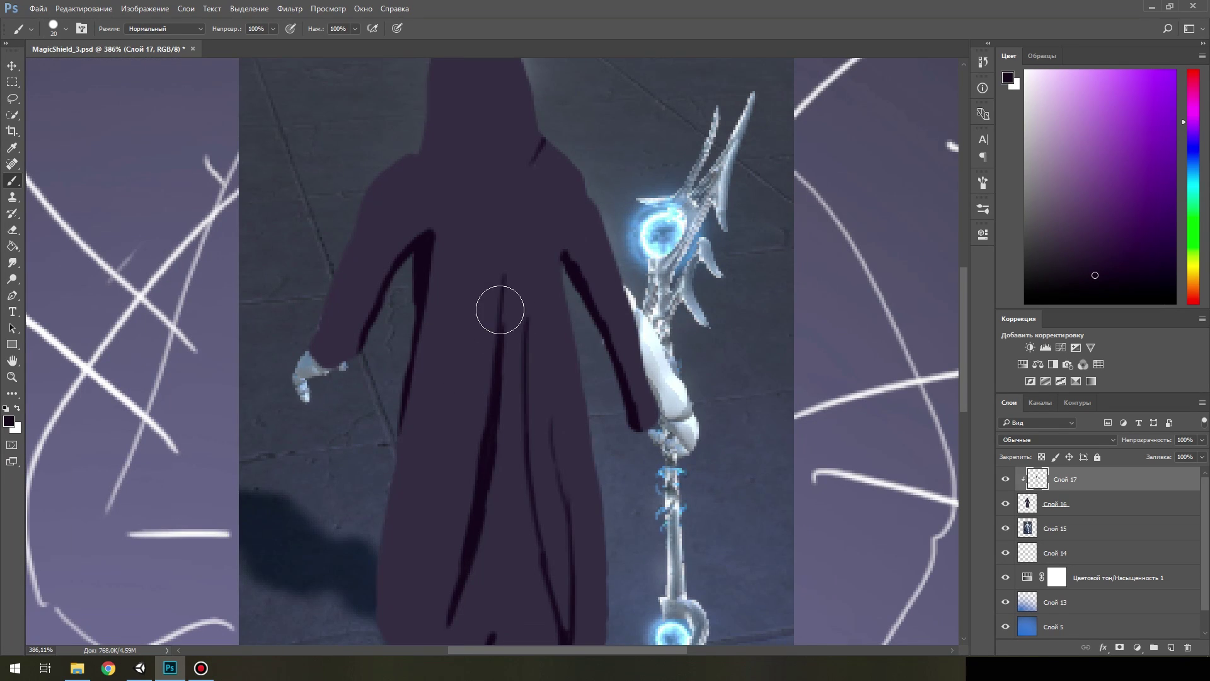
{"action": "left_click_drag", "start_coordinate": [498, 346], "coordinate": [491, 432]}
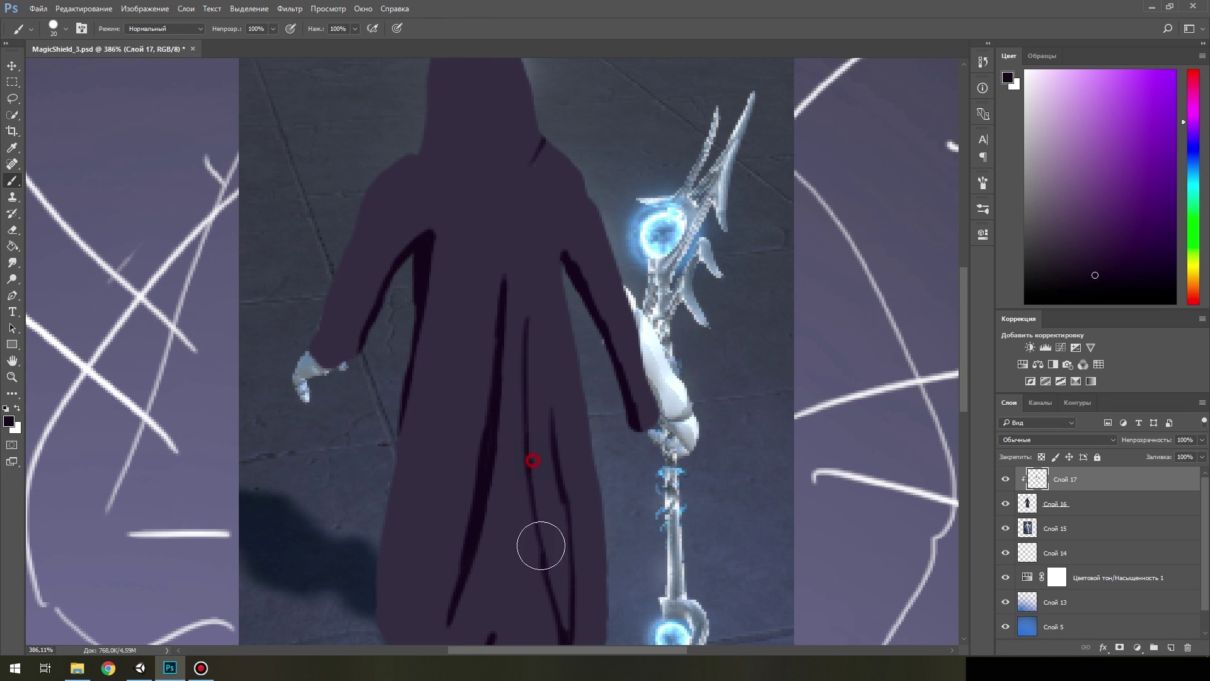
{"action": "mouse_move", "coordinate": [549, 570]}
{"action": "left_mouse_down"}
{"action": "mouse_move", "coordinate": [530, 482]}
{"action": "mouse_move", "coordinate": [528, 342]}
{"action": "left_mouse_up"}
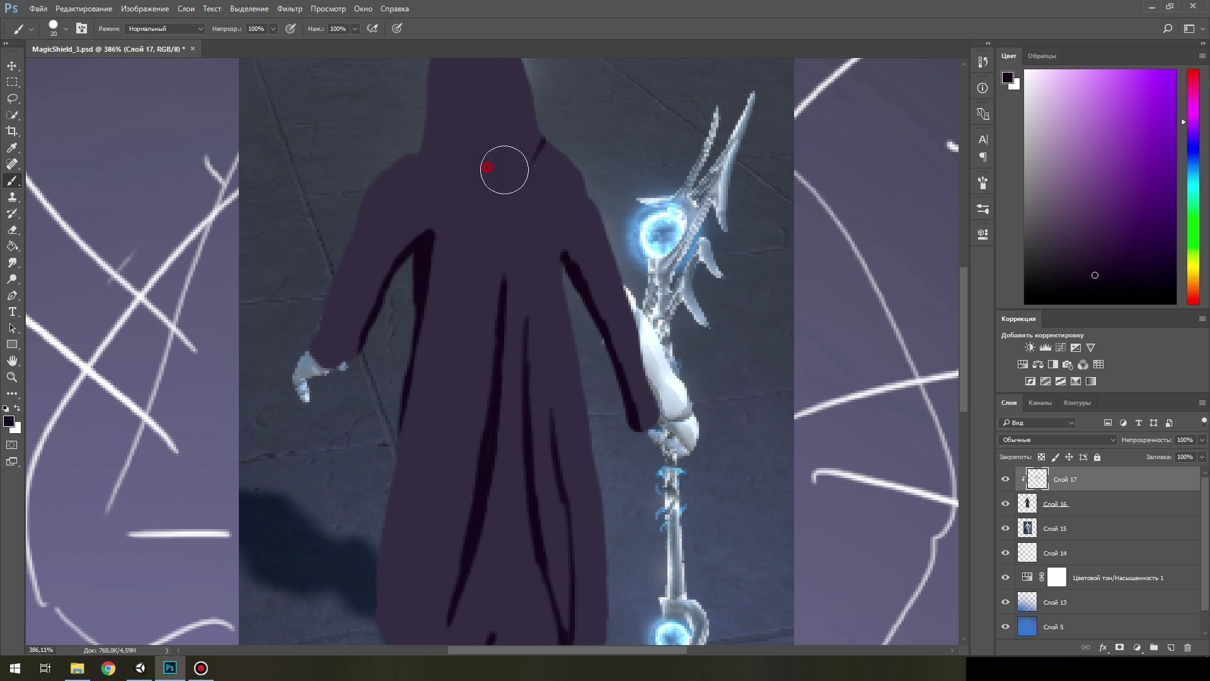
Add a short fold at the hood's neck and a small dark stroke on the hood edge.
{"action": "left_click_drag", "start_coordinate": [488, 167], "coordinate": [536, 151]}
{"action": "scroll", "coordinate": [542, 237], "scroll_direction": "up", "scroll_amount": 3}
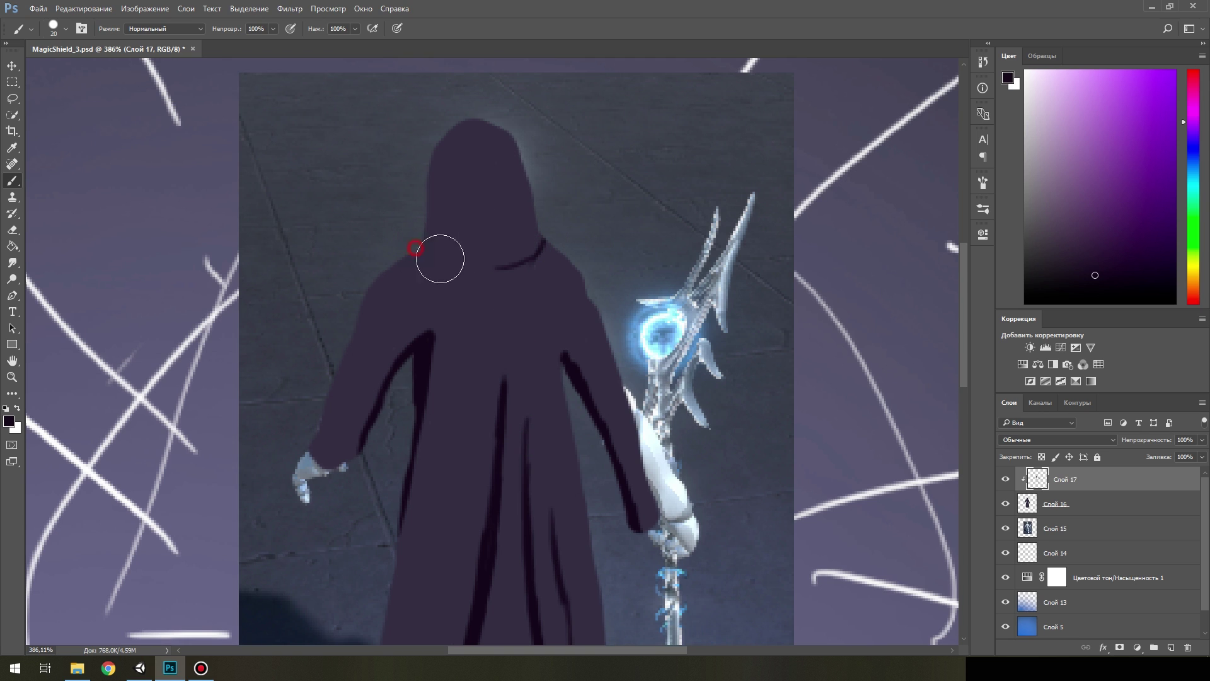
{"action": "mouse_move", "coordinate": [446, 154]}
{"action": "left_mouse_down"}
{"action": "mouse_move", "coordinate": [438, 225]}
{"action": "mouse_move", "coordinate": [477, 266]}
{"action": "left_mouse_up"}
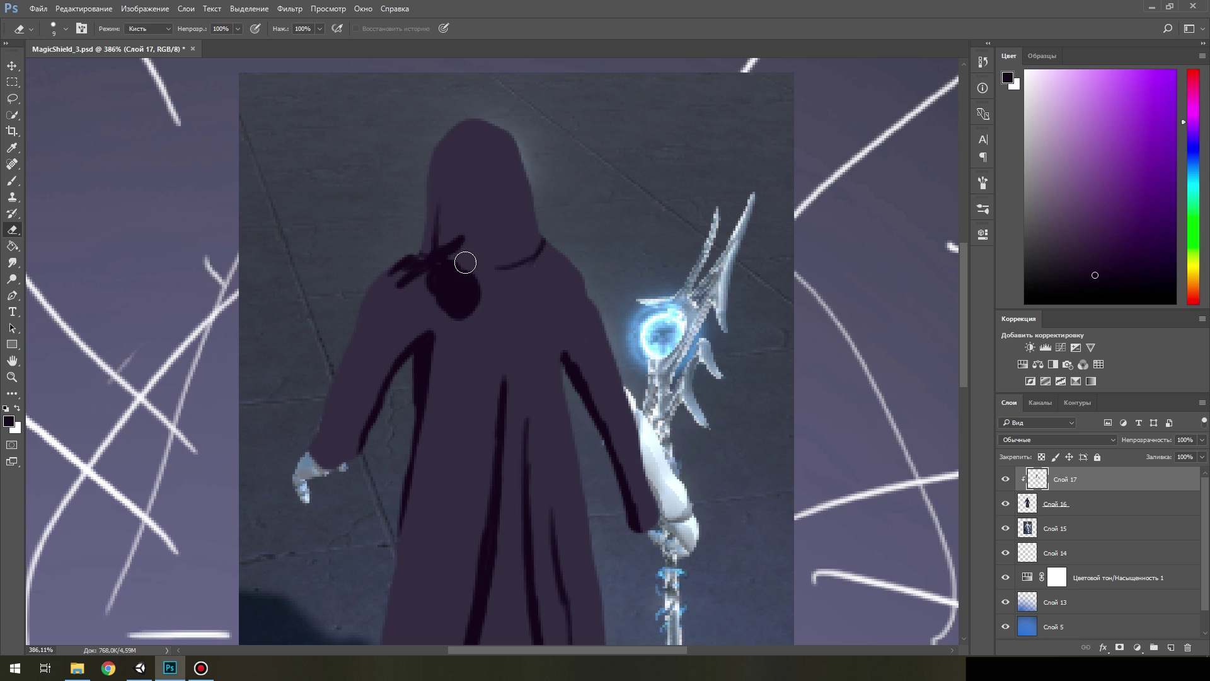
{"action": "key", "text": "ctrl+alt+z"}
{"action": "key", "text": "ctrl+alt+z"}
{"action": "key", "text": "ctrl+alt+z"}
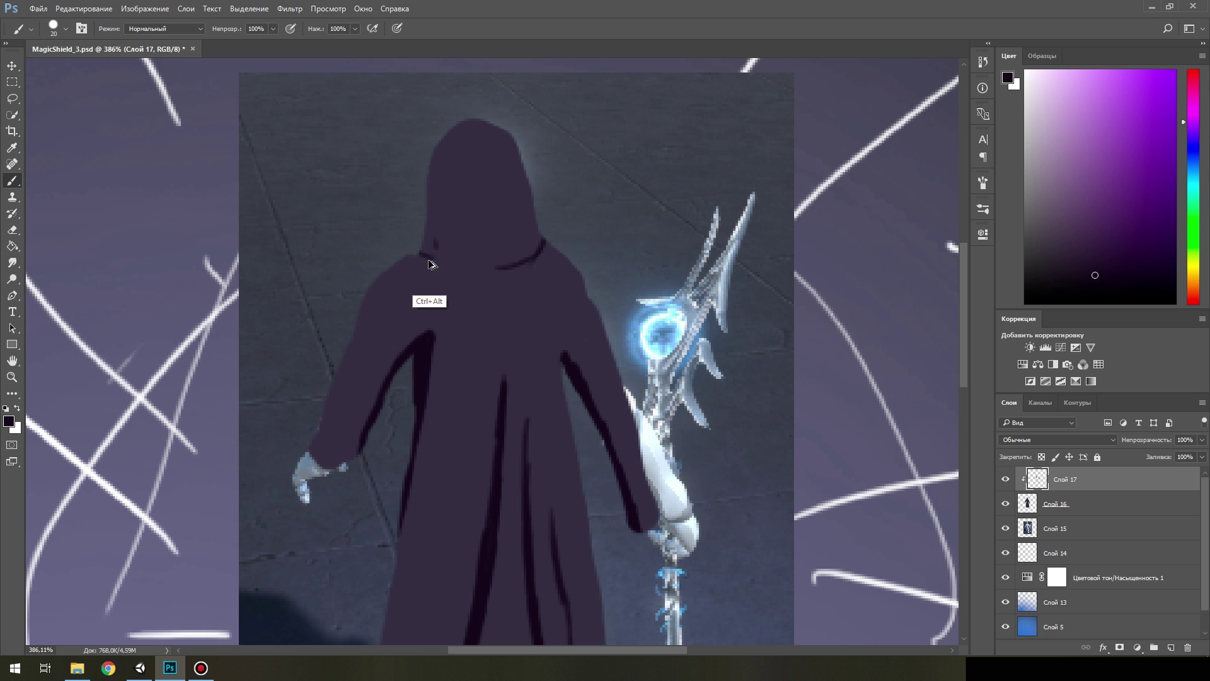
{"action": "left_click_drag", "start_coordinate": [430, 253], "coordinate": [435, 246]}
{"action": "scroll", "coordinate": [452, 278], "scroll_direction": "down", "scroll_amount": 10}
{"action": "scroll", "coordinate": [444, 240], "scroll_direction": "up", "scroll_amount": 9}
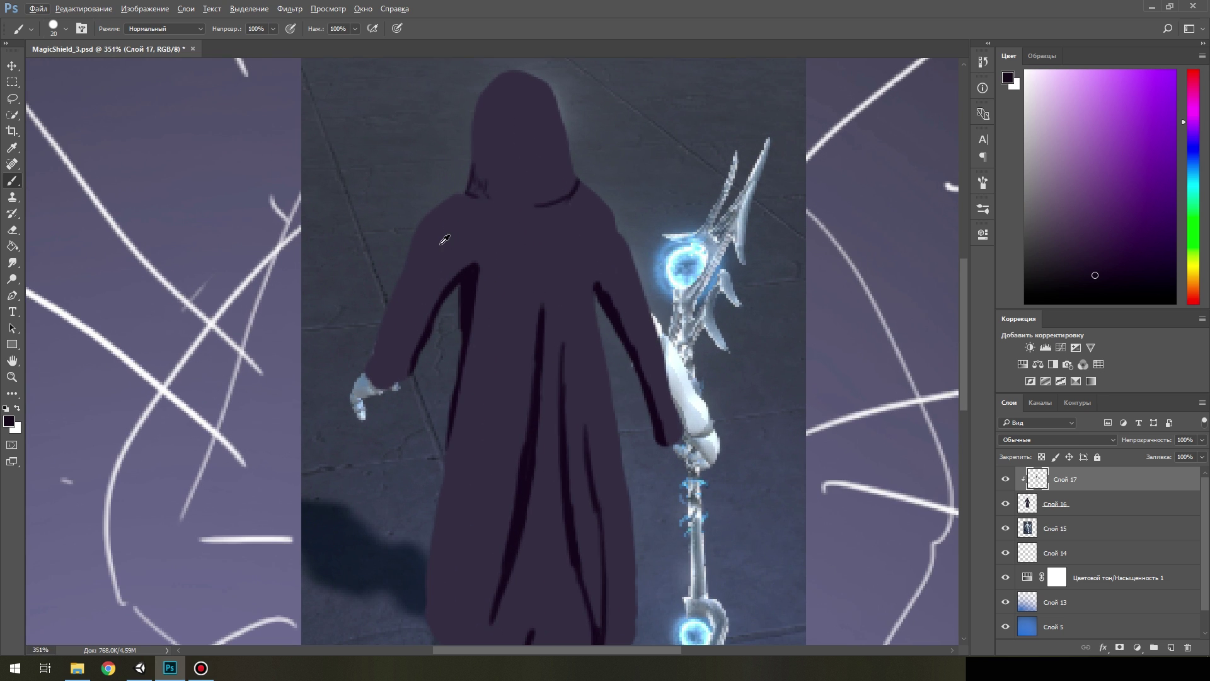
Smudge and soften the sleeve fold lines, then return to the brush.
{"action": "key", "text": "r"}
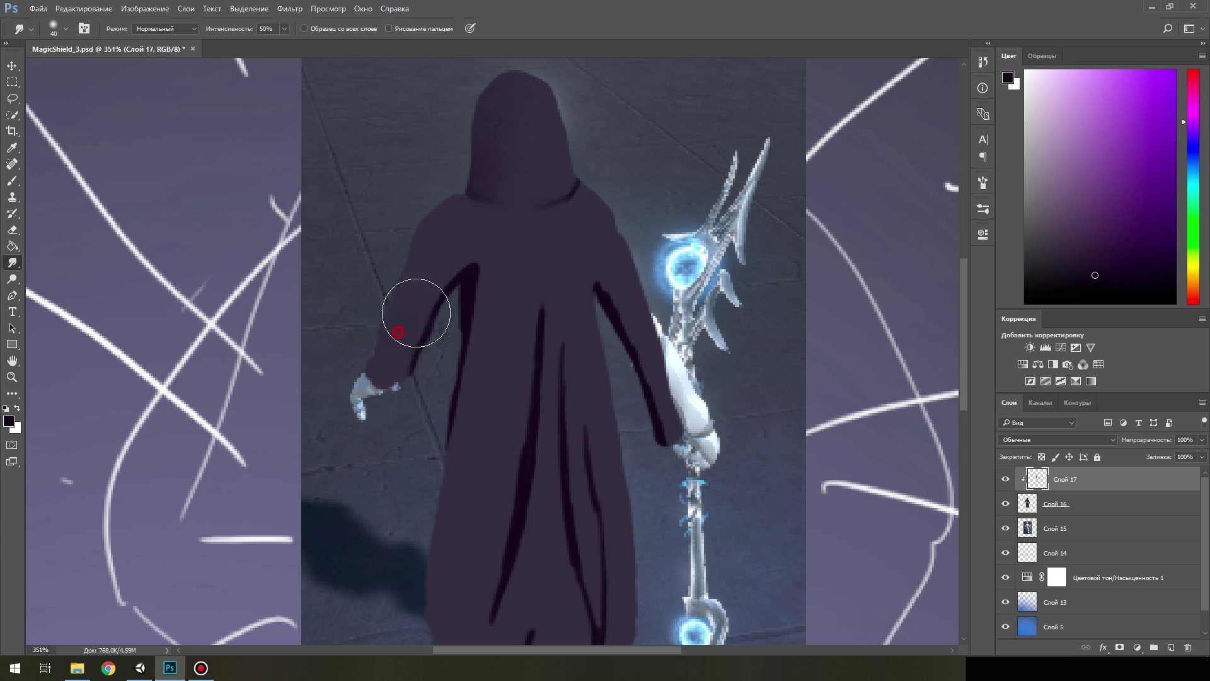
{"action": "left_click_drag", "start_coordinate": [405, 318], "coordinate": [403, 344]}
{"action": "mouse_move", "coordinate": [653, 413]}
{"action": "left_mouse_down"}
{"action": "mouse_move", "coordinate": [625, 326]}
{"action": "mouse_move", "coordinate": [614, 354]}
{"action": "left_mouse_up"}
{"action": "key", "text": "b"}
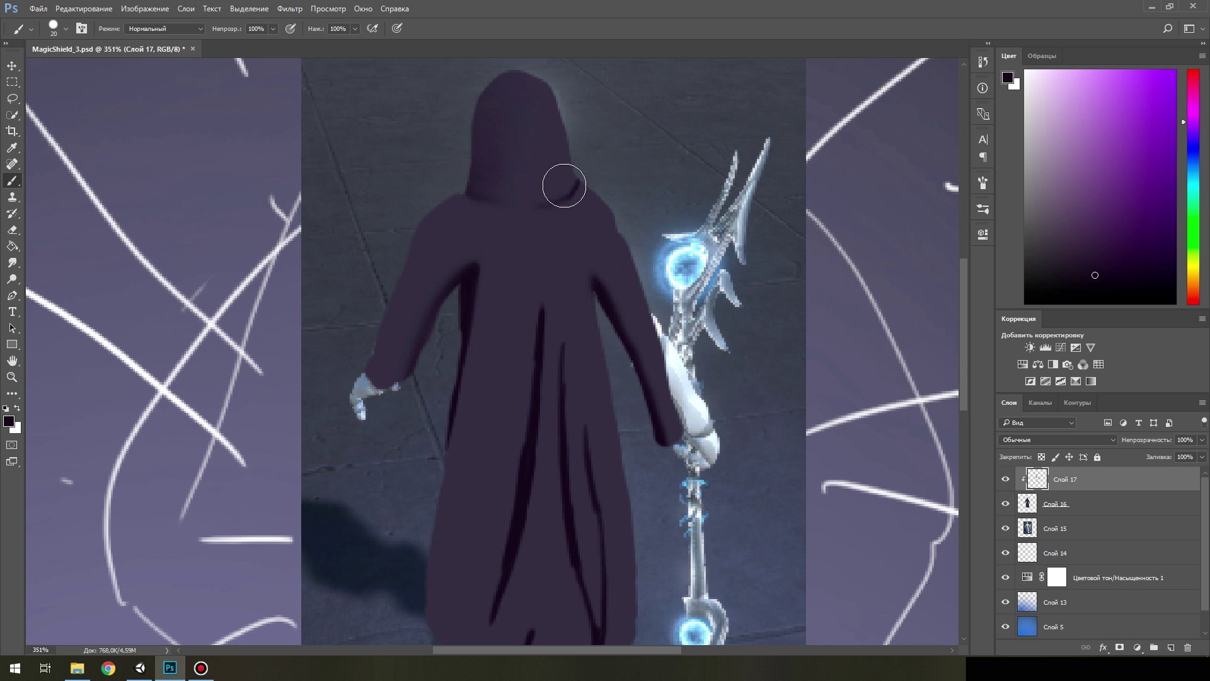
{"action": "scroll", "coordinate": [569, 339], "scroll_direction": "down", "scroll_amount": 3}
Hide and delete the staff reference layer.
{"action": "scroll", "coordinate": [569, 338], "scroll_direction": "down", "scroll_amount": 2}
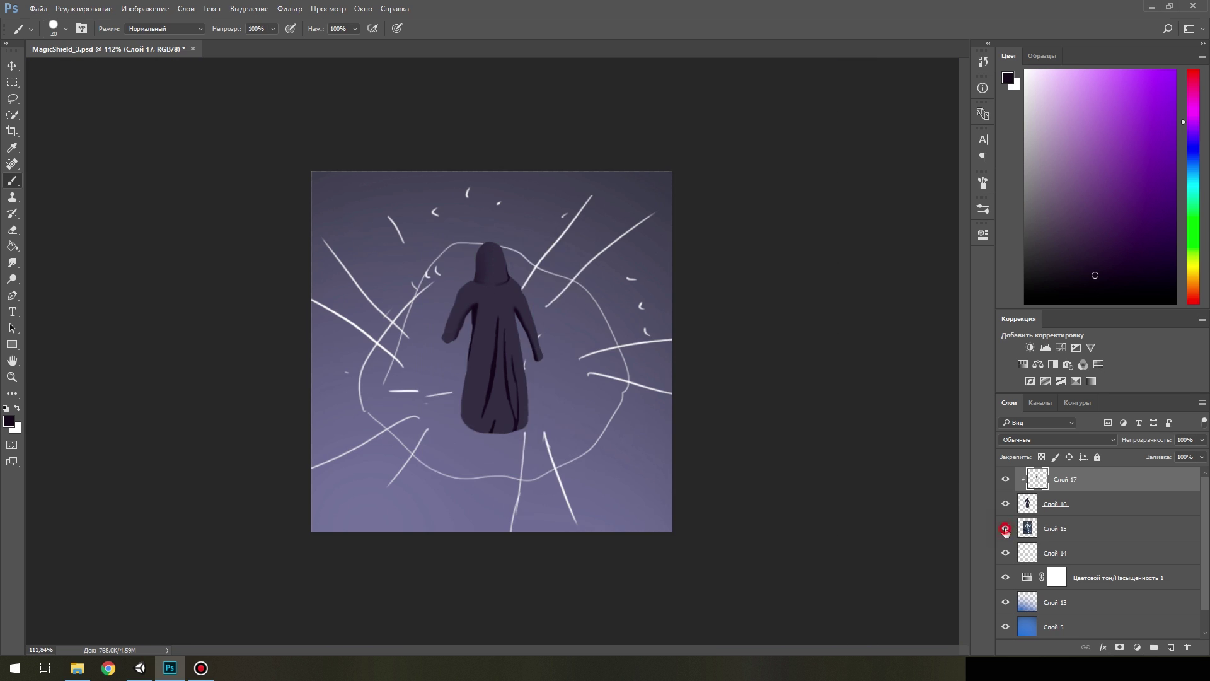
{"action": "left_click", "coordinate": [1046, 528]}
{"action": "key", "text": "Delete"}
{"action": "scroll", "coordinate": [497, 378], "scroll_direction": "up", "scroll_amount": 5}
{"action": "scroll", "coordinate": [497, 378], "scroll_direction": "down", "scroll_amount": 2}
{"action": "key", "text": "alt+bracketright"}
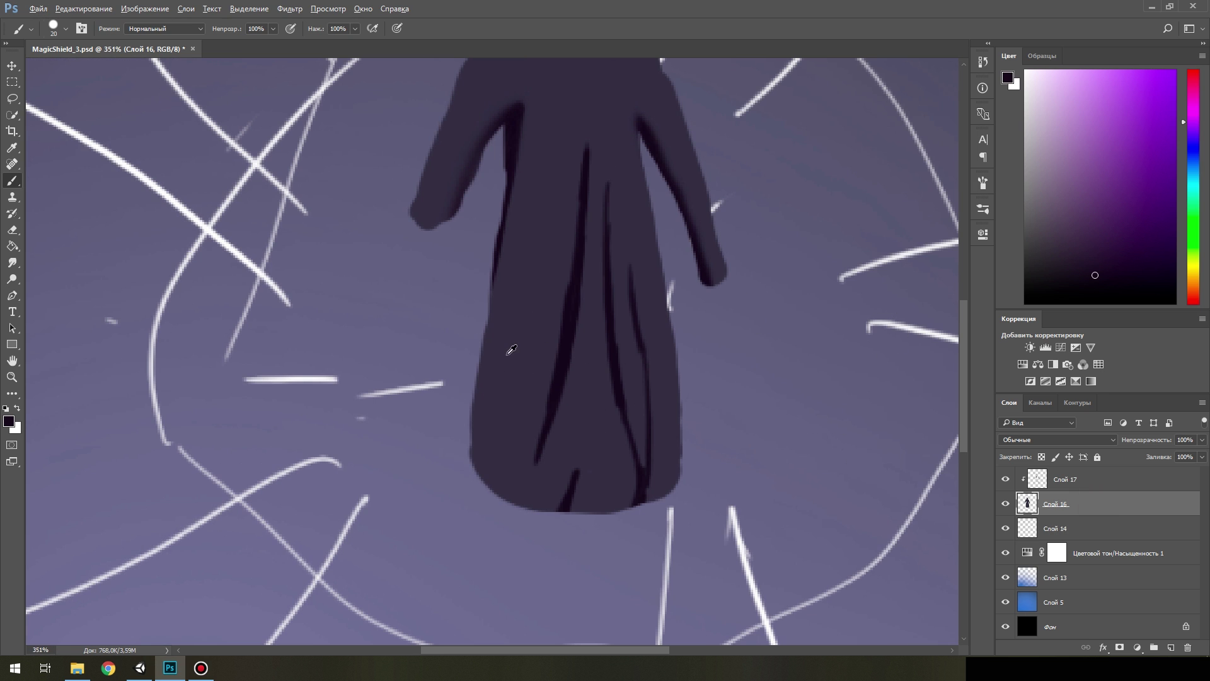
Smooth the robe's left and right edges and add a light mark at the hem fold tip.
{"action": "left_click", "coordinate": [504, 310], "text": "alt"}
{"action": "left_click_drag", "start_coordinate": [487, 316], "coordinate": [481, 426]}
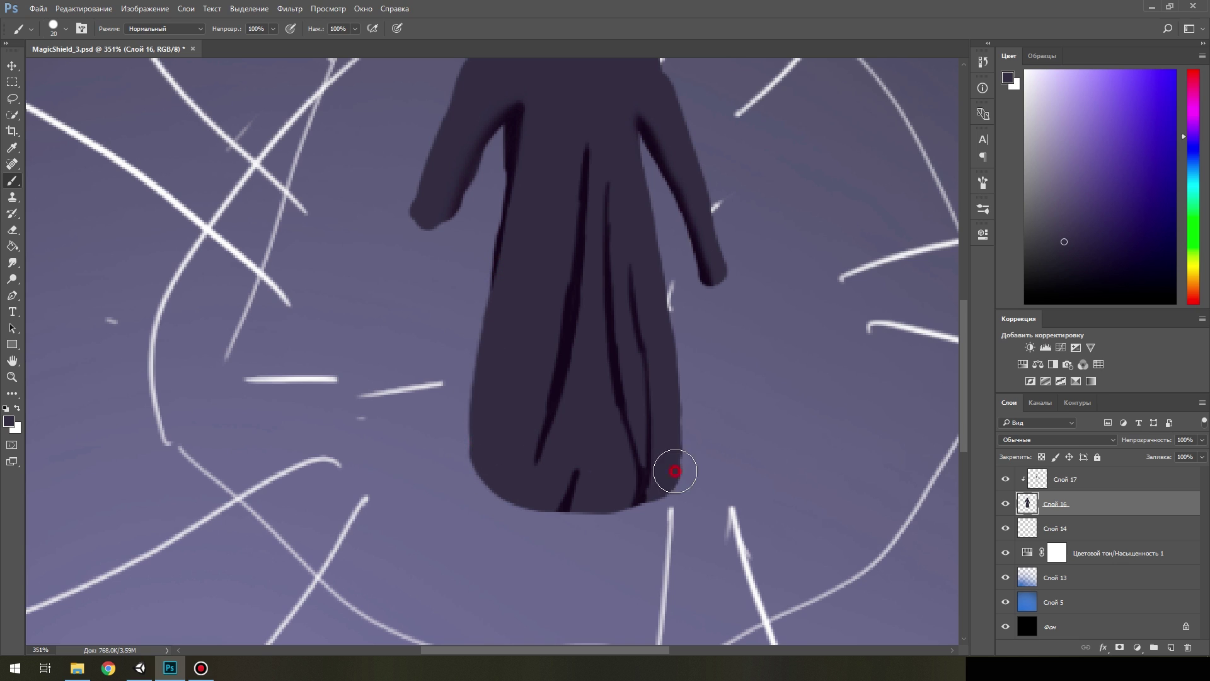
{"action": "left_click_drag", "start_coordinate": [673, 474], "coordinate": [672, 363]}
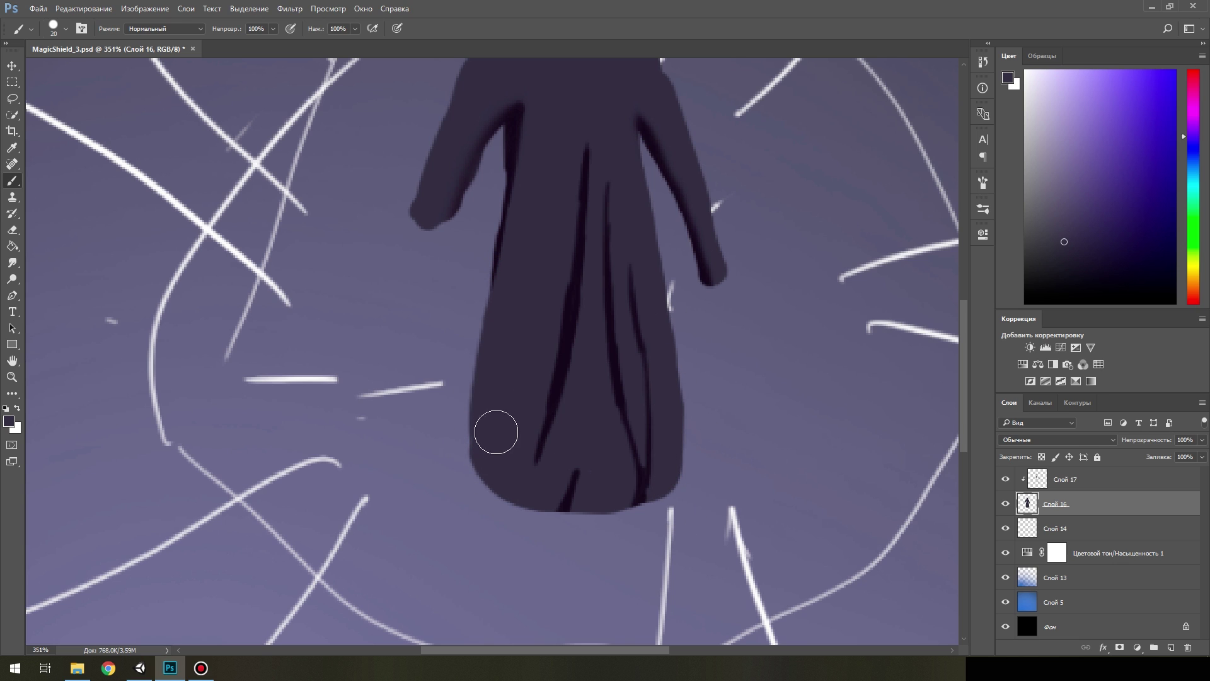
{"action": "key", "text": "e"}
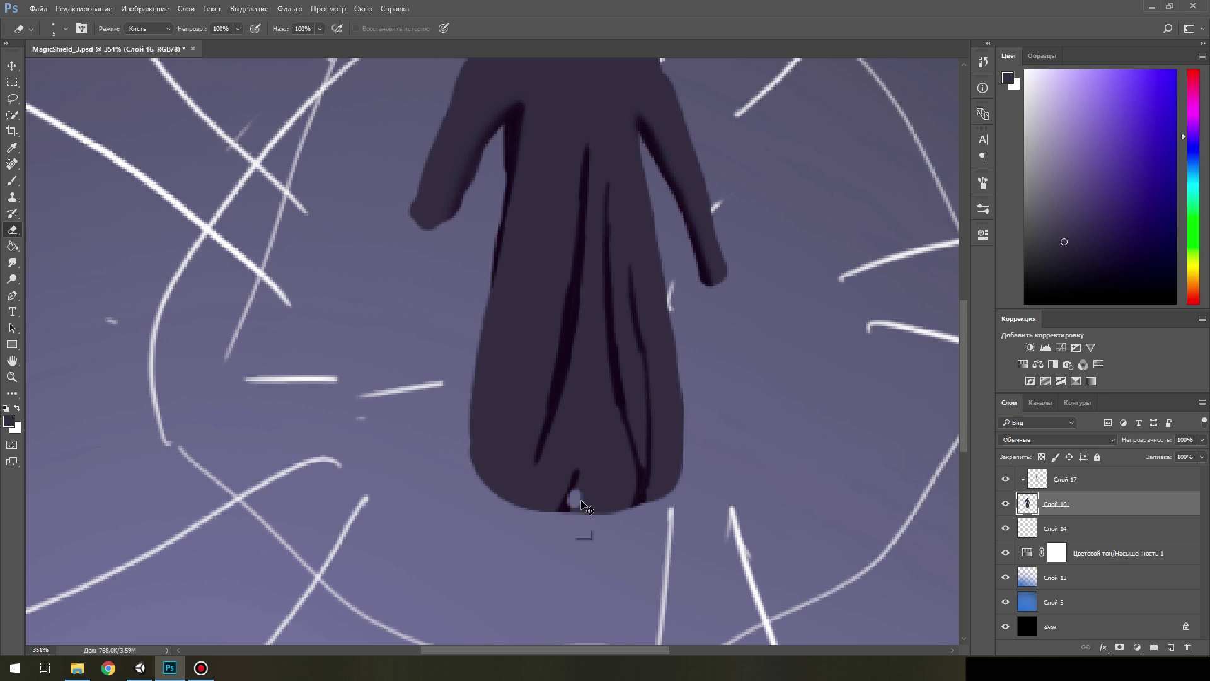
{"action": "key", "text": "b"}
{"action": "key", "text": "ctrl"}
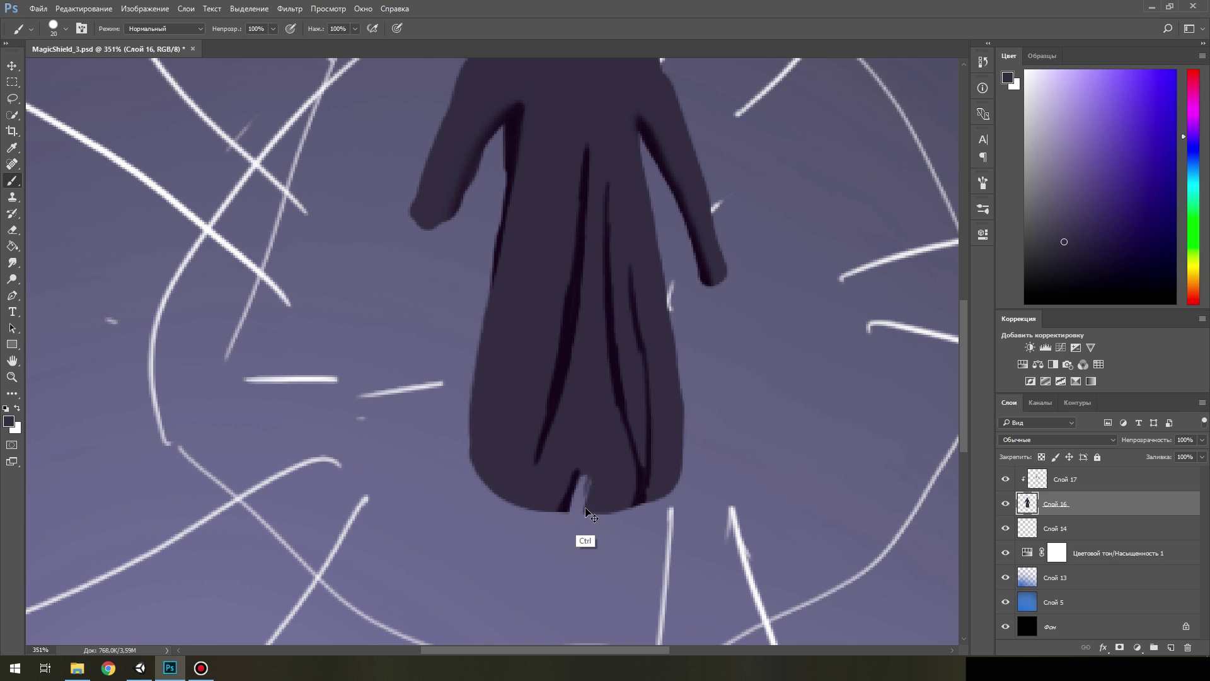
{"action": "left_click_drag", "start_coordinate": [576, 500], "coordinate": [583, 497]}
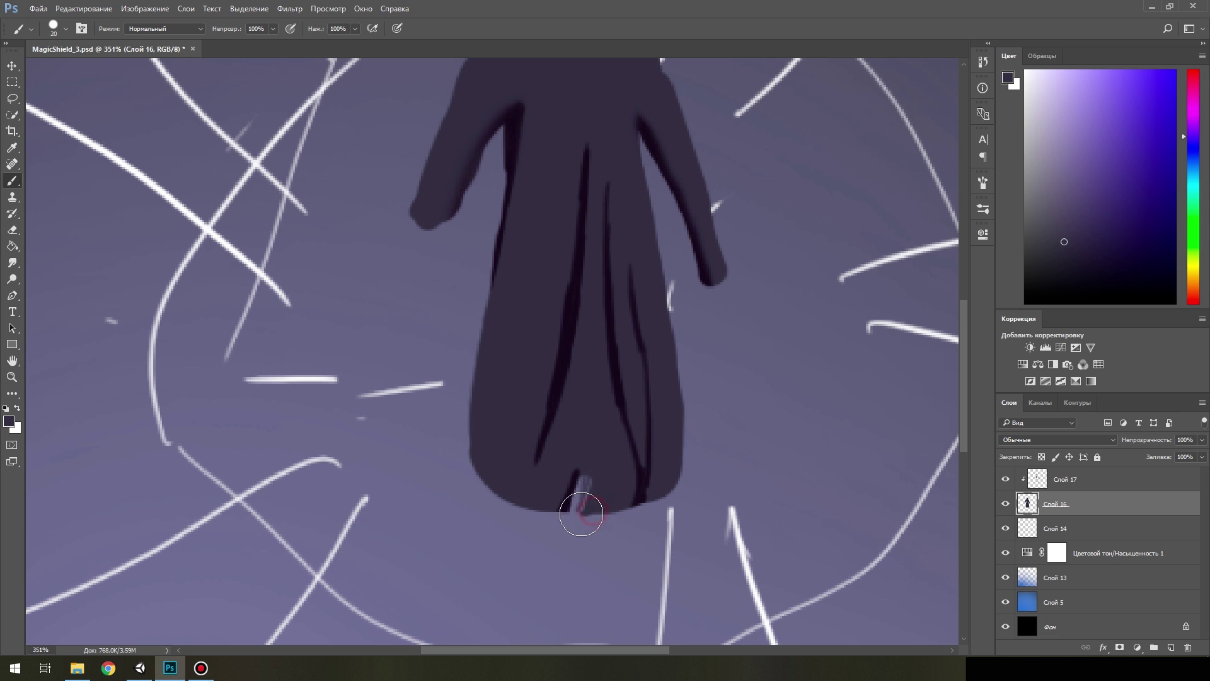
{"action": "left_click", "coordinate": [498, 489]}
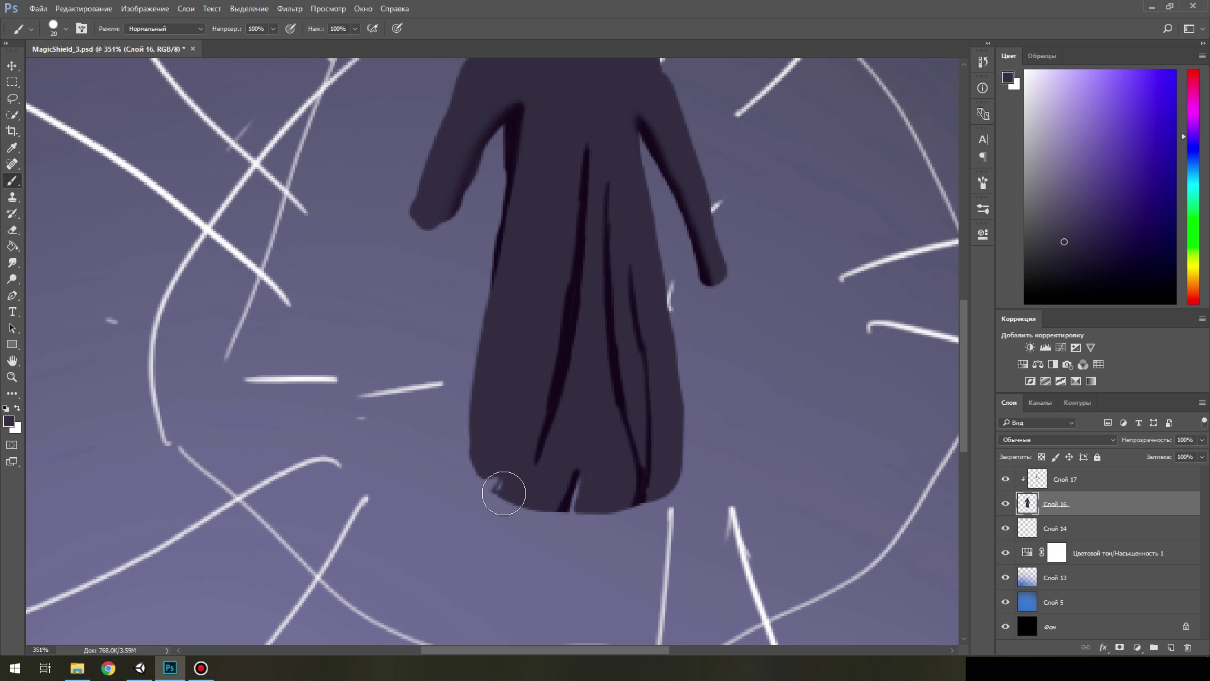
Touch up the robe's lower-left edge and fill the notch at its hem.
{"action": "scroll", "coordinate": [568, 597], "scroll_direction": "down", "scroll_amount": 5}
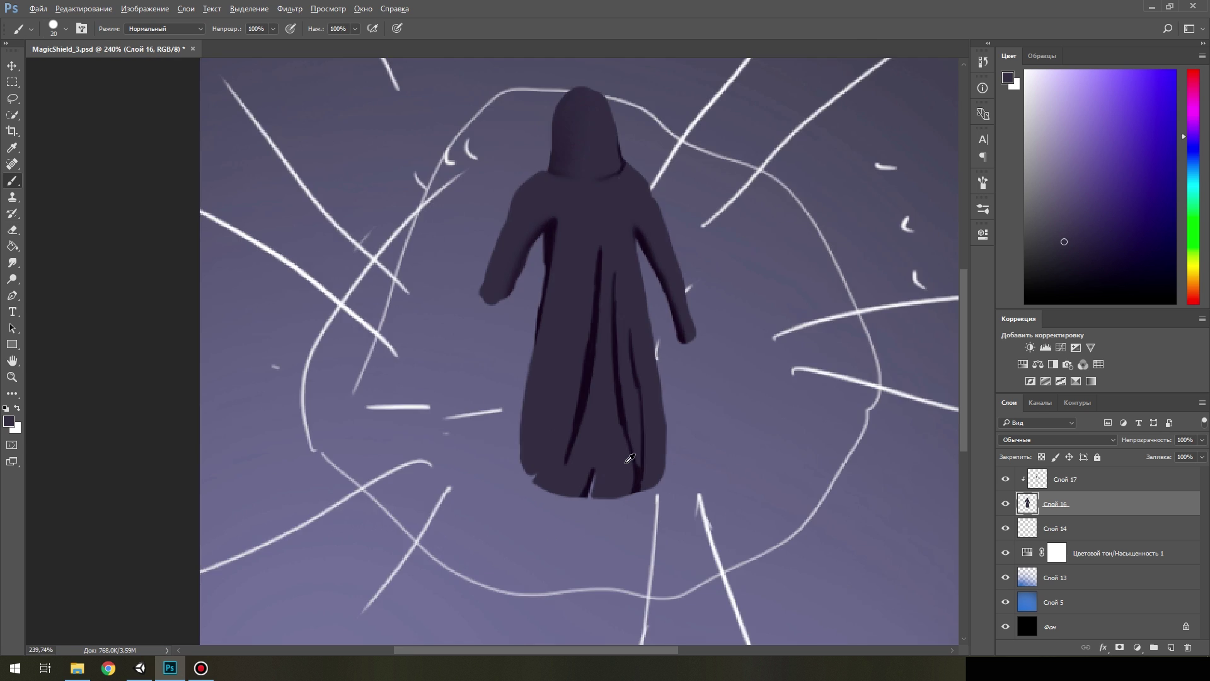
{"action": "scroll", "coordinate": [630, 442], "scroll_direction": "down", "scroll_amount": 2}
{"action": "scroll", "coordinate": [462, 470], "scroll_direction": "up", "scroll_amount": 8}
{"action": "scroll", "coordinate": [461, 470], "scroll_direction": "down", "scroll_amount": 4}
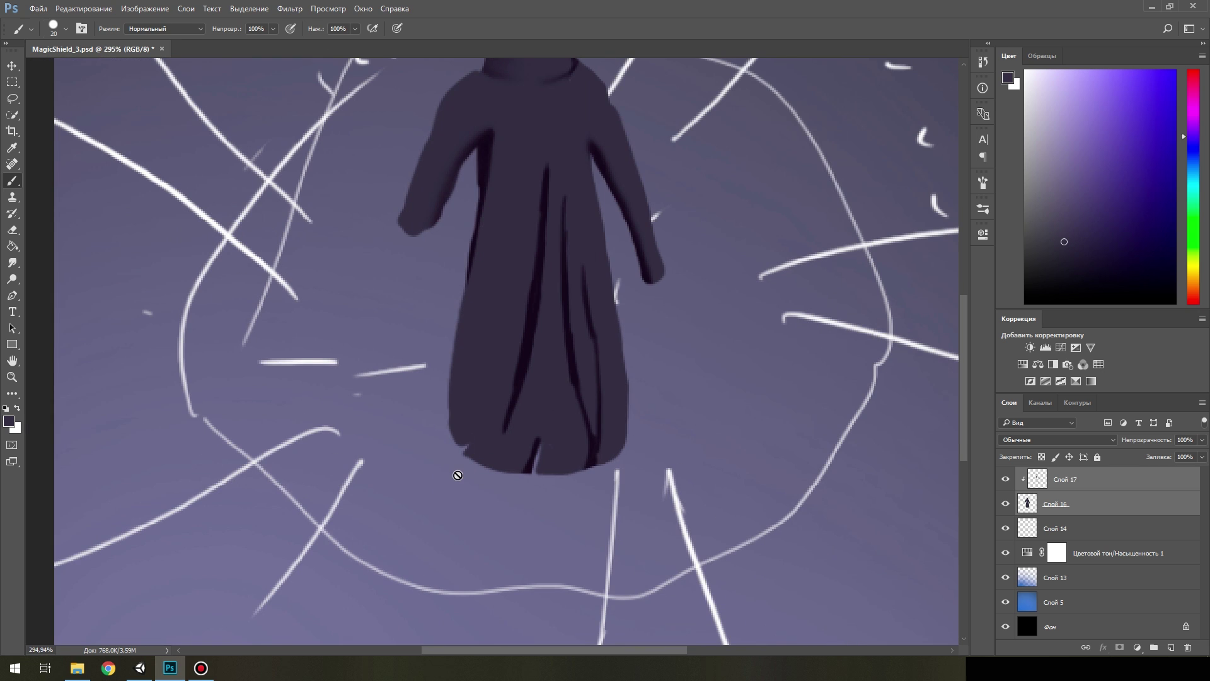
{"action": "left_click", "coordinate": [1091, 509]}
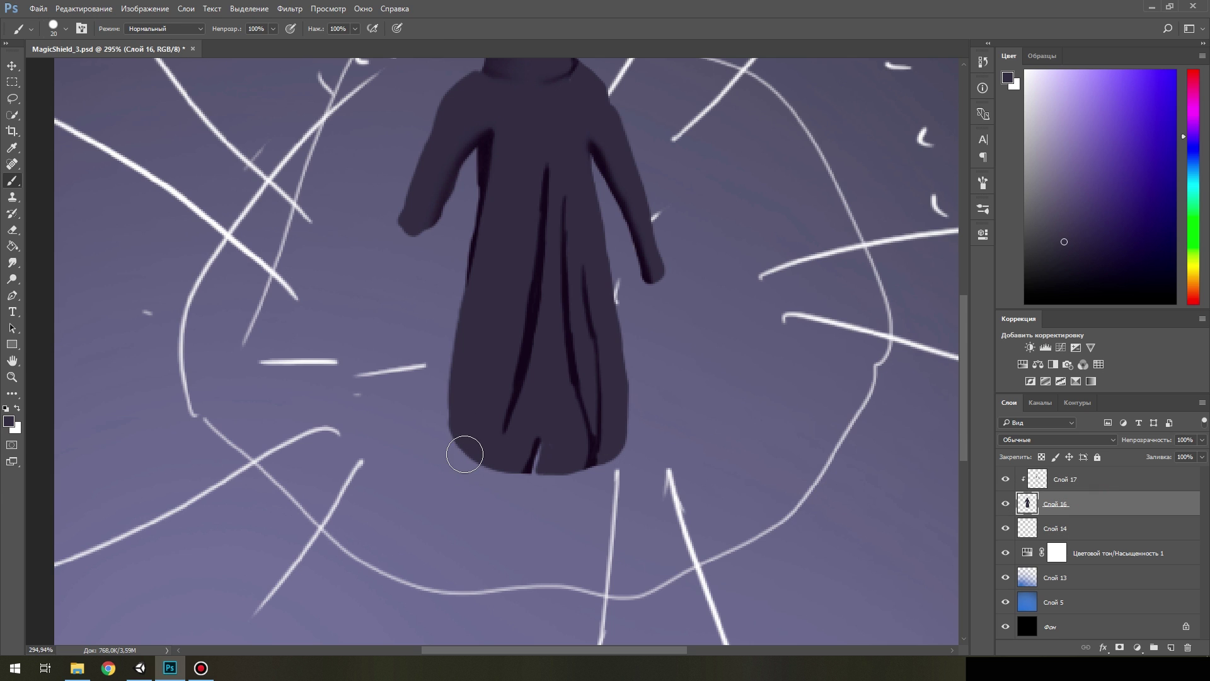
{"action": "left_click", "coordinate": [470, 453]}
Paint a dark edge down the right sleeve and sample a darker robe purple.
{"action": "scroll", "coordinate": [476, 408], "scroll_direction": "down", "scroll_amount": 5}
{"action": "scroll", "coordinate": [454, 378], "scroll_direction": "up", "scroll_amount": 2}
{"action": "scroll", "coordinate": [442, 366], "scroll_direction": "up", "scroll_amount": 1}
{"action": "scroll", "coordinate": [428, 350], "scroll_direction": "up", "scroll_amount": 2}
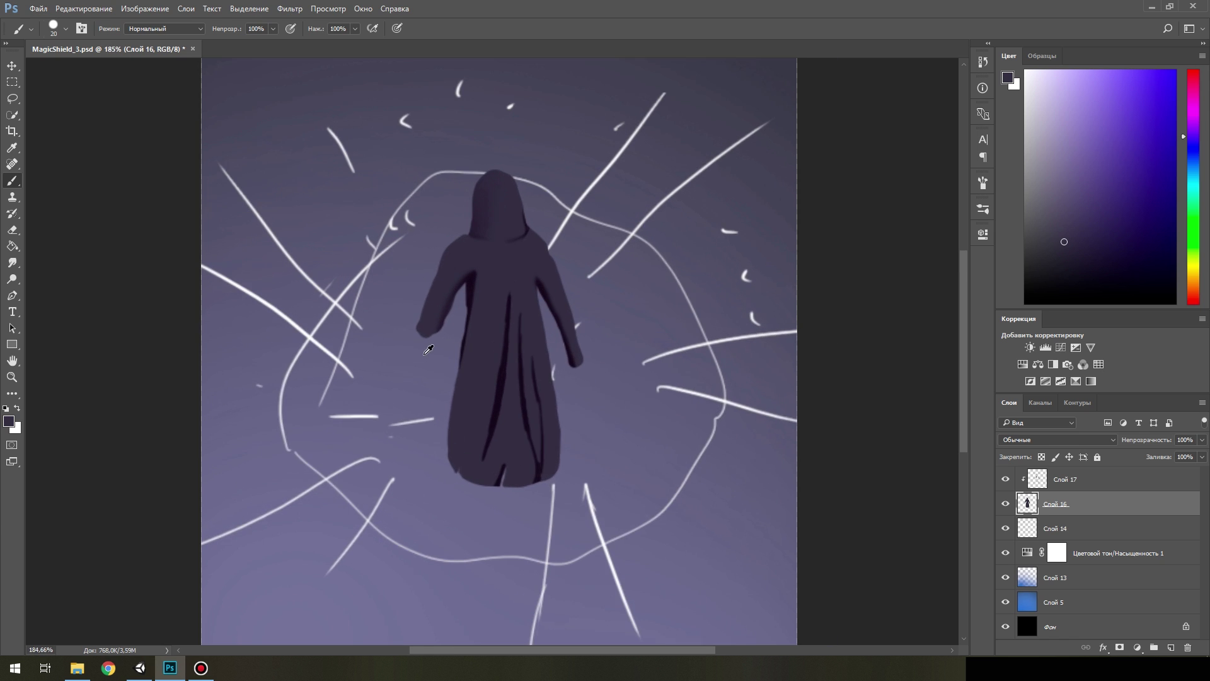
{"action": "scroll", "coordinate": [479, 328], "scroll_direction": "up", "scroll_amount": 3}
{"action": "left_click_drag", "start_coordinate": [517, 253], "coordinate": [552, 374]}
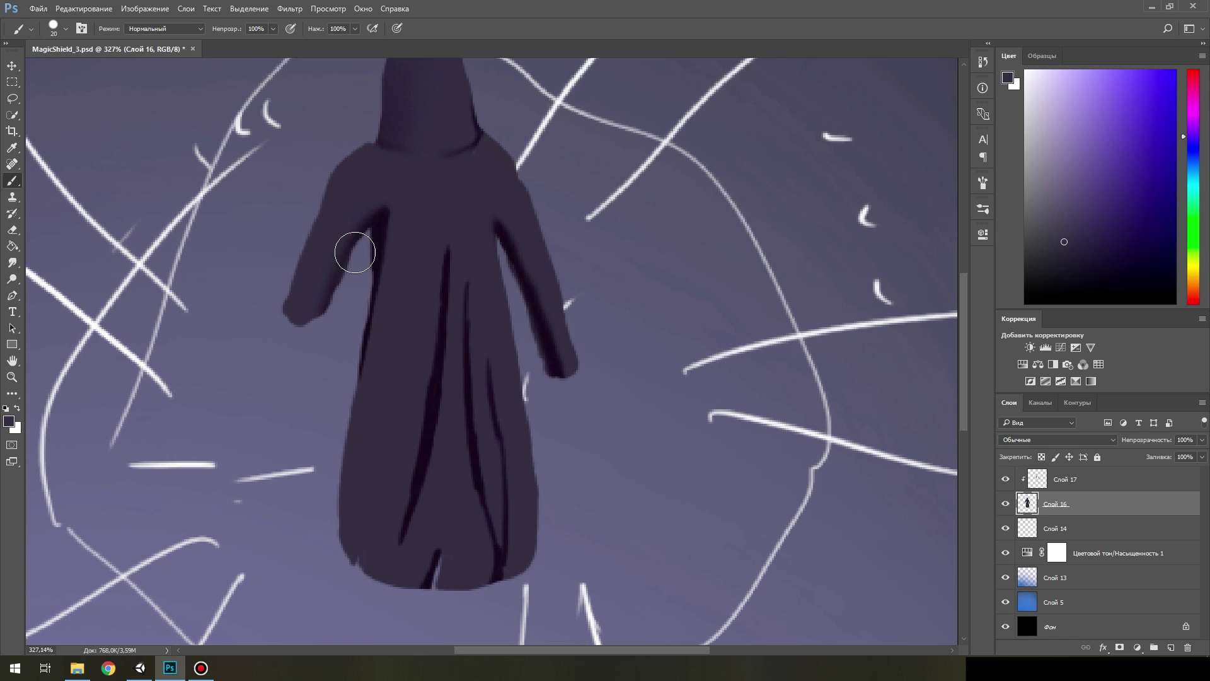
{"action": "key", "text": "alt+bracketright"}
Snip the Unity character and paste it into the Photoshop document as a new layer.
{"action": "left_click", "coordinate": [348, 270], "text": "alt"}
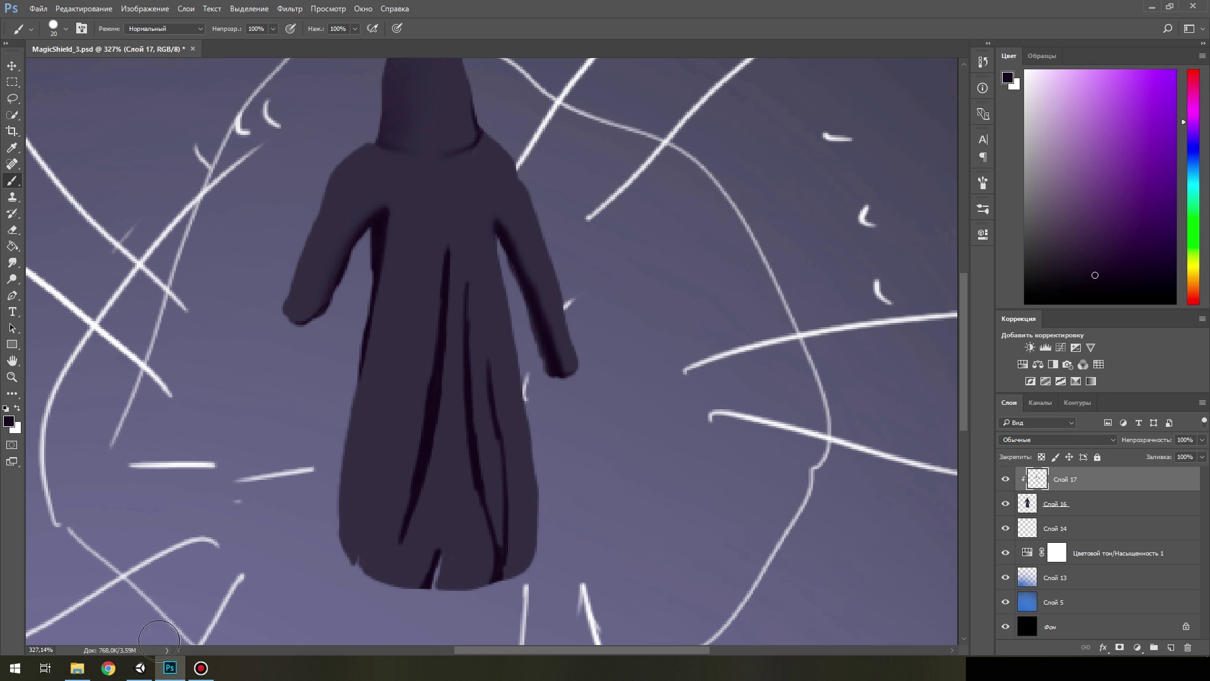
{"action": "left_click", "coordinate": [140, 668]}
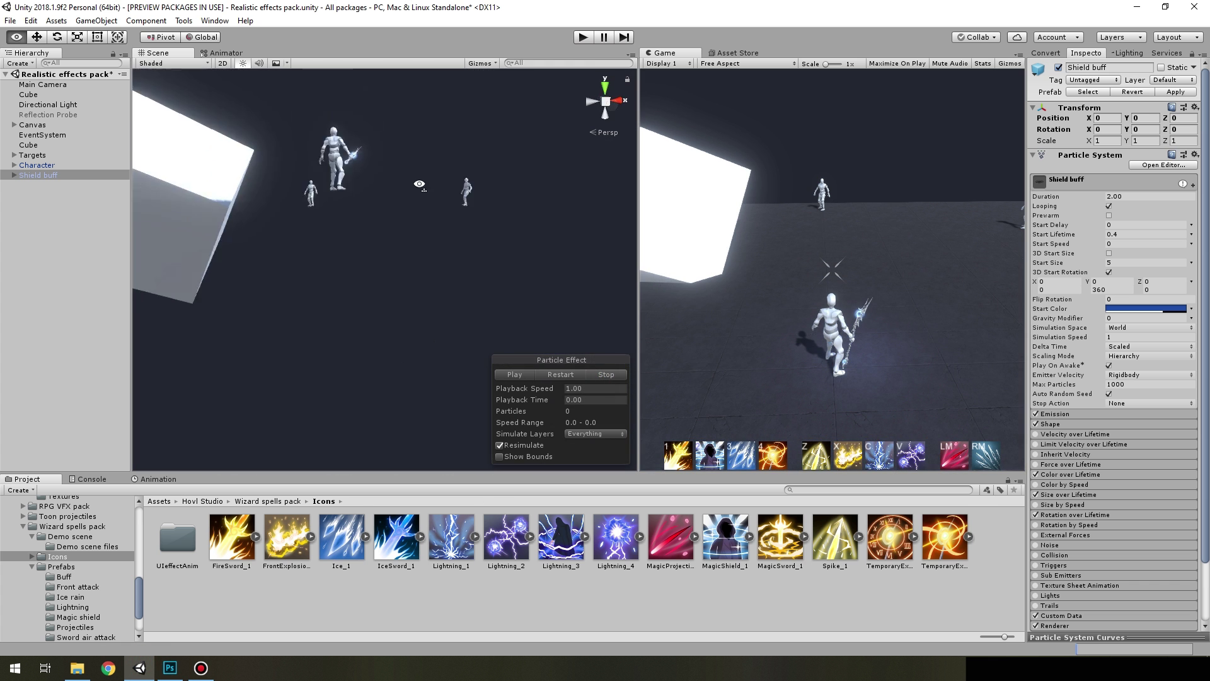
{"action": "left_click_drag", "start_coordinate": [301, 143], "coordinate": [418, 345]}
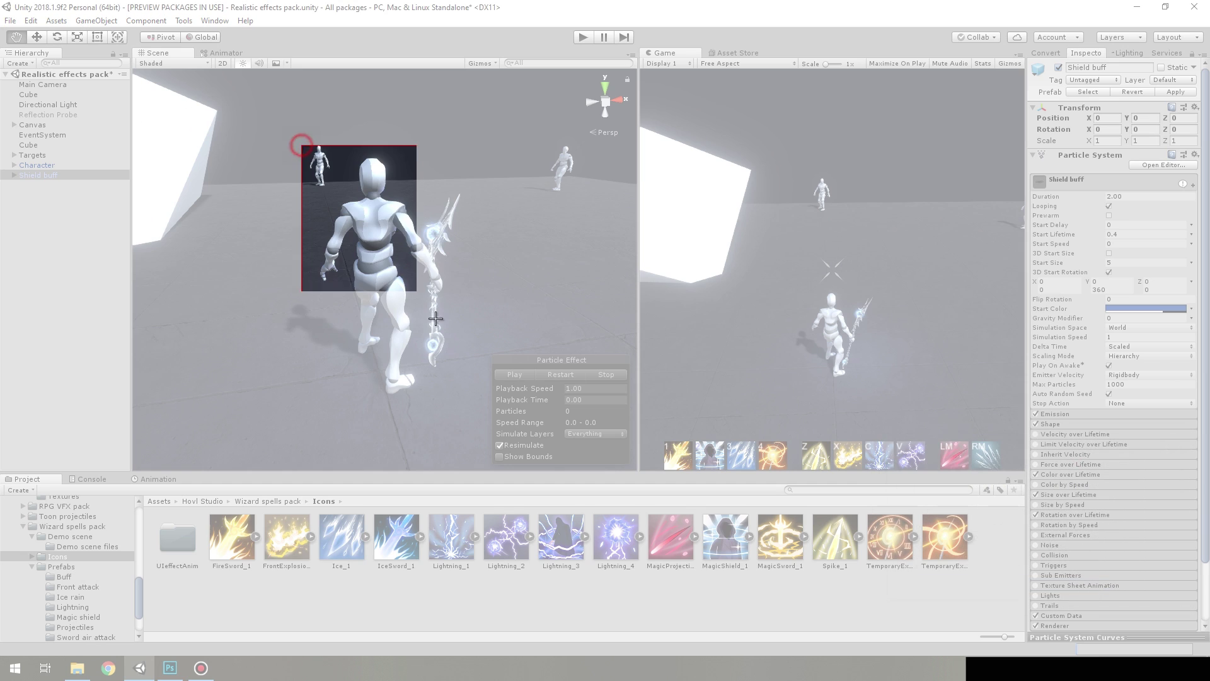
{"action": "left_click", "coordinate": [169, 667]}
{"action": "key", "text": "ctrl+v"}
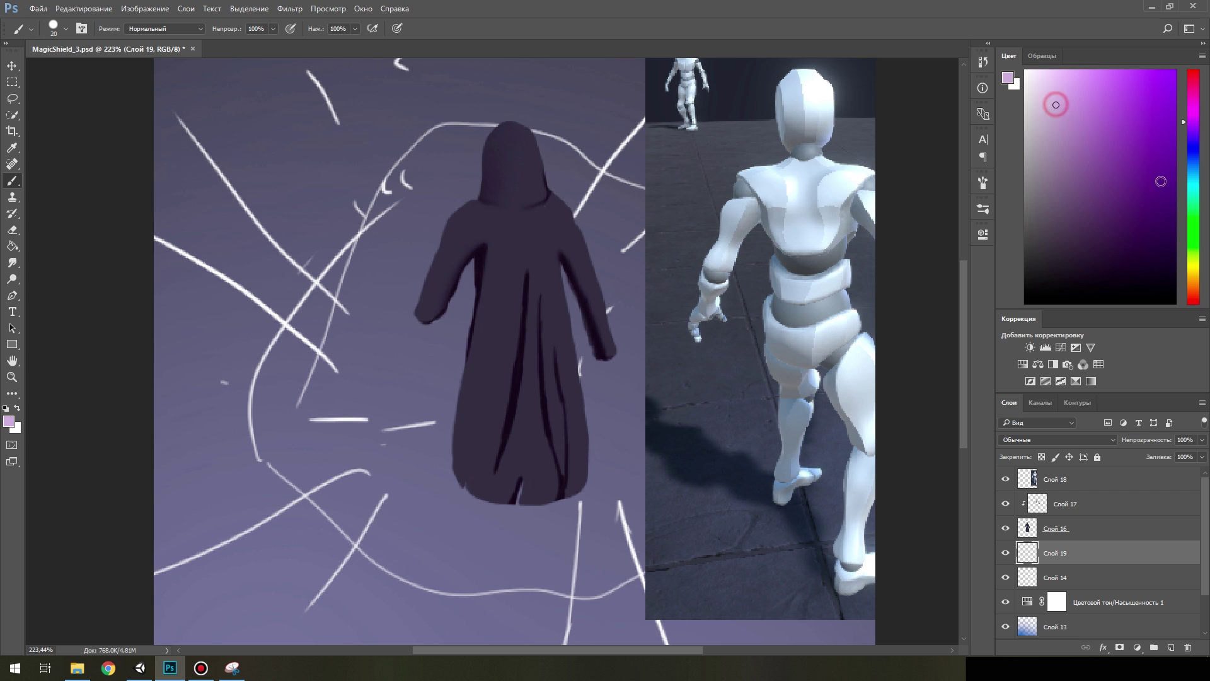
Choose a pale pink skin colour, slide the Unity snapshot aside, and return to the hands layer.
{"action": "left_click", "coordinate": [1192, 294]}
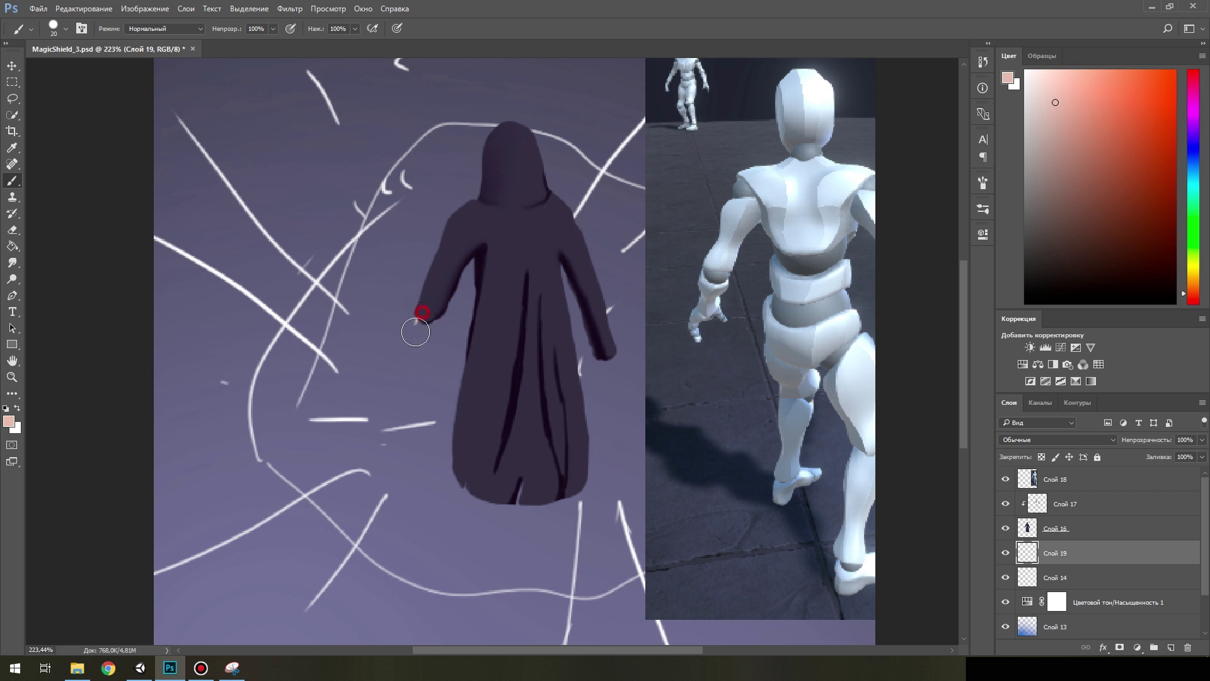
{"action": "key", "text": "ctrl+alt+z"}
{"action": "scroll", "coordinate": [410, 470], "scroll_direction": "right", "scroll_amount": 3}
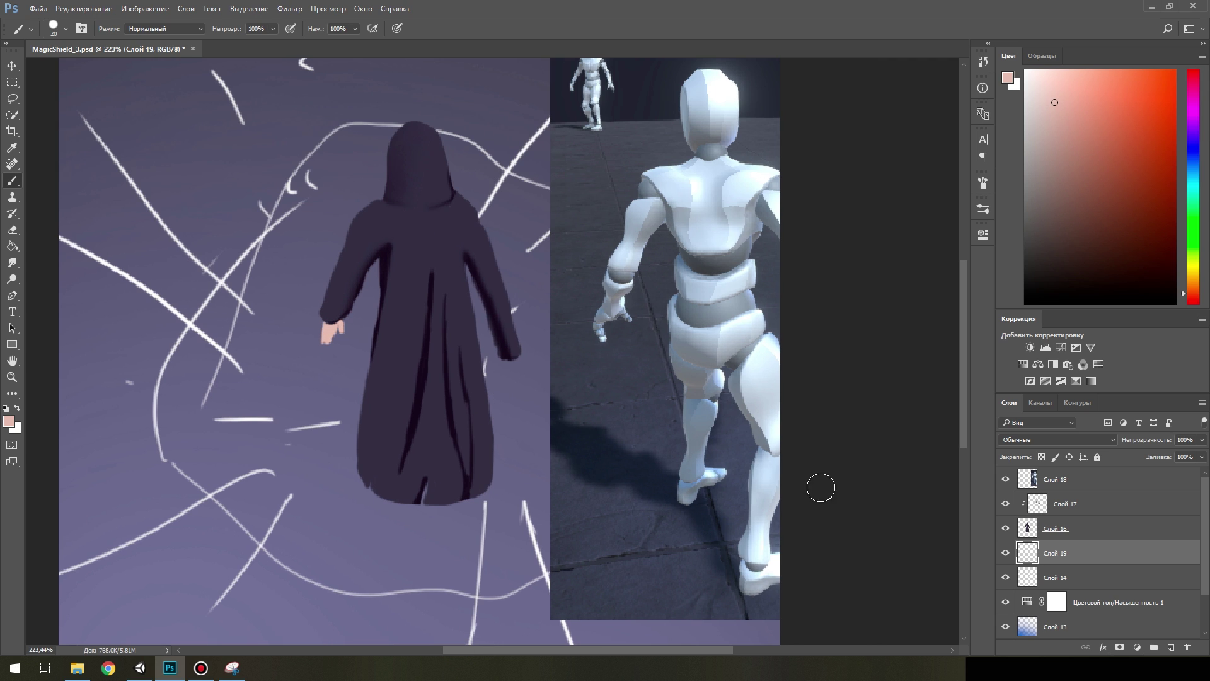
{"action": "left_click", "coordinate": [818, 486], "text": "ctrl"}
{"action": "left_click_drag", "start_coordinate": [818, 486], "coordinate": [188, 486]}
{"action": "left_click", "coordinate": [1055, 553]}
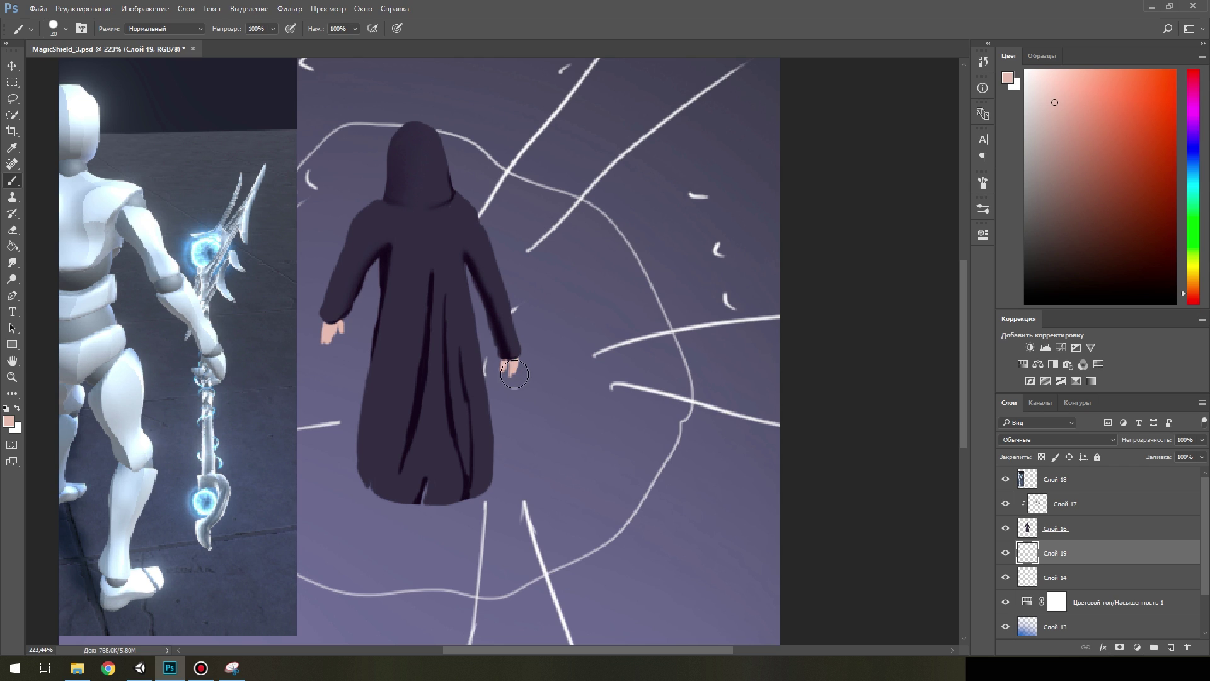
Move the robe and hands layers up slightly and hide the white lines layer.
{"action": "scroll", "coordinate": [531, 335], "scroll_direction": "down", "scroll_amount": 5, "text": "alt"}
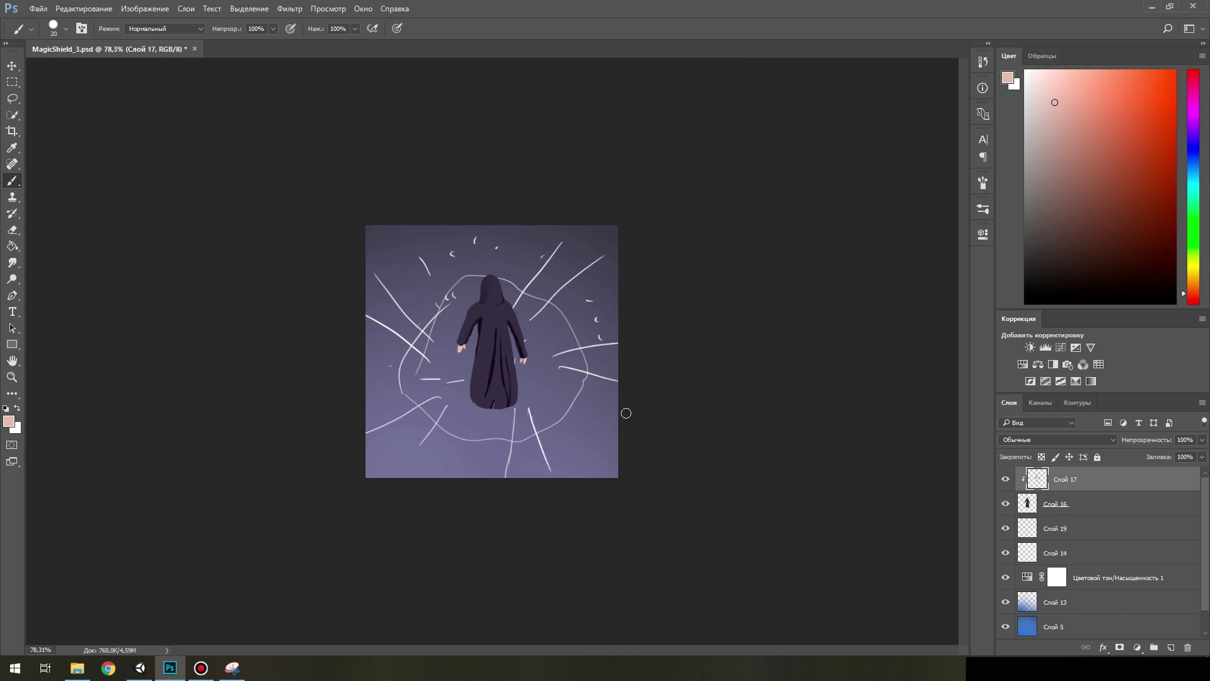
{"action": "left_click", "coordinate": [1065, 479], "text": "shift"}
{"action": "key", "text": "ctrl+t"}
{"action": "left_click_drag", "start_coordinate": [515, 410], "coordinate": [515, 401]}
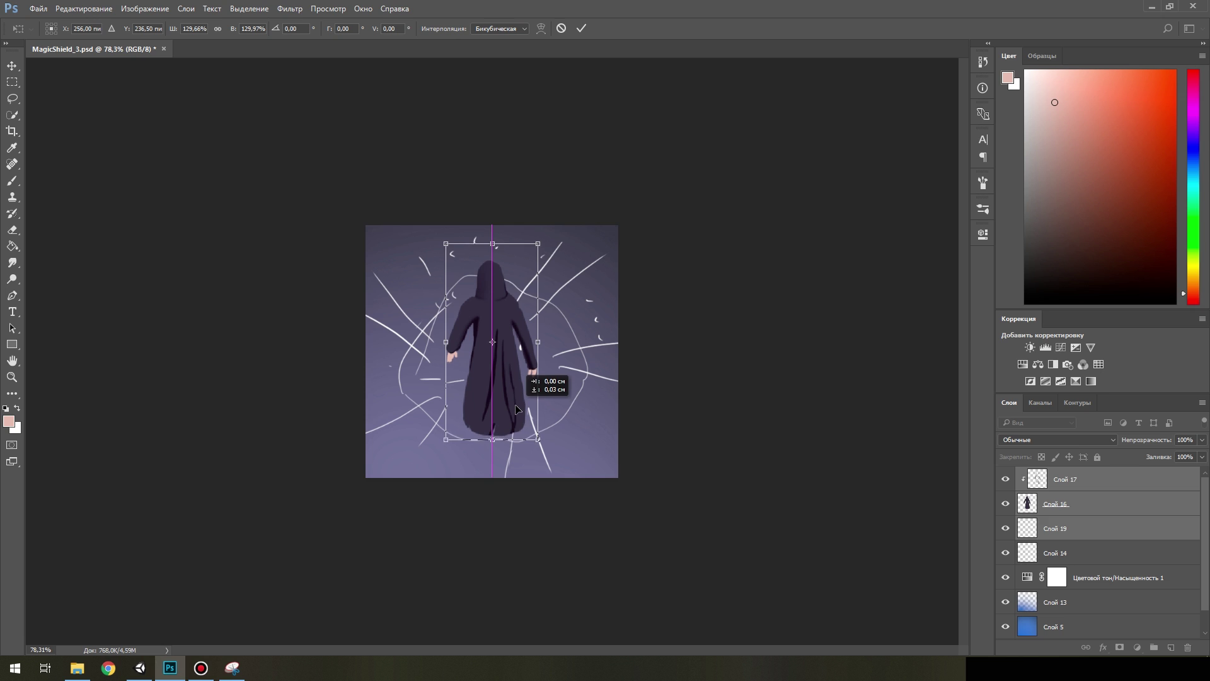
{"action": "key", "text": "Return"}
{"action": "key", "text": "b"}
{"action": "left_click", "coordinate": [1005, 552]}
Group the figure layers, duplicate and merge the group, and hide the original.
{"action": "key", "text": "ctrl+g"}
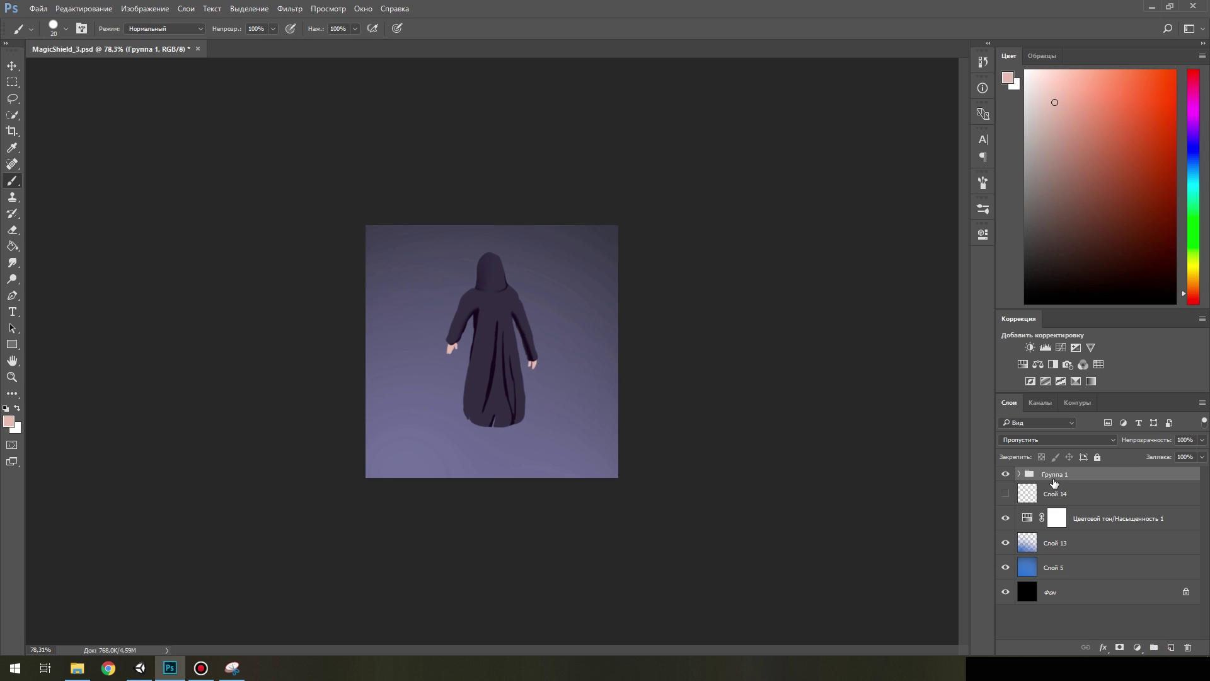
{"action": "right_click", "coordinate": [1039, 477]}
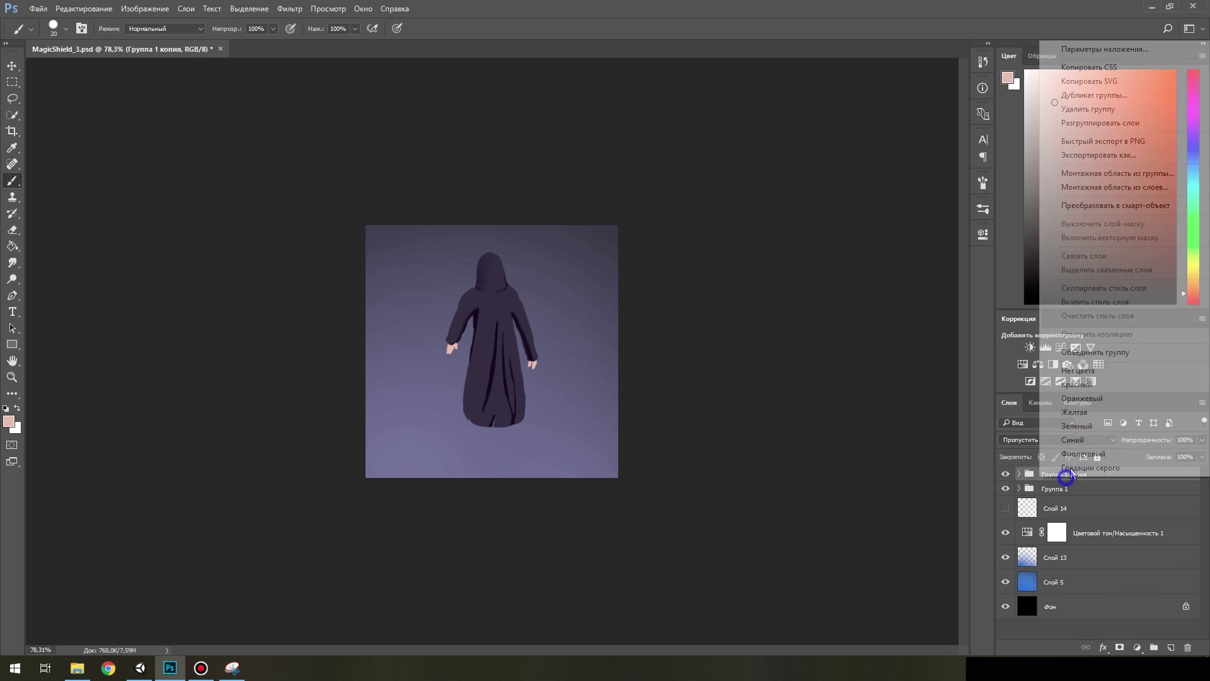
{"action": "key", "text": "ctrl+j"}
{"action": "key", "text": "ctrl+e"}
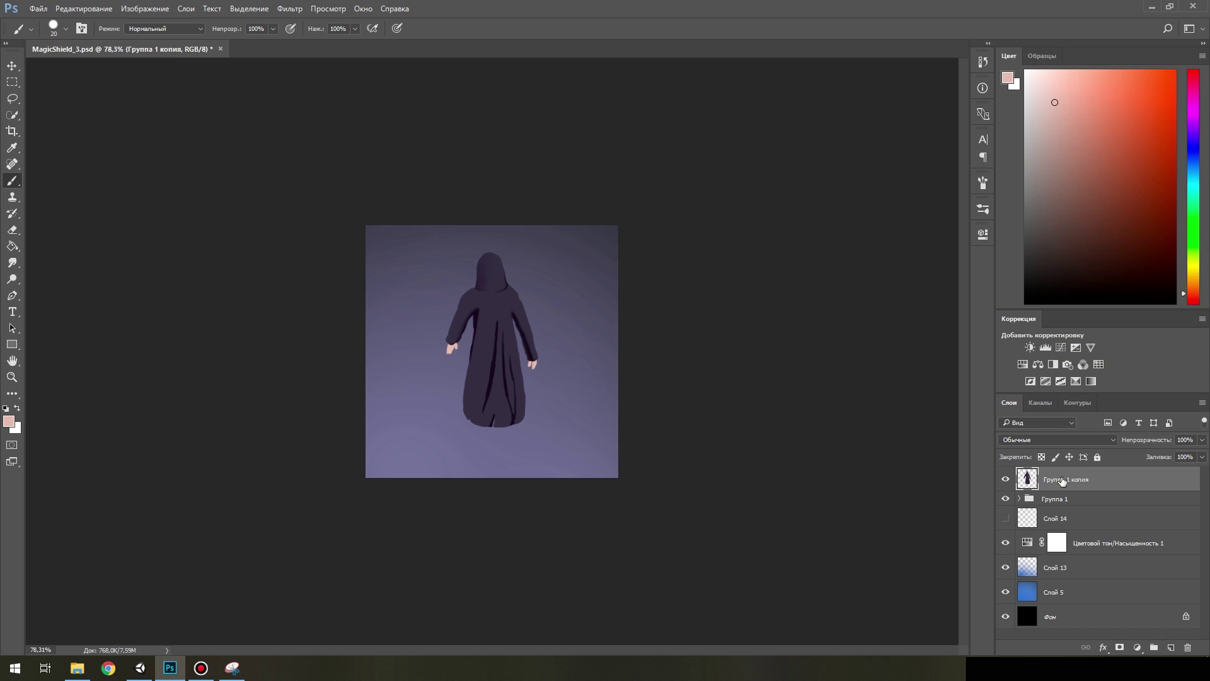
{"action": "left_click", "coordinate": [1006, 498]}
Give the merged figure a wider blue Outer Glow and add a new empty layer.
{"action": "key", "text": "ctrl+plus"}
{"action": "double_click", "coordinate": [1109, 479]}
{"action": "left_click_drag", "start_coordinate": [854, 288], "coordinate": [858, 289]}
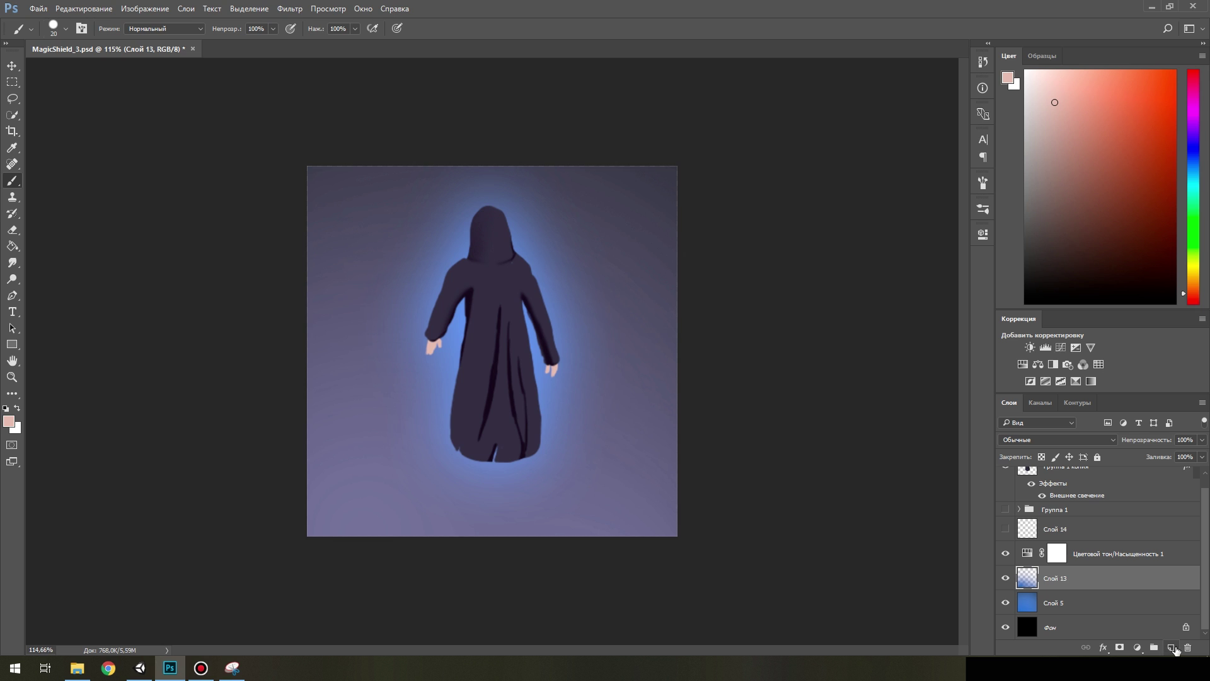
{"action": "left_click", "coordinate": [1170, 648]}
{"action": "left_click", "coordinate": [498, 378], "text": "ctrl"}
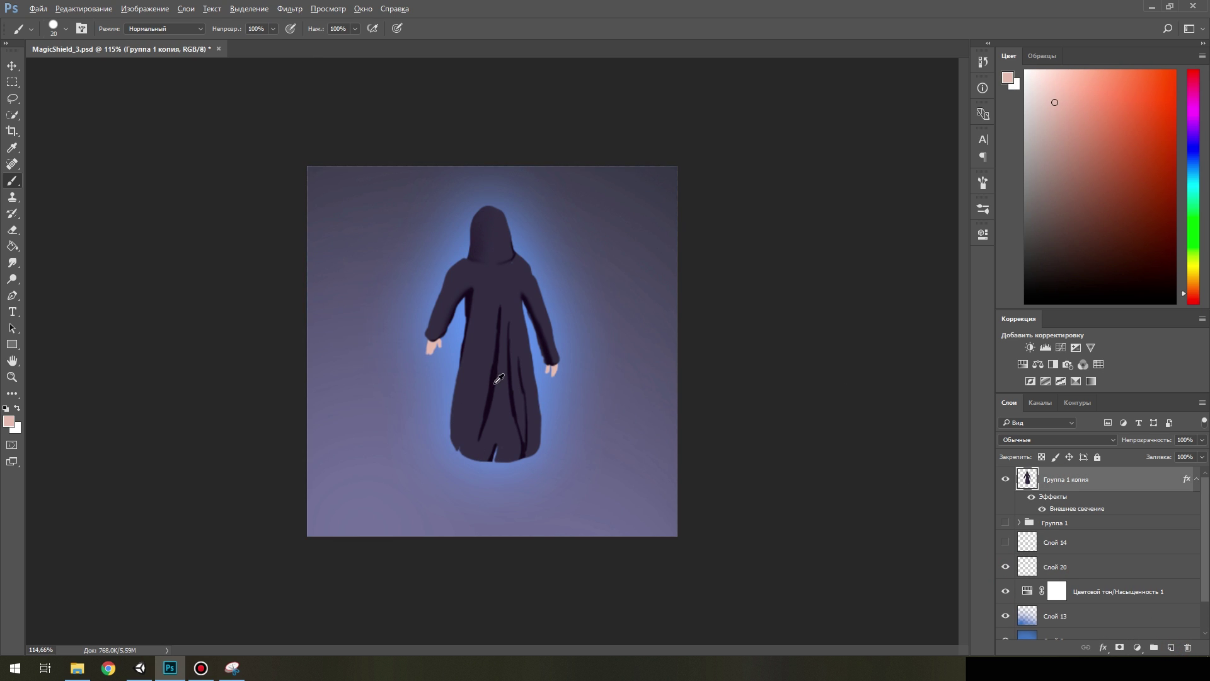
Paint a dark shadow around the robe's bottom with a large soft brush.
{"action": "left_click", "coordinate": [60, 29]}
{"action": "left_click", "coordinate": [91, 84]}
{"action": "scroll", "coordinate": [1103, 554], "scroll_direction": "down", "scroll_amount": 2}
{"action": "left_click", "coordinate": [1004, 528]}
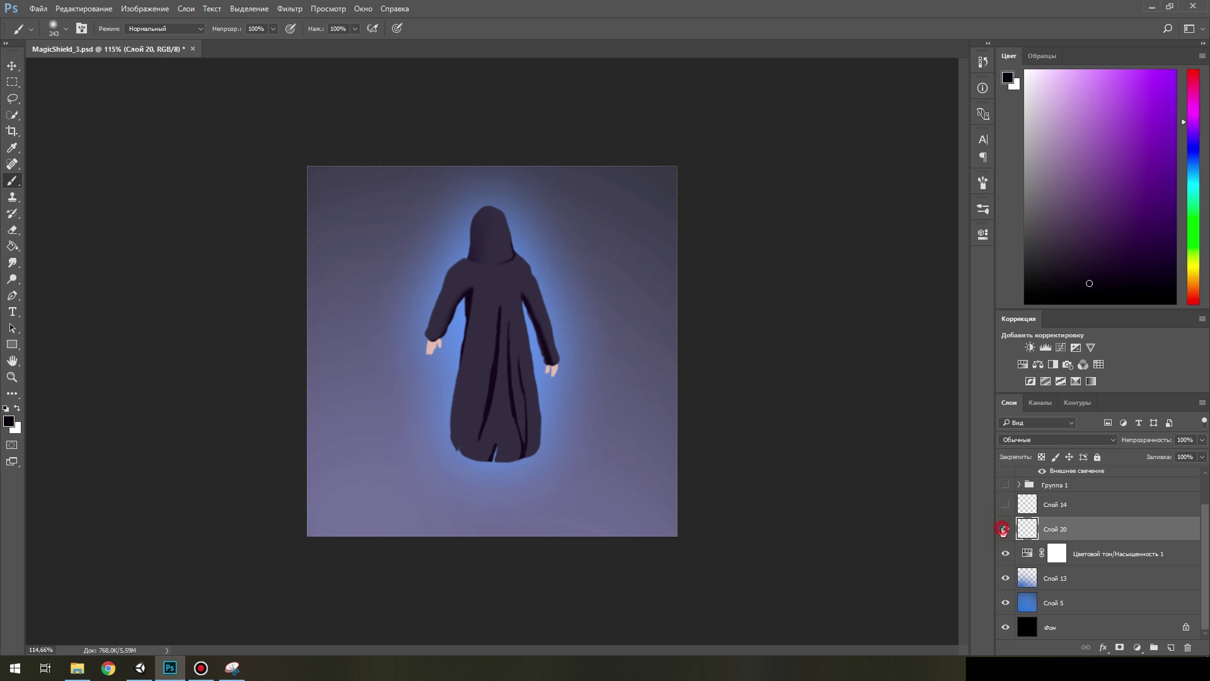
{"action": "key", "text": "bracketright"}
{"action": "left_click_drag", "start_coordinate": [499, 459], "coordinate": [475, 460]}
Stretch the shadow wider across the canvas with Free Transform.
{"action": "key", "text": "ctrl+t"}
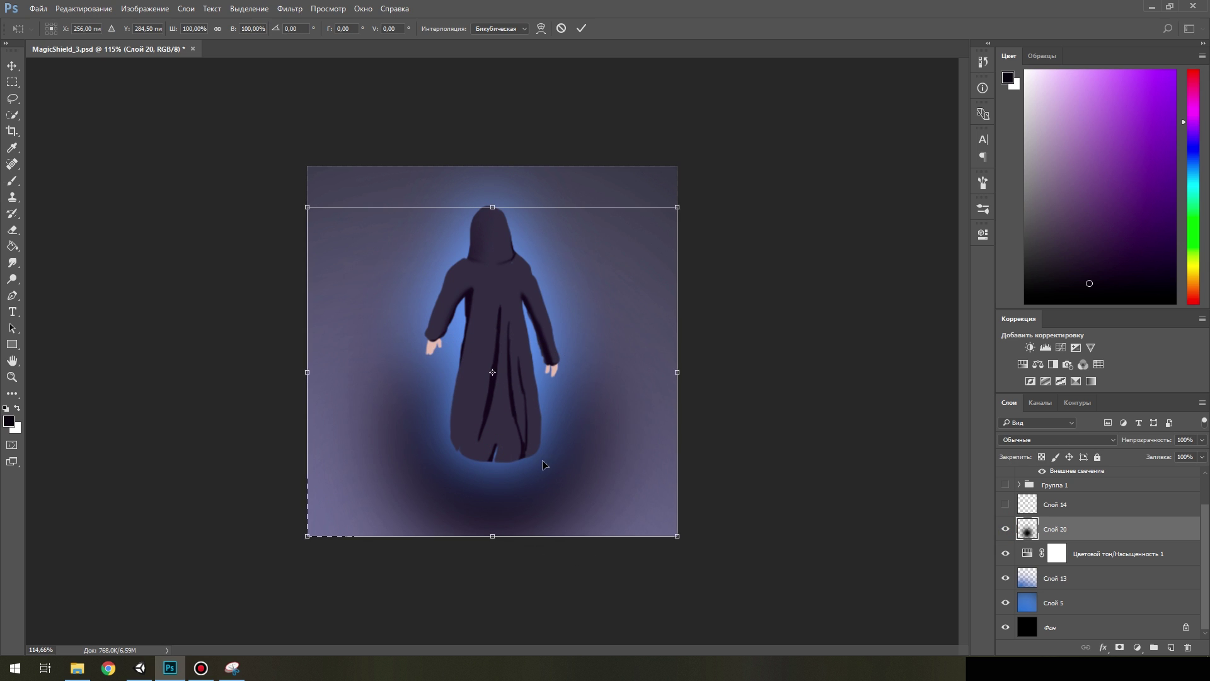
{"action": "left_click_drag", "start_coordinate": [677, 372], "coordinate": [751, 392]}
{"action": "key", "text": "Return"}
{"action": "key", "text": "b"}
Set the shadow layer's opacity to 84% and compare the result with Unity.
{"action": "scroll", "coordinate": [521, 493], "scroll_direction": "down", "scroll_amount": 1}
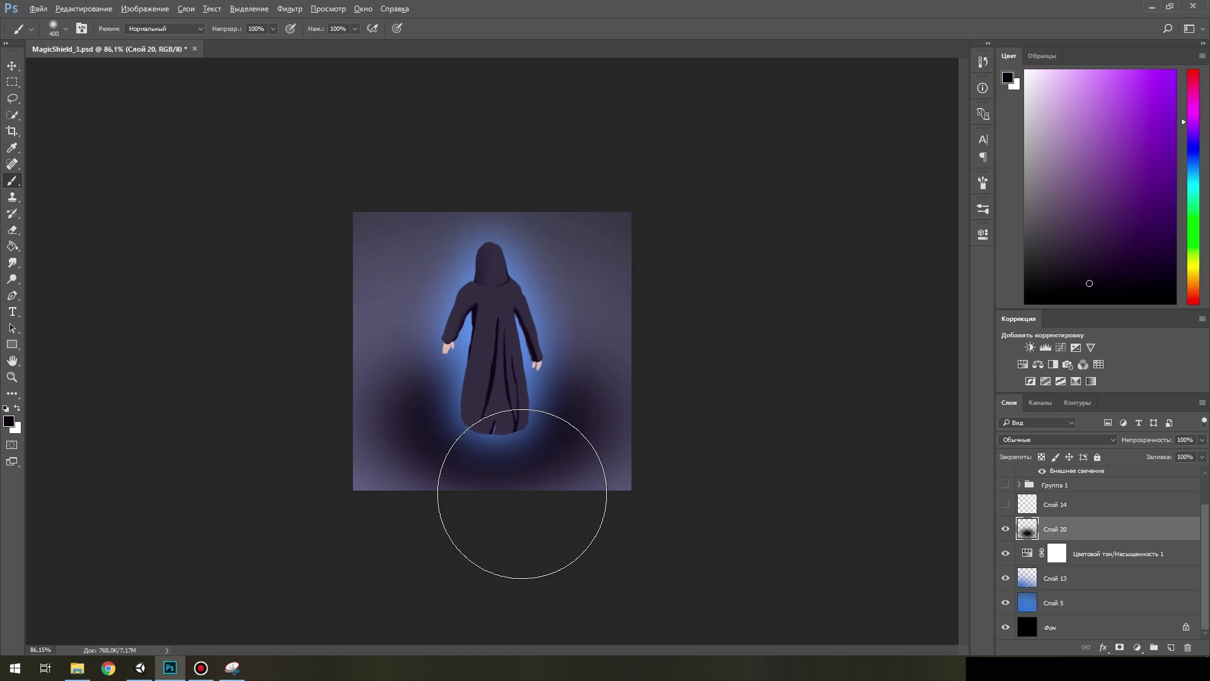
{"action": "scroll", "coordinate": [543, 489], "scroll_direction": "down", "scroll_amount": 2}
{"action": "double_click", "coordinate": [1027, 532]}
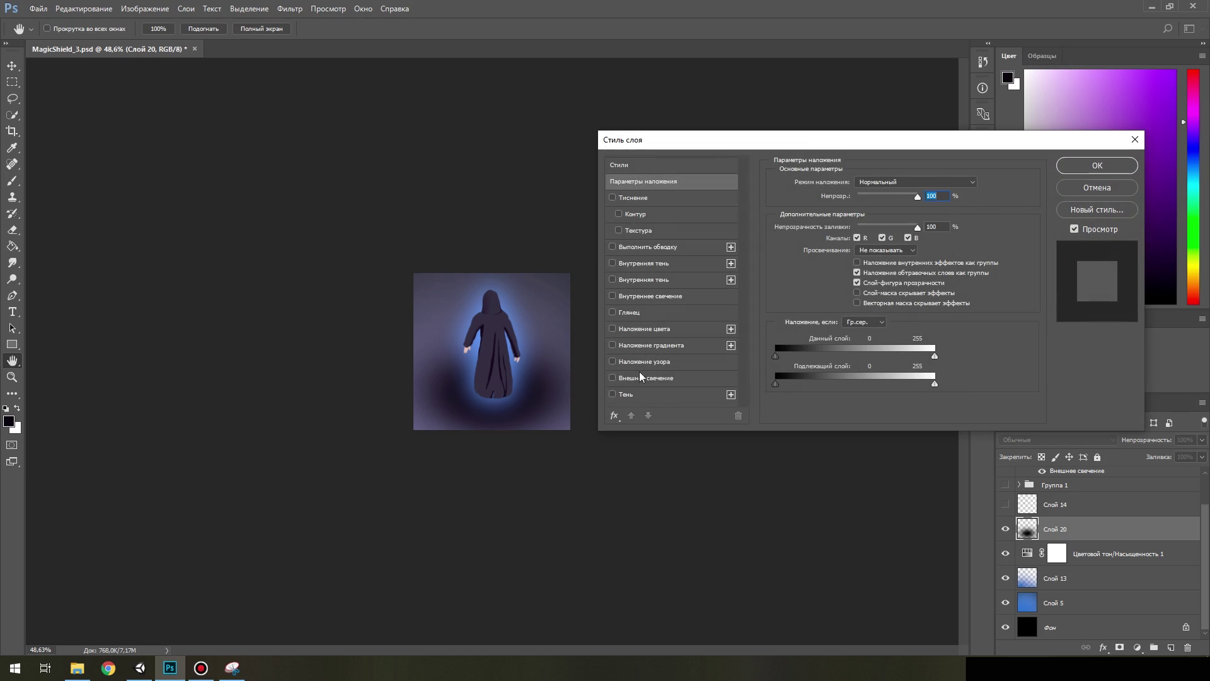
{"action": "type", "text": "84"}
{"action": "key", "text": "Return"}
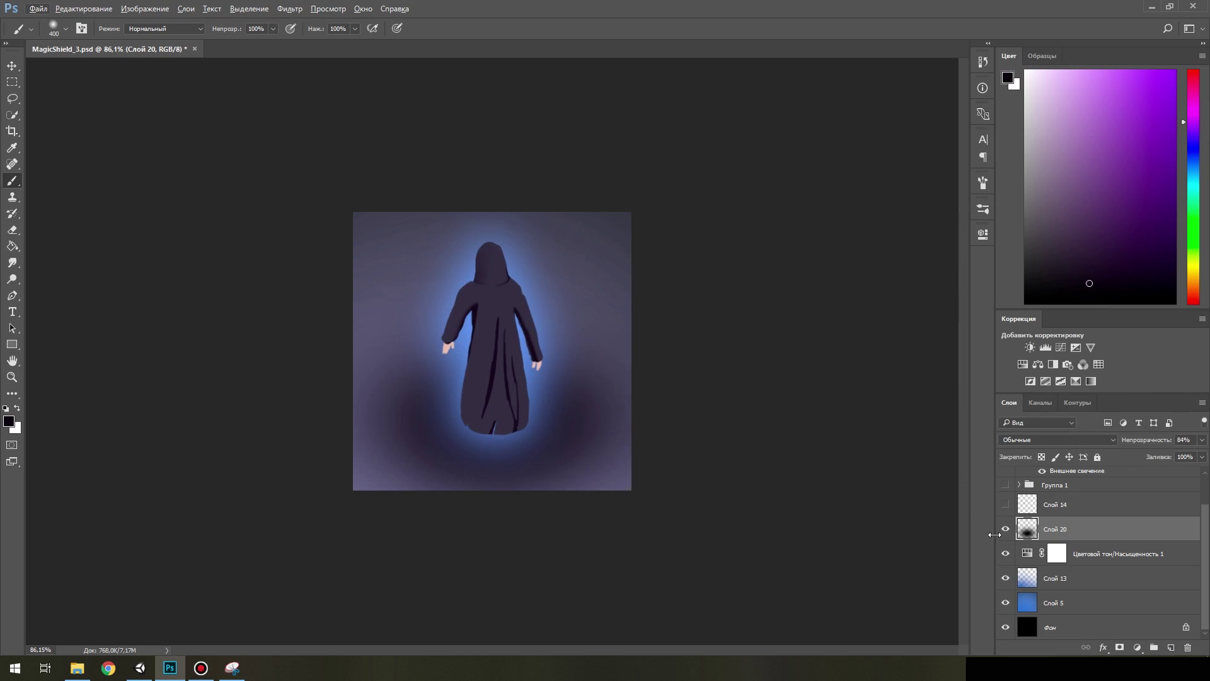
{"action": "left_click", "coordinate": [152, 668]}
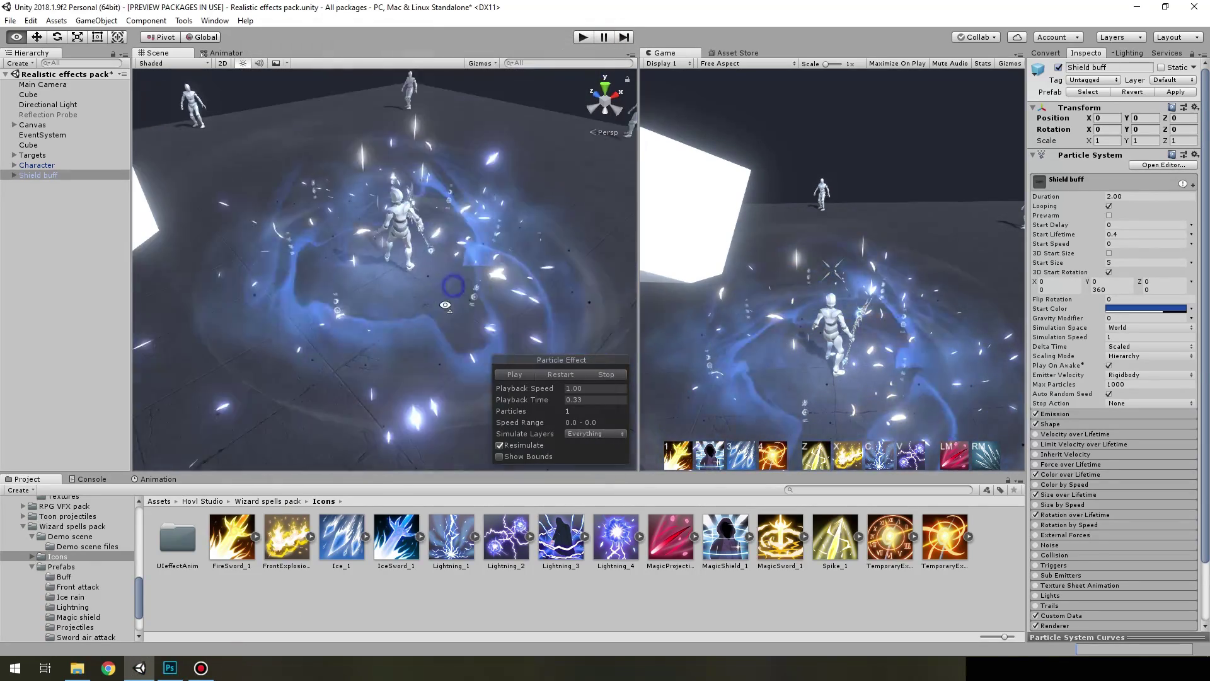
{"action": "left_click", "coordinate": [170, 668]}
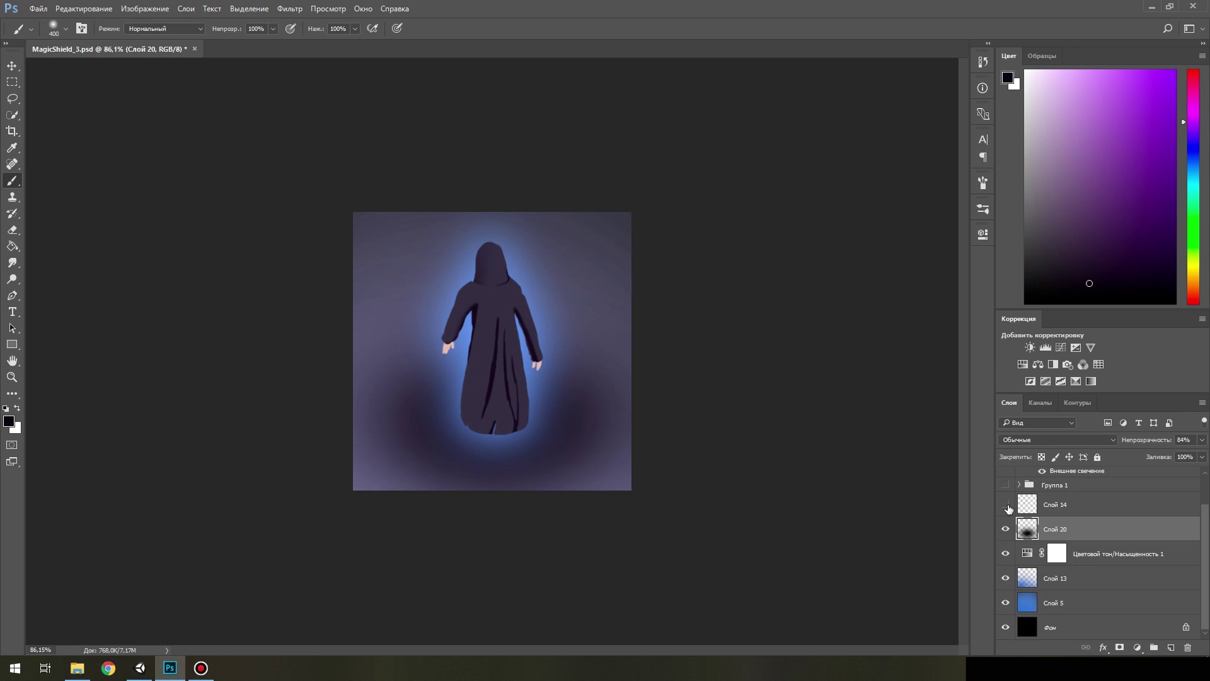
{"action": "scroll", "coordinate": [1063, 556], "scroll_direction": "up", "scroll_amount": 3}
Add a new layer for the swirl lines and pick a light blue colour.
{"action": "left_click", "coordinate": [1169, 648]}
{"action": "left_click", "coordinate": [1193, 167]}
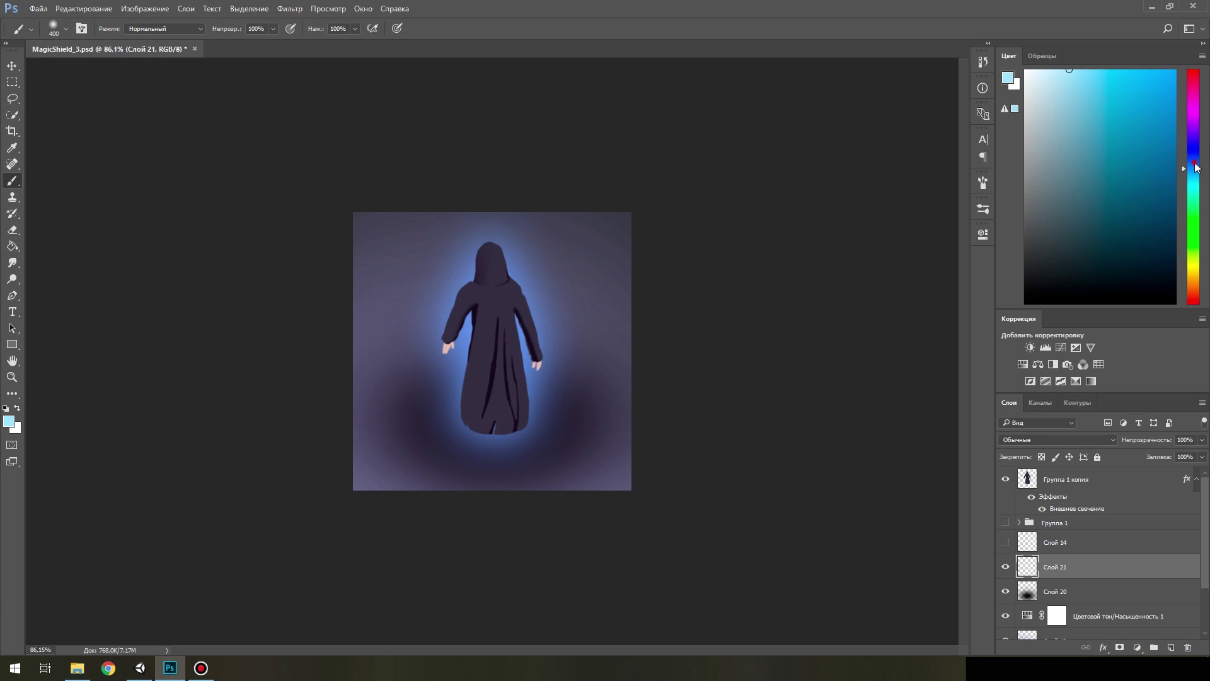
{"action": "left_click_drag", "start_coordinate": [1196, 167], "coordinate": [1196, 159]}
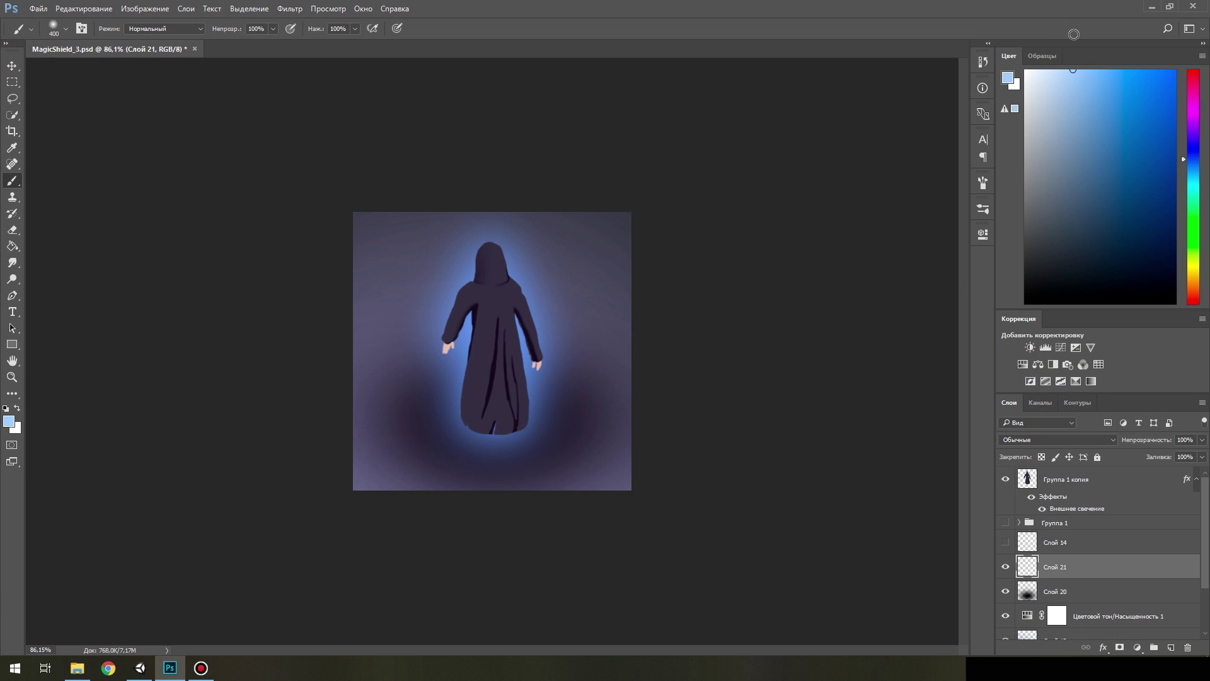
{"action": "left_click", "coordinate": [520, 449]}
{"action": "key", "text": "ctrl+z"}
With a small hard brush, paint light-blue curved ring lines around the figure's base.
{"action": "left_click", "coordinate": [65, 28]}
{"action": "left_click", "coordinate": [420, 384]}
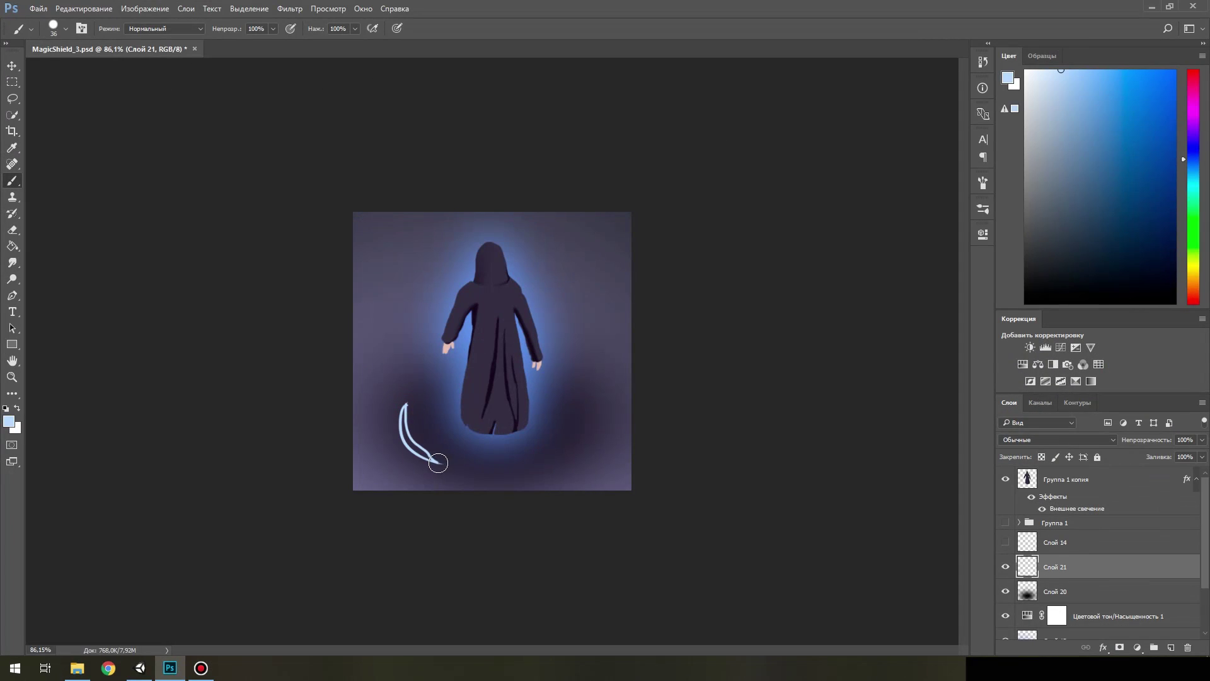
{"action": "left_click_drag", "start_coordinate": [509, 460], "coordinate": [595, 406]}
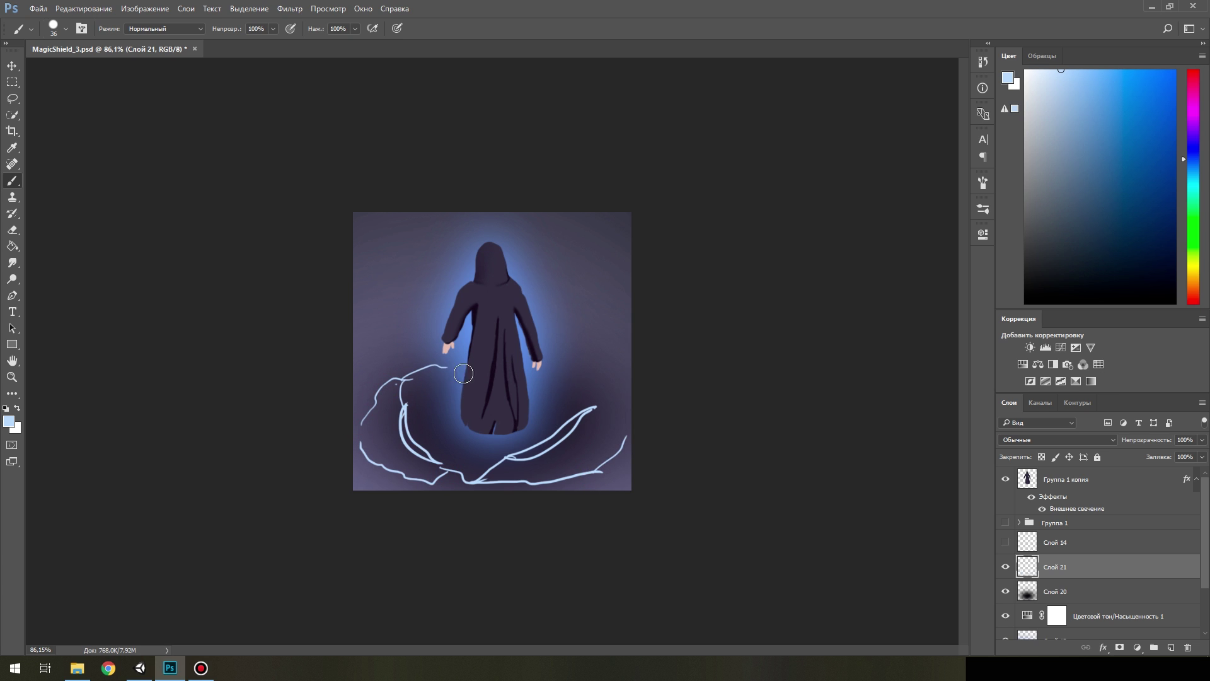
{"action": "mouse_move", "coordinate": [409, 408]}
{"action": "left_mouse_down"}
{"action": "mouse_move", "coordinate": [435, 369]}
{"action": "mouse_move", "coordinate": [542, 382]}
{"action": "left_mouse_up"}
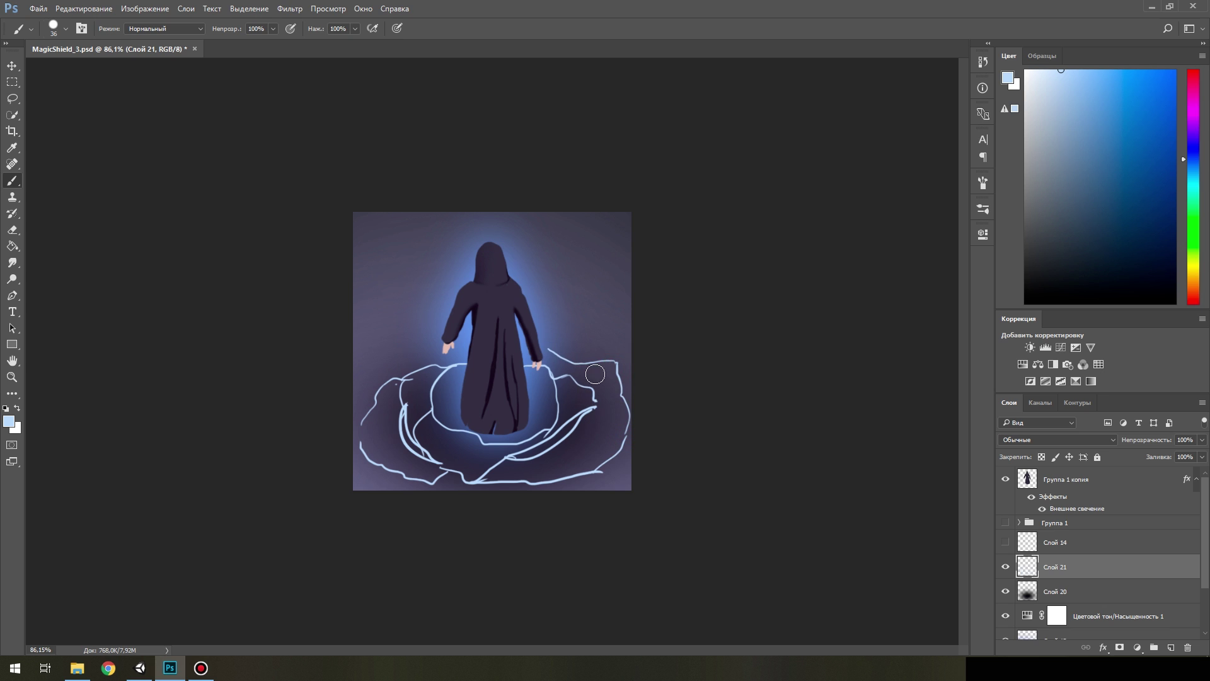
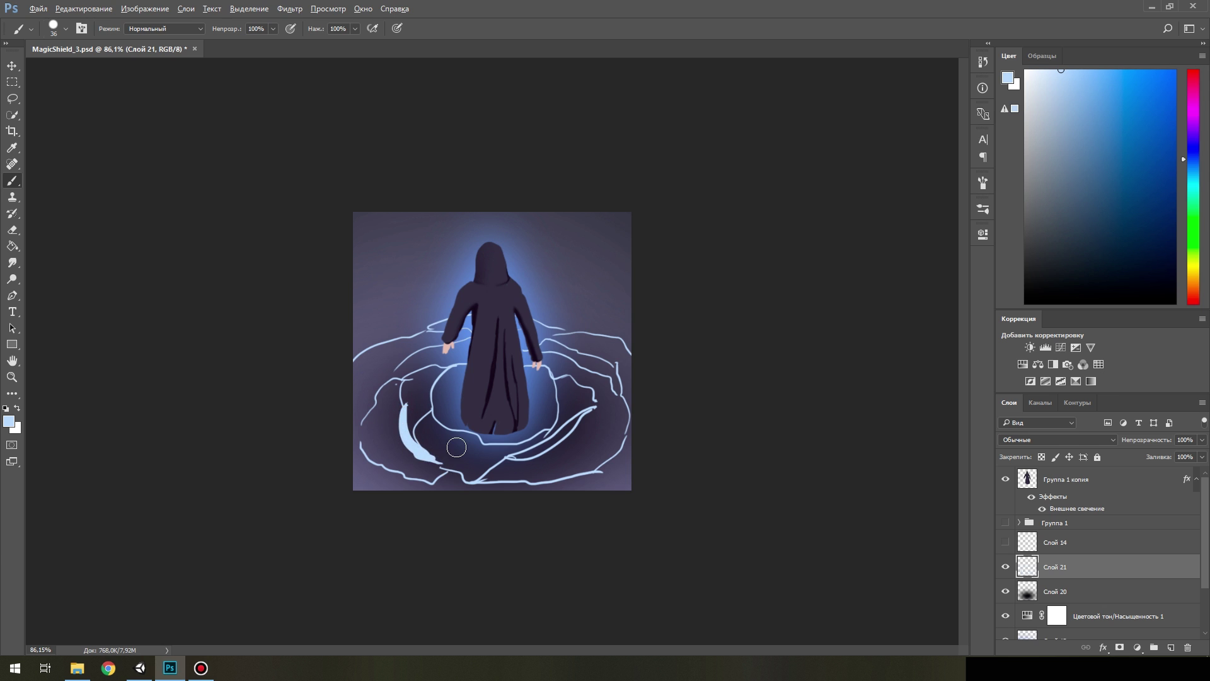
Thicken the left, crescent, lower-right, right and upper-right ring lines into broad light-blue bands.
{"action": "scroll", "coordinate": [456, 447], "scroll_direction": "up", "scroll_amount": 4}
{"action": "mouse_move", "coordinate": [315, 378]}
{"action": "left_mouse_down"}
{"action": "mouse_move", "coordinate": [318, 296]}
{"action": "mouse_move", "coordinate": [332, 302]}
{"action": "mouse_move", "coordinate": [319, 309]}
{"action": "mouse_move", "coordinate": [308, 441]}
{"action": "mouse_move", "coordinate": [397, 520]}
{"action": "left_mouse_up"}
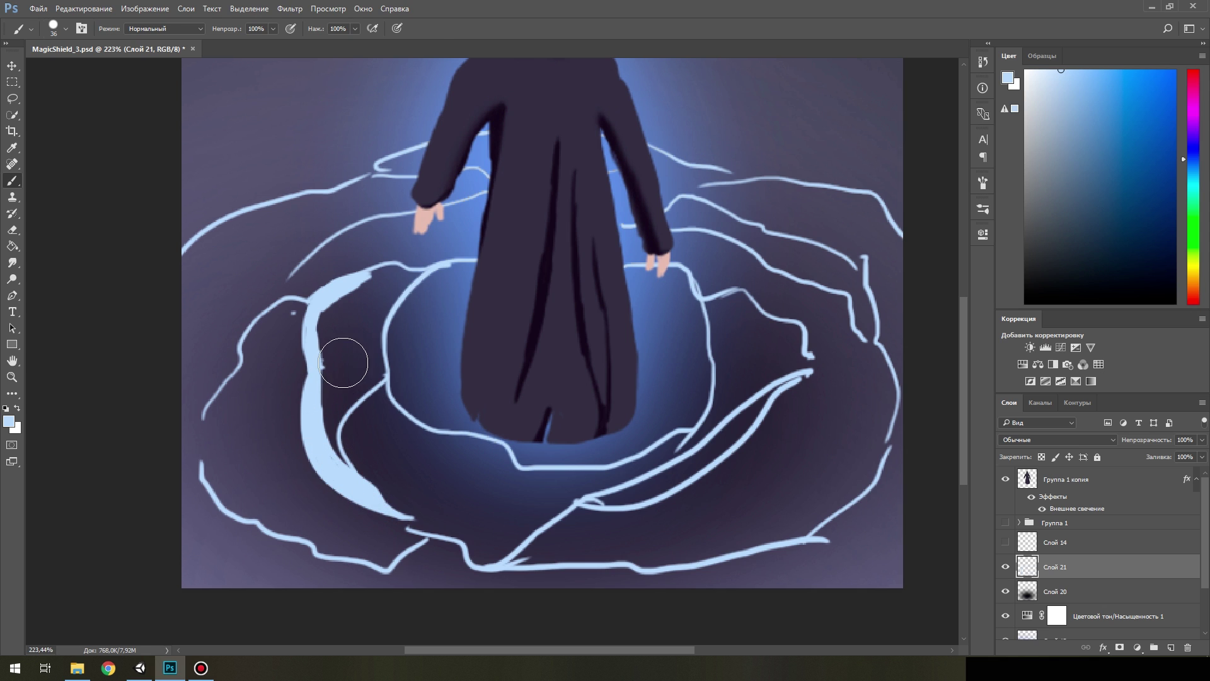
{"action": "mouse_move", "coordinate": [331, 485]}
{"action": "left_mouse_down"}
{"action": "mouse_move", "coordinate": [357, 411]}
{"action": "mouse_move", "coordinate": [454, 265]}
{"action": "mouse_move", "coordinate": [662, 259]}
{"action": "mouse_move", "coordinate": [705, 308]}
{"action": "mouse_move", "coordinate": [677, 447]}
{"action": "mouse_move", "coordinate": [555, 515]}
{"action": "mouse_move", "coordinate": [725, 448]}
{"action": "mouse_move", "coordinate": [815, 359]}
{"action": "left_mouse_up"}
{"action": "mouse_move", "coordinate": [702, 448]}
{"action": "left_mouse_down"}
{"action": "mouse_move", "coordinate": [667, 488]}
{"action": "mouse_move", "coordinate": [693, 441]}
{"action": "left_mouse_up"}
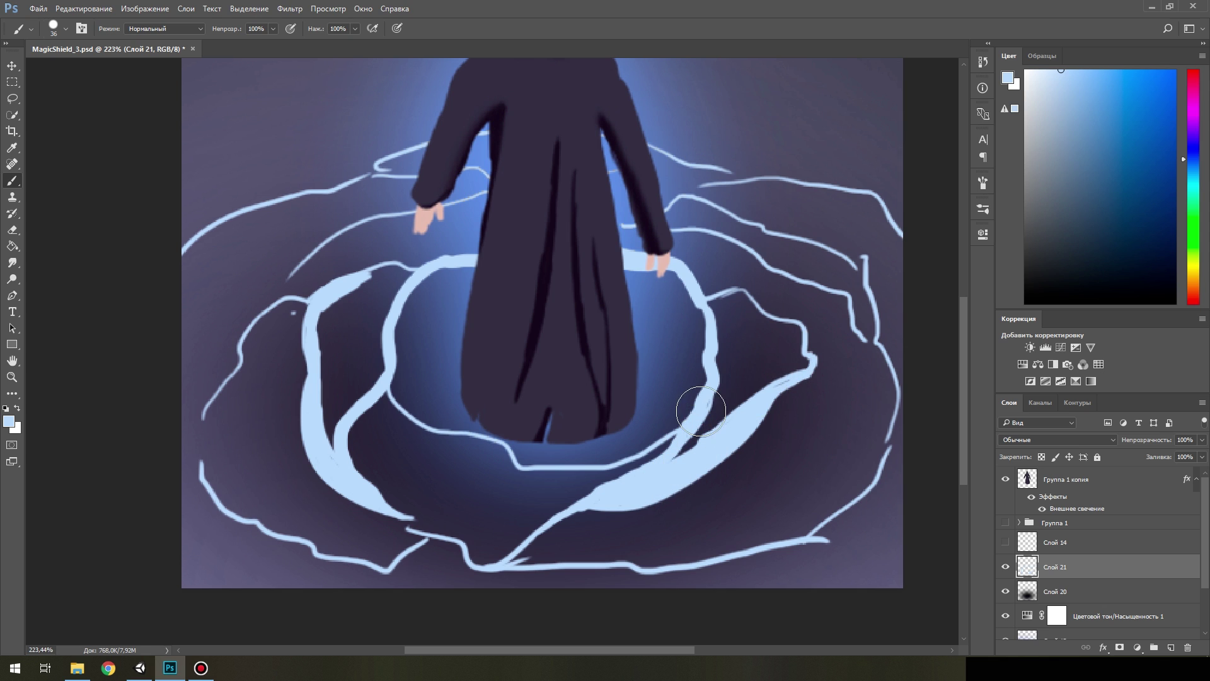
{"action": "left_click_drag", "start_coordinate": [712, 296], "coordinate": [752, 298]}
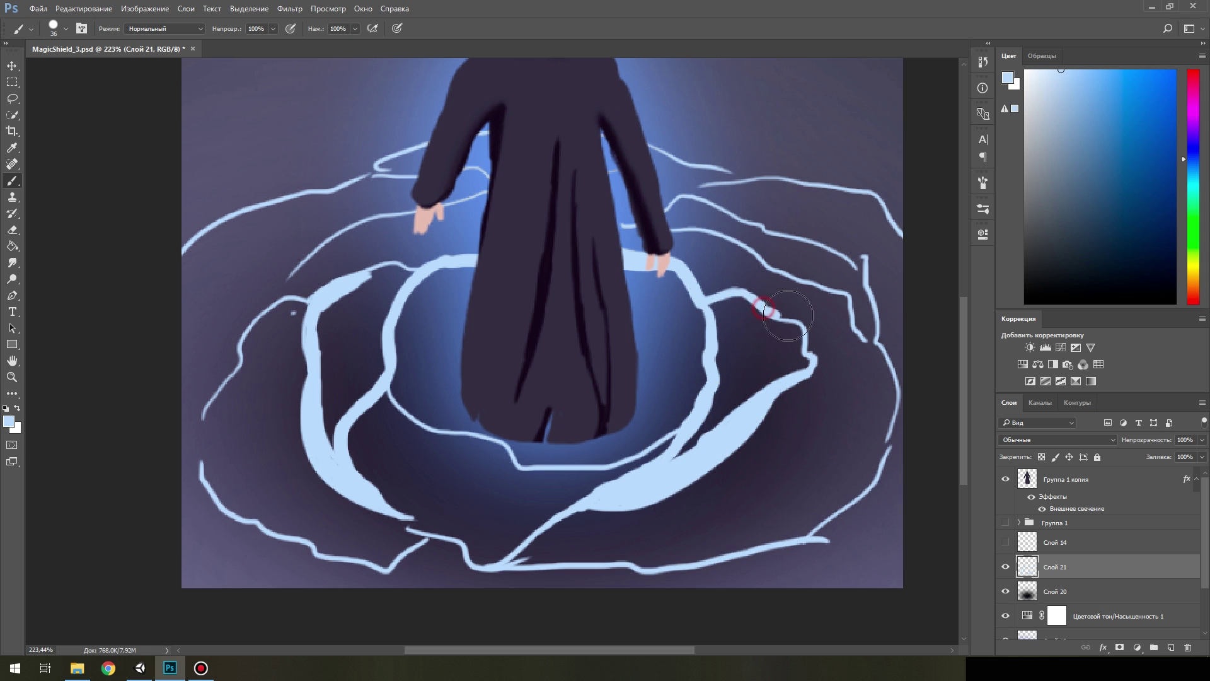
{"action": "mouse_move", "coordinate": [848, 292]}
{"action": "left_mouse_down"}
{"action": "mouse_move", "coordinate": [863, 326]}
{"action": "mouse_move", "coordinate": [860, 271]}
{"action": "mouse_move", "coordinate": [715, 192]}
{"action": "mouse_move", "coordinate": [617, 228]}
{"action": "mouse_move", "coordinate": [770, 243]}
{"action": "mouse_move", "coordinate": [864, 317]}
{"action": "mouse_move", "coordinate": [845, 252]}
{"action": "mouse_move", "coordinate": [800, 243]}
{"action": "left_mouse_up"}
{"action": "key", "text": "ctrl+z"}
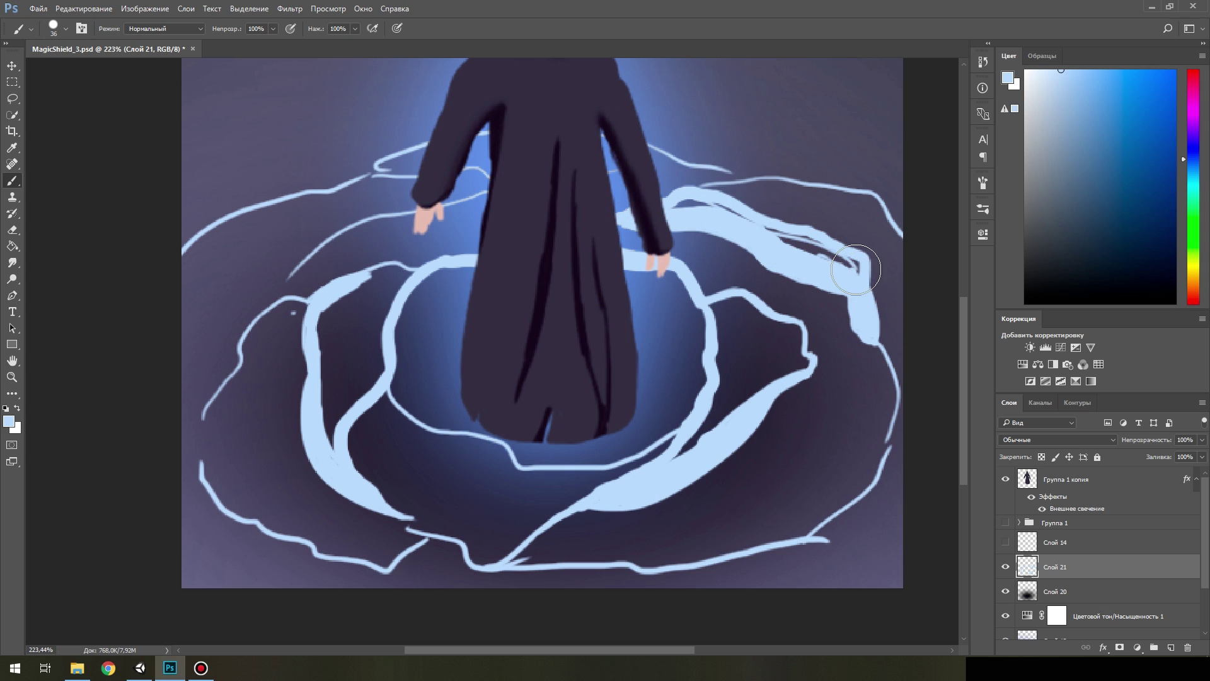
{"action": "mouse_move", "coordinate": [856, 270]}
{"action": "left_mouse_down"}
{"action": "mouse_move", "coordinate": [697, 203]}
{"action": "mouse_move", "coordinate": [470, 192]}
{"action": "mouse_move", "coordinate": [293, 246]}
{"action": "mouse_move", "coordinate": [207, 414]}
{"action": "left_mouse_up"}
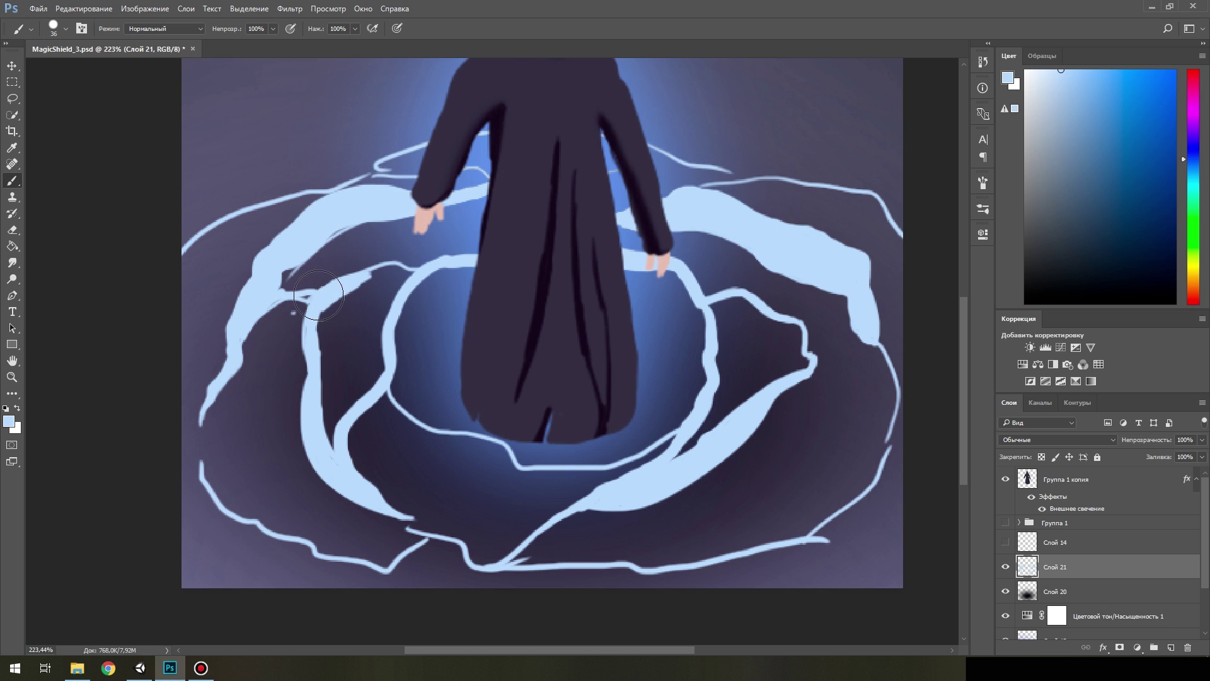
Erase the ring near the left arm and redraw a thicker bottom-left ring stroke.
{"action": "key", "text": "e"}
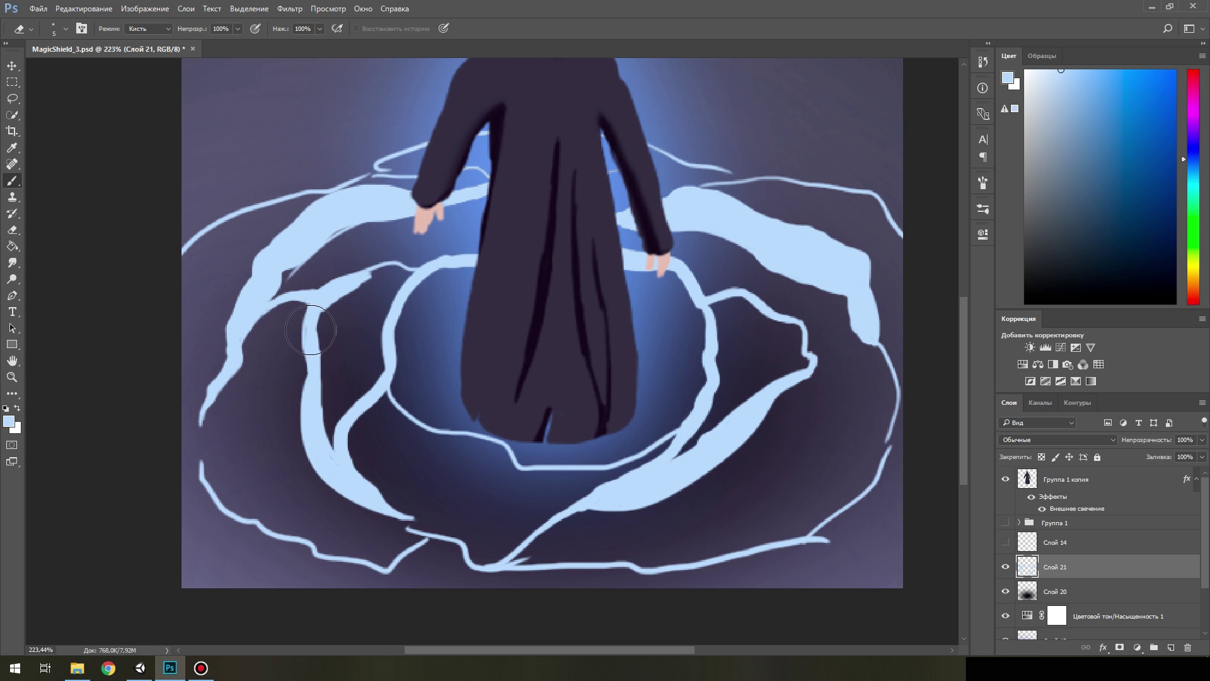
{"action": "left_click_drag", "start_coordinate": [315, 290], "coordinate": [287, 281]}
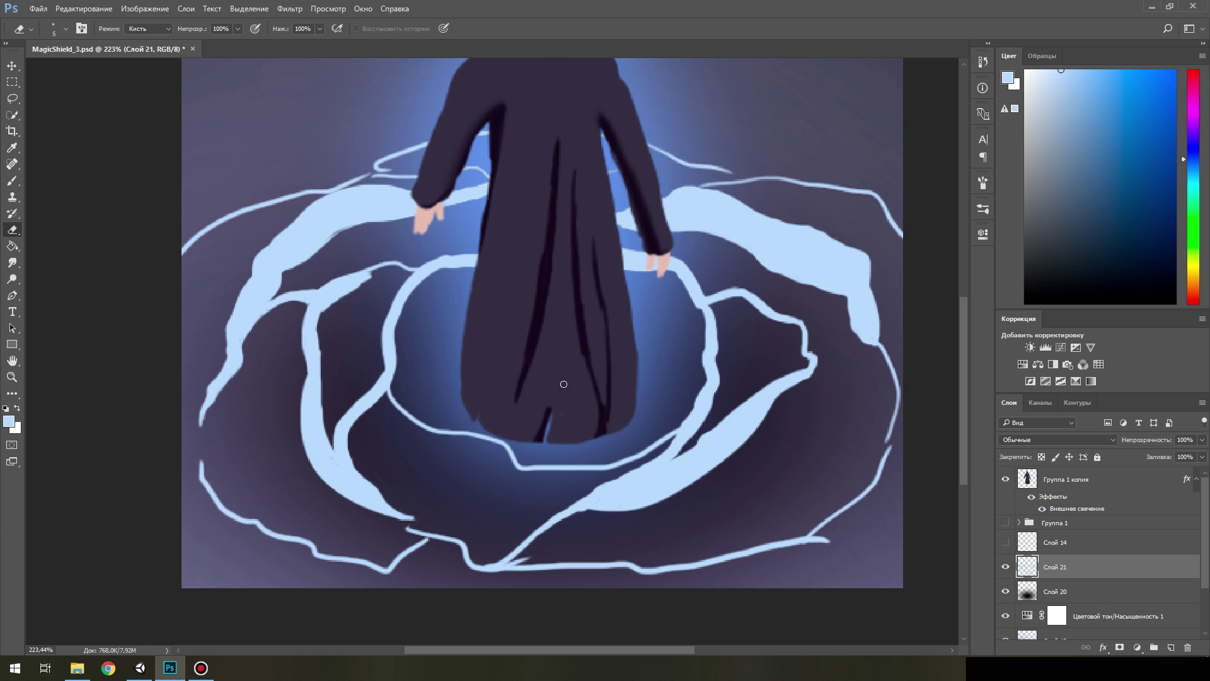
{"action": "key", "text": "b"}
{"action": "mouse_move", "coordinate": [444, 517]}
{"action": "left_mouse_down"}
{"action": "mouse_move", "coordinate": [468, 549]}
{"action": "mouse_move", "coordinate": [597, 498]}
{"action": "left_mouse_up"}
{"action": "key", "text": "ctrl+z"}
{"action": "mouse_move", "coordinate": [201, 479]}
{"action": "left_mouse_down"}
{"action": "mouse_move", "coordinate": [233, 531]}
{"action": "mouse_move", "coordinate": [410, 570]}
{"action": "left_mouse_up"}
{"action": "key", "text": "ctrl+z"}
{"action": "left_click_drag", "start_coordinate": [202, 464], "coordinate": [259, 538]}
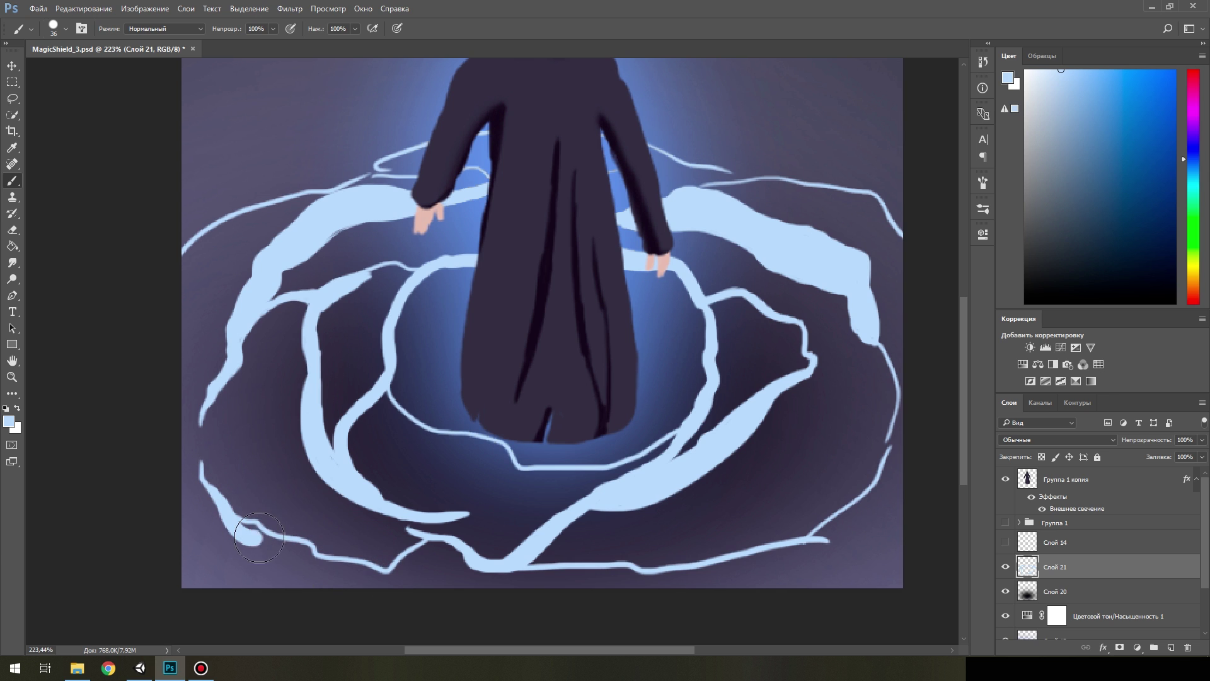
Zoom out and thicken the right outer ring upward from the bottom edge.
{"action": "scroll", "coordinate": [729, 465], "scroll_direction": "down", "scroll_amount": 3, "text": "alt"}
{"action": "scroll", "coordinate": [598, 531], "scroll_direction": "down", "scroll_amount": 3, "text": "alt"}
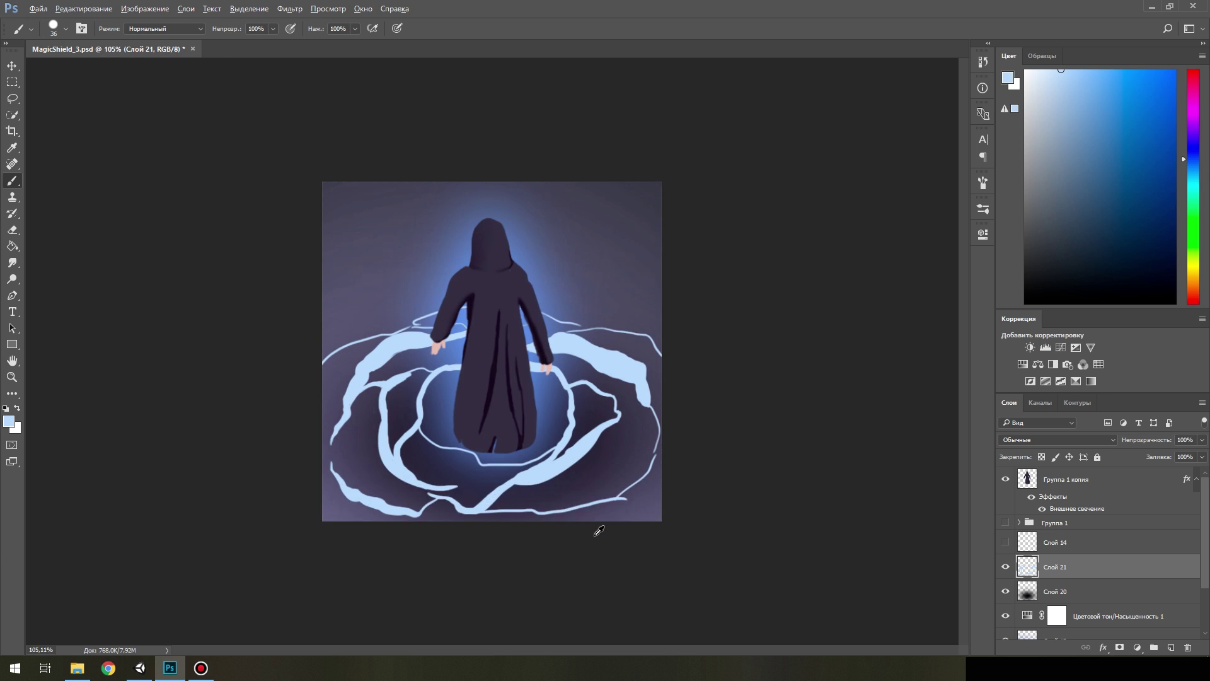
{"action": "scroll", "coordinate": [599, 531], "scroll_direction": "up", "scroll_amount": 1, "text": "alt"}
{"action": "left_click_drag", "start_coordinate": [609, 586], "coordinate": [726, 423]}
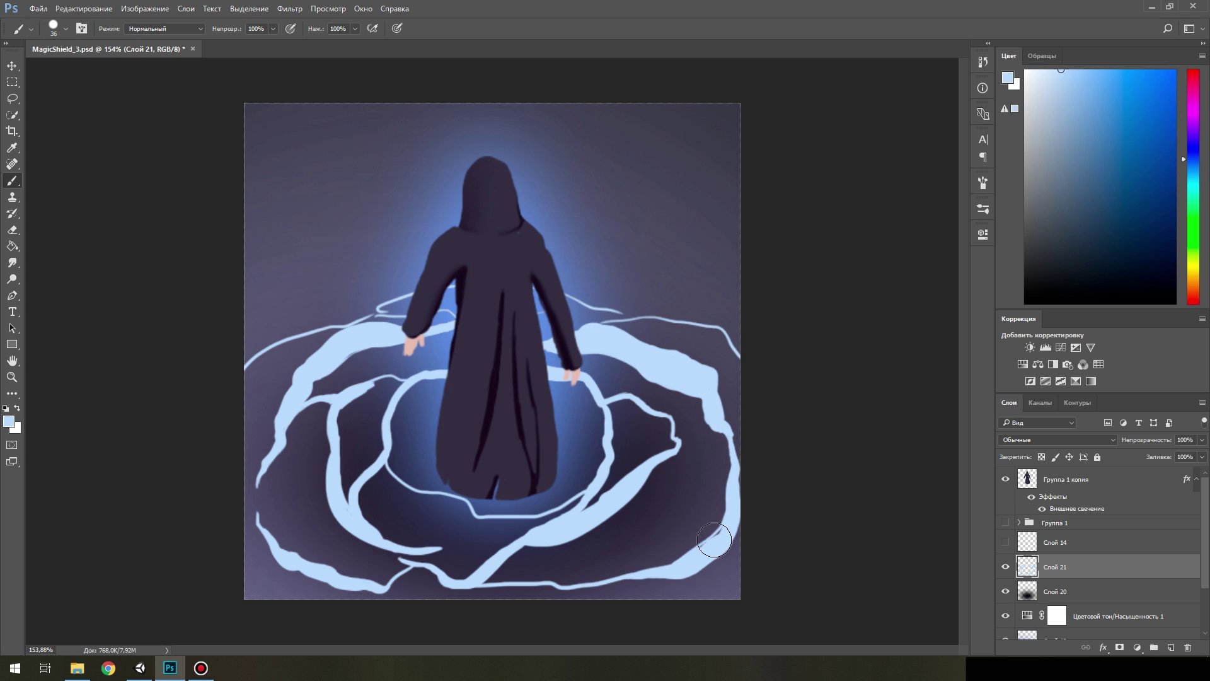
{"action": "mouse_move", "coordinate": [725, 429]}
{"action": "left_mouse_down"}
{"action": "mouse_move", "coordinate": [579, 542]}
{"action": "mouse_move", "coordinate": [707, 540]}
{"action": "left_mouse_up"}
{"action": "key", "text": "ctrl+z"}
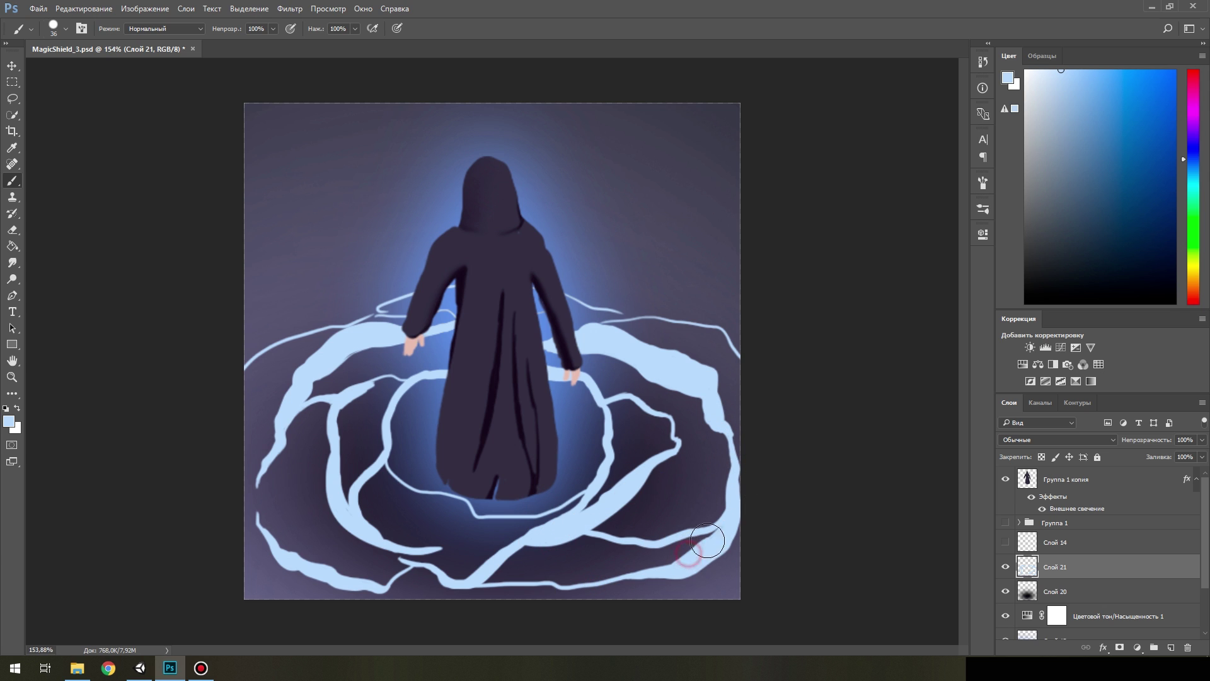
Reshape the ring near the left arm and extend a ring outward from the robe's right arm.
{"action": "mouse_move", "coordinate": [257, 362]}
{"action": "left_mouse_down"}
{"action": "mouse_move", "coordinate": [250, 373]}
{"action": "mouse_move", "coordinate": [249, 358]}
{"action": "left_mouse_up"}
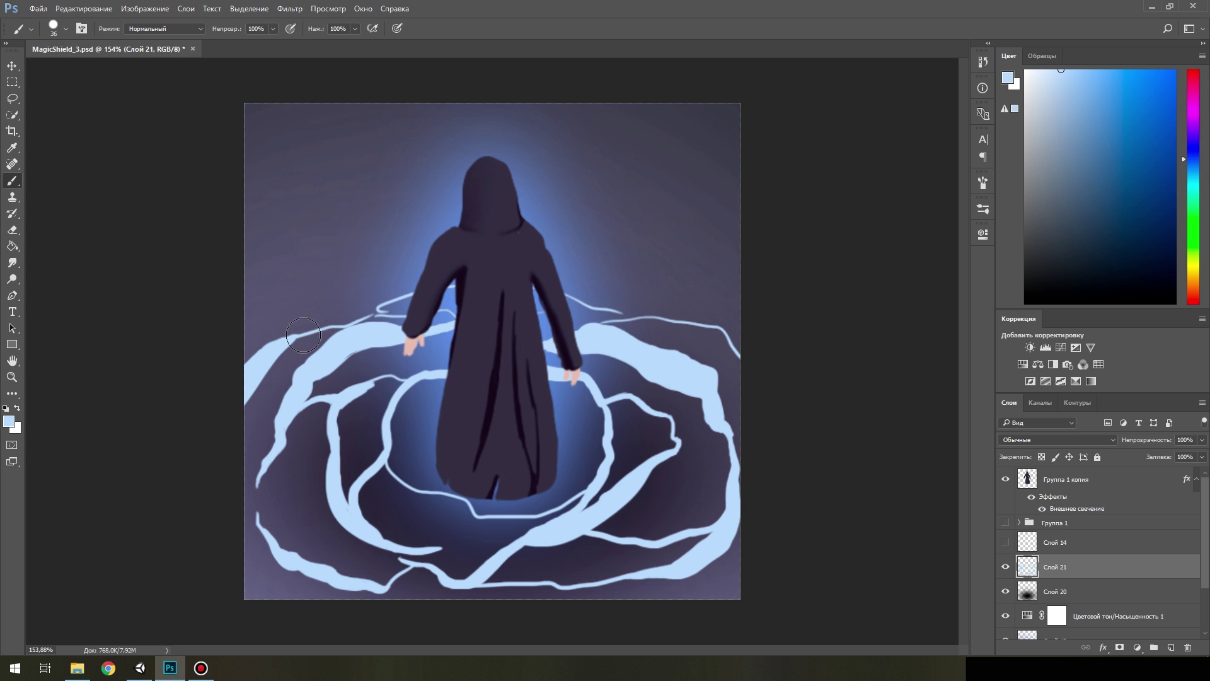
{"action": "left_click_drag", "start_coordinate": [384, 310], "coordinate": [385, 314]}
{"action": "key", "text": "e"}
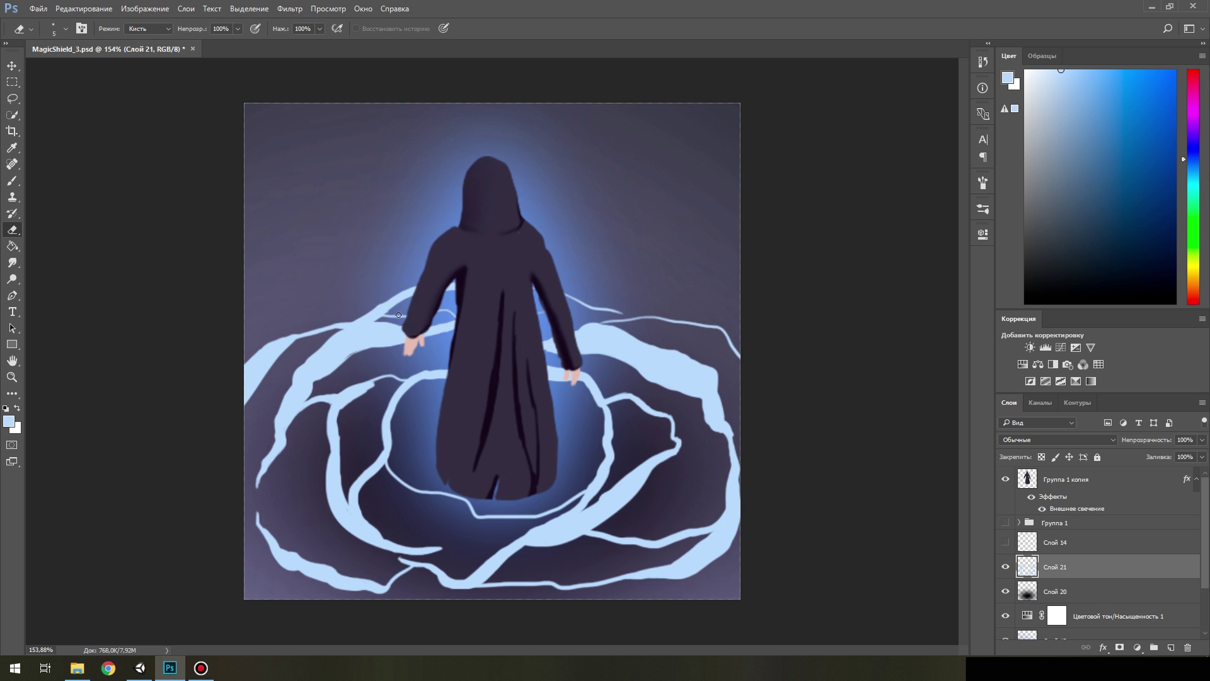
{"action": "key", "text": "b"}
{"action": "key", "text": "e"}
{"action": "key", "text": "b"}
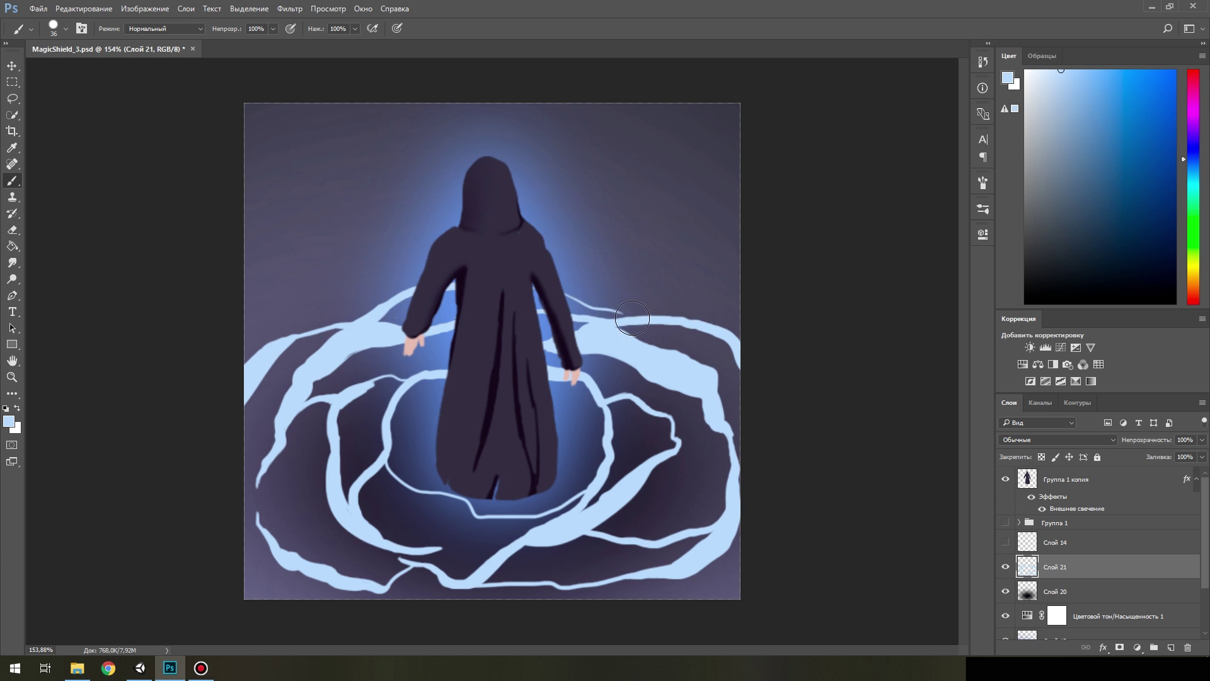
{"action": "left_click_drag", "start_coordinate": [627, 313], "coordinate": [541, 306]}
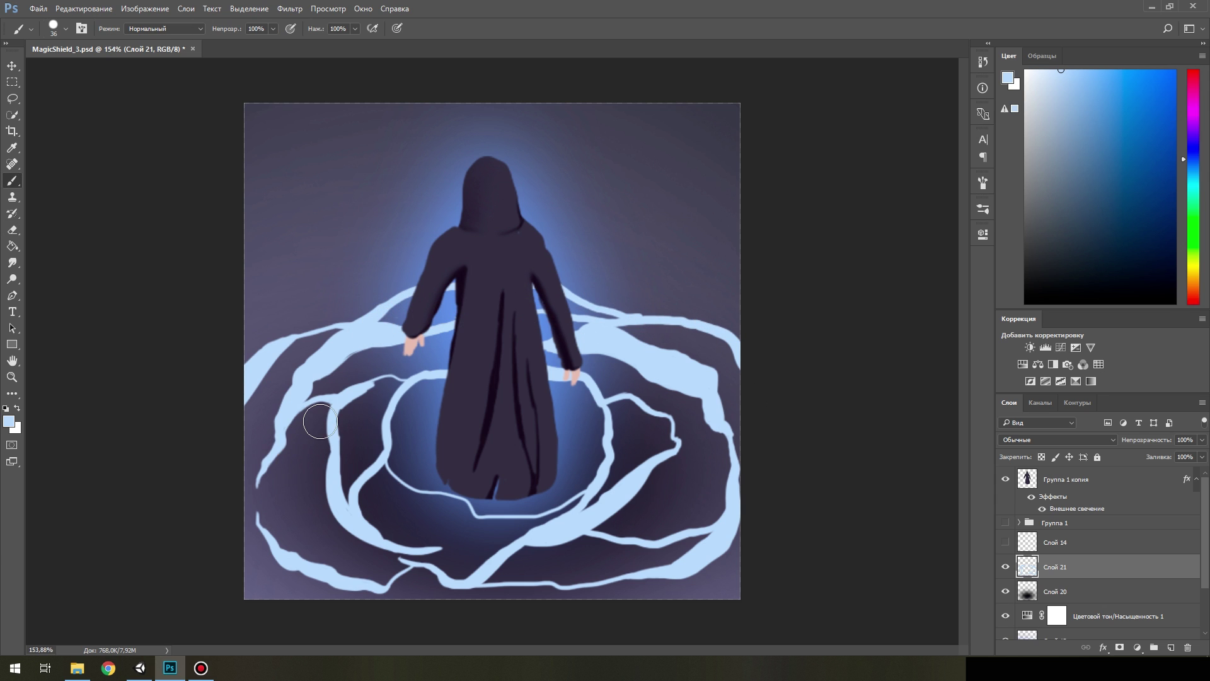
{"action": "scroll", "coordinate": [419, 373], "scroll_direction": "down", "scroll_amount": 5}
{"action": "scroll", "coordinate": [420, 348], "scroll_direction": "up", "scroll_amount": 3}
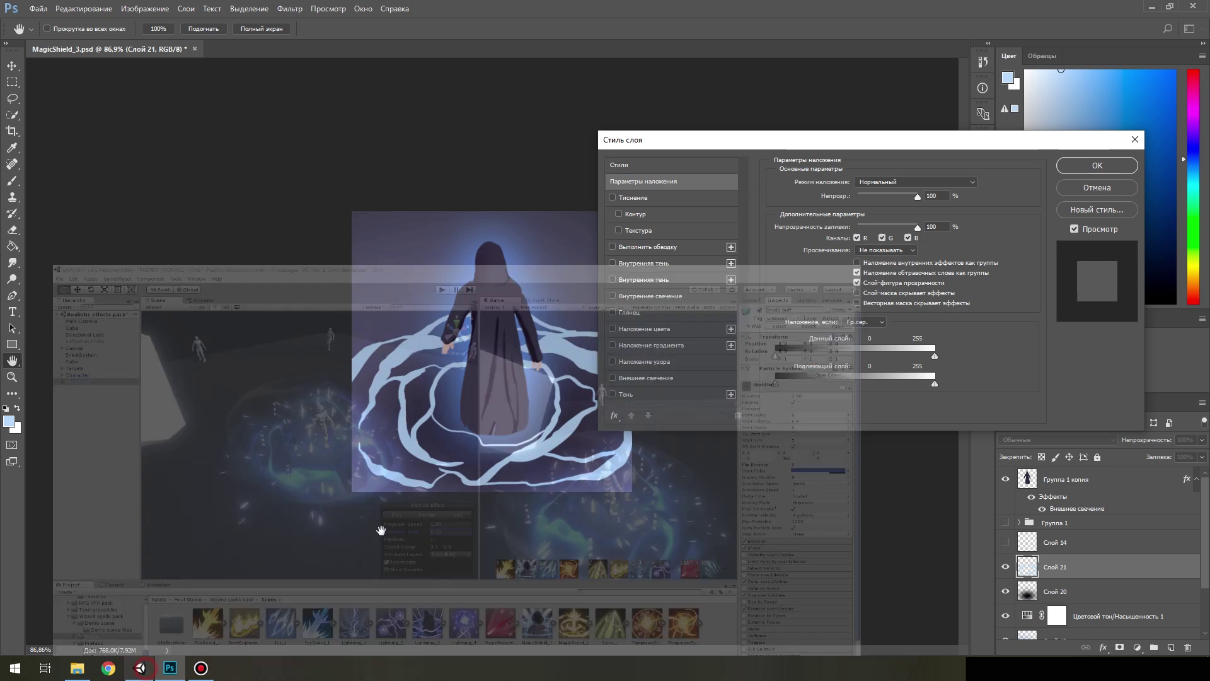
Give Слой 21 a lighter-blue Outer Glow with Lighten blend, size 35, range 62.
{"action": "left_click", "coordinate": [823, 226]}
{"action": "key", "text": "Return"}
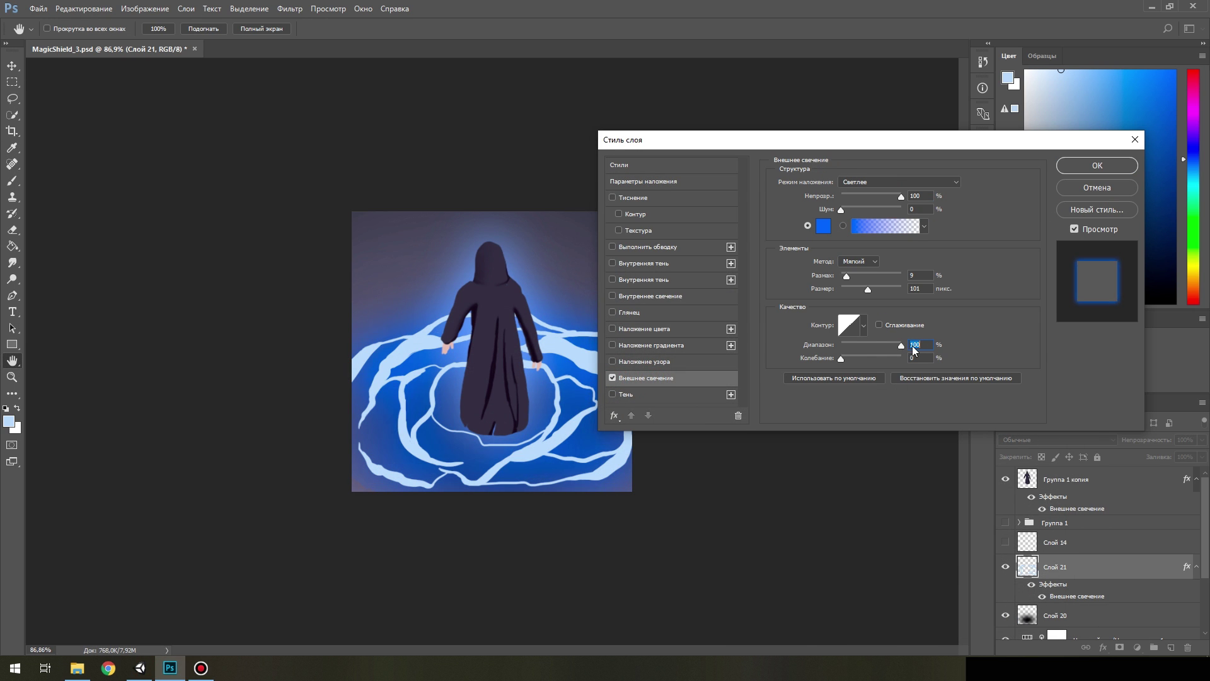
{"action": "left_click", "coordinate": [867, 182]}
{"action": "left_click", "coordinate": [867, 191]}
{"action": "left_click", "coordinate": [856, 291]}
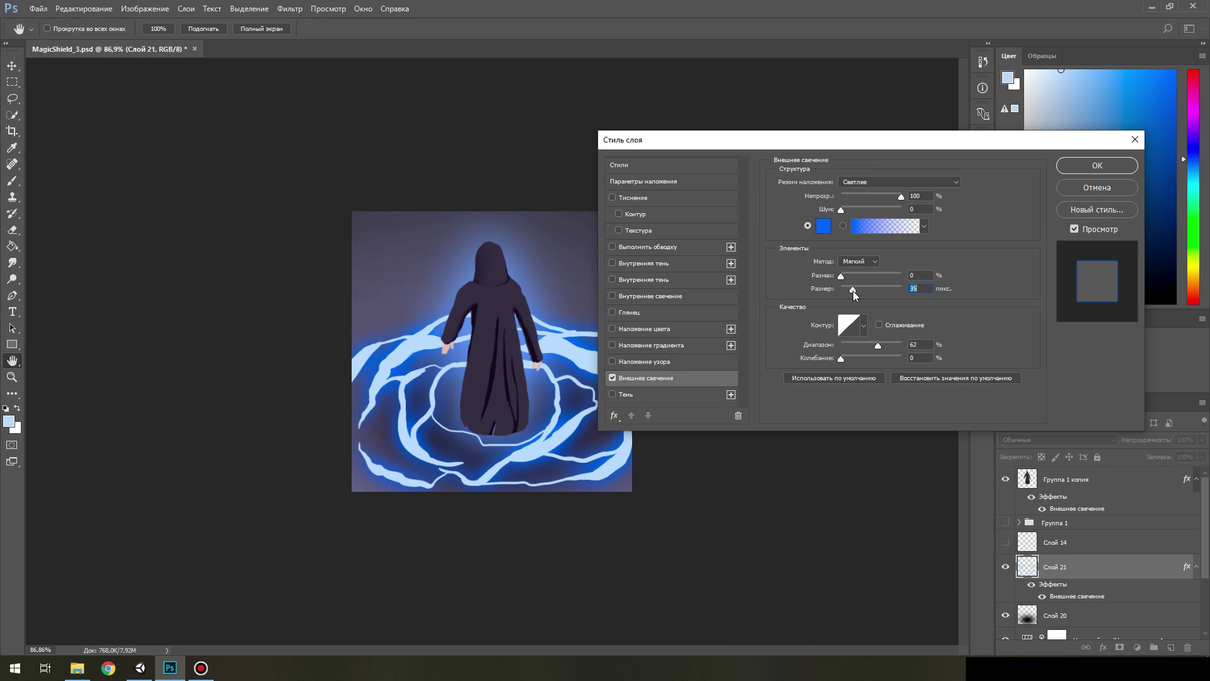
{"action": "left_click", "coordinate": [824, 225]}
{"action": "left_click_drag", "start_coordinate": [788, 440], "coordinate": [813, 433]}
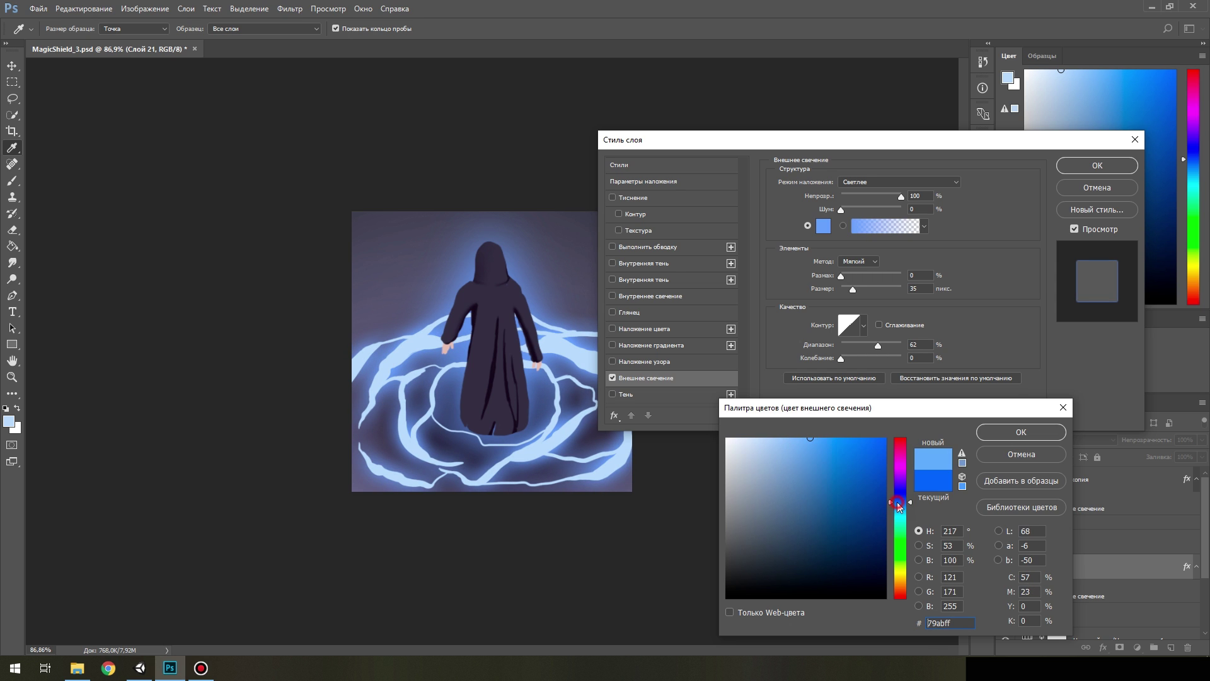
{"action": "left_click", "coordinate": [1021, 432]}
{"action": "left_click", "coordinate": [1098, 165]}
Return to the Brush and add a new empty layer on top.
{"action": "key", "text": "b"}
{"action": "scroll", "coordinate": [464, 451], "scroll_direction": "down", "scroll_amount": 2}
{"action": "scroll", "coordinate": [470, 431], "scroll_direction": "up", "scroll_amount": 4}
{"action": "scroll", "coordinate": [471, 441], "scroll_direction": "down", "scroll_amount": 5}
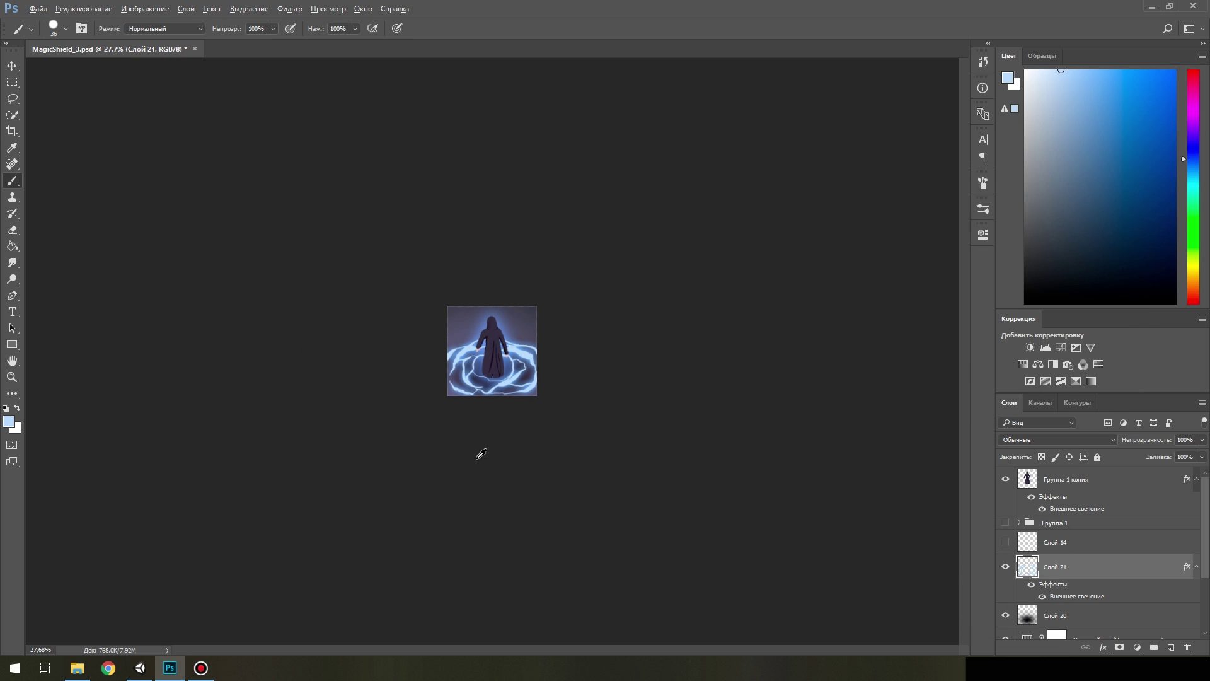
{"action": "scroll", "coordinate": [478, 454], "scroll_direction": "up", "scroll_amount": 4}
{"action": "key", "text": "ctrl+shift+alt+n"}
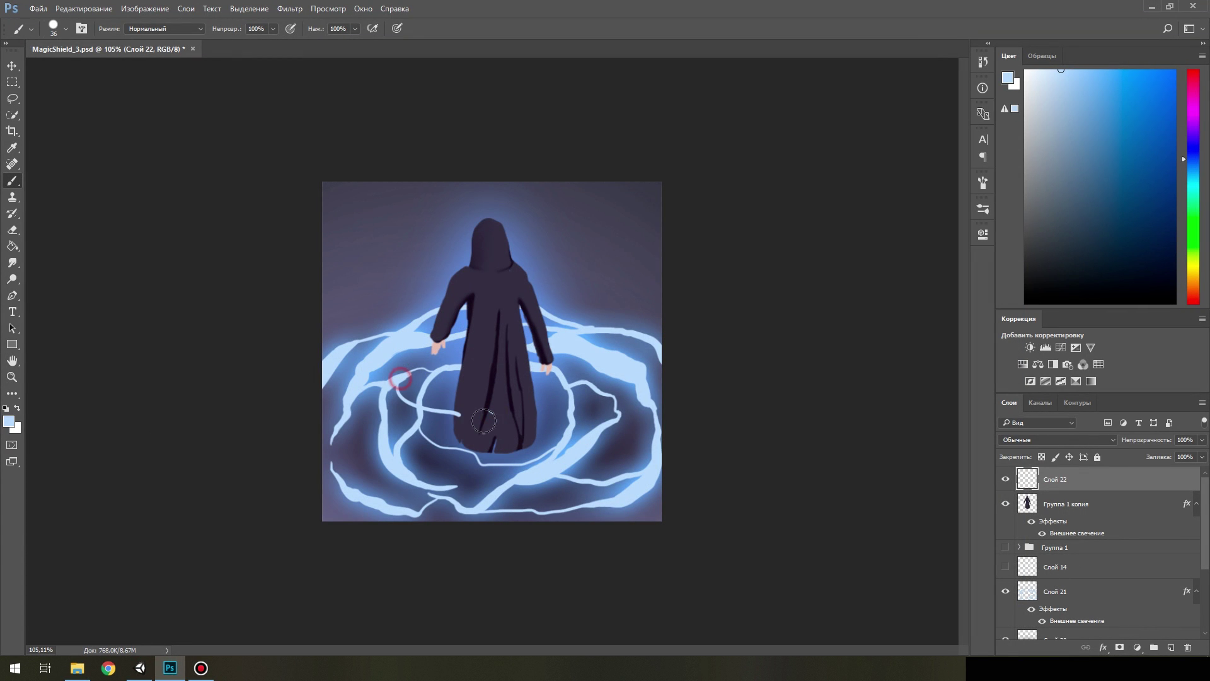
Draw thin glowing ring lines around the robe and hide the figure and thick ring layers.
{"action": "mouse_move", "coordinate": [395, 379]}
{"action": "left_mouse_down"}
{"action": "mouse_move", "coordinate": [601, 381]}
{"action": "mouse_move", "coordinate": [547, 283]}
{"action": "mouse_move", "coordinate": [526, 273]}
{"action": "mouse_move", "coordinate": [615, 334]}
{"action": "left_mouse_up"}
{"action": "key", "text": "ctrl+alt+z"}
{"action": "key", "text": "ctrl+alt+z"}
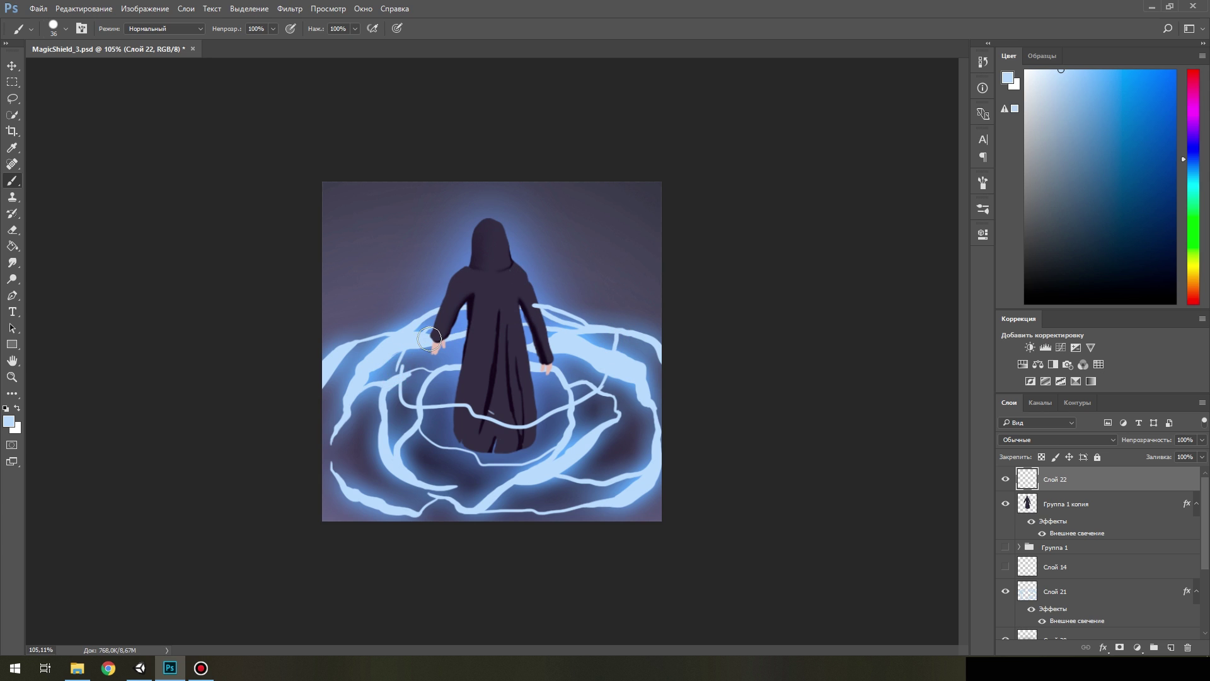
{"action": "left_click_drag", "start_coordinate": [397, 264], "coordinate": [344, 337]}
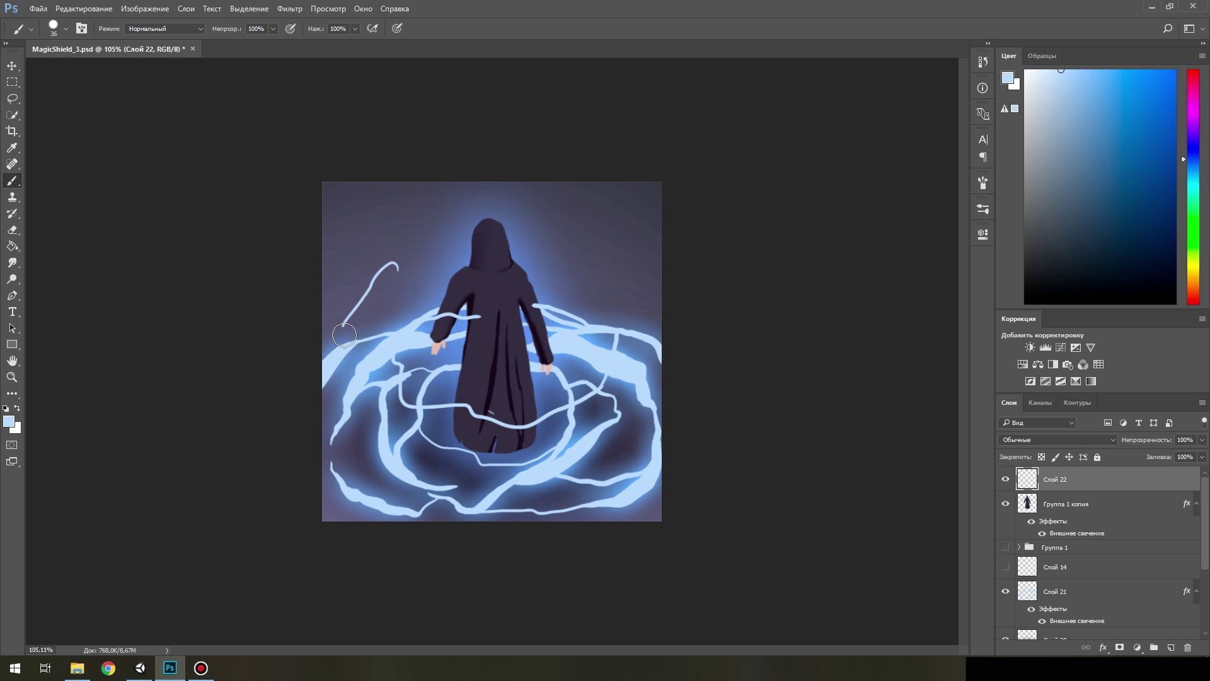
{"action": "mouse_move", "coordinate": [350, 410]}
{"action": "left_mouse_down"}
{"action": "mouse_move", "coordinate": [471, 463]}
{"action": "mouse_move", "coordinate": [653, 376]}
{"action": "left_mouse_up"}
{"action": "left_click", "coordinate": [1005, 504]}
{"action": "left_click", "coordinate": [1005, 591]}
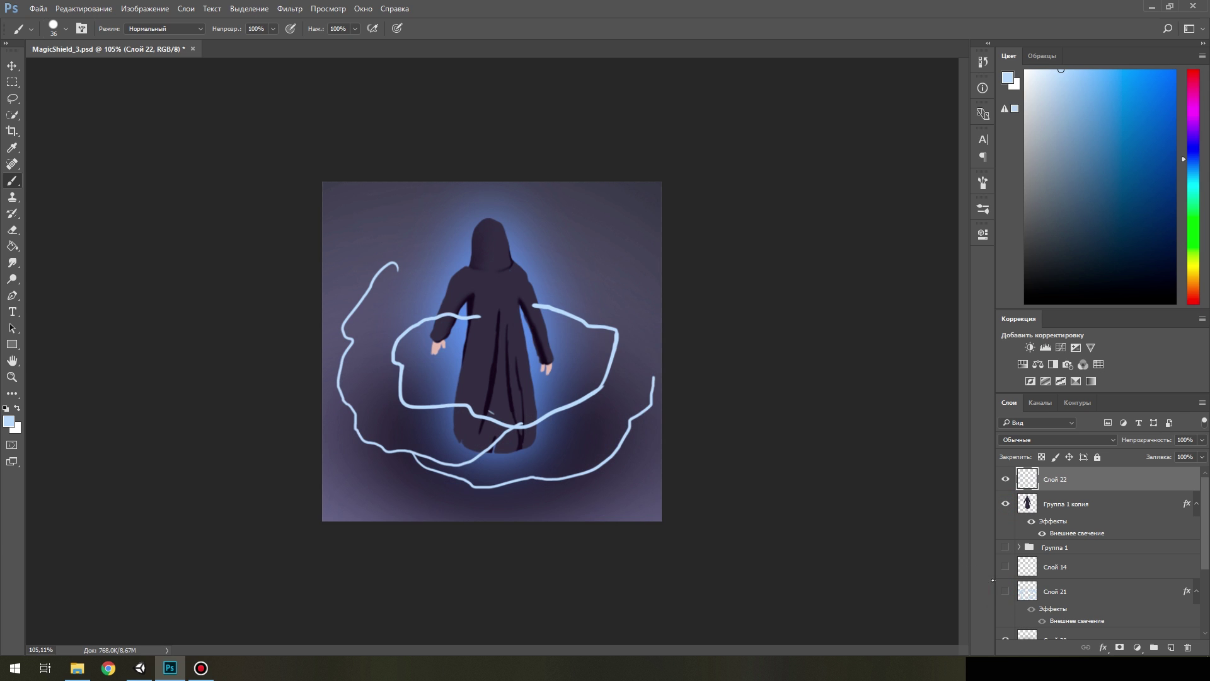
Add rising strokes on the right and a stroke across the figure's shoulders.
{"action": "left_click_drag", "start_coordinate": [607, 382], "coordinate": [643, 310]}
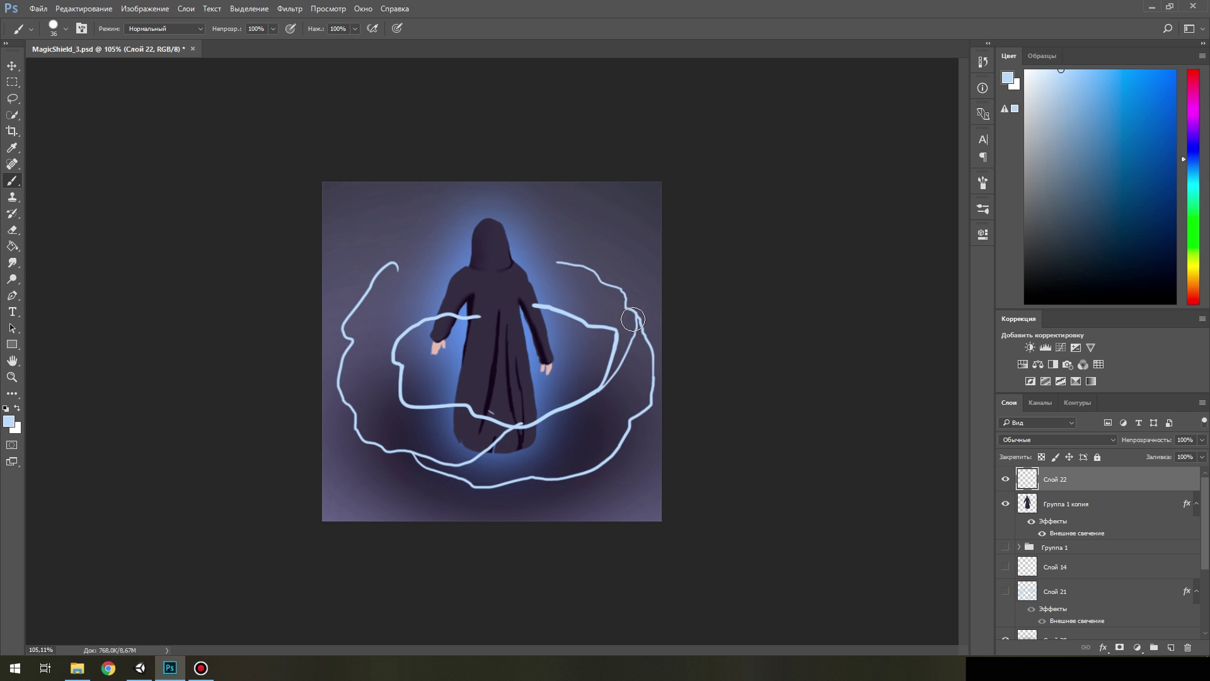
{"action": "key", "text": "ctrl+alt+z"}
{"action": "left_click_drag", "start_coordinate": [551, 407], "coordinate": [655, 323]}
{"action": "left_click_drag", "start_coordinate": [387, 271], "coordinate": [467, 235]}
{"action": "key", "text": "ctrl+z"}
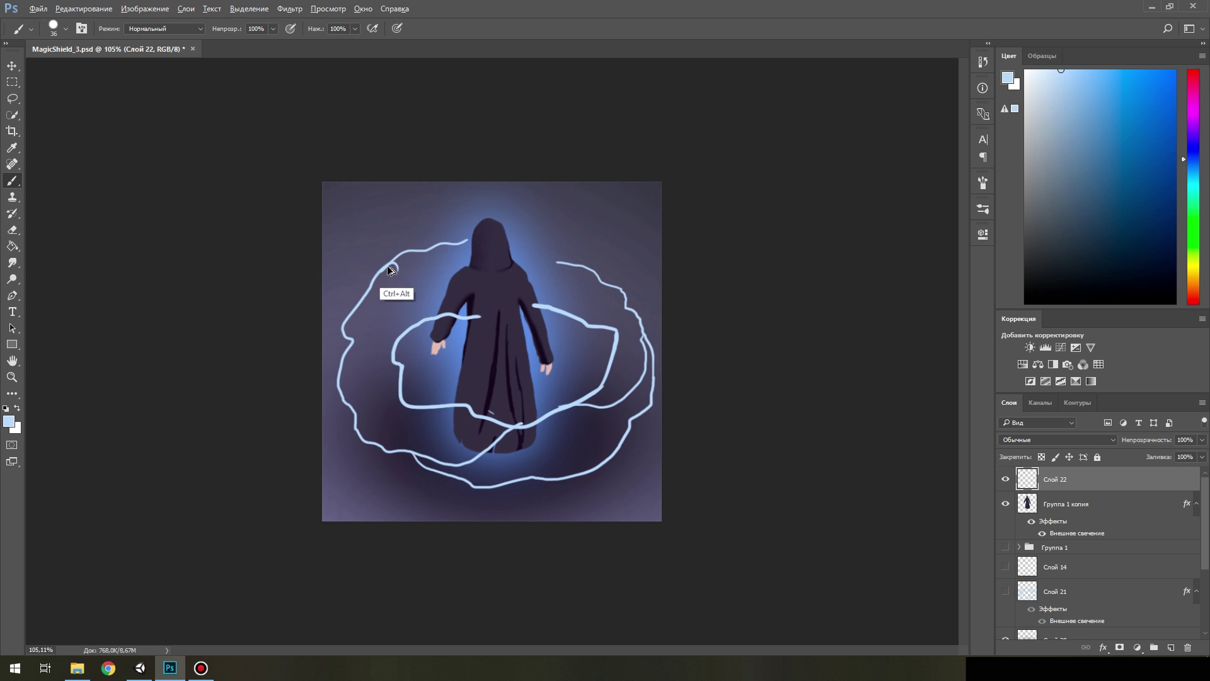
{"action": "left_click_drag", "start_coordinate": [376, 265], "coordinate": [459, 228]}
{"action": "key", "text": "ctrl+z"}
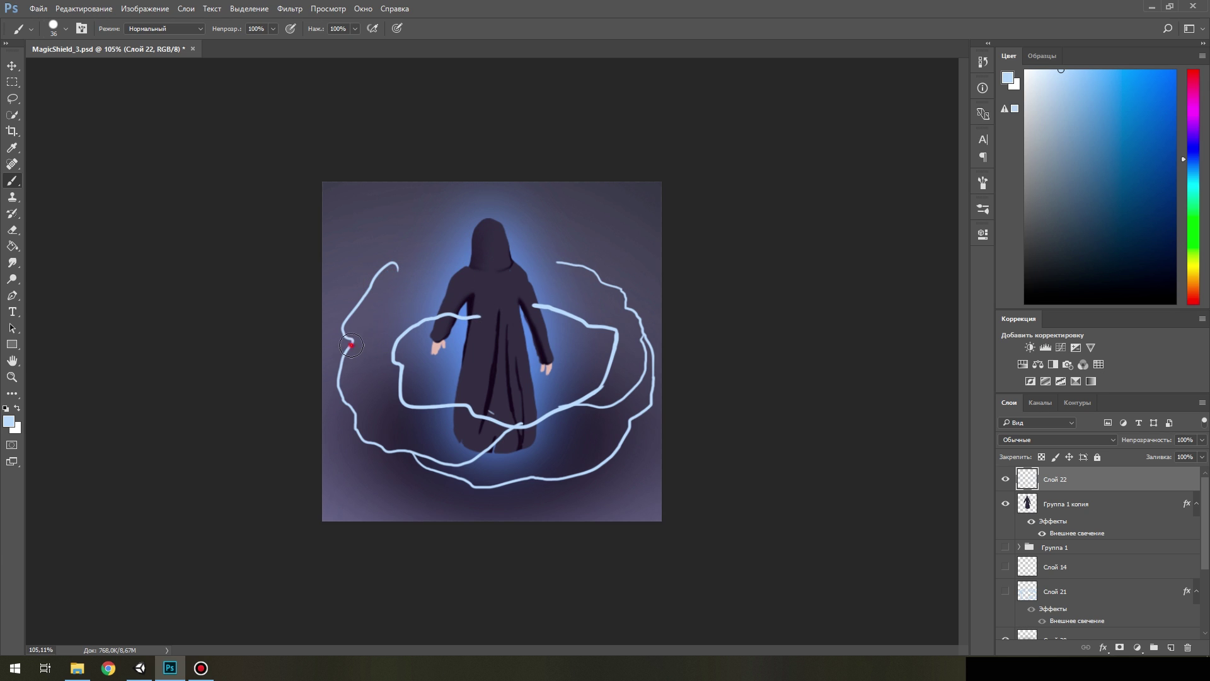
{"action": "left_click_drag", "start_coordinate": [351, 340], "coordinate": [617, 292]}
Erase the upper-left, upper-right and shoulder strokes with an enlarged eraser.
{"action": "key", "text": "e"}
{"action": "key", "text": "bracketright"}
{"action": "key", "text": "bracketright"}
{"action": "key", "text": "bracketright"}
{"action": "left_click_drag", "start_coordinate": [391, 264], "coordinate": [346, 334]}
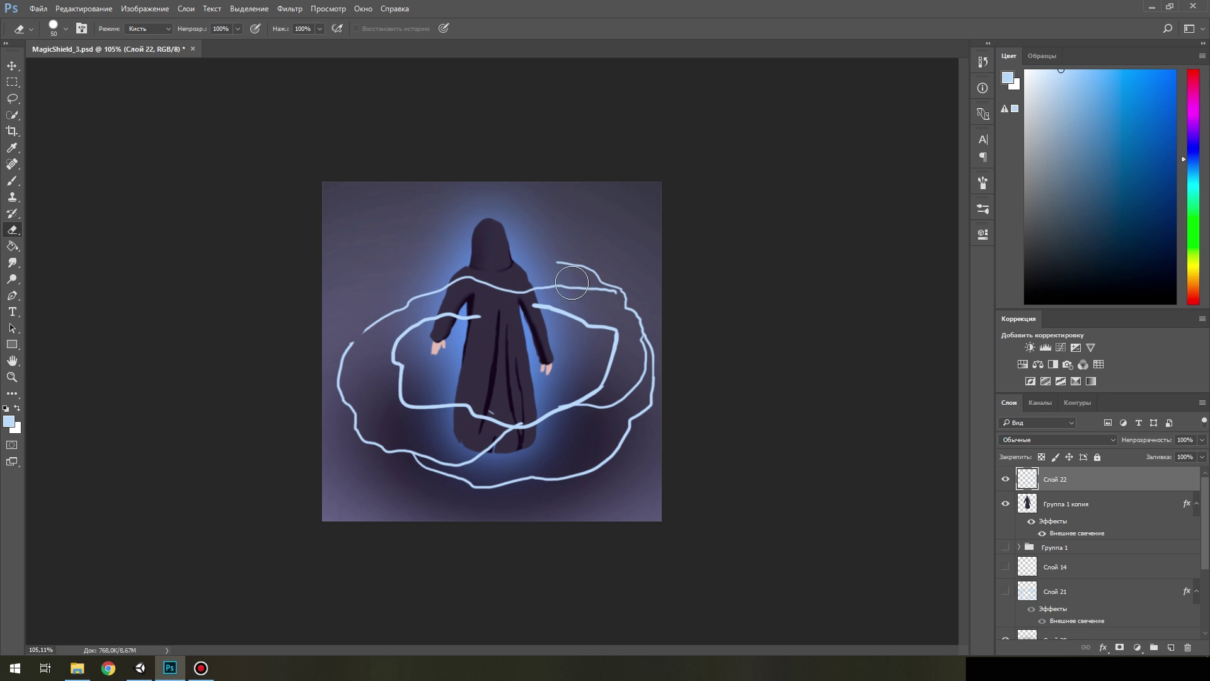
{"action": "left_click_drag", "start_coordinate": [557, 264], "coordinate": [607, 305]}
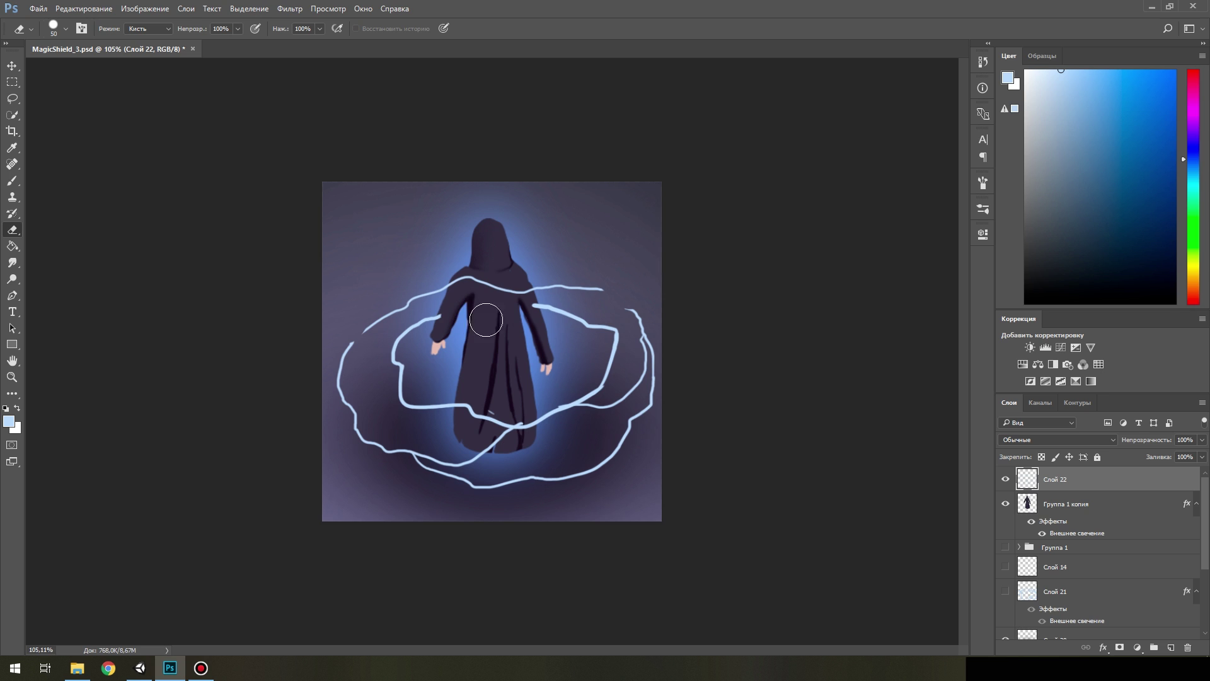
{"action": "left_click_drag", "start_coordinate": [470, 279], "coordinate": [534, 288]}
{"action": "key", "text": "b"}
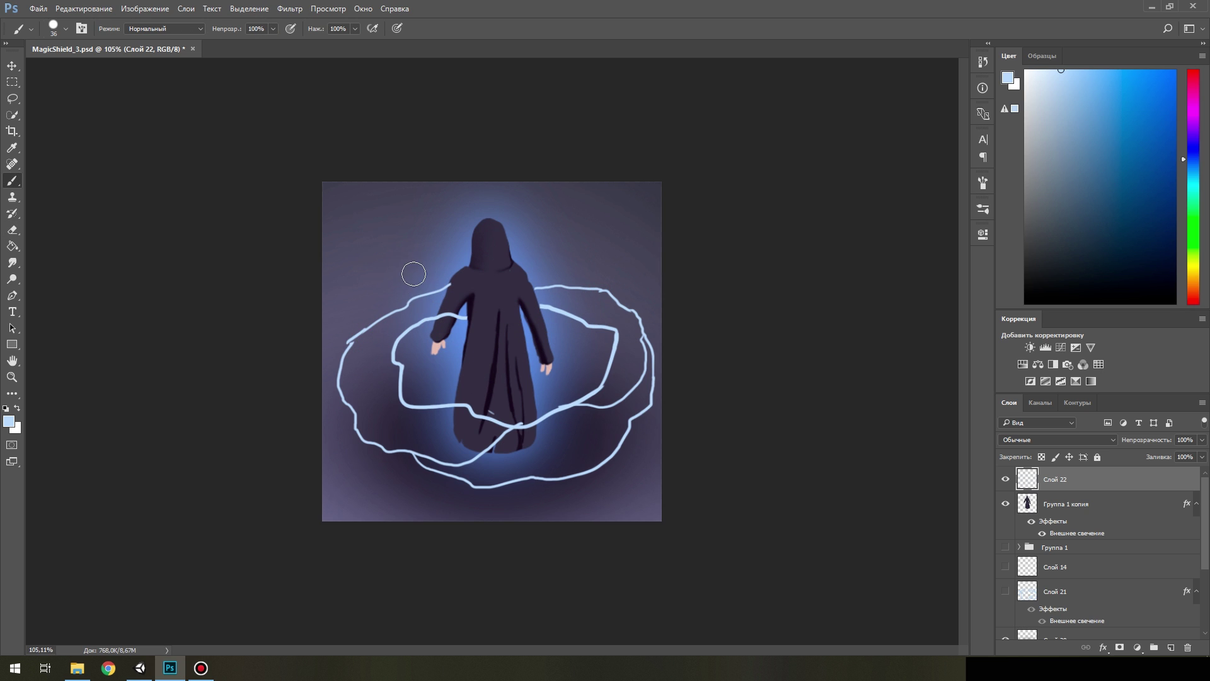
Redraw ring arcs across the waist and over the top of the hood.
{"action": "left_click_drag", "start_coordinate": [404, 274], "coordinate": [566, 241]}
{"action": "left_click_drag", "start_coordinate": [467, 233], "coordinate": [537, 237]}
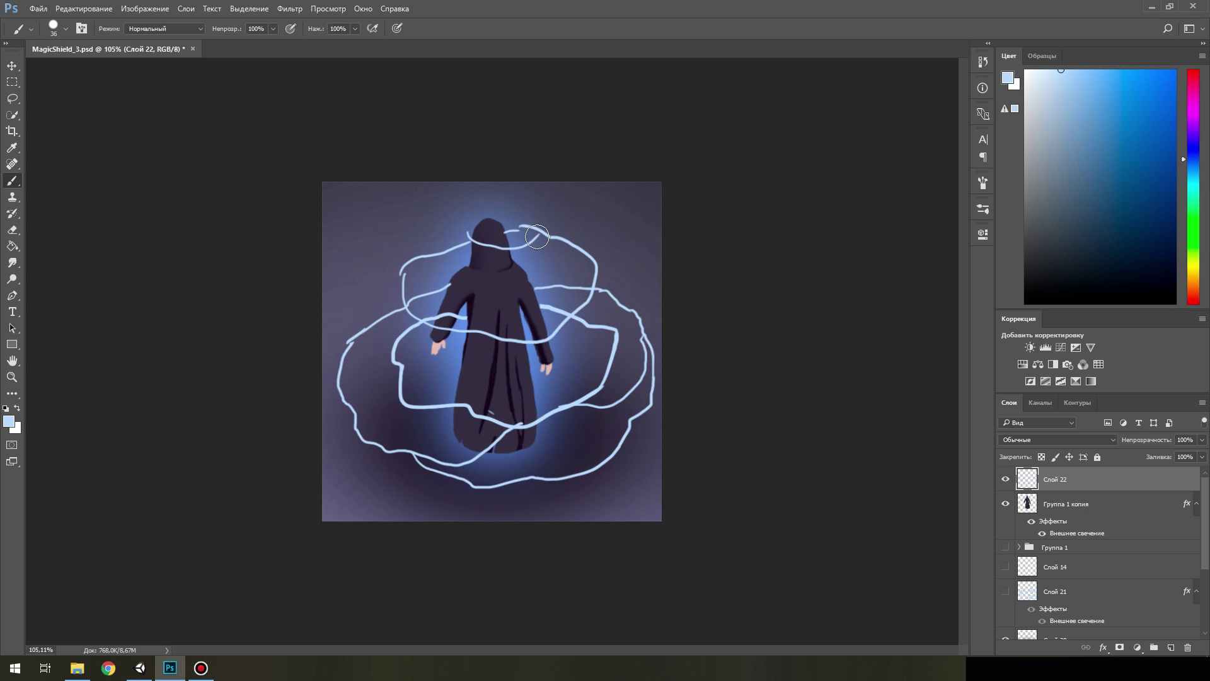
{"action": "key", "text": "ctrl+alt+z"}
{"action": "key", "text": "ctrl+alt+z"}
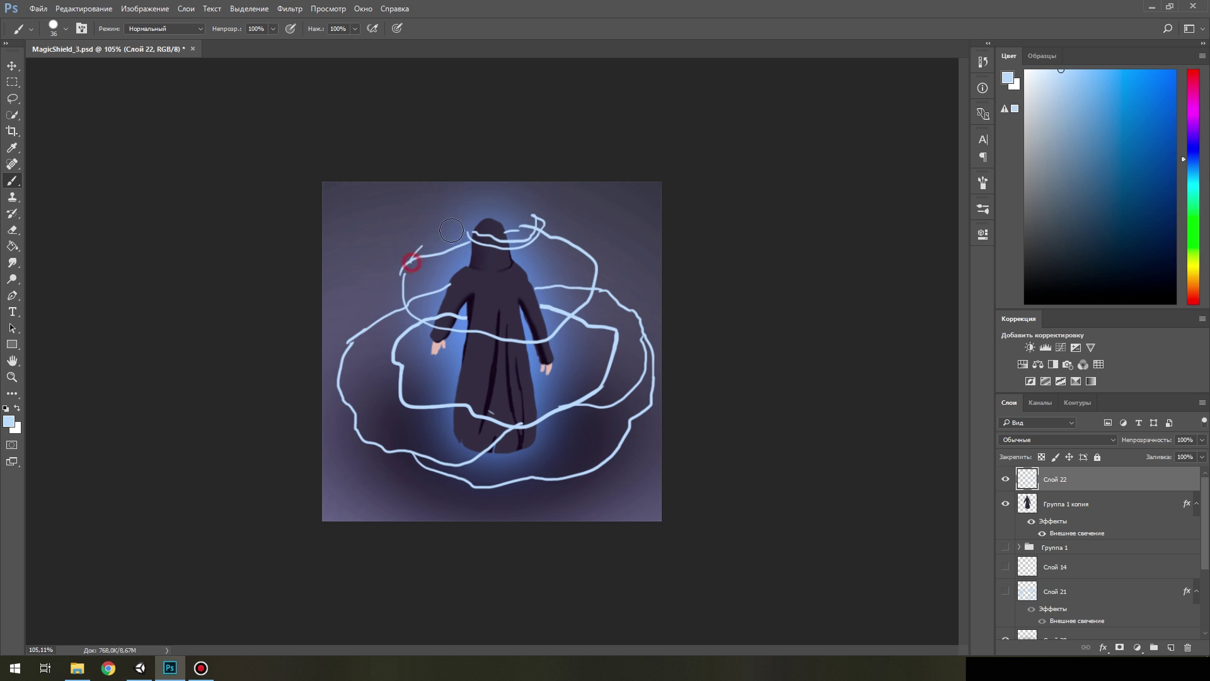
{"action": "mouse_move", "coordinate": [404, 270]}
{"action": "left_mouse_down"}
{"action": "mouse_move", "coordinate": [541, 224]}
{"action": "mouse_move", "coordinate": [516, 234]}
{"action": "mouse_move", "coordinate": [523, 241]}
{"action": "mouse_move", "coordinate": [479, 243]}
{"action": "mouse_move", "coordinate": [538, 254]}
{"action": "left_mouse_up"}
{"action": "key", "text": "e"}
{"action": "key", "text": "b"}
{"action": "key", "text": "e"}
{"action": "key", "text": "b"}
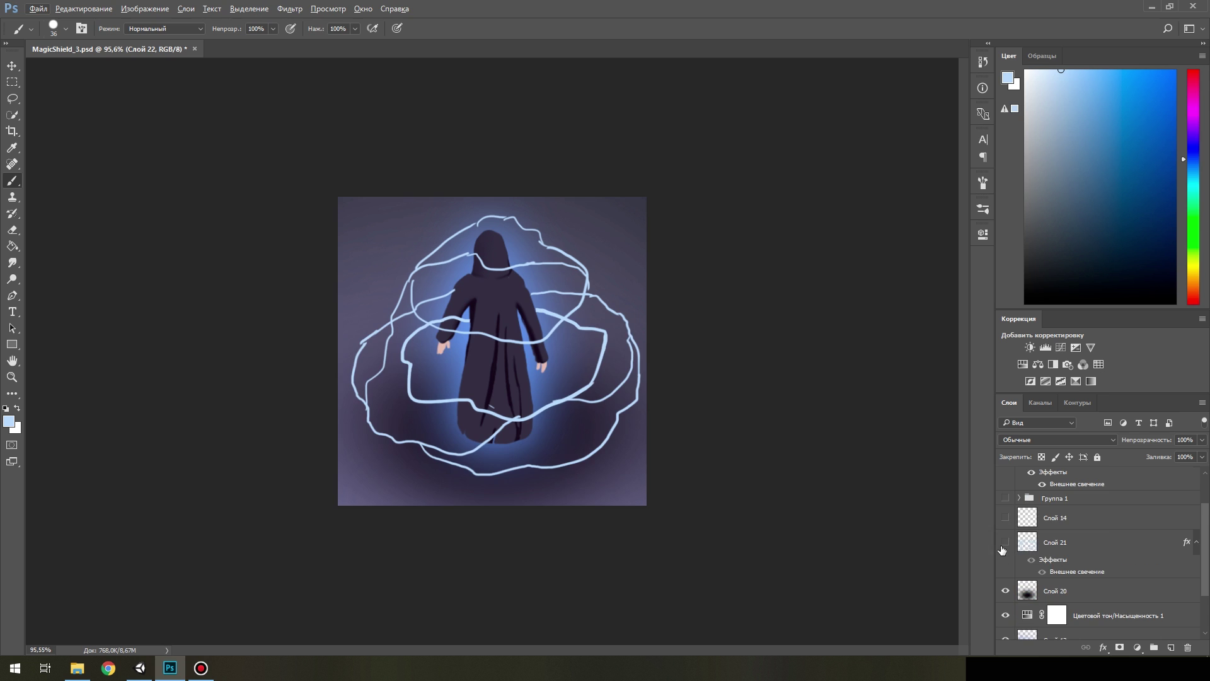
Add an Outer Glow to Слой 22 and show Слой 21's rings to compare.
{"action": "left_click", "coordinate": [612, 378]}
{"action": "left_click", "coordinate": [672, 378]}
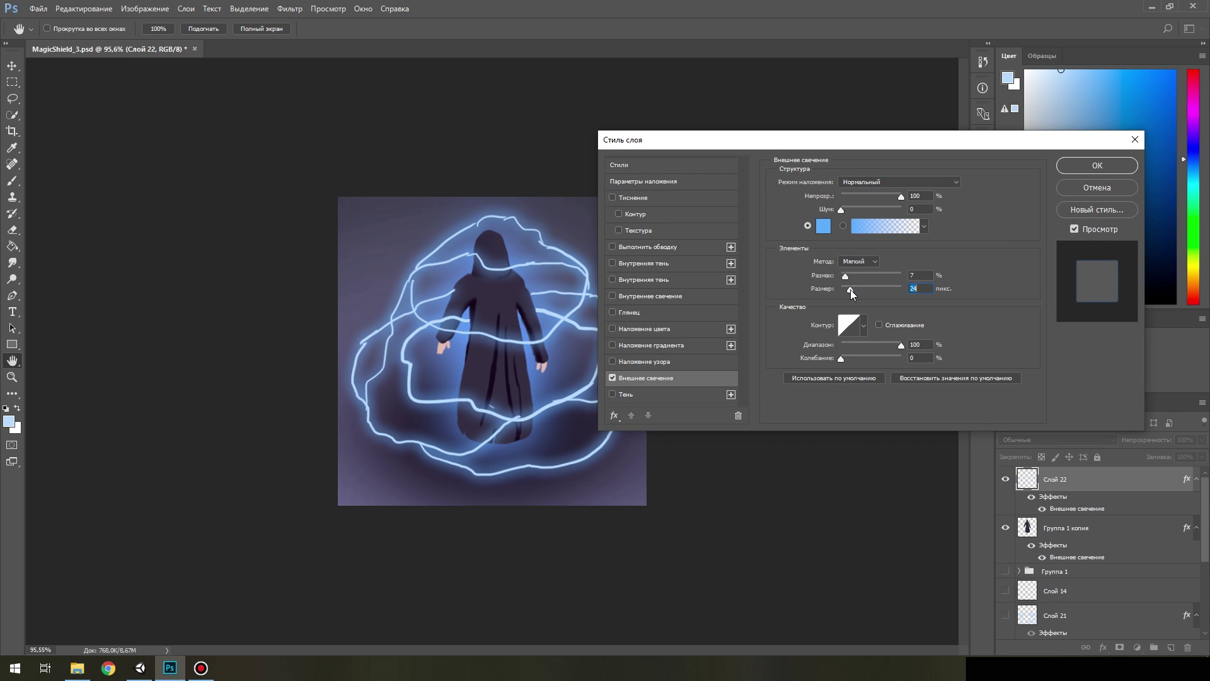
{"action": "left_click", "coordinate": [1097, 165]}
{"action": "left_click", "coordinate": [1005, 615]}
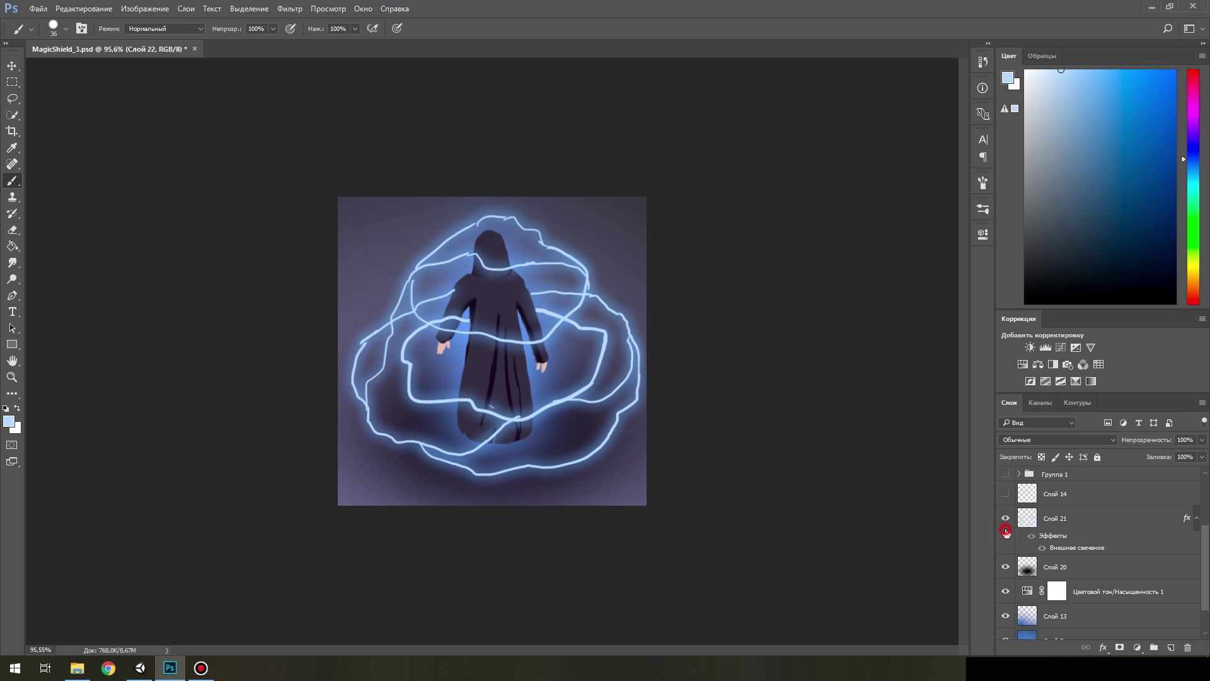
{"action": "scroll", "coordinate": [1071, 567], "scroll_direction": "down", "scroll_amount": 2}
{"action": "scroll", "coordinate": [591, 436], "scroll_direction": "down", "scroll_amount": 3}
{"action": "scroll", "coordinate": [591, 436], "scroll_direction": "up", "scroll_amount": 5}
{"action": "scroll", "coordinate": [591, 436], "scroll_direction": "down", "scroll_amount": 3}
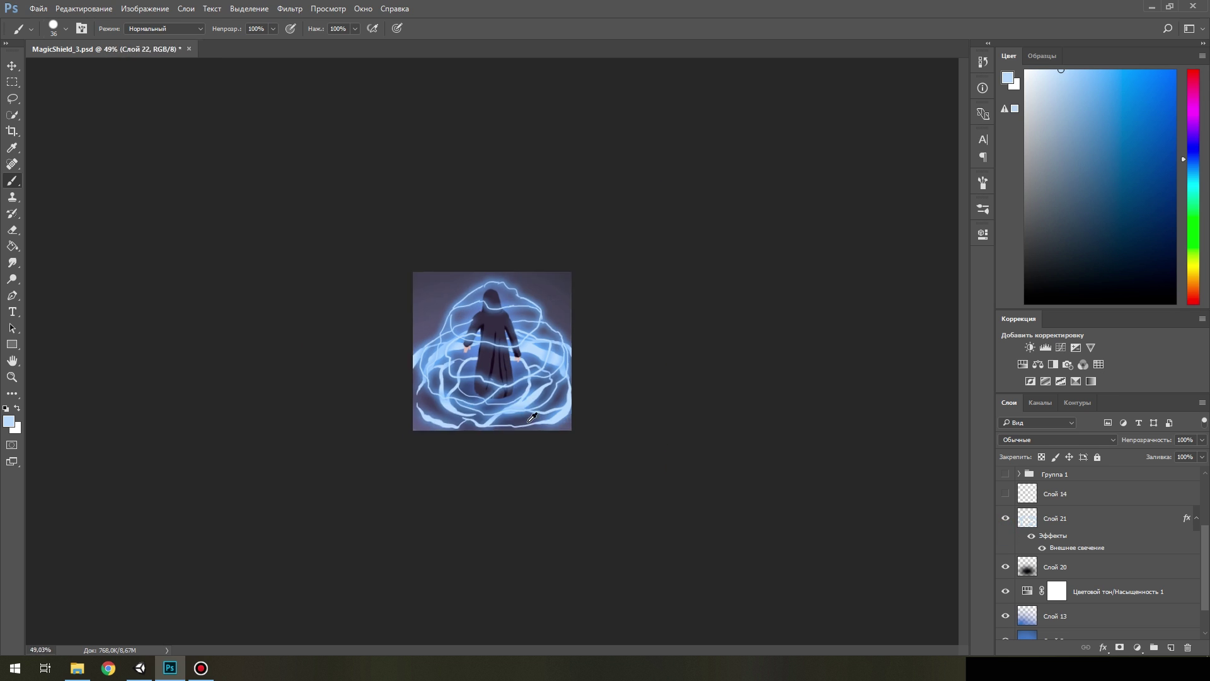
{"action": "scroll", "coordinate": [591, 436], "scroll_direction": "up", "scroll_amount": 3}
{"action": "scroll", "coordinate": [1072, 554], "scroll_direction": "down", "scroll_amount": 2}
Hide Слой 21 and paint thick strokes across the waist, top, left and lower-left ring edges.
{"action": "scroll", "coordinate": [1025, 531], "scroll_direction": "up", "scroll_amount": 2}
{"action": "left_click", "coordinate": [1005, 529]}
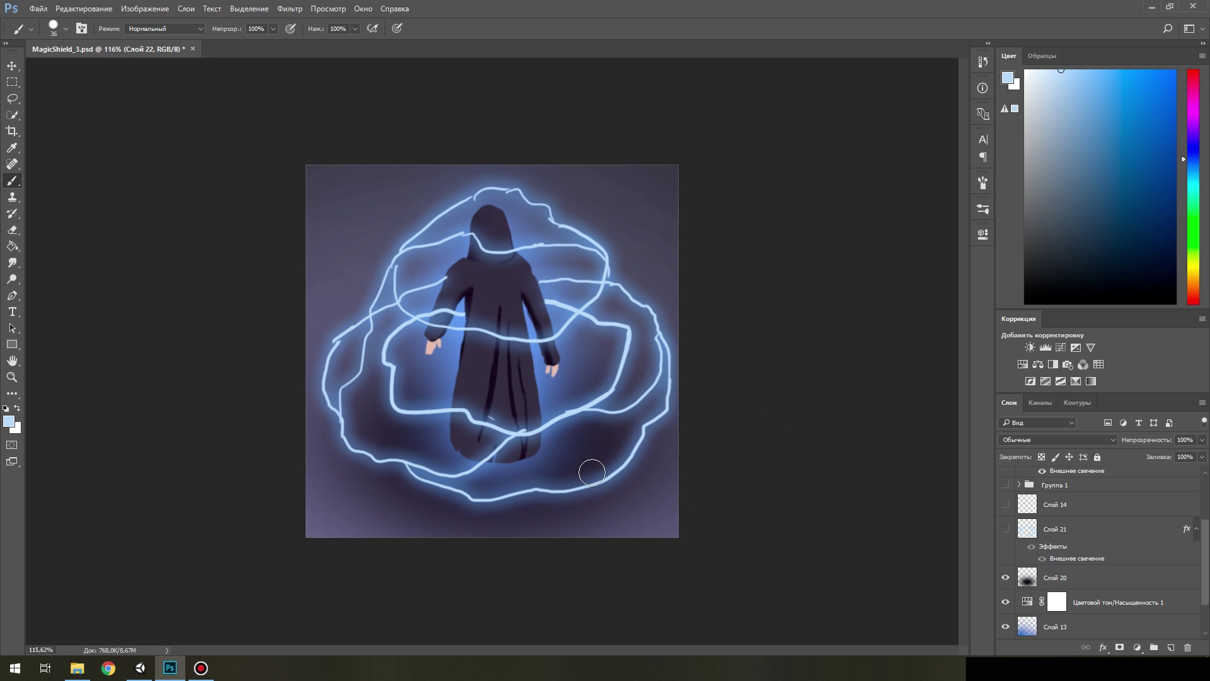
{"action": "mouse_move", "coordinate": [409, 244]}
{"action": "left_mouse_down"}
{"action": "mouse_move", "coordinate": [434, 331]}
{"action": "mouse_move", "coordinate": [563, 330]}
{"action": "left_mouse_up"}
{"action": "mouse_move", "coordinate": [606, 286]}
{"action": "left_mouse_down"}
{"action": "mouse_move", "coordinate": [484, 245]}
{"action": "mouse_move", "coordinate": [599, 253]}
{"action": "left_mouse_up"}
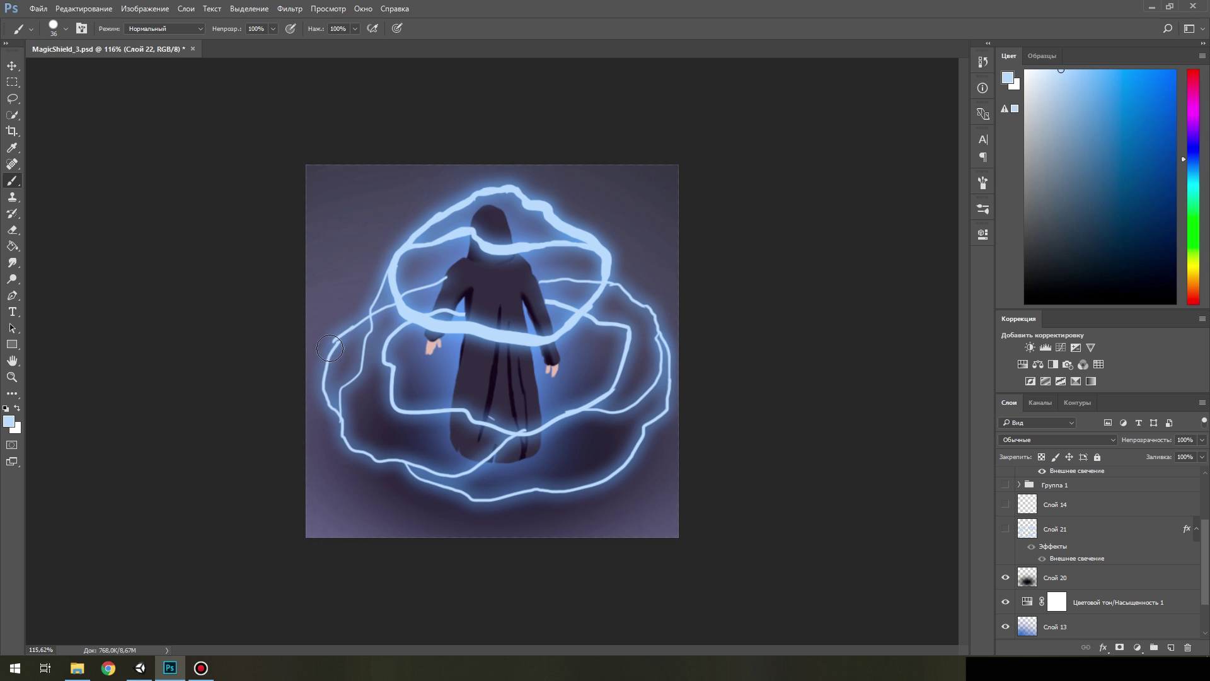
{"action": "mouse_move", "coordinate": [327, 387]}
{"action": "left_mouse_down"}
{"action": "mouse_move", "coordinate": [331, 350]}
{"action": "mouse_move", "coordinate": [392, 302]}
{"action": "left_mouse_up"}
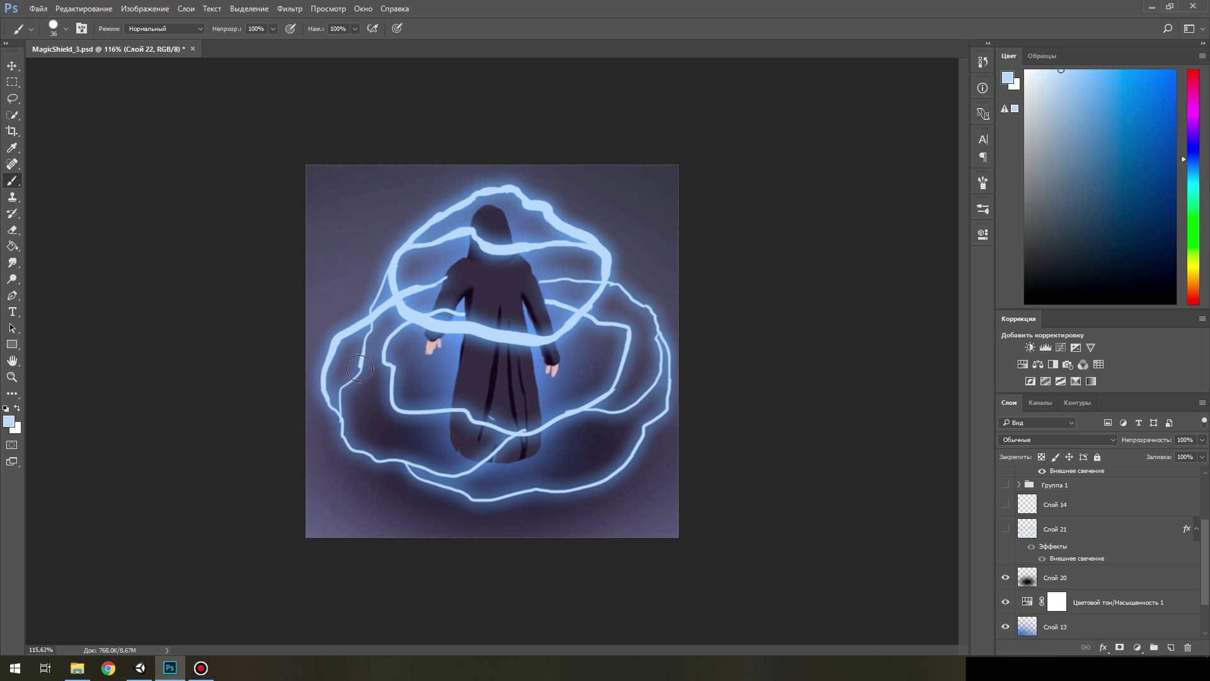
{"action": "mouse_move", "coordinate": [341, 403]}
{"action": "left_mouse_down"}
{"action": "mouse_move", "coordinate": [372, 455]}
{"action": "mouse_move", "coordinate": [419, 474]}
{"action": "left_mouse_up"}
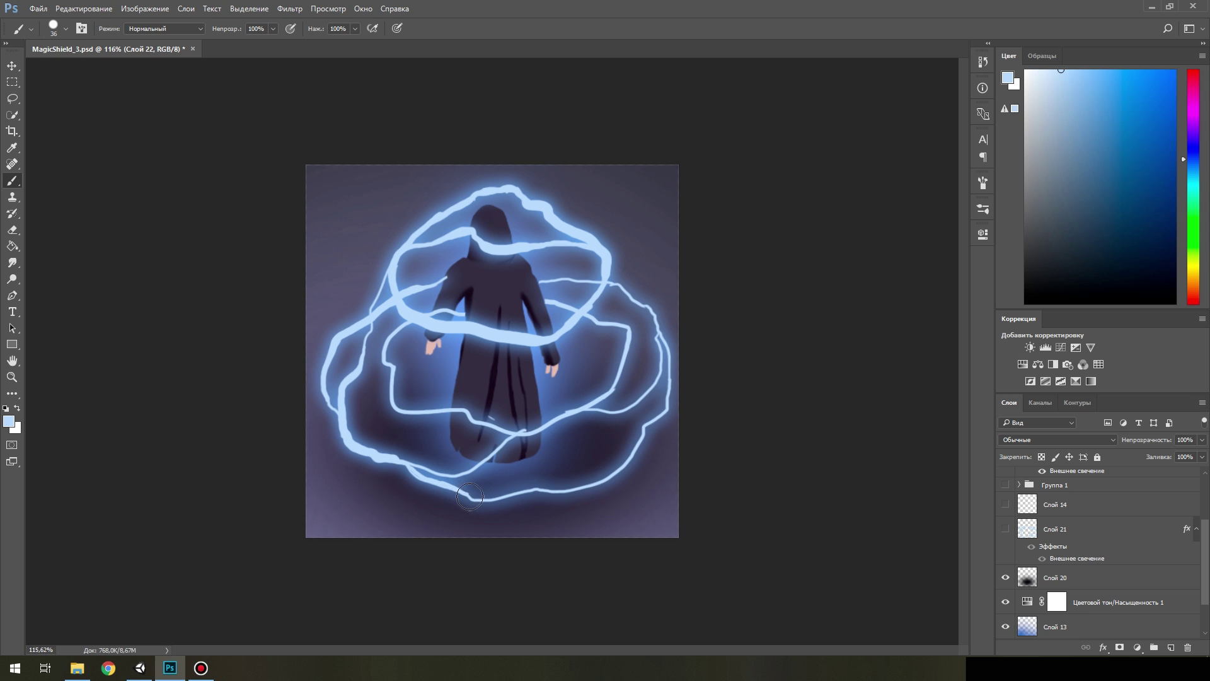
Thicken the lower, lower-right and right edges of the rings, then switch to the Eraser.
{"action": "scroll", "coordinate": [452, 459], "scroll_direction": "up", "scroll_amount": 5}
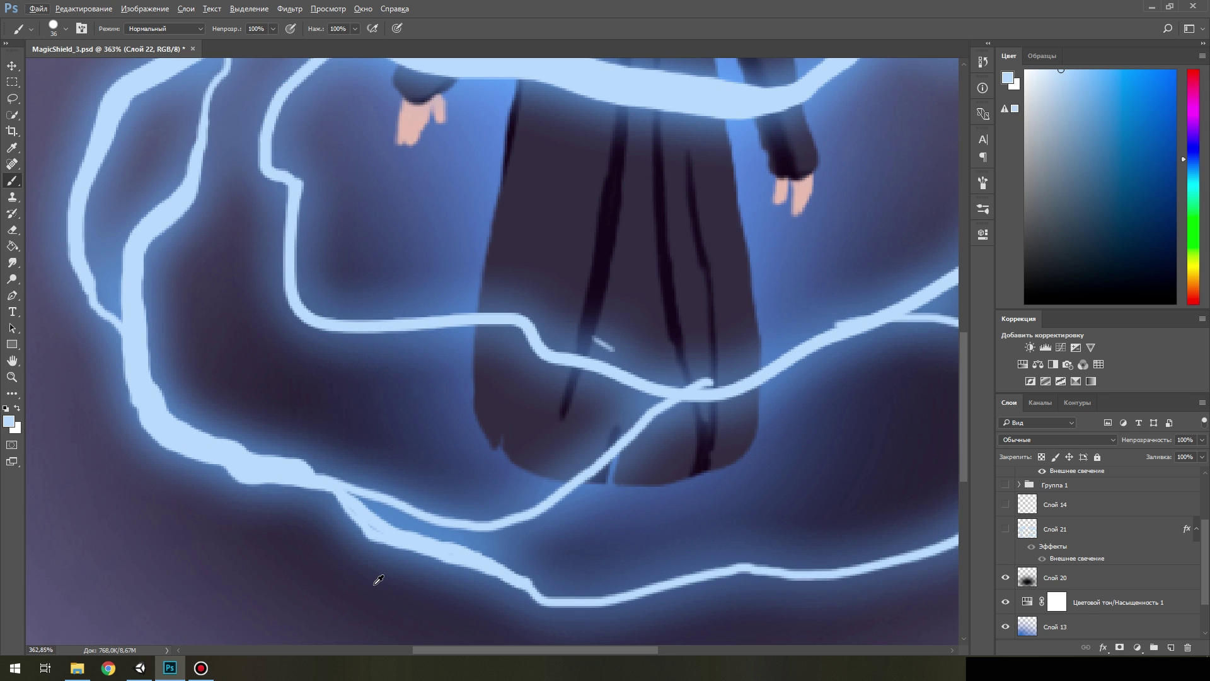
{"action": "scroll", "coordinate": [610, 395], "scroll_direction": "down", "scroll_amount": 4}
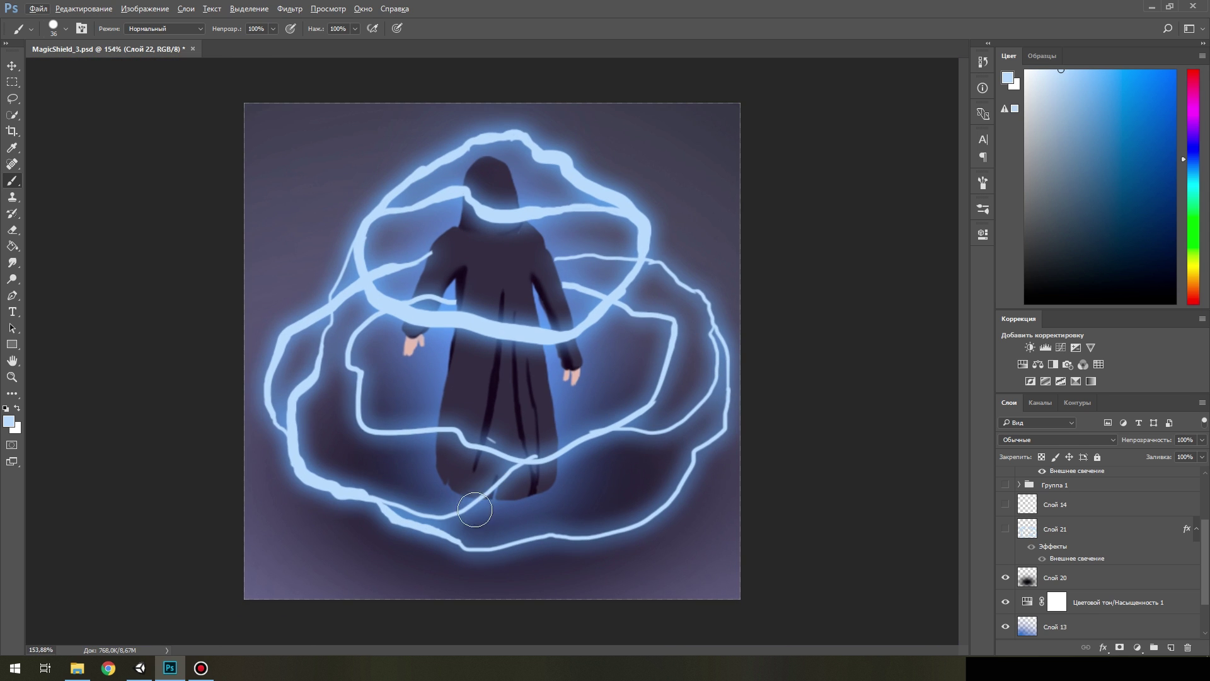
{"action": "left_click_drag", "start_coordinate": [469, 508], "coordinate": [656, 405]}
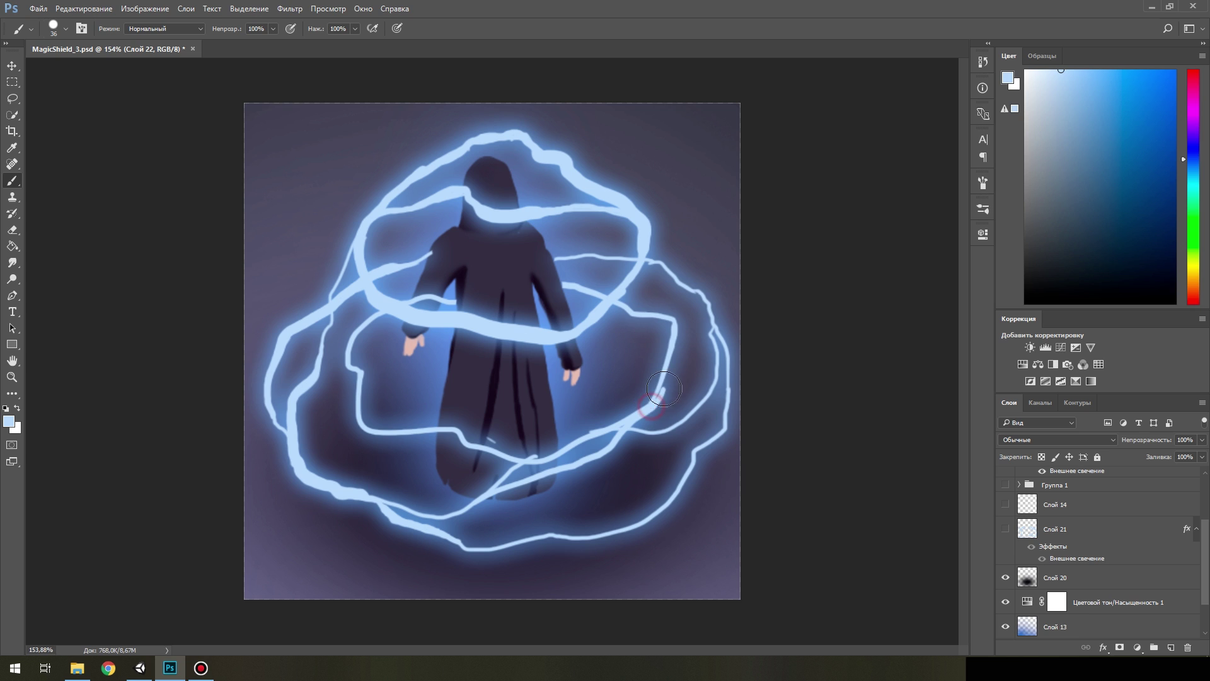
{"action": "left_click_drag", "start_coordinate": [605, 445], "coordinate": [523, 478]}
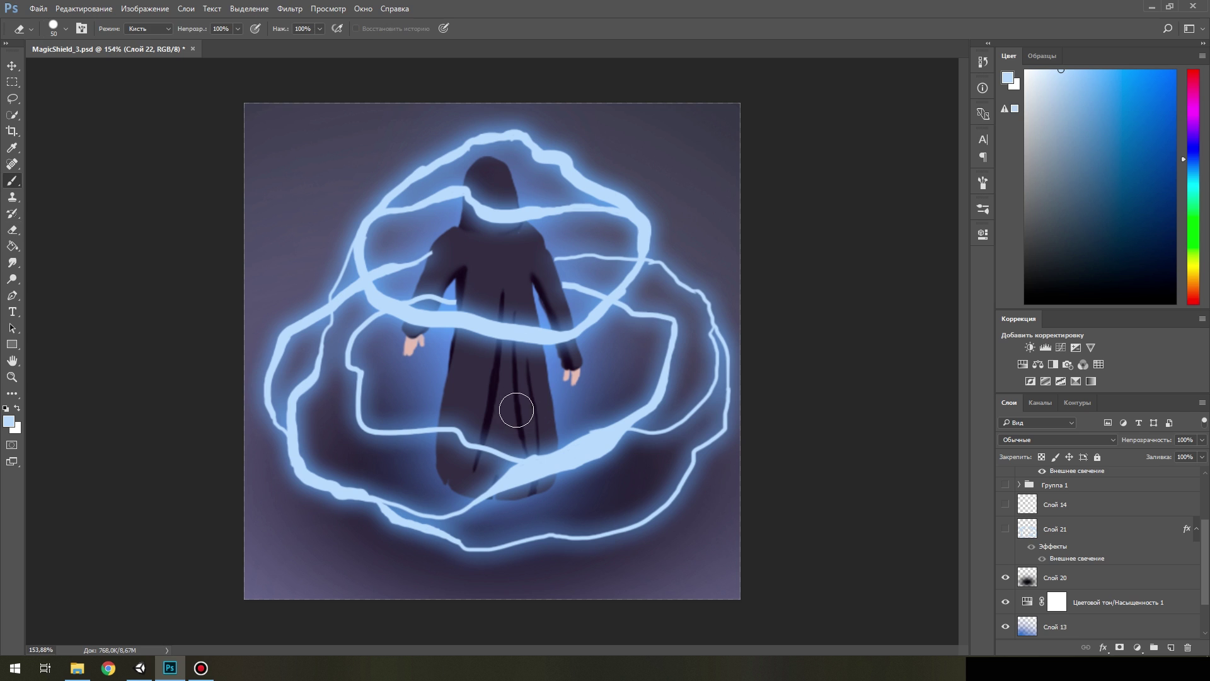
{"action": "left_click_drag", "start_coordinate": [593, 537], "coordinate": [637, 515]}
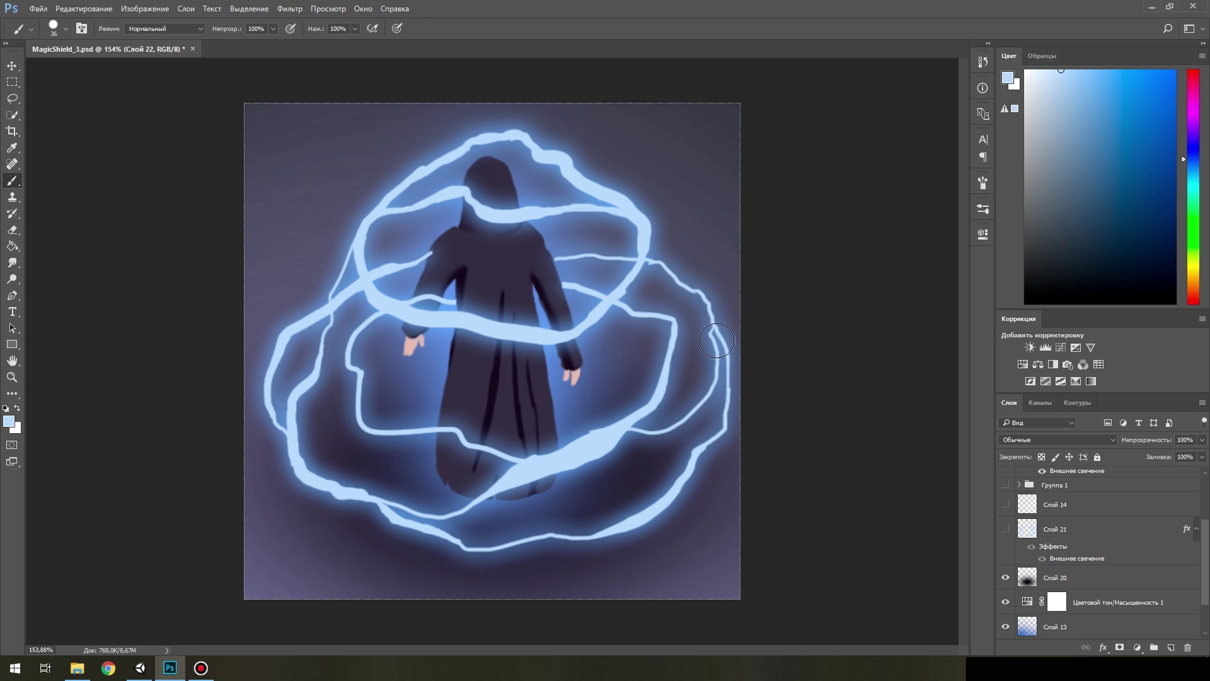
{"action": "left_click_drag", "start_coordinate": [647, 264], "coordinate": [658, 434]}
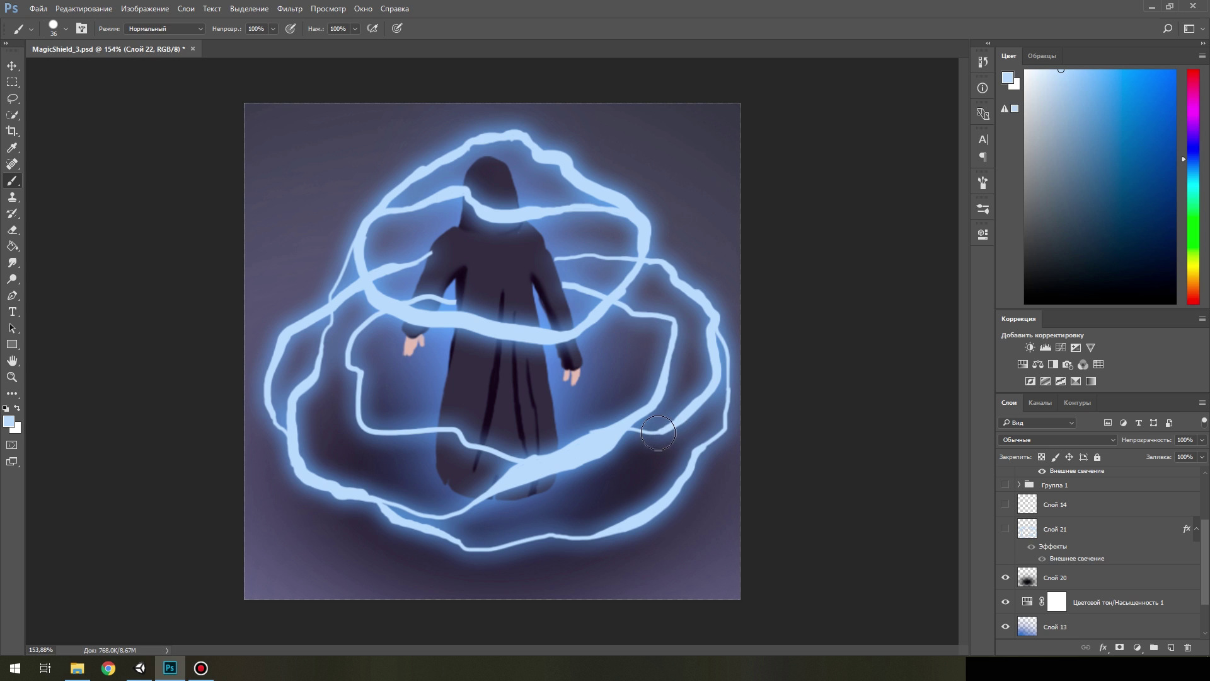
{"action": "key", "text": "e"}
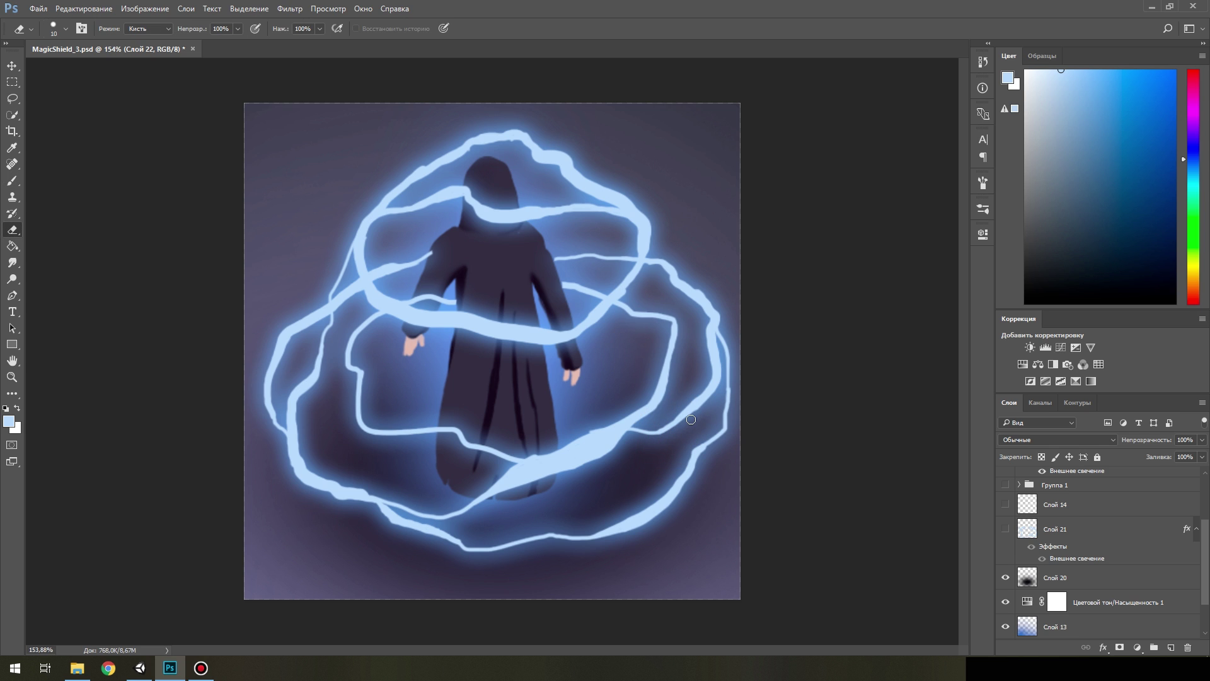
{"action": "scroll", "coordinate": [606, 446], "scroll_direction": "down", "scroll_amount": 5}
Show Слой 21 again and select Слой 22, cancelling a blur filter without applying it.
{"action": "left_click", "coordinate": [1004, 528]}
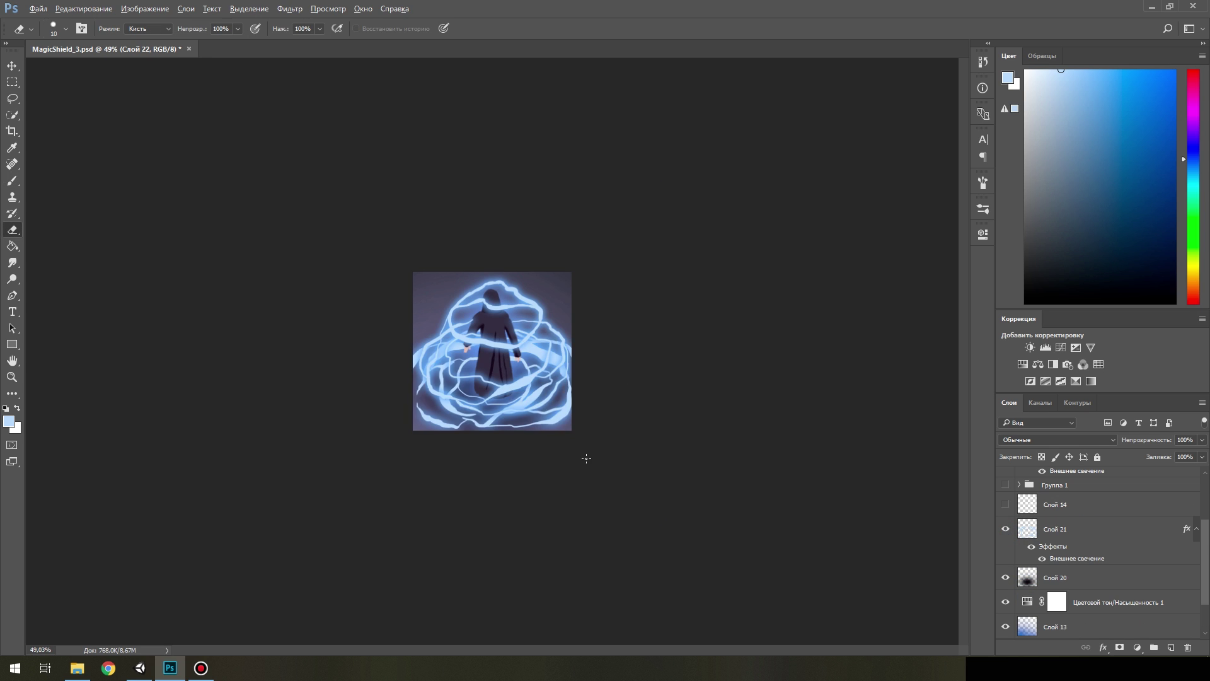
{"action": "scroll", "coordinate": [1005, 528], "scroll_direction": "up", "scroll_amount": 2}
{"action": "left_click", "coordinate": [1071, 591]}
{"action": "scroll", "coordinate": [635, 440], "scroll_direction": "down", "scroll_amount": 1}
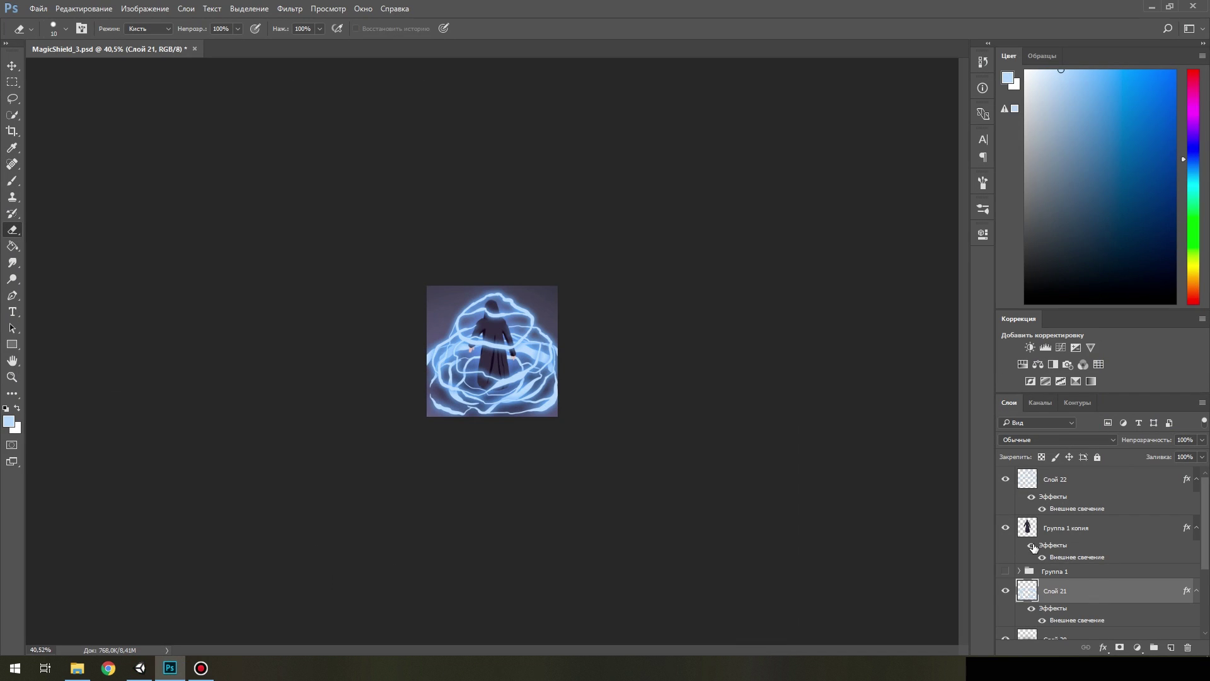
{"action": "left_click", "coordinate": [1005, 591]}
{"action": "left_click", "coordinate": [1071, 479]}
{"action": "left_click", "coordinate": [289, 8]}
{"action": "left_click", "coordinate": [538, 257]}
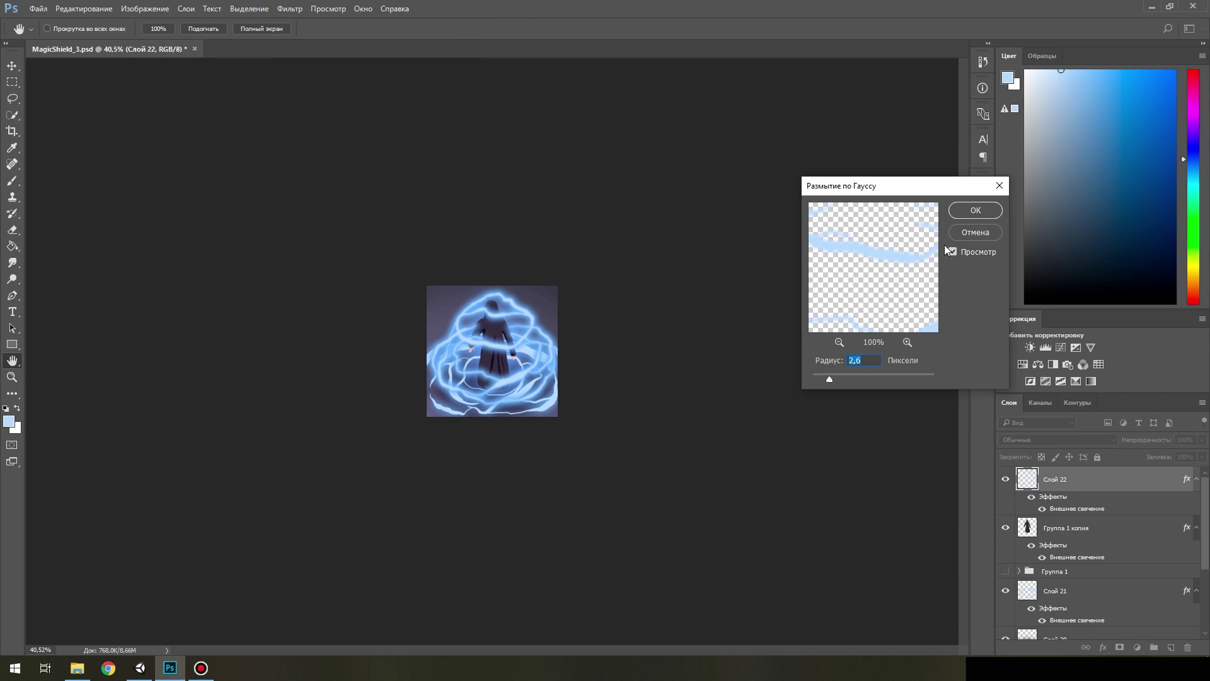
{"action": "left_click", "coordinate": [978, 235]}
Fade Слой 22 to about 39% opacity, review Слой 21's layer style and add a new empty layer.
{"action": "left_click", "coordinate": [1200, 440]}
{"action": "mouse_move", "coordinate": [1199, 444]}
{"action": "left_mouse_down"}
{"action": "mouse_move", "coordinate": [1155, 455]}
{"action": "mouse_move", "coordinate": [1166, 451]}
{"action": "left_mouse_up"}
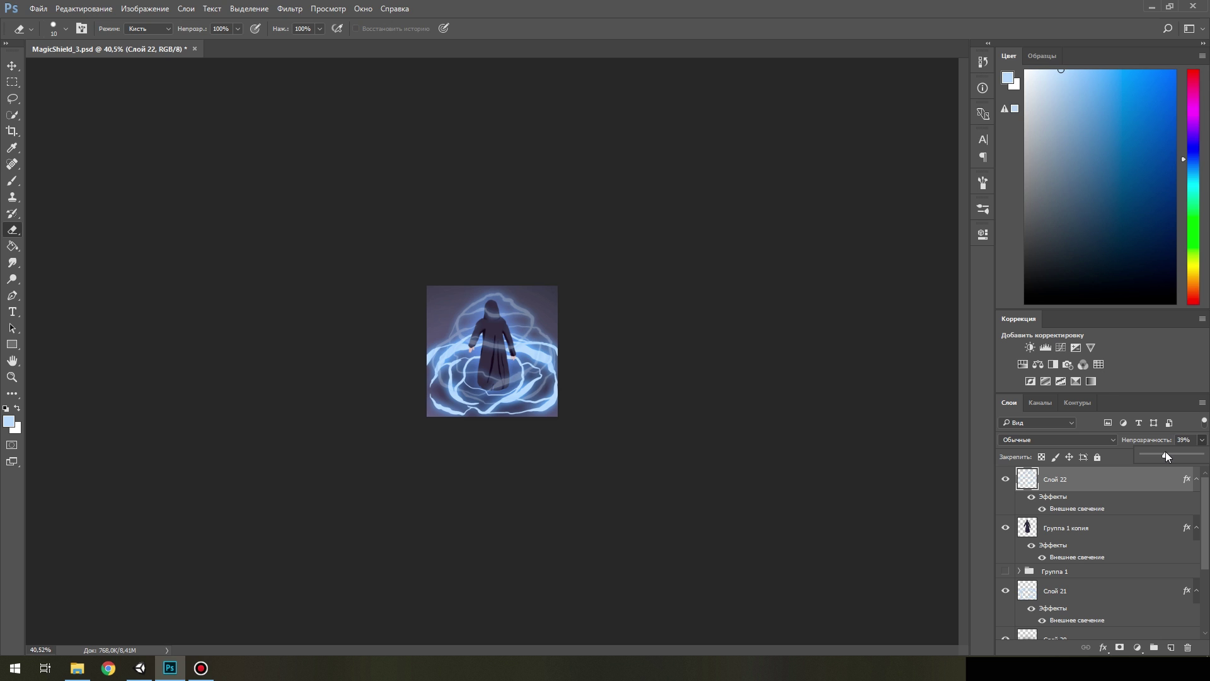
{"action": "double_click", "coordinate": [1065, 591]}
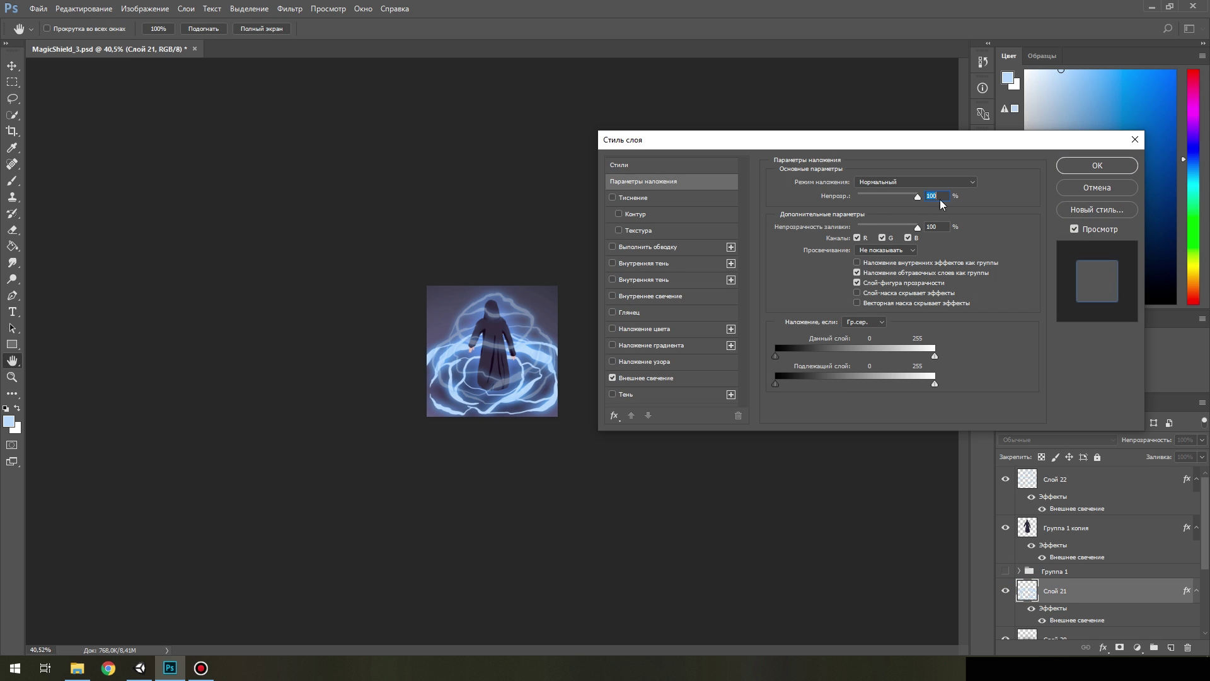
{"action": "left_click", "coordinate": [1070, 162]}
{"action": "scroll", "coordinate": [372, 349], "scroll_direction": "up", "scroll_amount": 3}
{"action": "scroll", "coordinate": [643, 435], "scroll_direction": "down", "scroll_amount": 2}
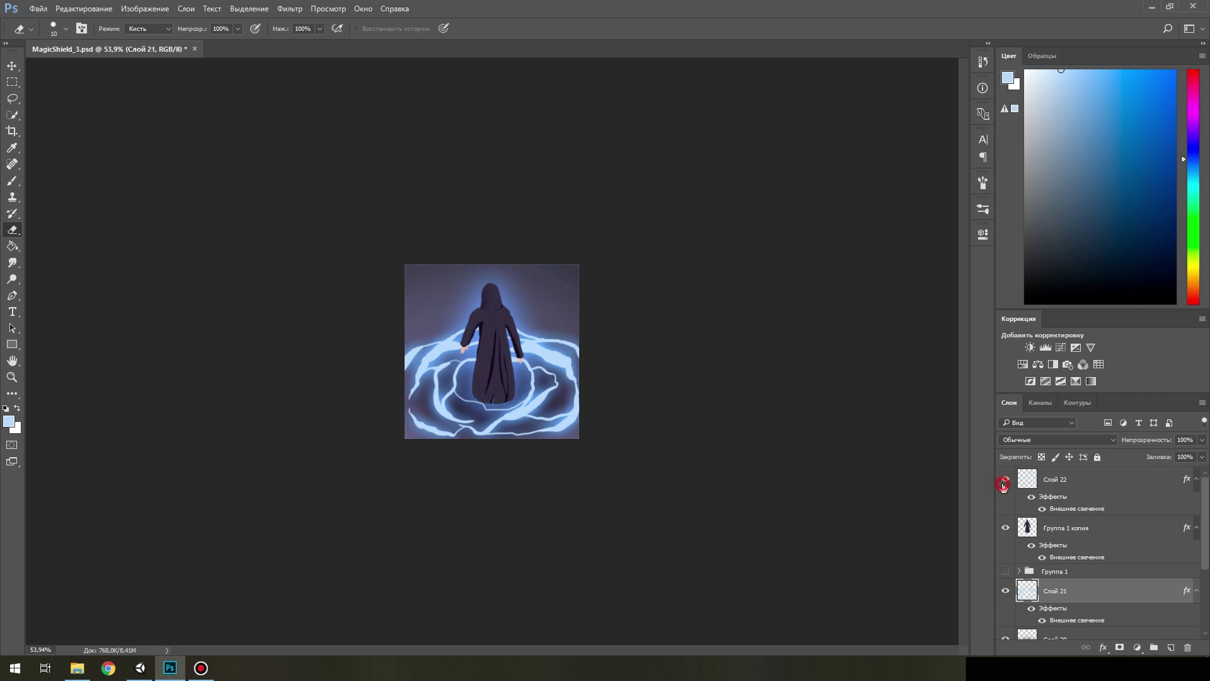
{"action": "left_click", "coordinate": [1055, 479]}
{"action": "key", "text": "ctrl+shift+alt+n"}
Paint white curves around the figure and Gaussian-blur them by about 15 pixels.
{"action": "key", "text": "b"}
{"action": "left_click", "coordinate": [509, 295], "text": "alt"}
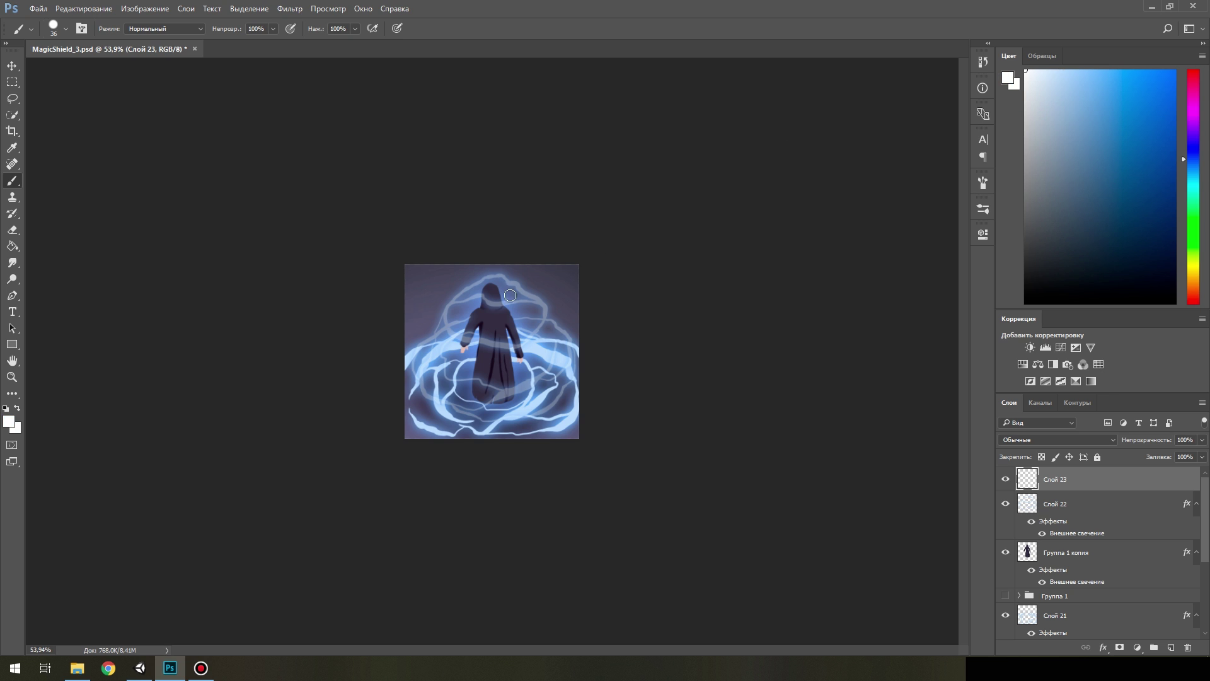
{"action": "left_click_drag", "start_coordinate": [449, 302], "coordinate": [458, 393]}
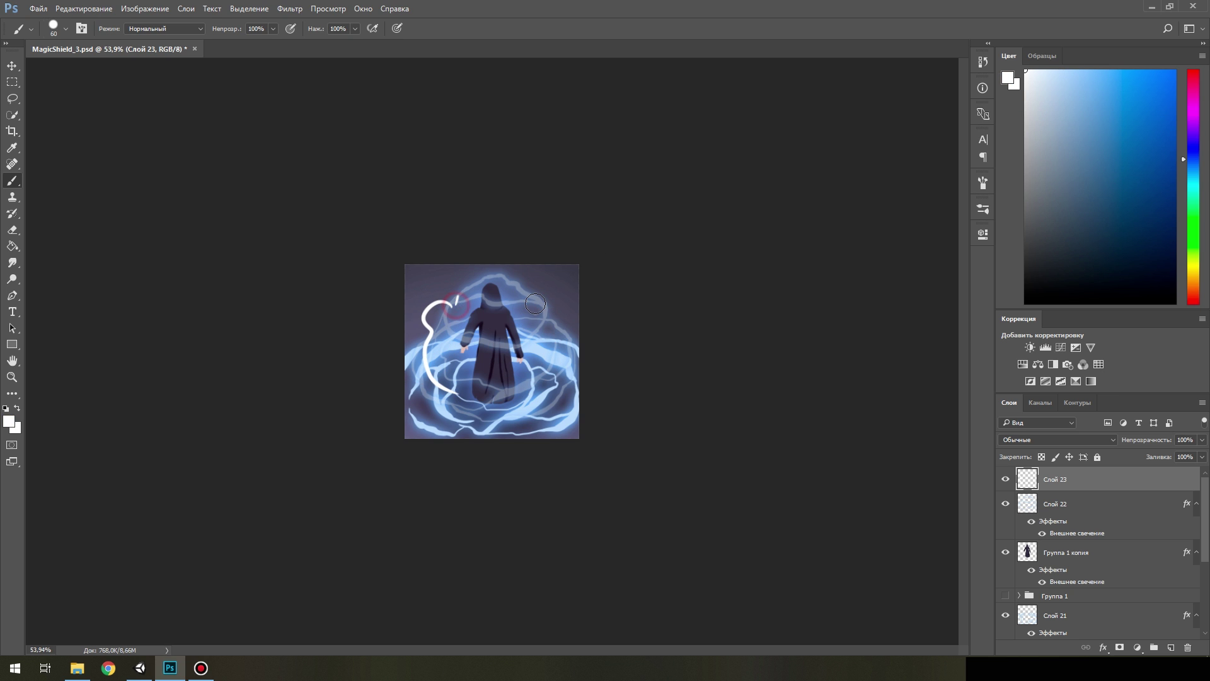
{"action": "left_click_drag", "start_coordinate": [489, 290], "coordinate": [547, 325]}
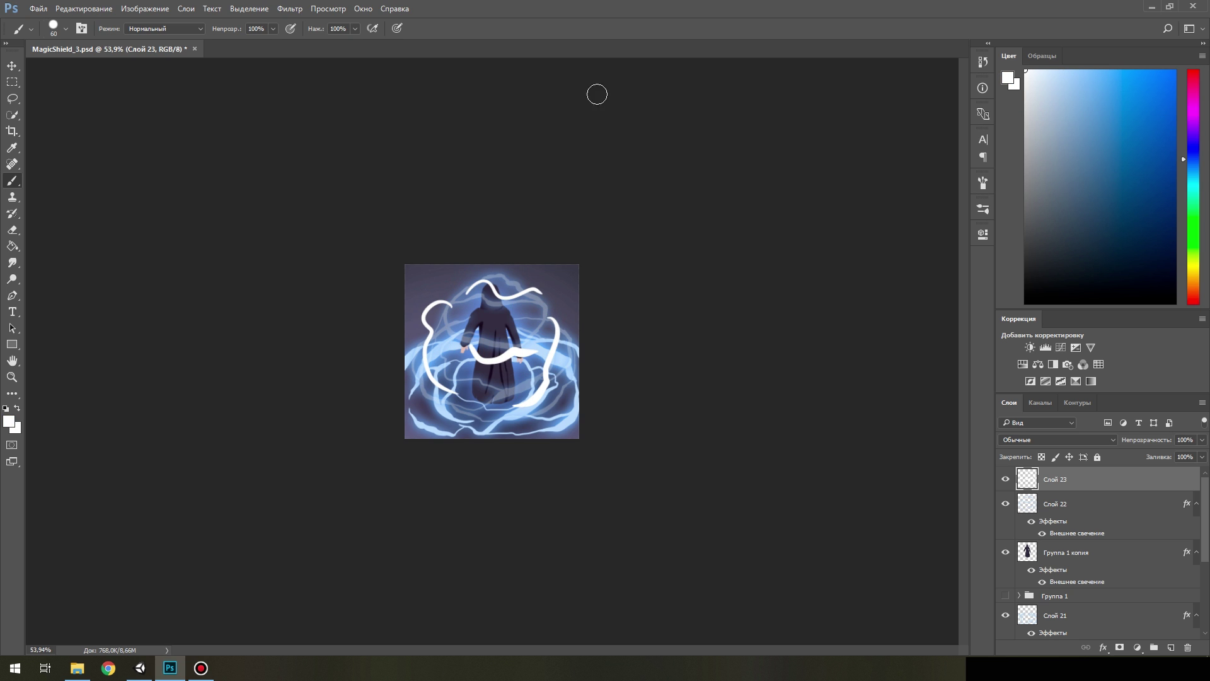
{"action": "left_click", "coordinate": [289, 9]}
{"action": "left_click", "coordinate": [514, 256]}
{"action": "left_click_drag", "start_coordinate": [875, 377], "coordinate": [863, 378]}
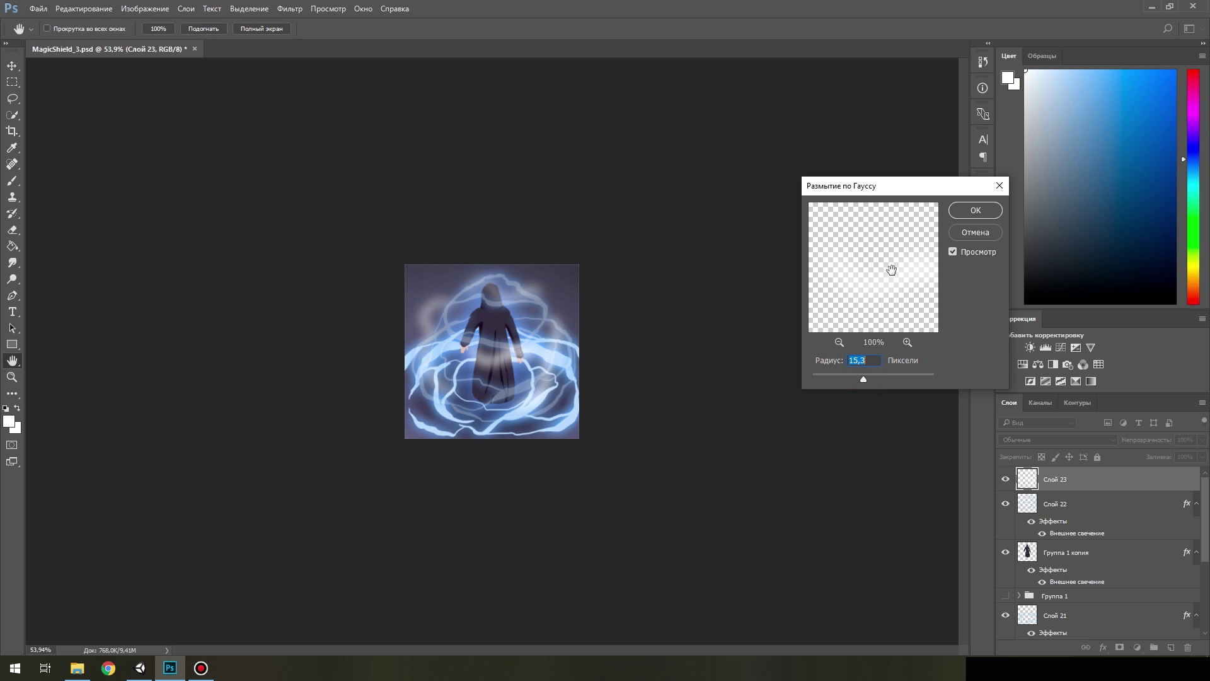
{"action": "key", "text": "Return"}
Duplicate the blurred white layer, blur the copy, then select the Слой 22 ring layer.
{"action": "key", "text": "ctrl+j"}
{"action": "left_click", "coordinate": [289, 9]}
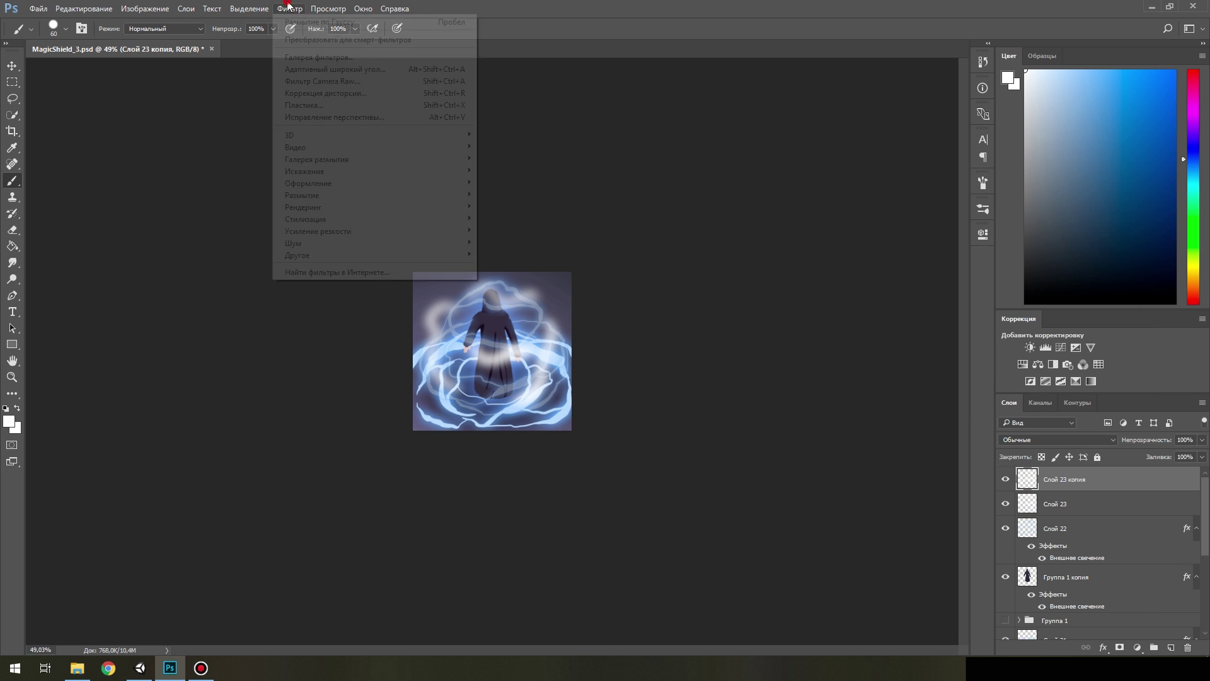
{"action": "left_click", "coordinate": [542, 234]}
{"action": "key", "text": "Return"}
{"action": "scroll", "coordinate": [522, 408], "scroll_direction": "down", "scroll_amount": 3}
{"action": "scroll", "coordinate": [522, 409], "scroll_direction": "up", "scroll_amount": 3}
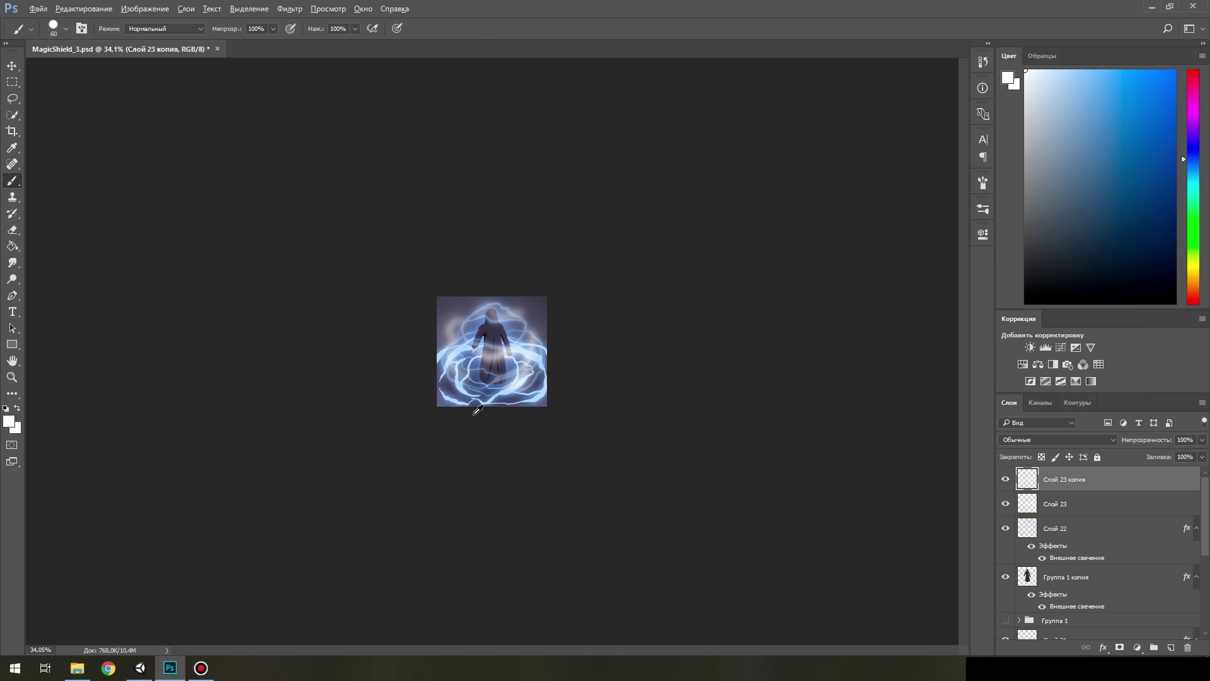
{"action": "left_click", "coordinate": [139, 668]}
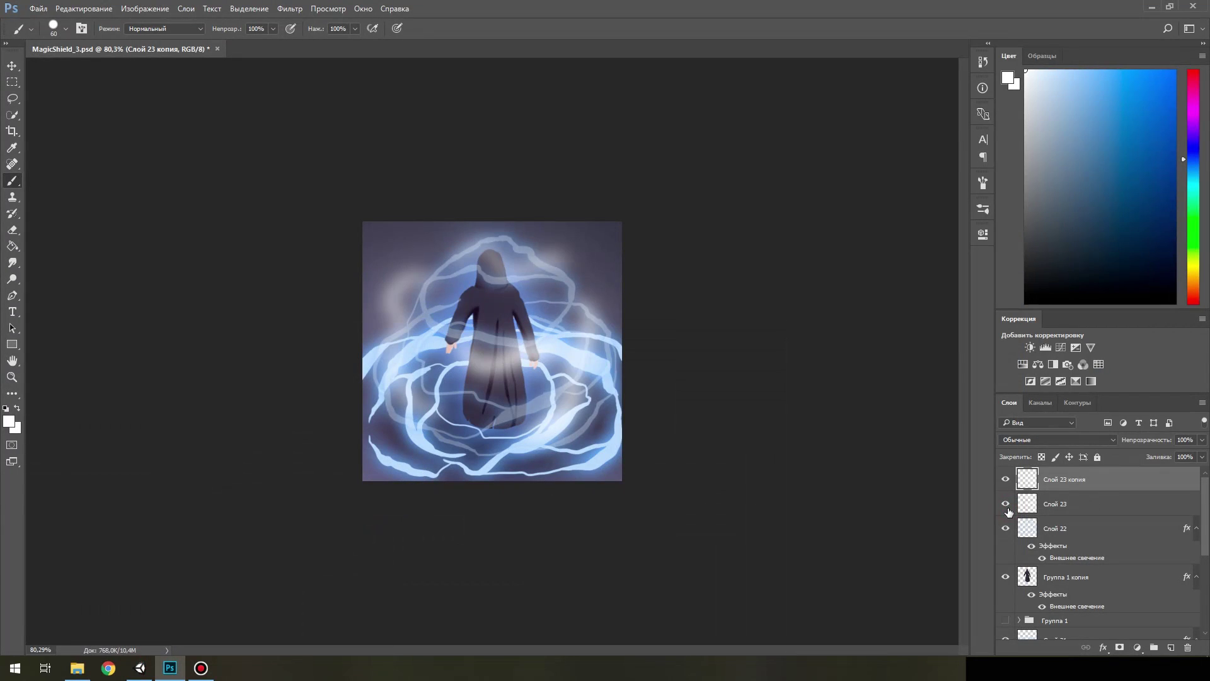
{"action": "left_click", "coordinate": [1072, 529]}
Duplicate the glowing ring layer, then erase its glow around the head and the stray lines over the robe.
{"action": "key", "text": "ctrl+j"}
{"action": "double_click", "coordinate": [1027, 529]}
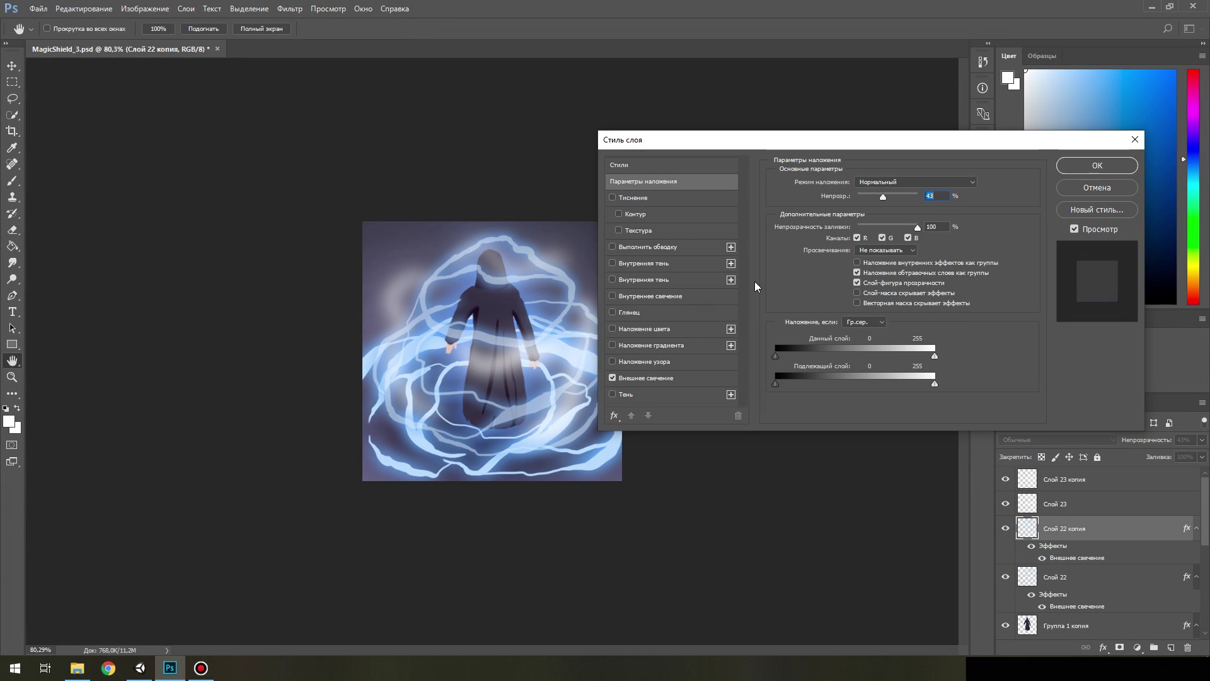
{"action": "left_click", "coordinate": [1089, 174]}
{"action": "key", "text": "e"}
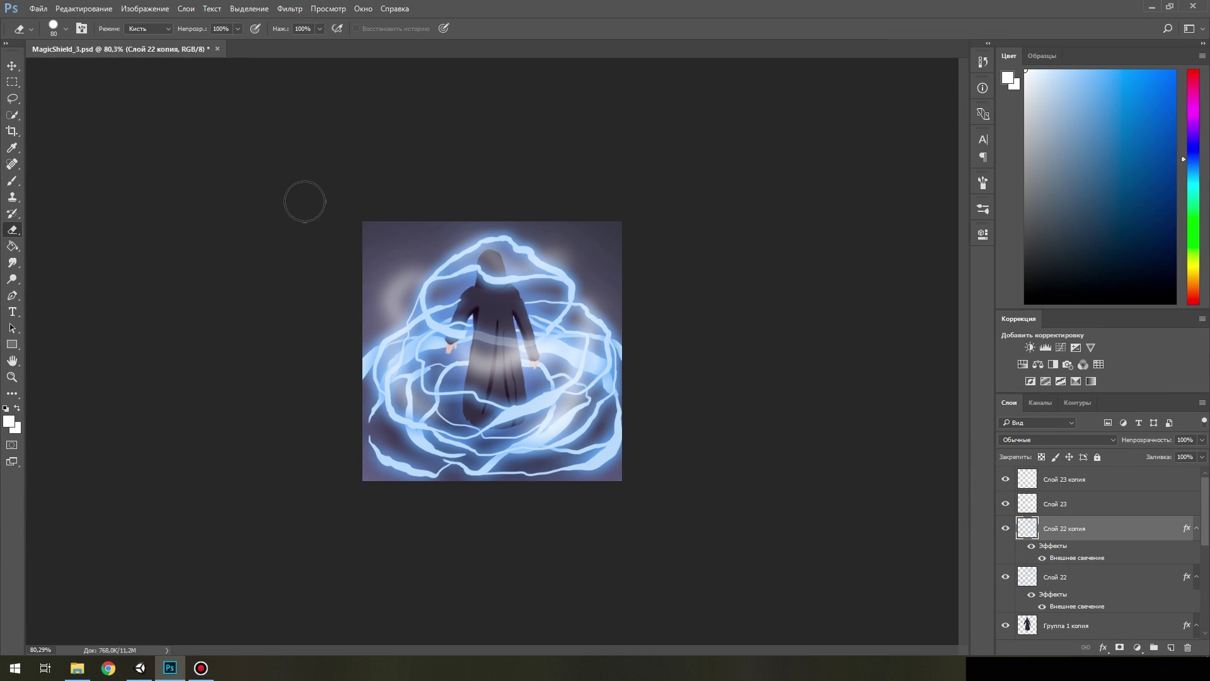
{"action": "left_click", "coordinate": [66, 29]}
{"action": "left_click_drag", "start_coordinate": [464, 273], "coordinate": [604, 301]}
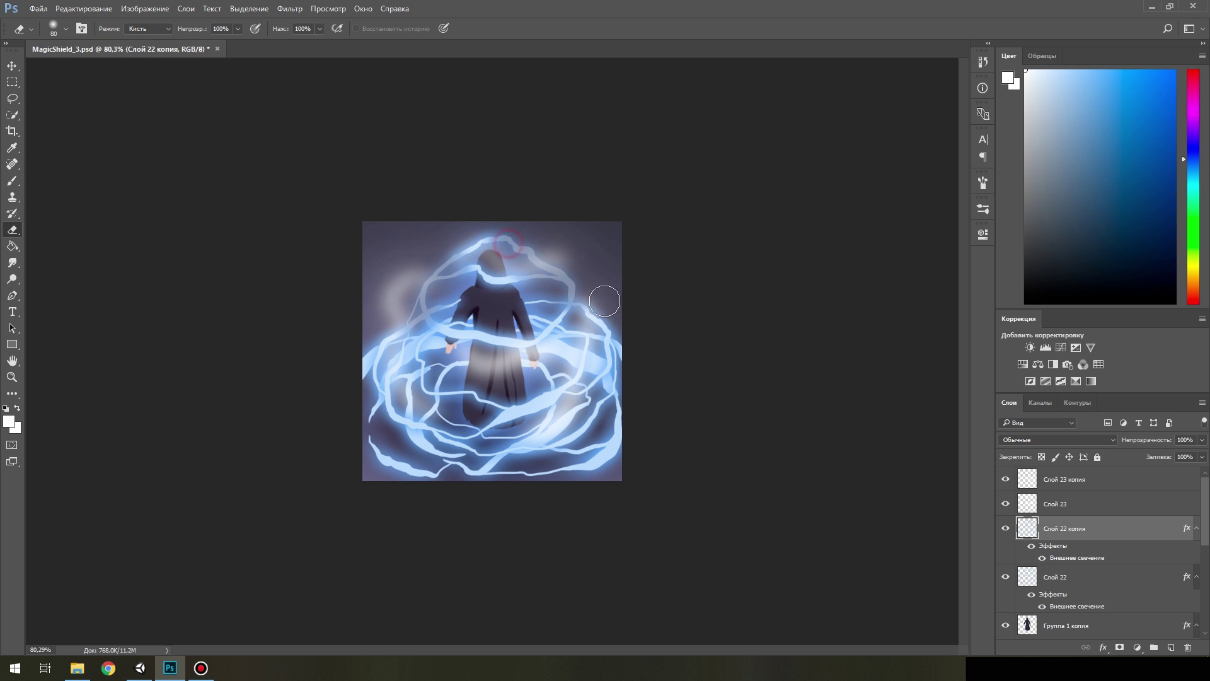
{"action": "left_click_drag", "start_coordinate": [507, 309], "coordinate": [449, 327]}
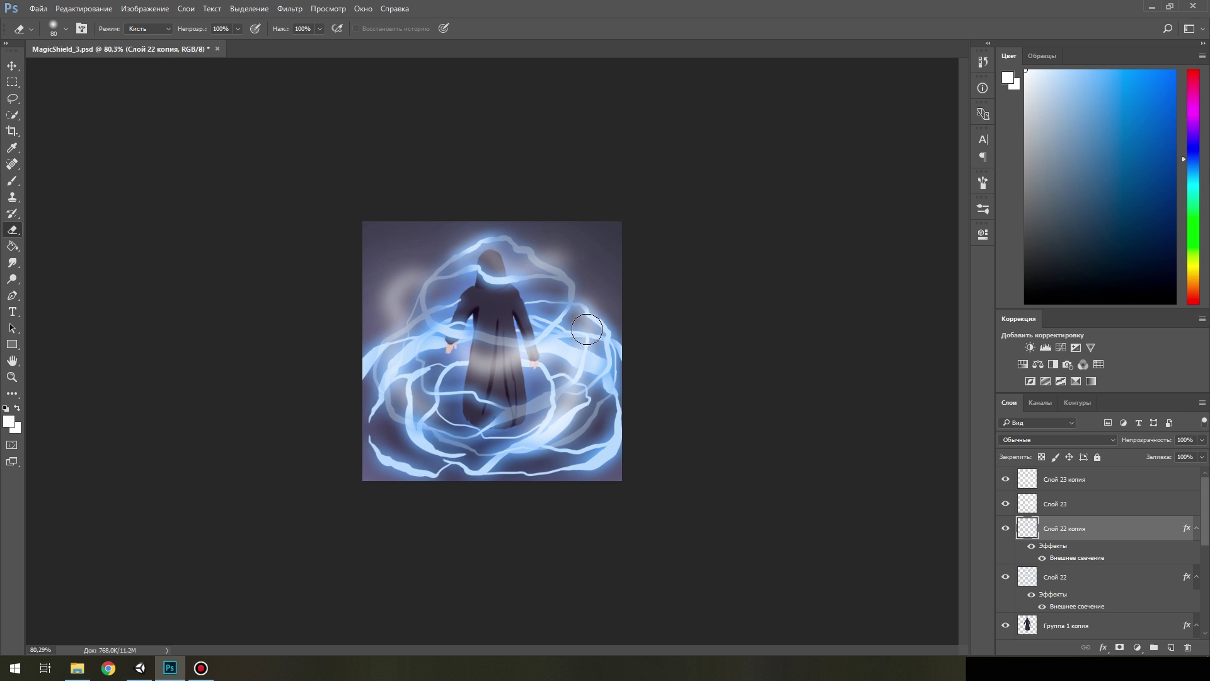
{"action": "scroll", "coordinate": [543, 431], "scroll_direction": "down", "scroll_amount": 2}
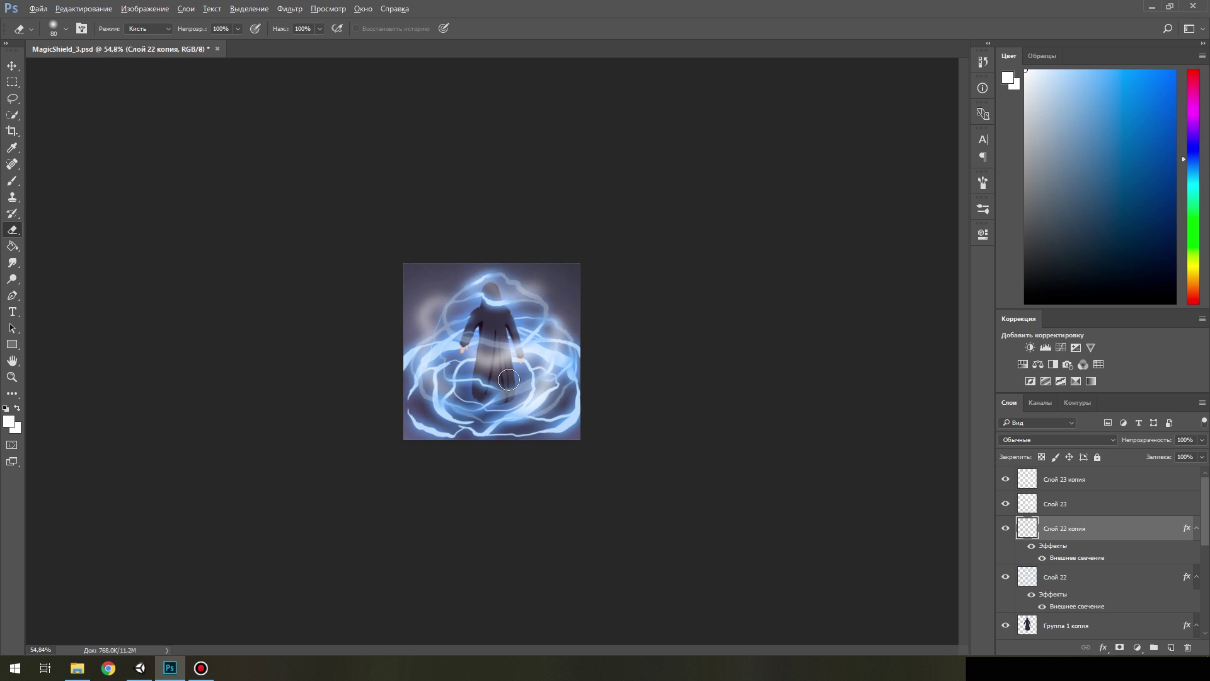
Apply a Gaussian blur to the faint ring lines on Слой 23.
{"action": "left_click", "coordinate": [1071, 503]}
{"action": "left_click", "coordinate": [290, 8]}
{"action": "mouse_move", "coordinate": [302, 195]}
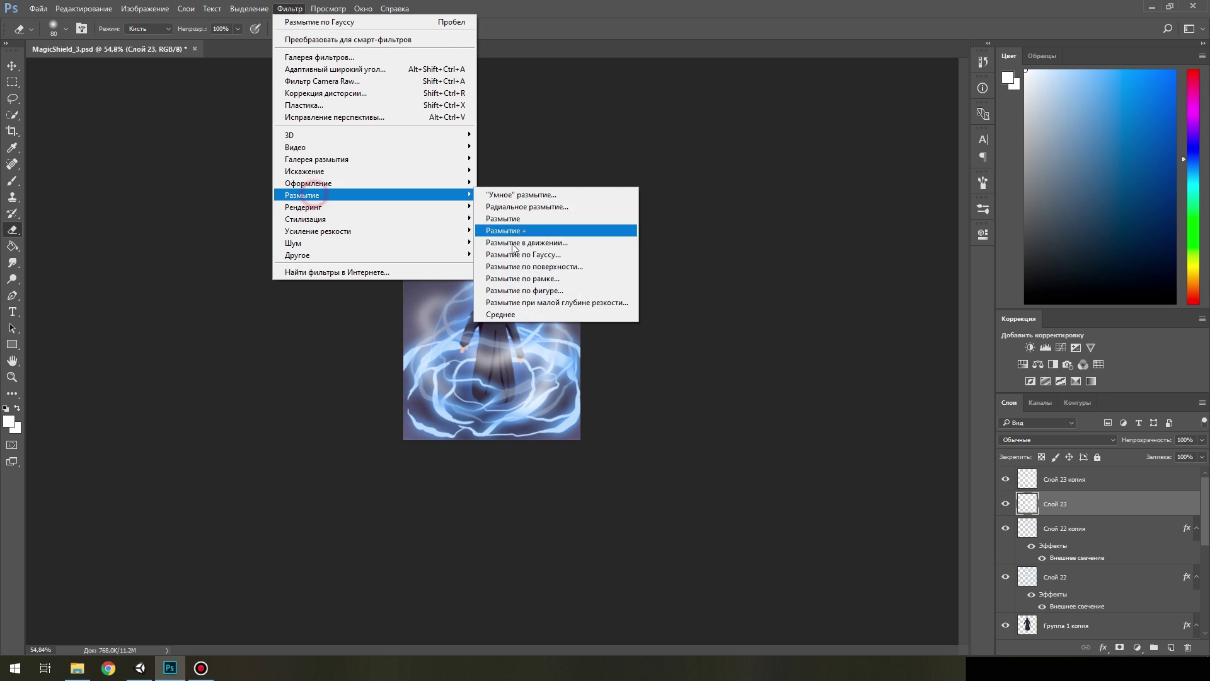
{"action": "left_click", "coordinate": [517, 233]}
{"action": "key", "text": "Return"}
Add a new empty layer at the top of the stack.
{"action": "key", "text": "e"}
{"action": "scroll", "coordinate": [722, 424], "scroll_direction": "up", "scroll_amount": 3}
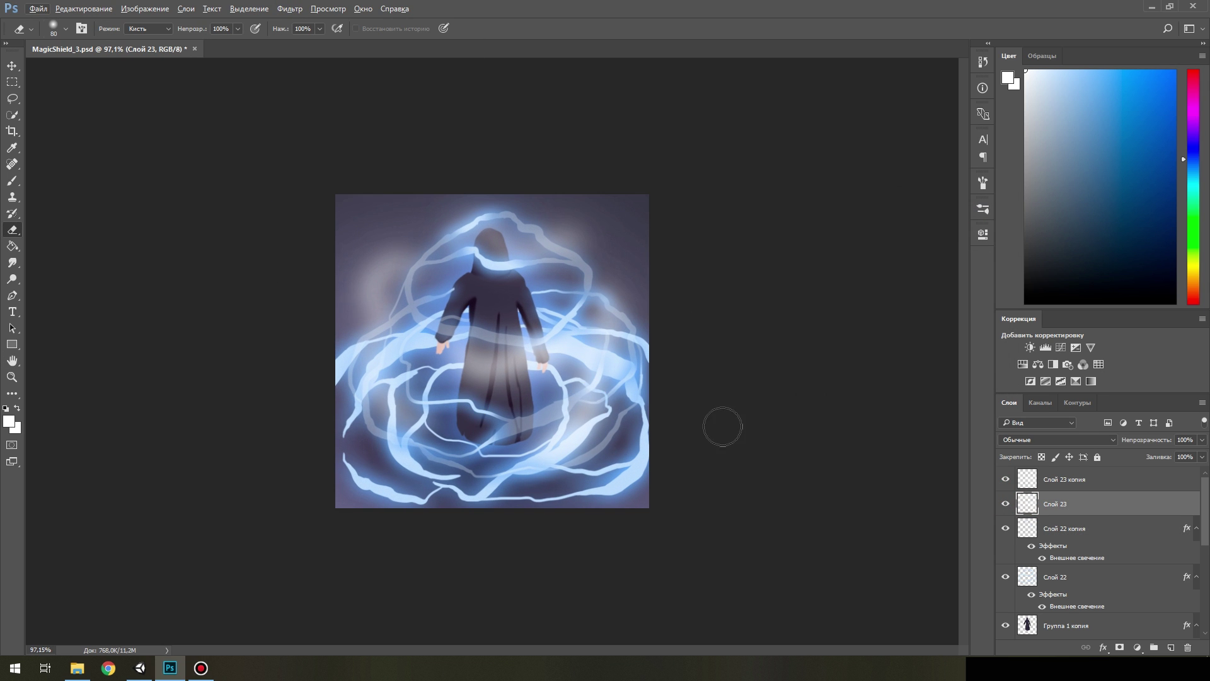
{"action": "key", "text": "ctrl+shift+alt+n"}
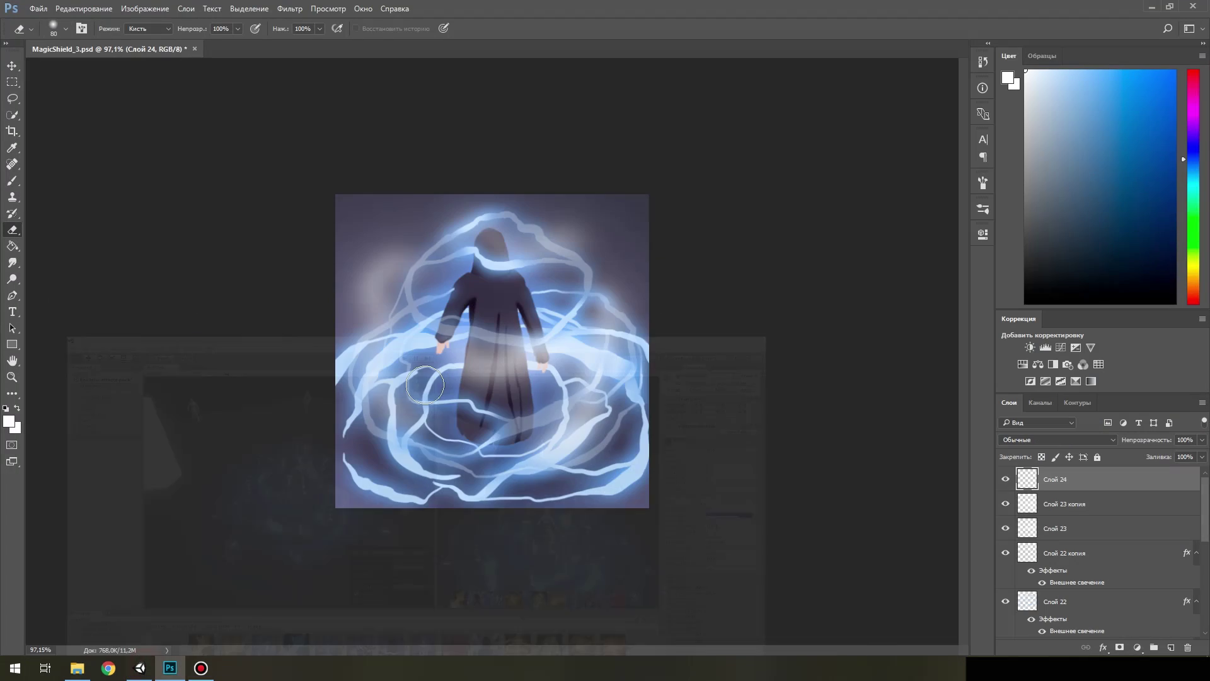
Brush white spark dashes on Слой 24, give them an outer glow, and add a new layer.
{"action": "key", "text": "b"}
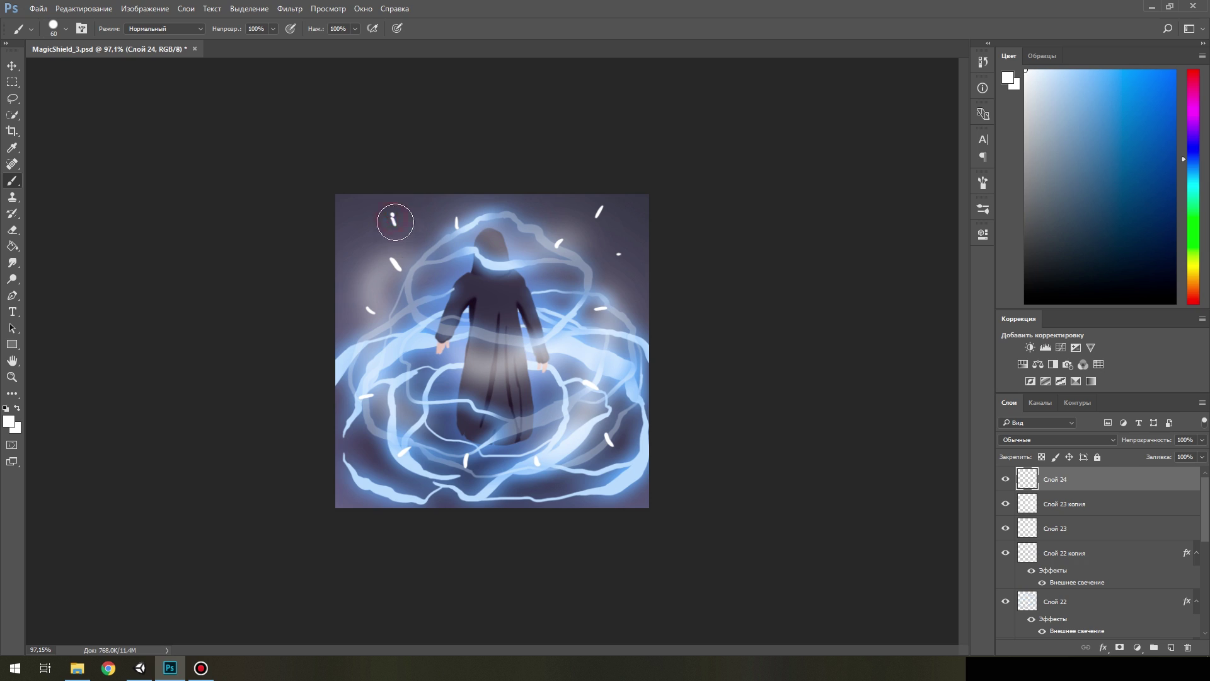
{"action": "scroll", "coordinate": [455, 297], "scroll_direction": "down", "scroll_amount": 5}
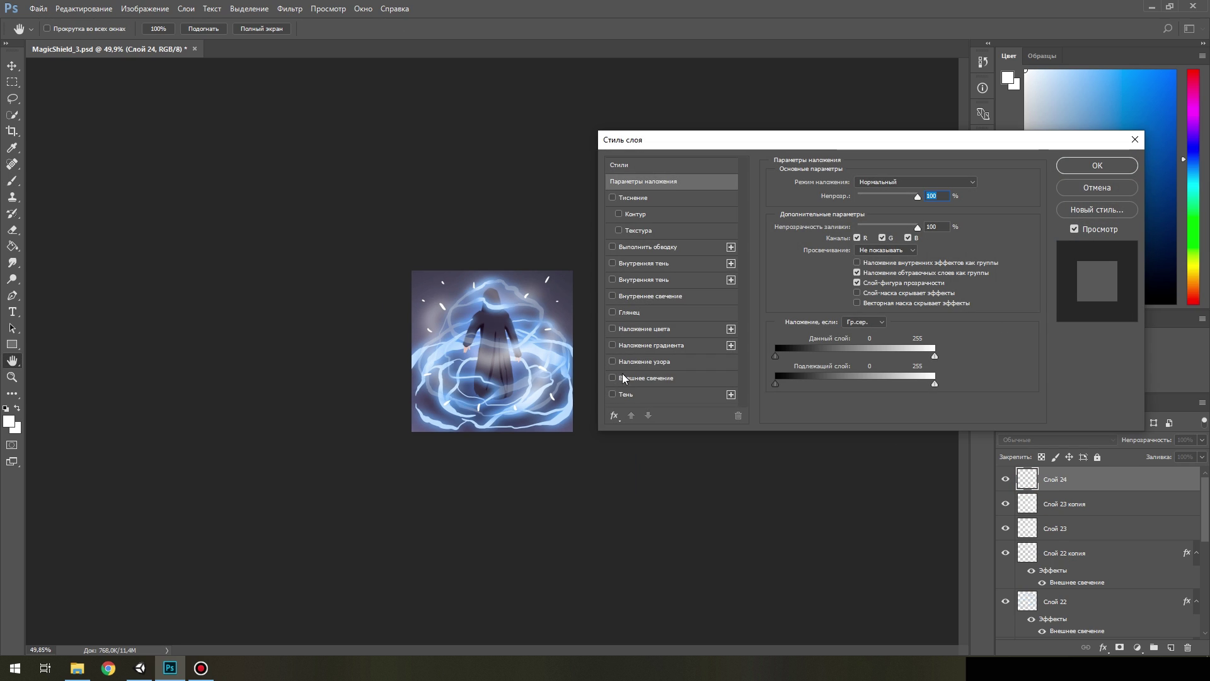
{"action": "key", "text": "Return"}
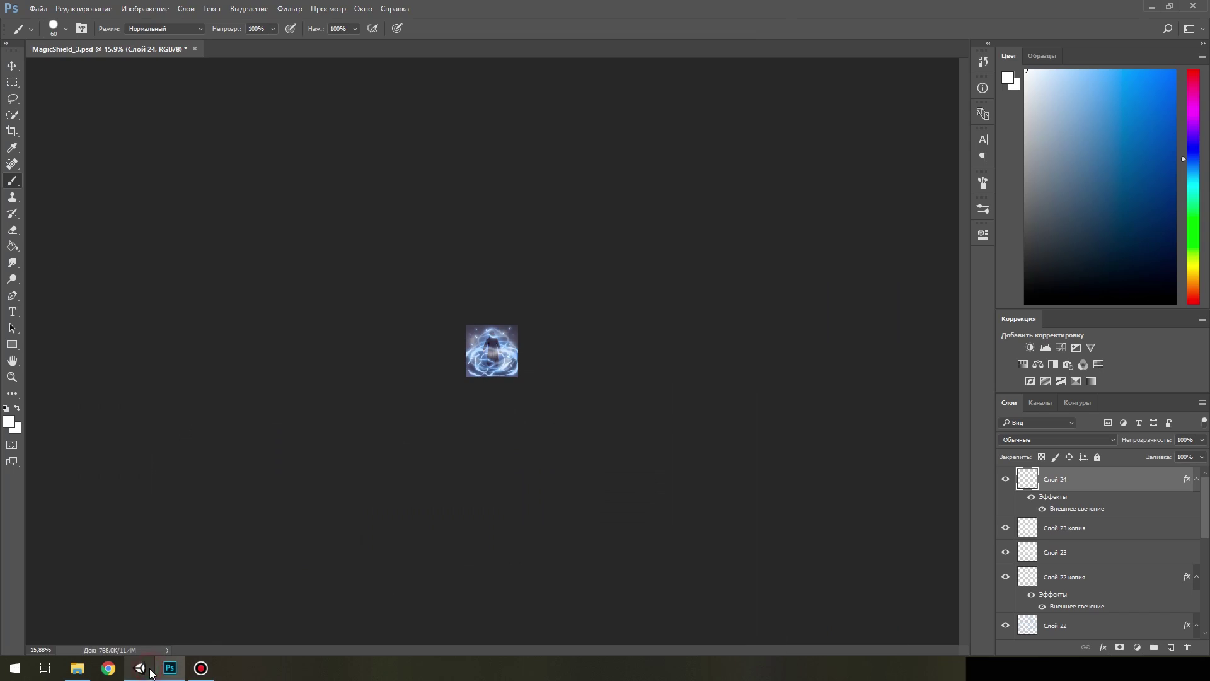
{"action": "scroll", "coordinate": [491, 351], "scroll_direction": "up", "scroll_amount": 5}
{"action": "key", "text": "ctrl+shift+alt+n"}
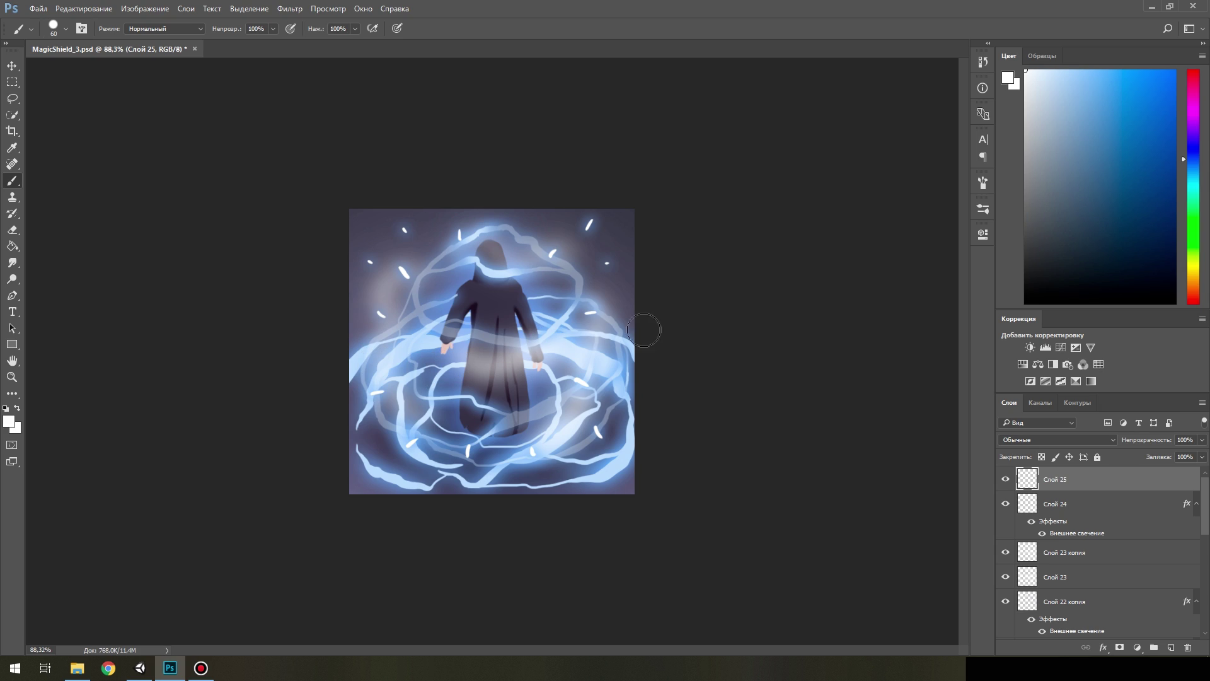
{"action": "scroll", "coordinate": [643, 330], "scroll_direction": "up", "scroll_amount": 2}
Go to the Unity Textures folder in File Explorer and browse its images.
{"action": "left_click", "coordinate": [77, 668]}
{"action": "scroll", "coordinate": [663, 405], "scroll_direction": "down", "scroll_amount": 5}
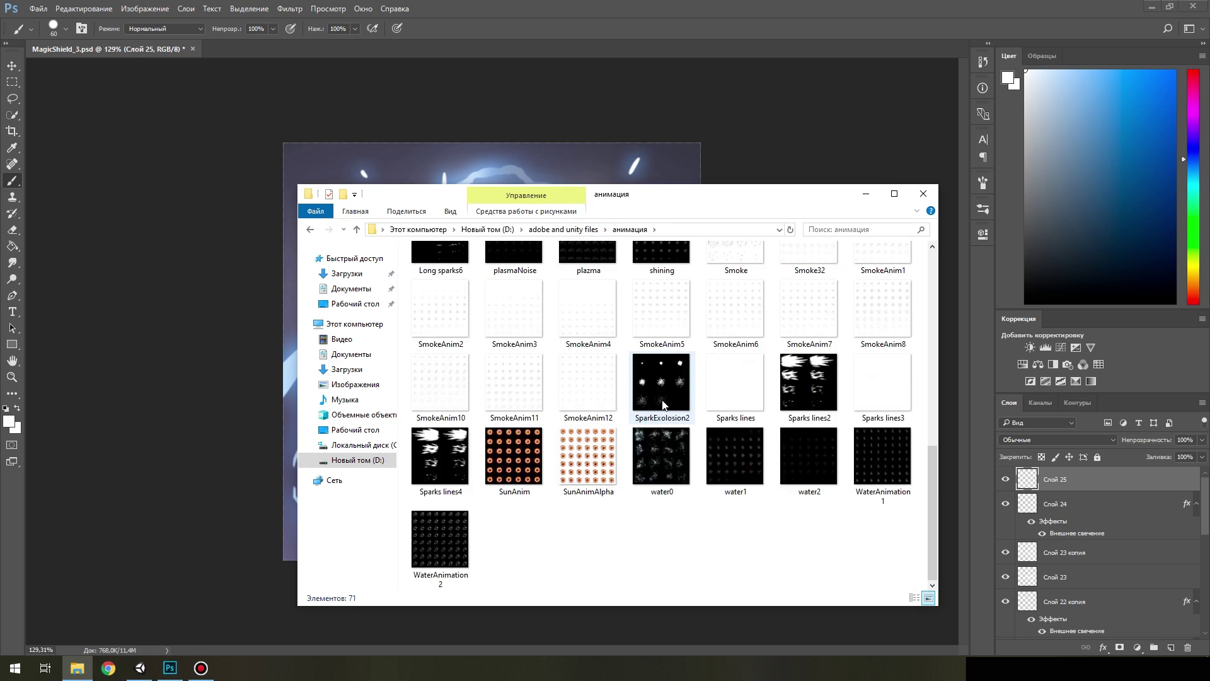
{"action": "key", "text": "BackSpace"}
{"action": "double_click", "coordinate": [663, 405]}
{"action": "scroll", "coordinate": [630, 407], "scroll_direction": "down", "scroll_amount": 10}
{"action": "scroll", "coordinate": [618, 407], "scroll_direction": "down", "scroll_amount": 10}
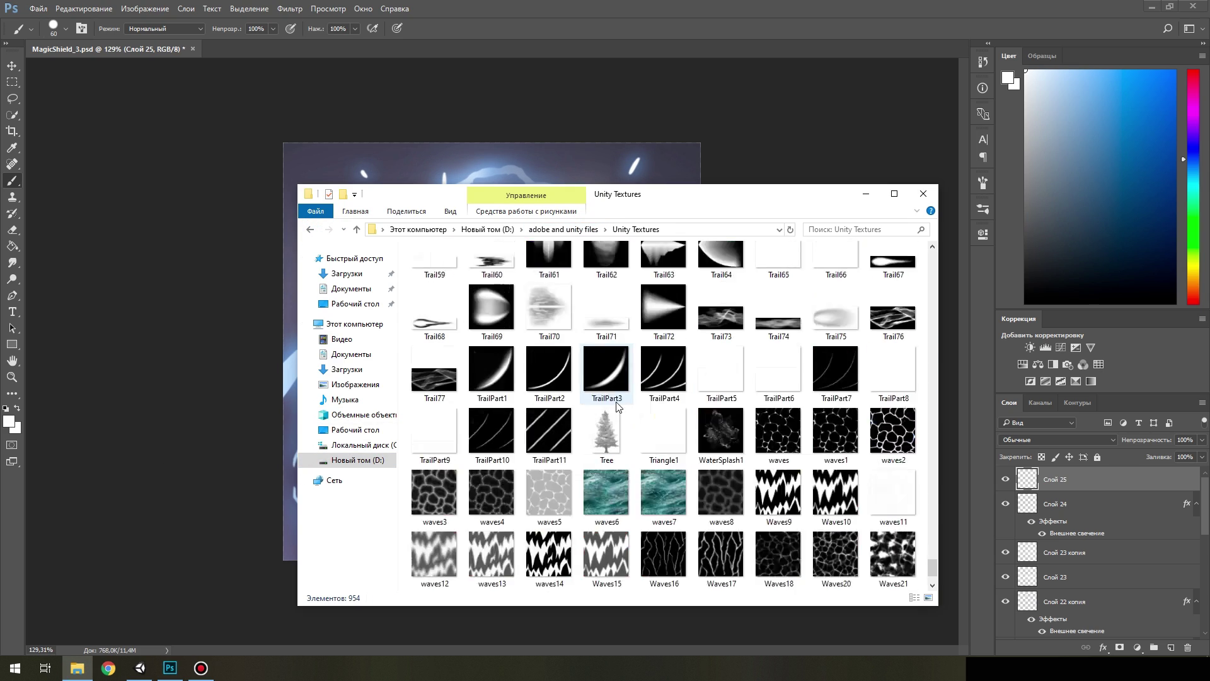
{"action": "scroll", "coordinate": [621, 408], "scroll_direction": "up", "scroll_amount": 10}
{"action": "scroll", "coordinate": [626, 411], "scroll_direction": "up", "scroll_amount": 10}
{"action": "scroll", "coordinate": [567, 420], "scroll_direction": "up", "scroll_amount": 8}
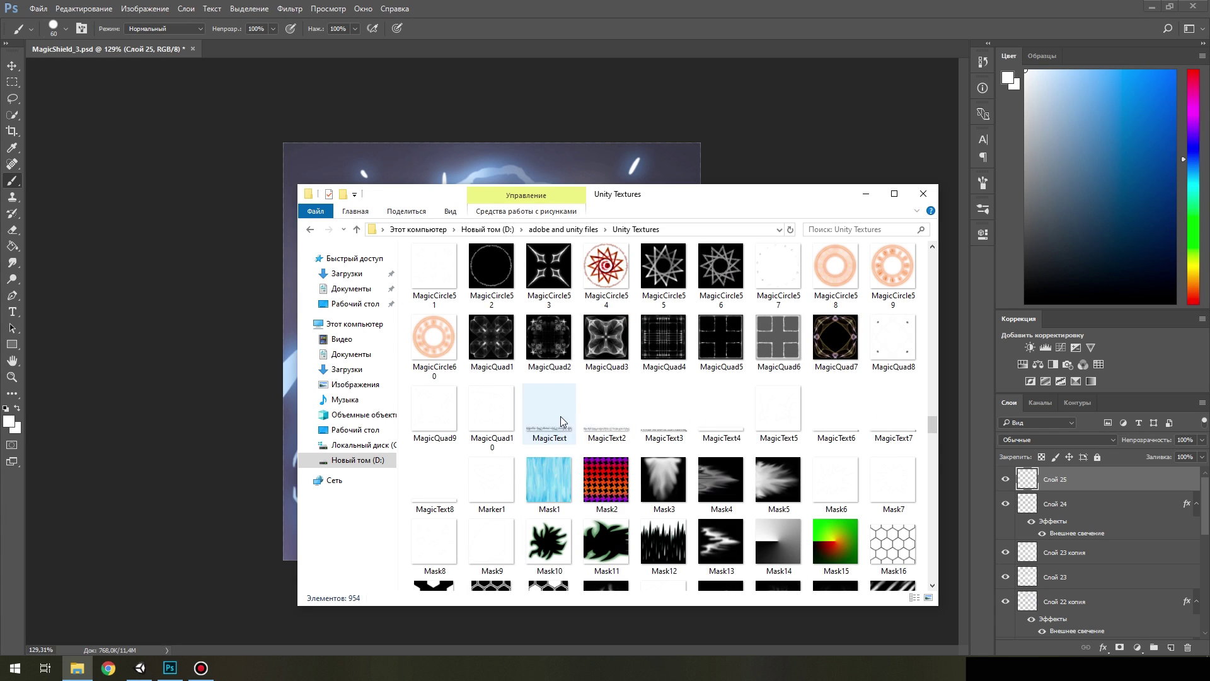
Preview the MagicText5 rune image at full size, then close the preview.
{"action": "left_click", "coordinate": [245, 428]}
{"action": "key", "text": "alt+Tab"}
{"action": "double_click", "coordinate": [902, 413]}
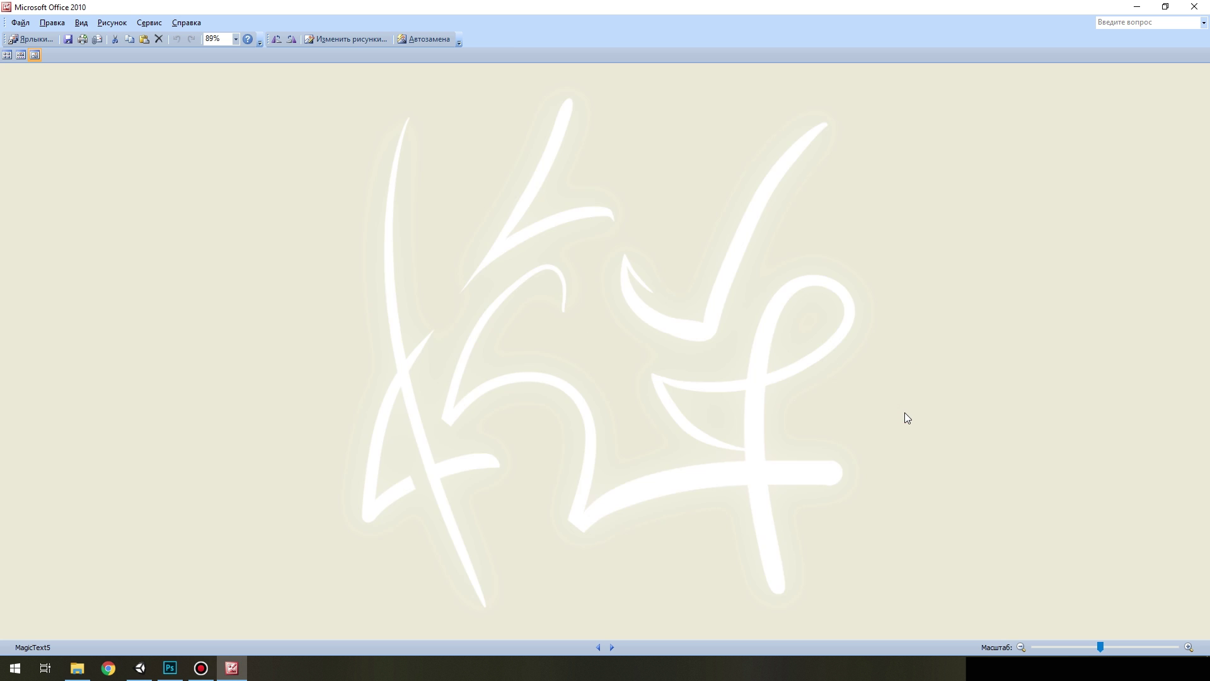
{"action": "key", "text": "alt+F4"}
Place MagicText6 into the painting, rotated into an upright rune column shifted right.
{"action": "left_click_drag", "start_coordinate": [832, 405], "coordinate": [505, 353]}
{"action": "mouse_move", "coordinate": [721, 359]}
{"action": "left_mouse_down"}
{"action": "mouse_move", "coordinate": [628, 216]}
{"action": "mouse_move", "coordinate": [441, 167]}
{"action": "left_mouse_up"}
{"action": "left_click_drag", "start_coordinate": [495, 378], "coordinate": [536, 390]}
{"action": "key", "text": "Return"}
Rasterize the MagicText6 layer and add two empty layers above it.
{"action": "right_click", "coordinate": [1052, 479]}
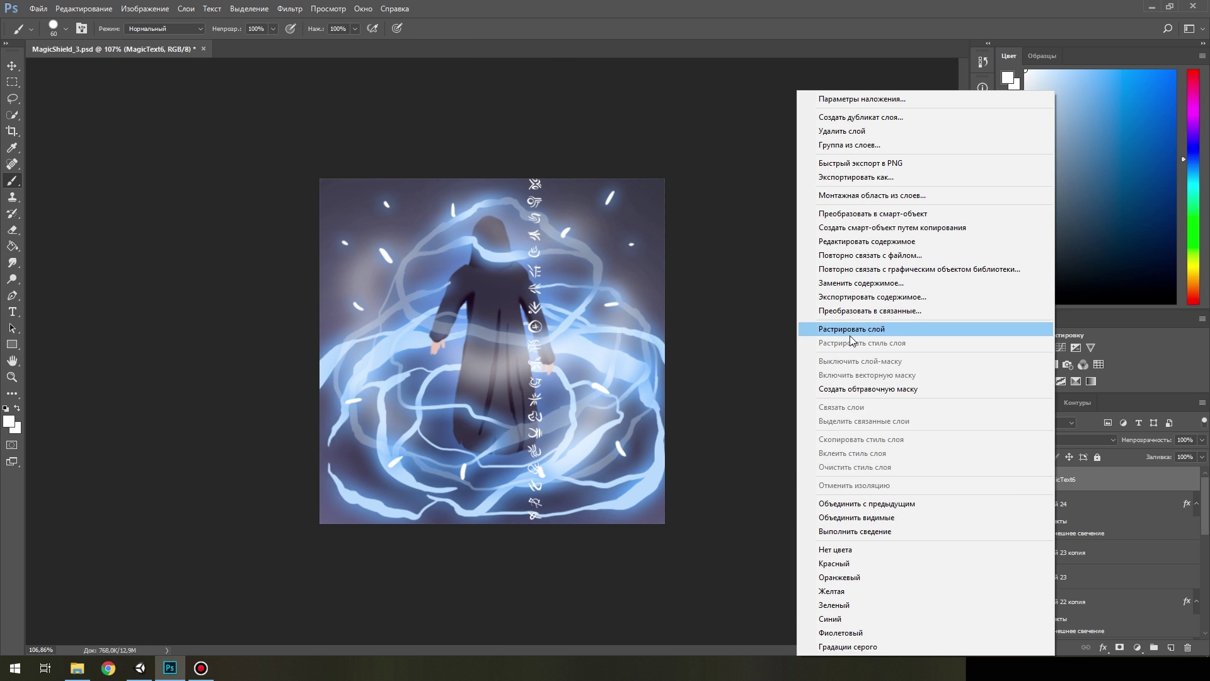
{"action": "left_click", "coordinate": [850, 333]}
{"action": "scroll", "coordinate": [664, 351], "scroll_direction": "up", "scroll_amount": 3}
{"action": "left_click", "coordinate": [1170, 647]}
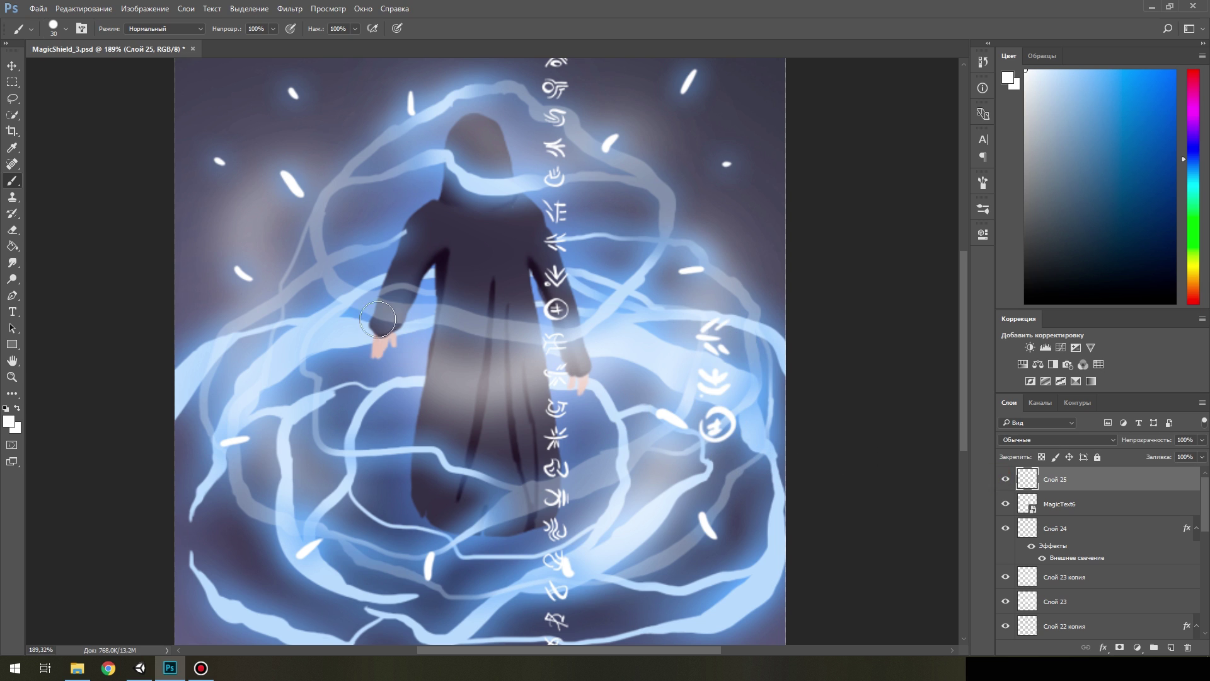
{"action": "left_click", "coordinate": [1170, 647]}
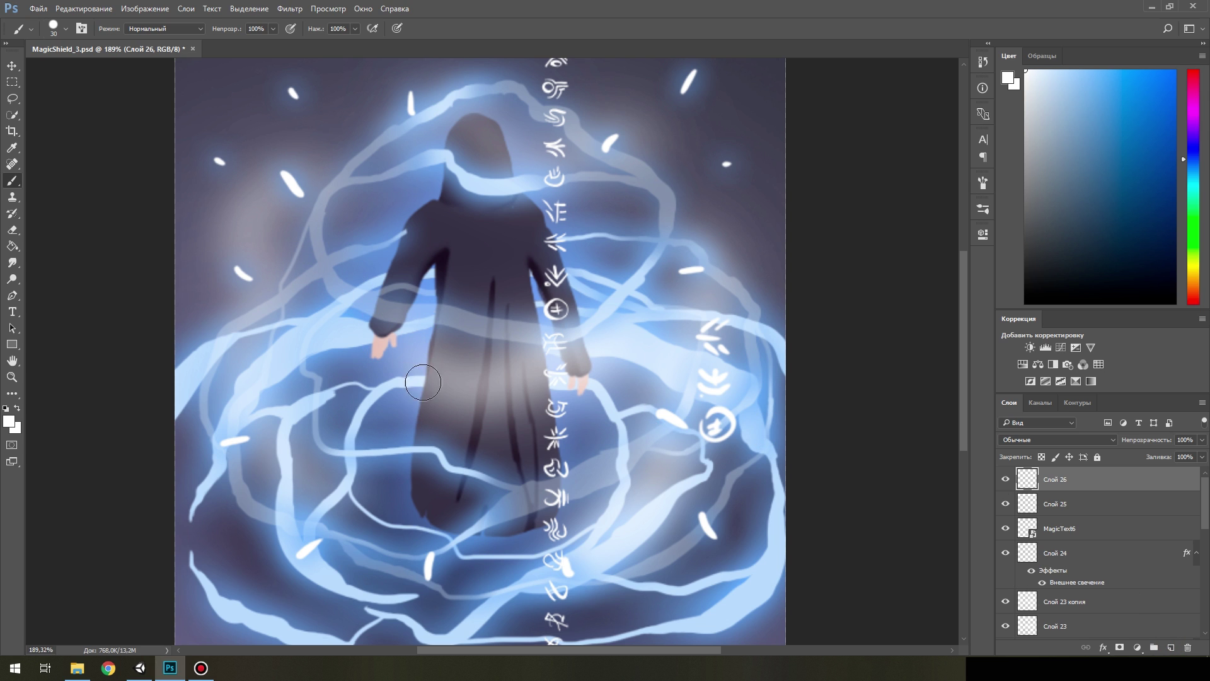
Move the rune column left over the robe and shift the left runes on Слой 26 right.
{"action": "left_click_drag", "start_coordinate": [588, 631], "coordinate": [478, 372]}
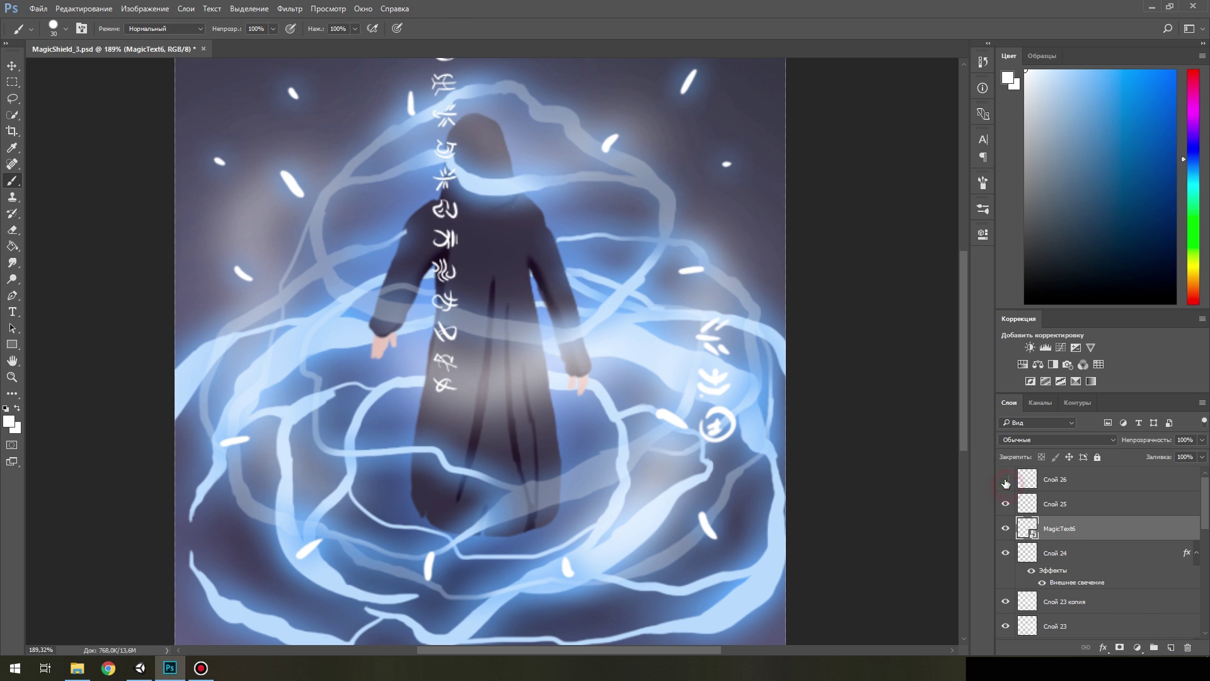
{"action": "left_click", "coordinate": [1007, 482]}
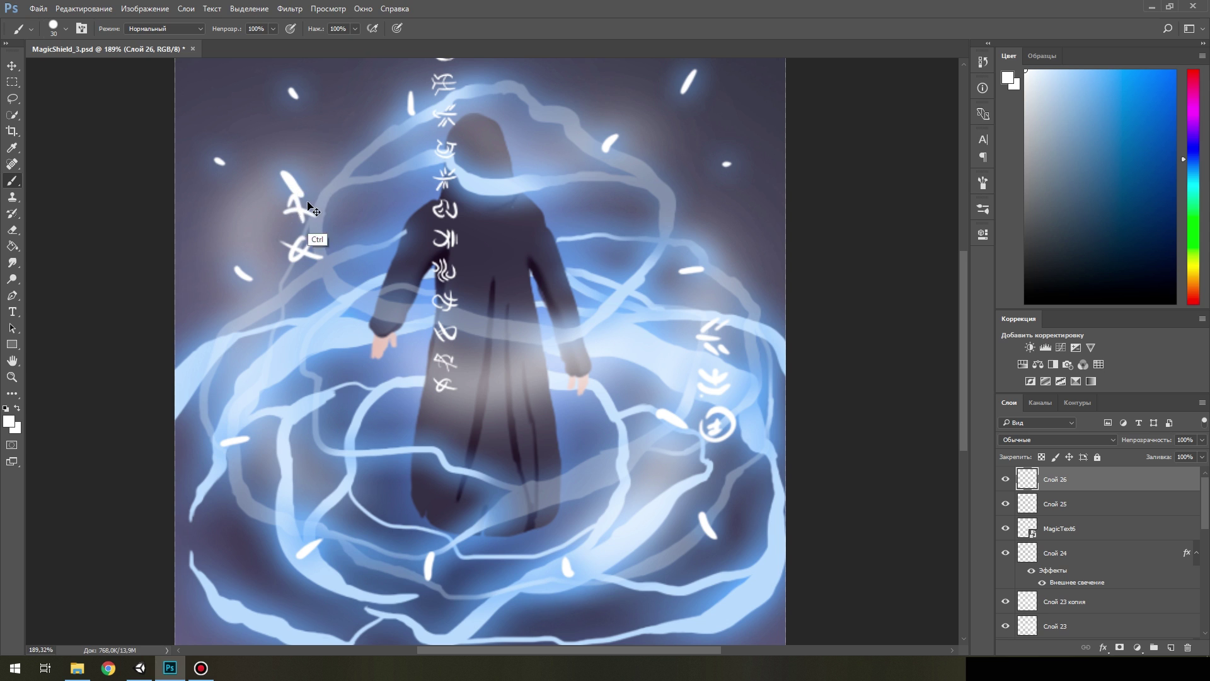
{"action": "left_click_drag", "start_coordinate": [303, 191], "coordinate": [332, 197]}
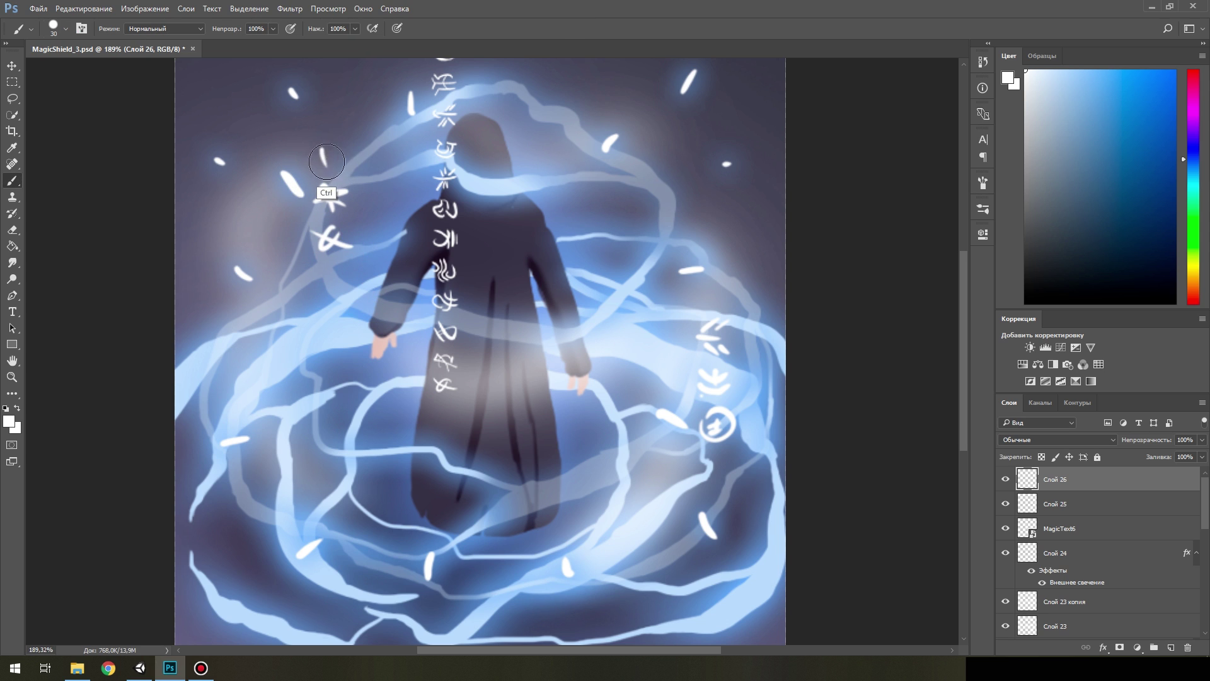
Nudge and tilt the left rune, and give Слой 25 and Слой 26 an outer glow.
{"action": "key", "text": "ctrl+t"}
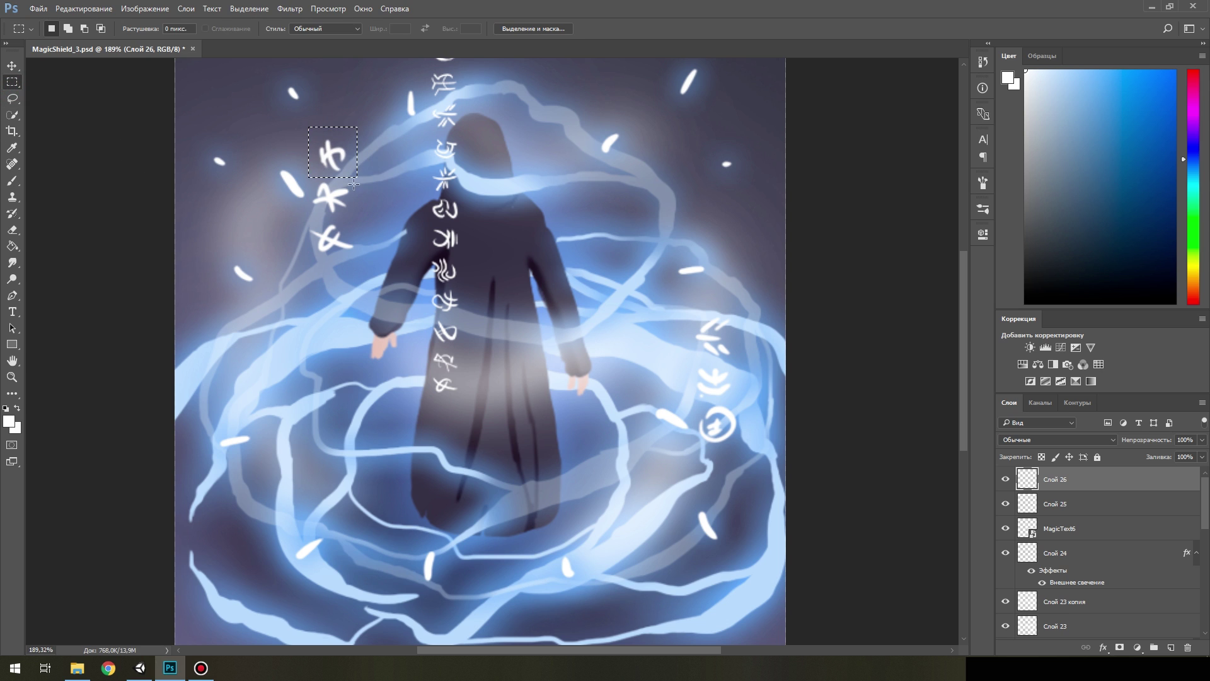
{"action": "key", "text": "Return"}
{"action": "left_click_drag", "start_coordinate": [358, 181], "coordinate": [332, 151]}
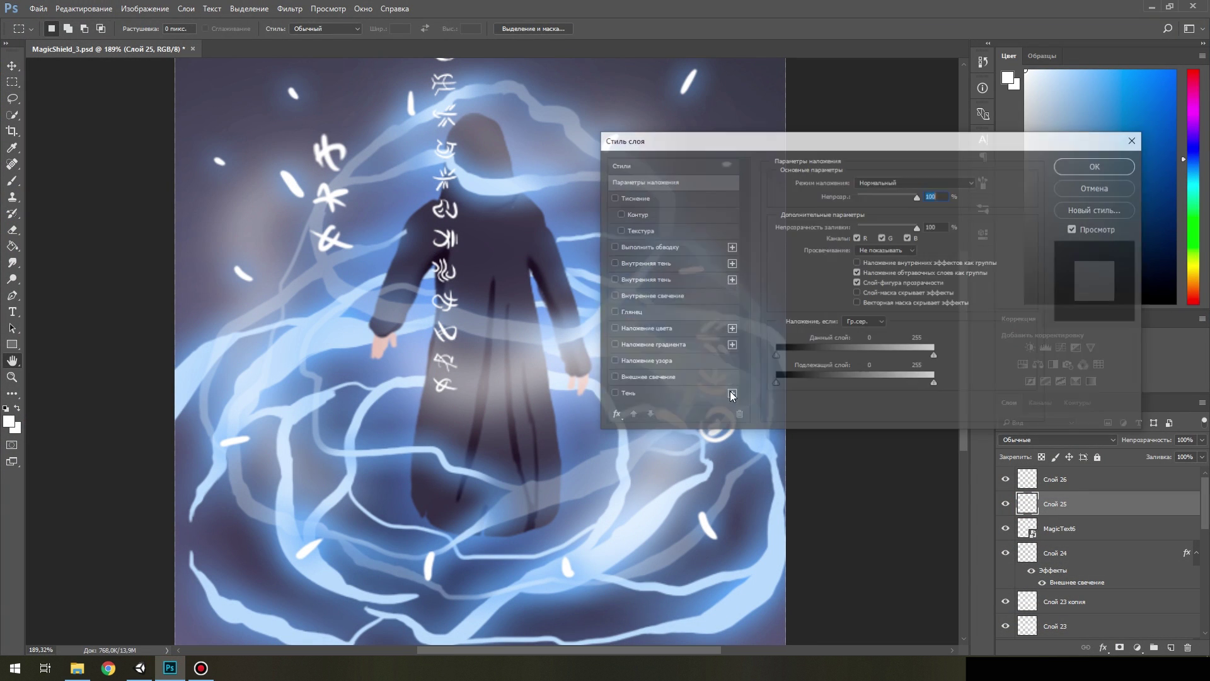
{"action": "left_click", "coordinate": [1089, 165]}
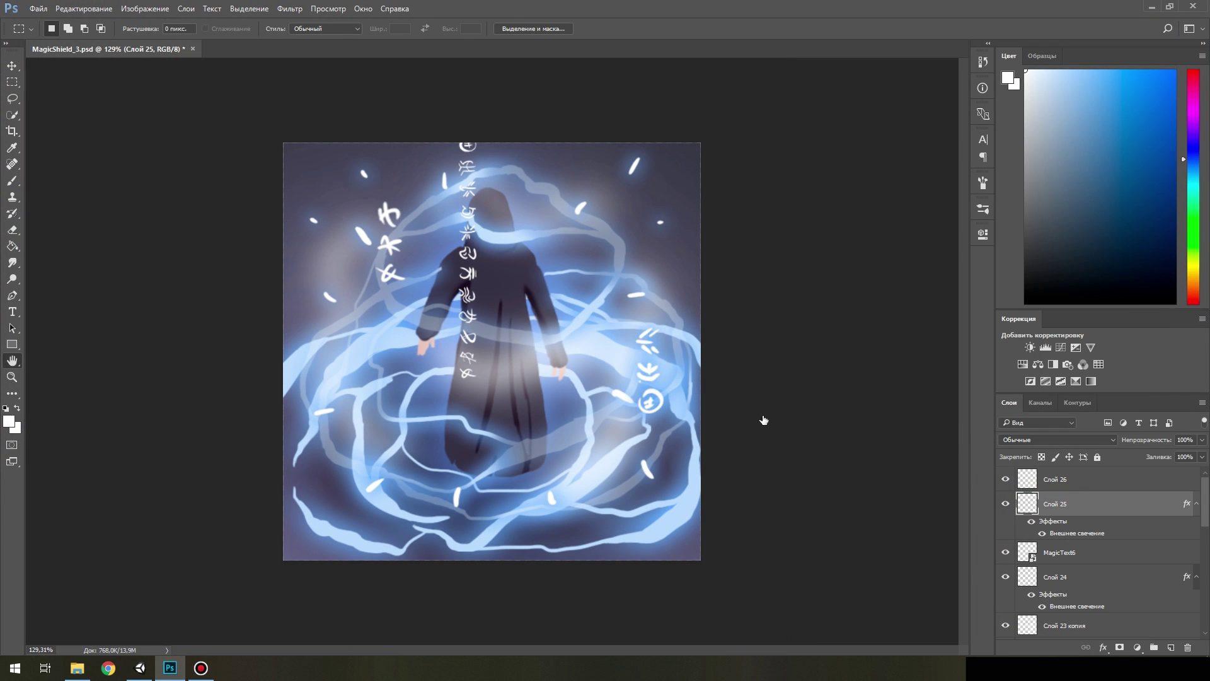
{"action": "double_click", "coordinate": [1071, 479]}
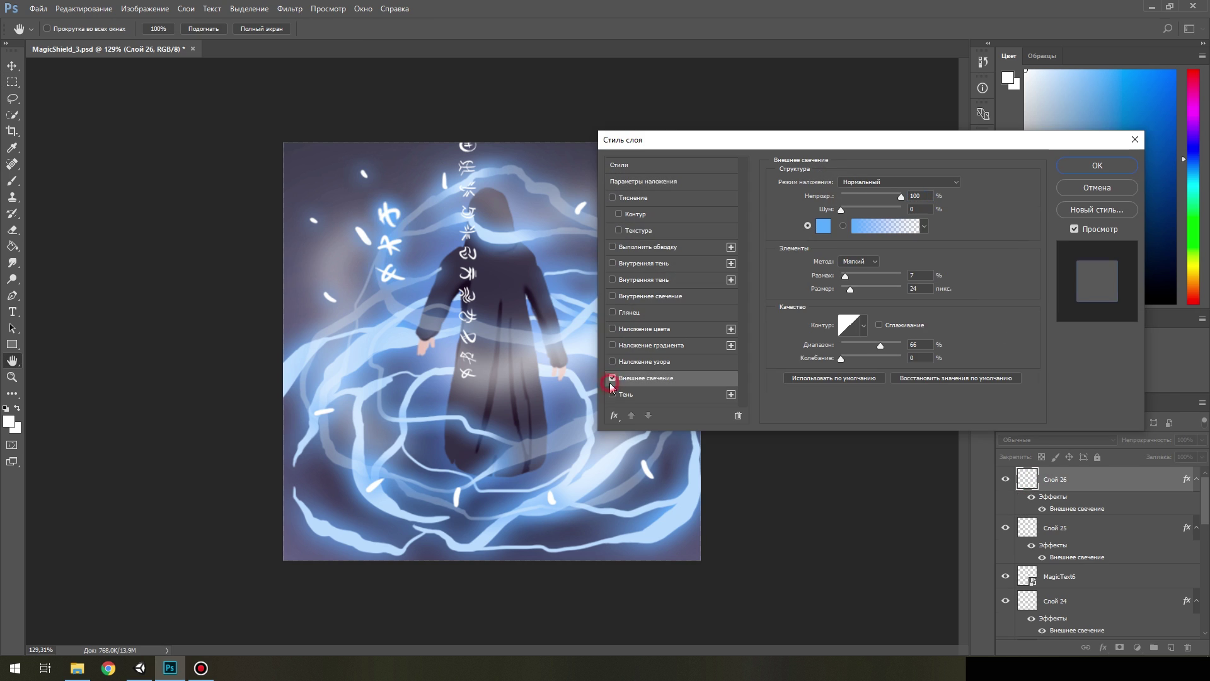
{"action": "left_click", "coordinate": [1089, 168]}
Move the left rune column lower, stretch it taller, and skew it to lean.
{"action": "key", "text": "ctrl+t"}
{"action": "mouse_move", "coordinate": [391, 272]}
{"action": "left_mouse_down"}
{"action": "mouse_move", "coordinate": [391, 332]}
{"action": "mouse_move", "coordinate": [360, 338]}
{"action": "left_mouse_up"}
{"action": "scroll", "coordinate": [466, 353], "scroll_direction": "up", "scroll_amount": 3}
{"action": "right_click", "coordinate": [351, 305]}
{"action": "left_click", "coordinate": [378, 391]}
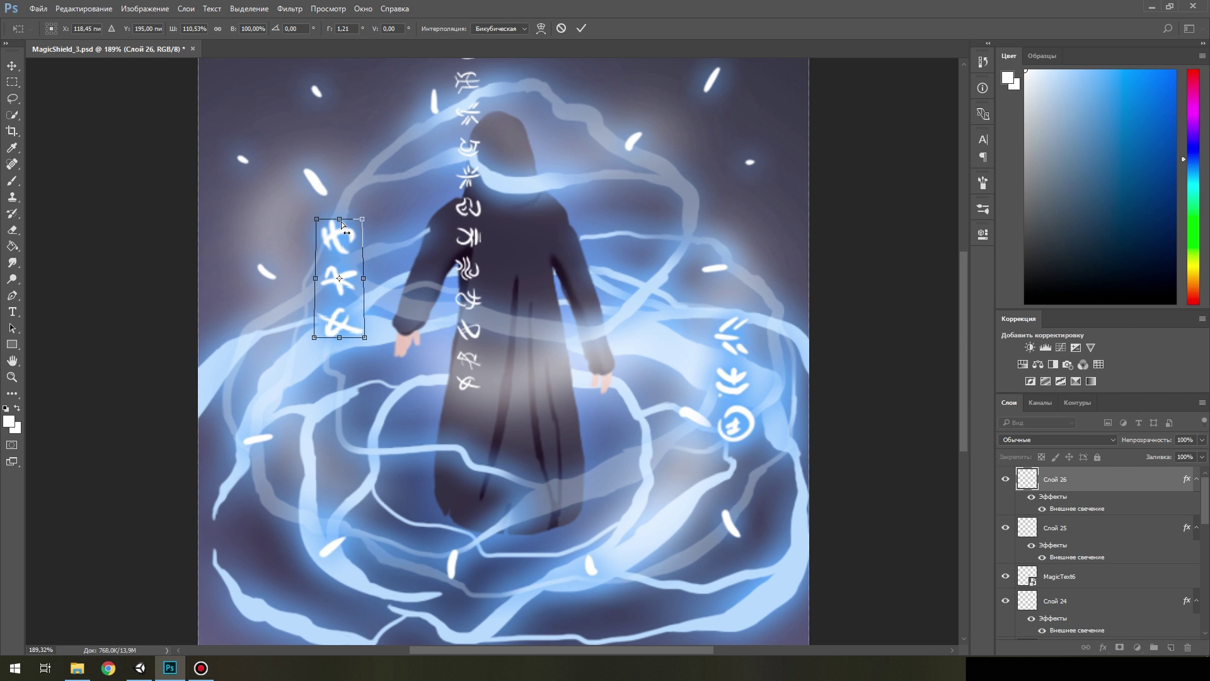
{"action": "left_click_drag", "start_coordinate": [339, 219], "coordinate": [340, 216]}
{"action": "right_click", "coordinate": [341, 315]}
{"action": "left_click", "coordinate": [372, 394]}
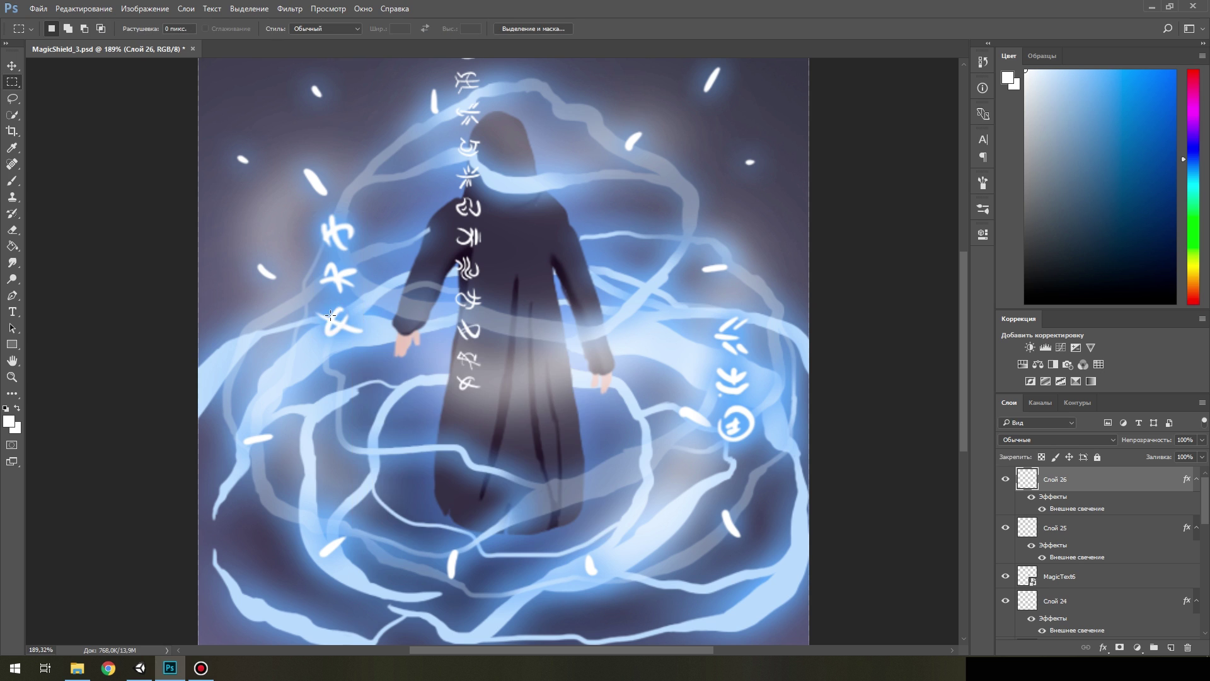
{"action": "left_click_drag", "start_coordinate": [363, 338], "coordinate": [356, 353]}
{"action": "key", "text": "Return"}
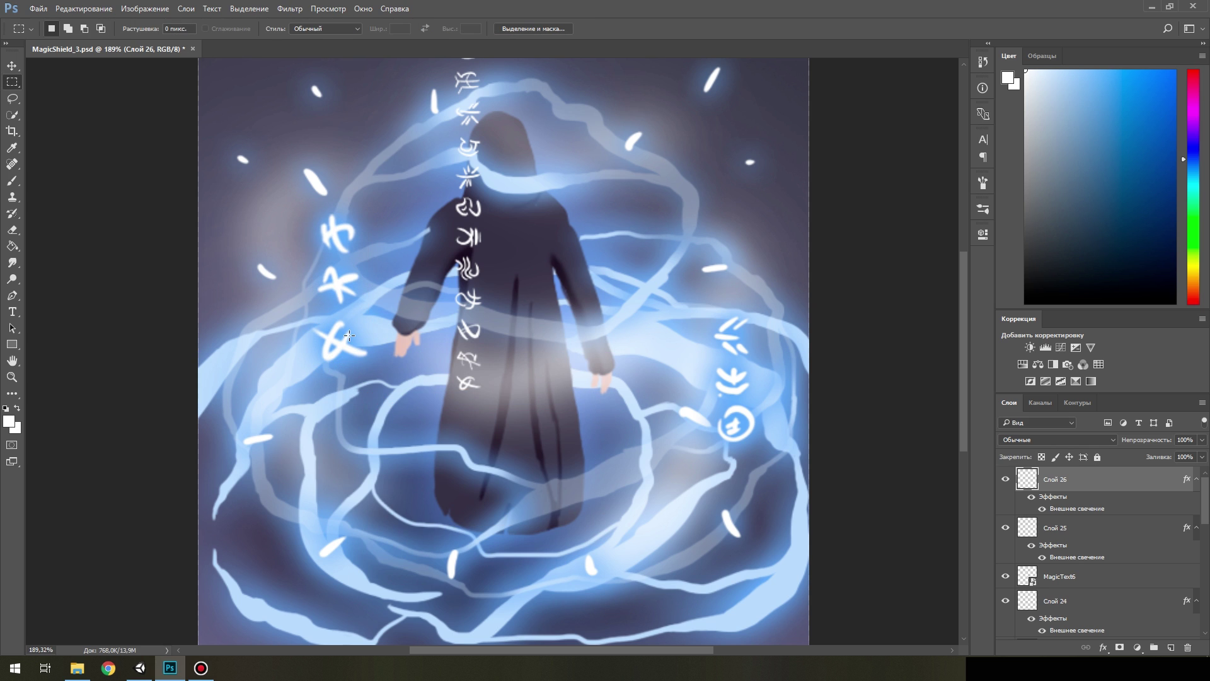
Warp the right rune column on Слой 25 into a curve following the rings.
{"action": "left_click", "coordinate": [1014, 530]}
{"action": "key", "text": "ctrl+t"}
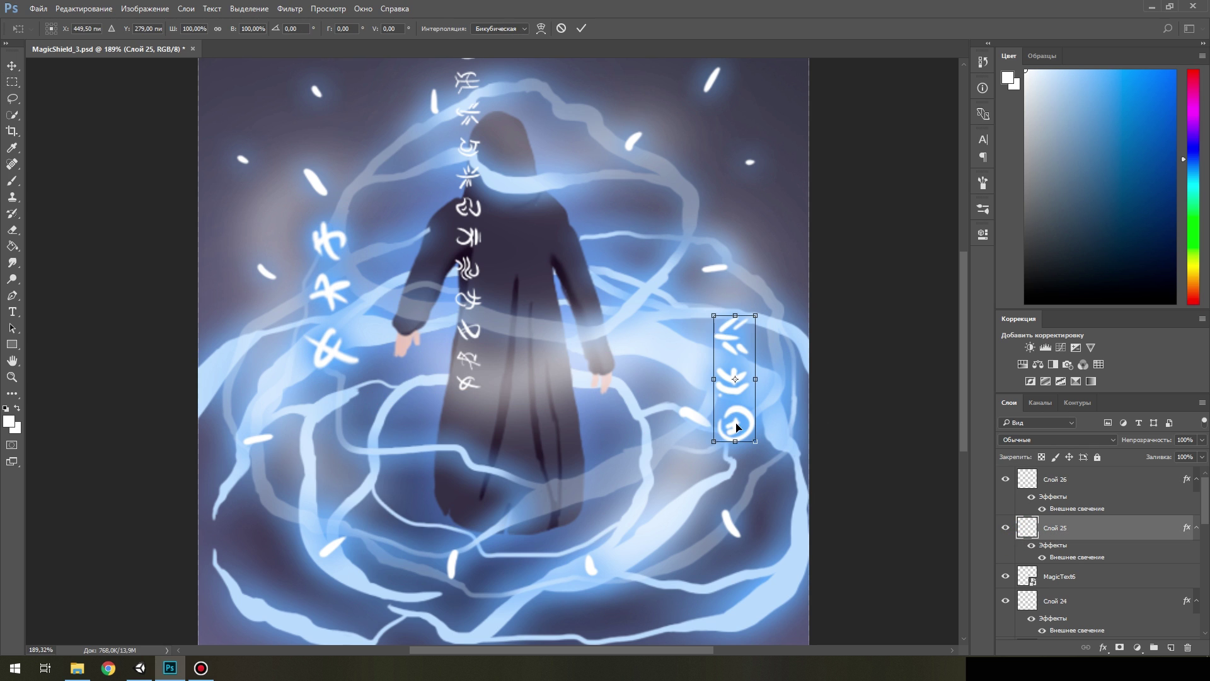
{"action": "right_click", "coordinate": [735, 423]}
{"action": "left_click", "coordinate": [766, 542]}
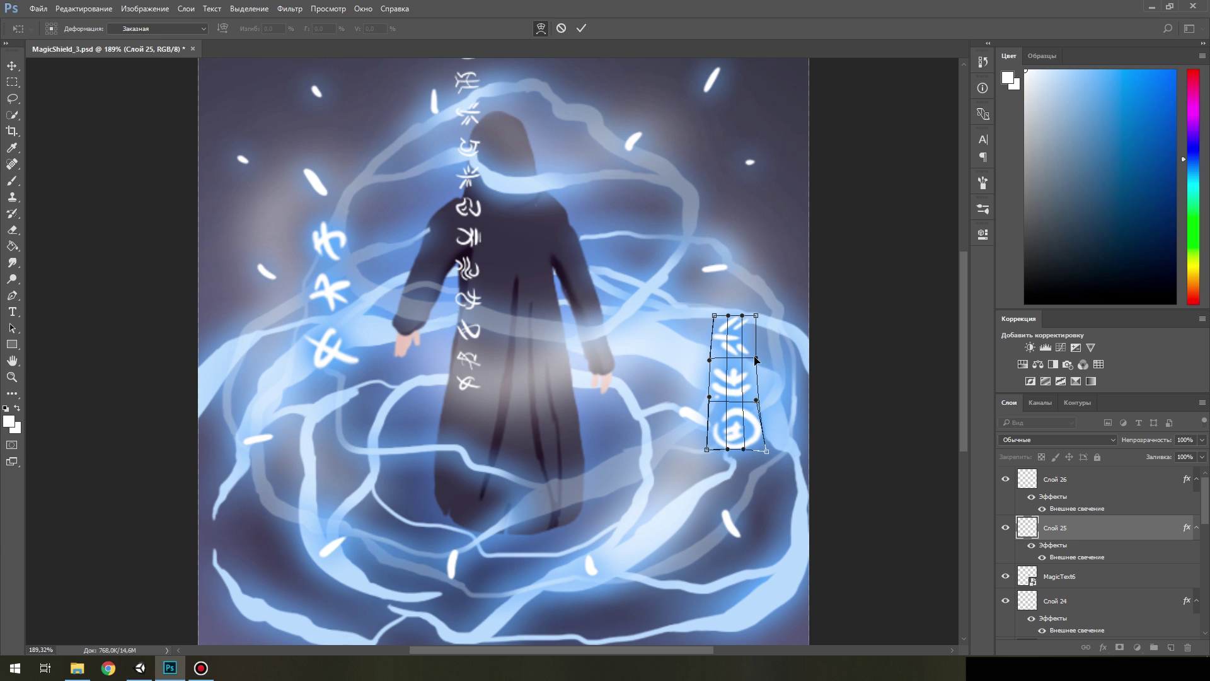
{"action": "left_click_drag", "start_coordinate": [764, 403], "coordinate": [737, 360]}
{"action": "key", "text": "Return"}
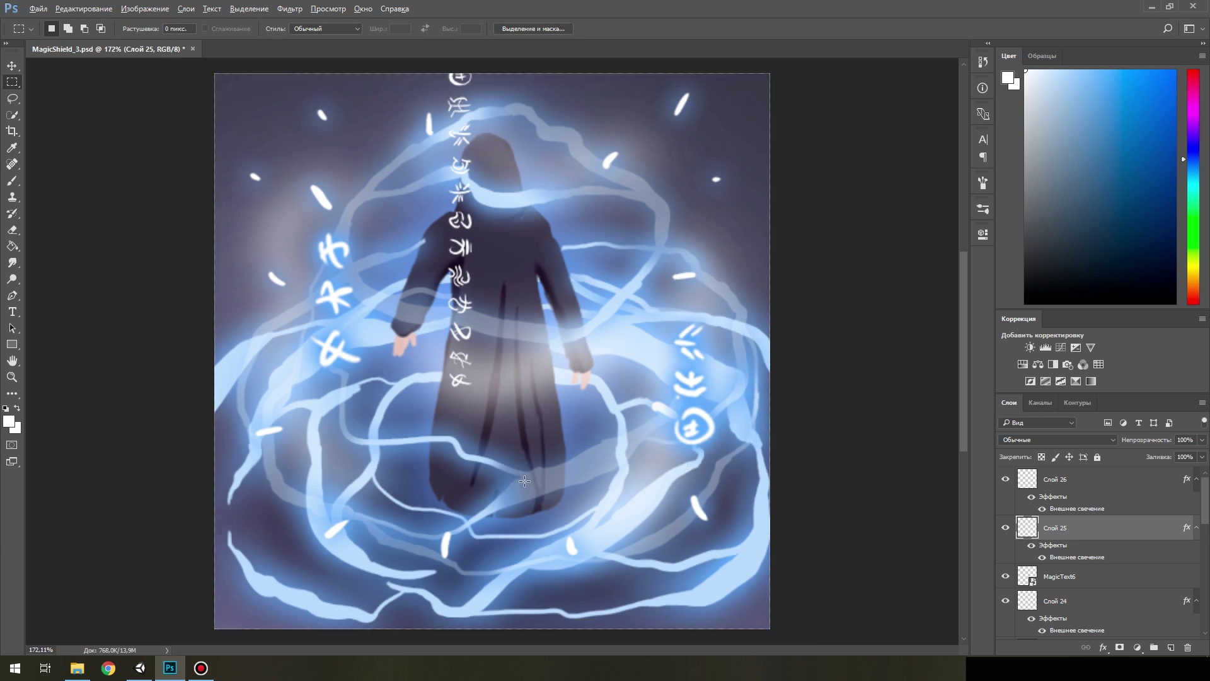
Zoom out to view the whole image and reselect layers in the Layers panel.
{"action": "key", "text": "ctrl+minus"}
{"action": "key", "text": "ctrl+minus"}
{"action": "key", "text": "ctrl+minus"}
{"action": "left_click", "coordinate": [1036, 498]}
{"action": "scroll", "coordinate": [525, 429], "scroll_direction": "up", "scroll_amount": 1}
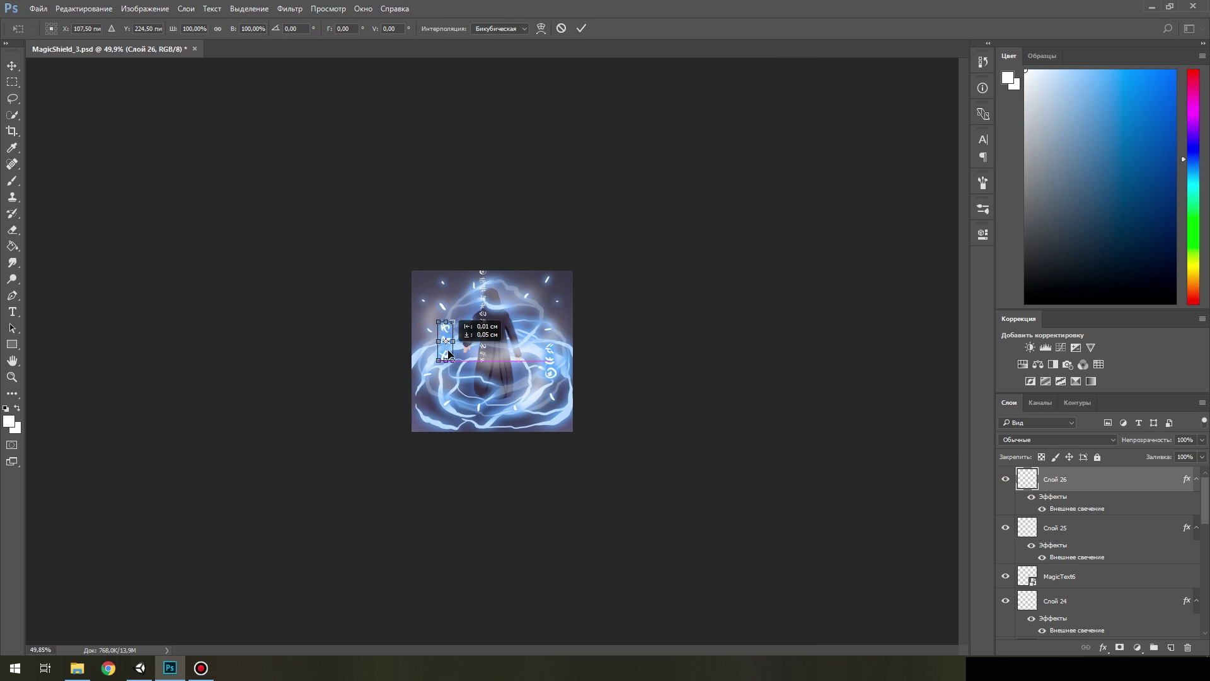
{"action": "scroll", "coordinate": [510, 428], "scroll_direction": "down", "scroll_amount": 3}
{"action": "scroll", "coordinate": [500, 427], "scroll_direction": "down", "scroll_amount": 1}
{"action": "scroll", "coordinate": [498, 424], "scroll_direction": "up", "scroll_amount": 1}
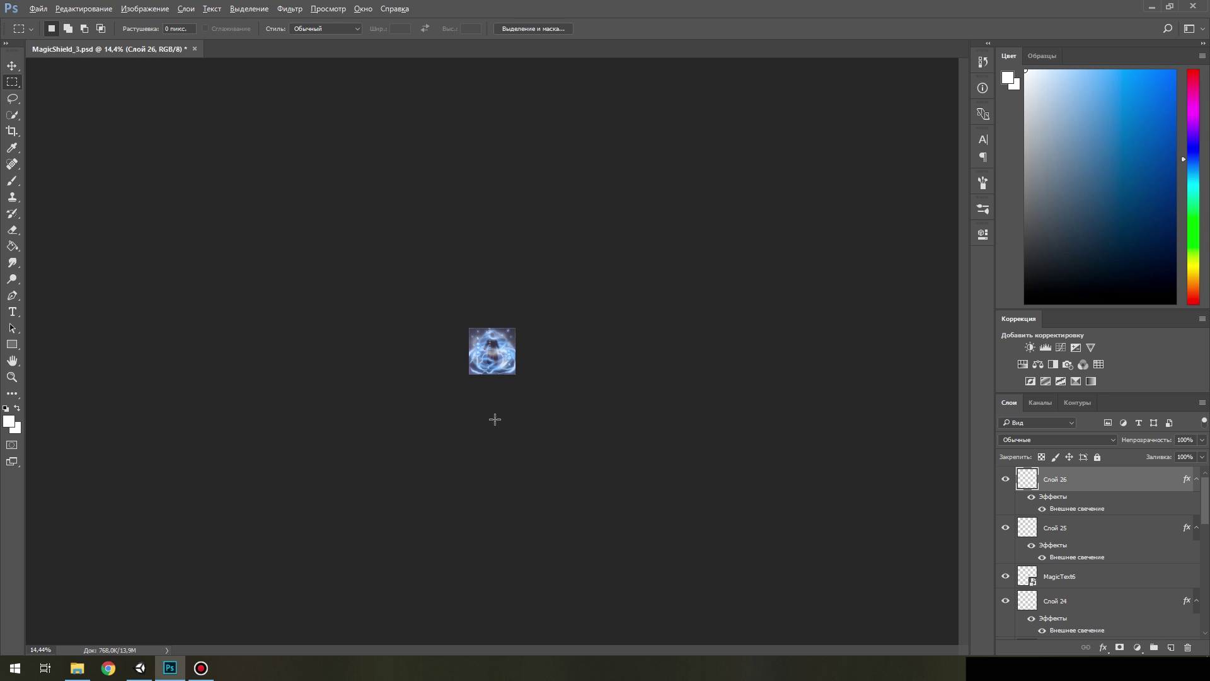
{"action": "scroll", "coordinate": [494, 419], "scroll_direction": "up", "scroll_amount": 5}
{"action": "scroll", "coordinate": [1004, 604], "scroll_direction": "down", "scroll_amount": 3}
{"action": "left_click", "coordinate": [1007, 554]}
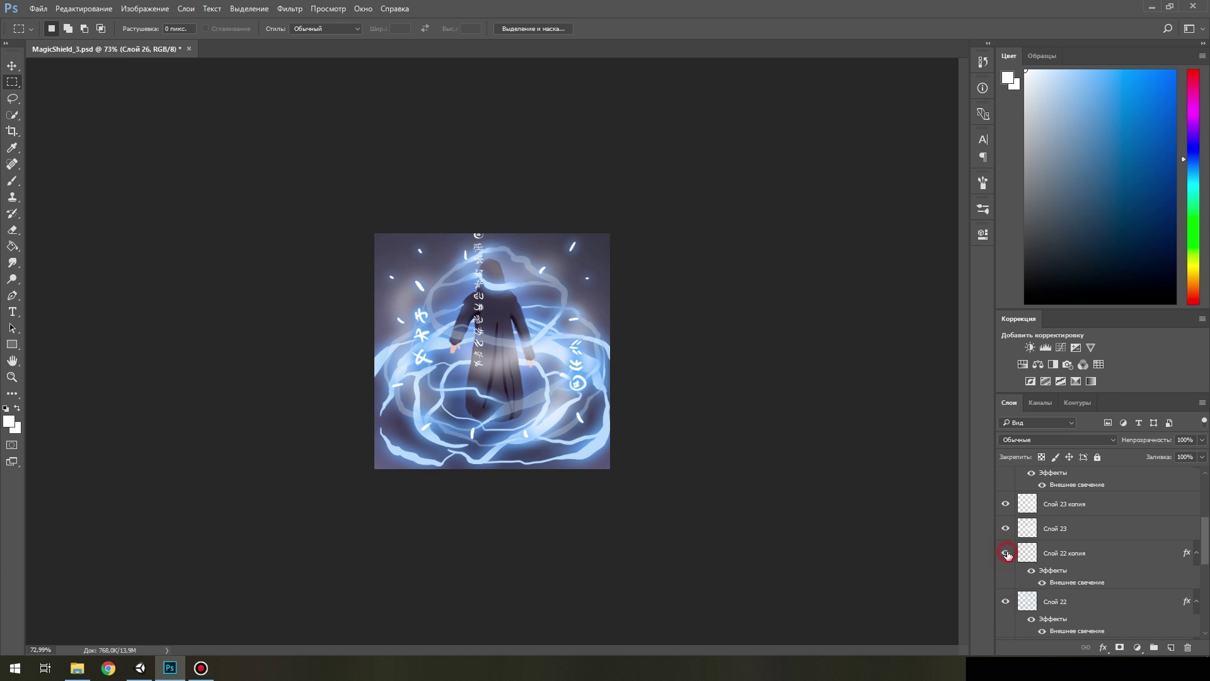
With the Eraser active, compare the Слой 22 копия, Слой 22 and Слой 21 glow layers.
{"action": "key", "text": "e"}
{"action": "left_click", "coordinate": [1006, 601]}
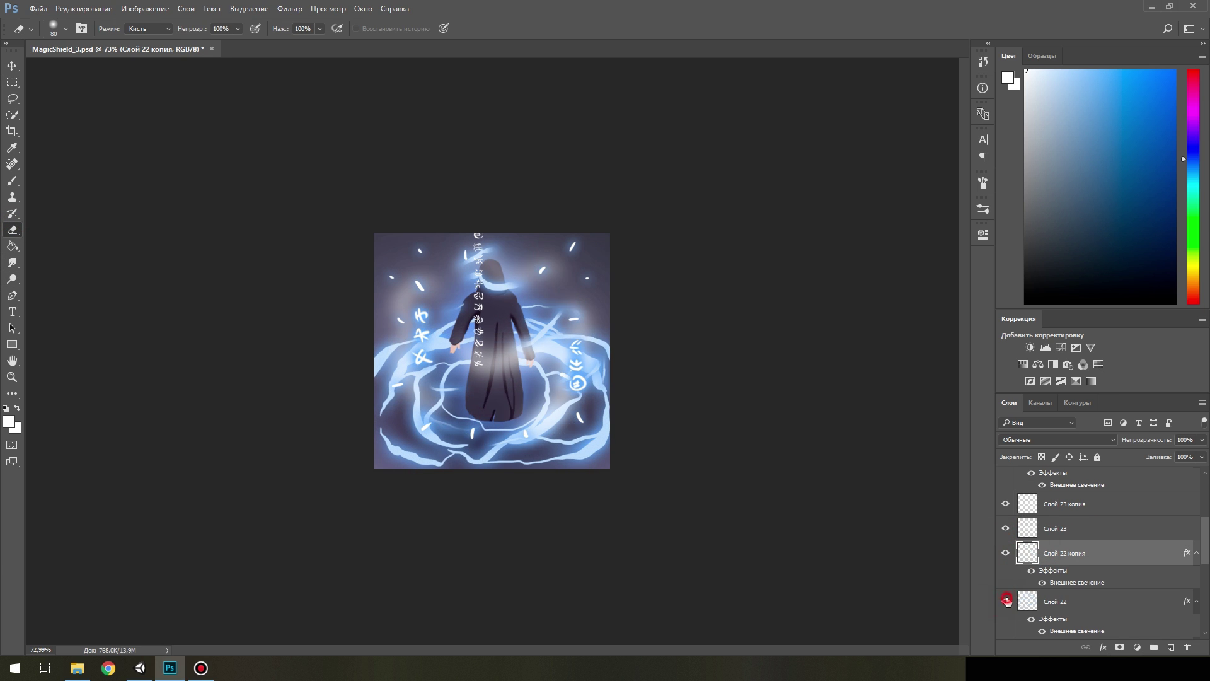
{"action": "left_click", "coordinate": [1029, 600]}
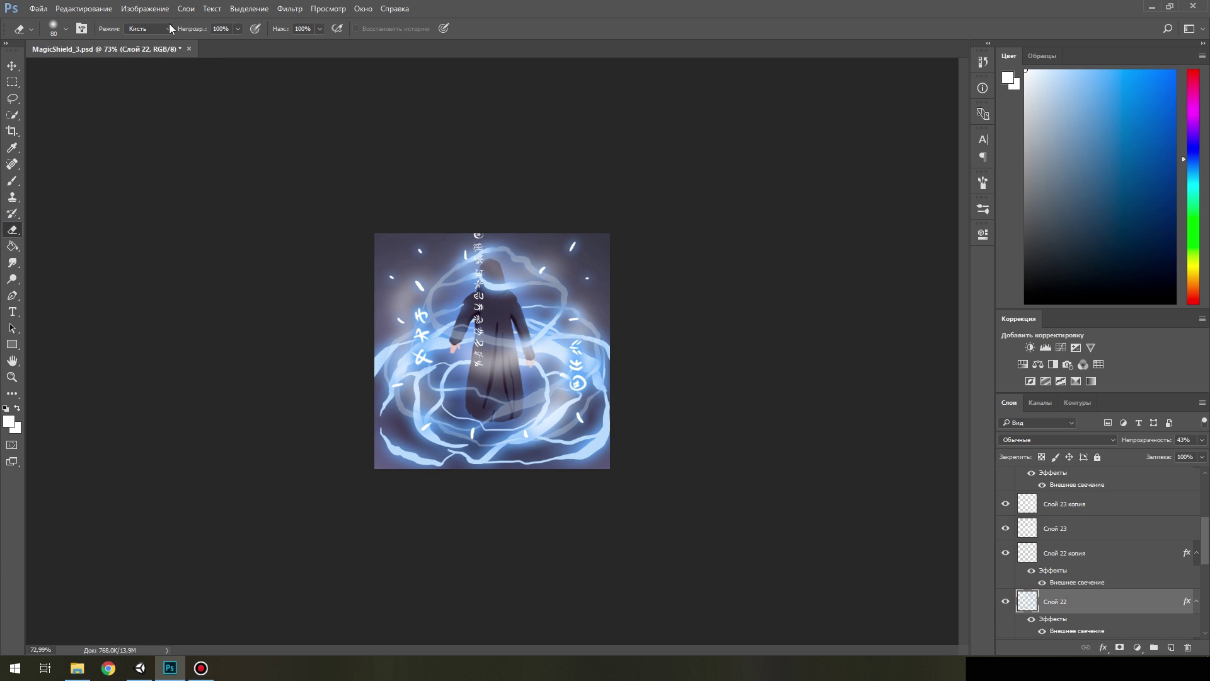
{"action": "left_click", "coordinate": [486, 410], "text": "ctrl"}
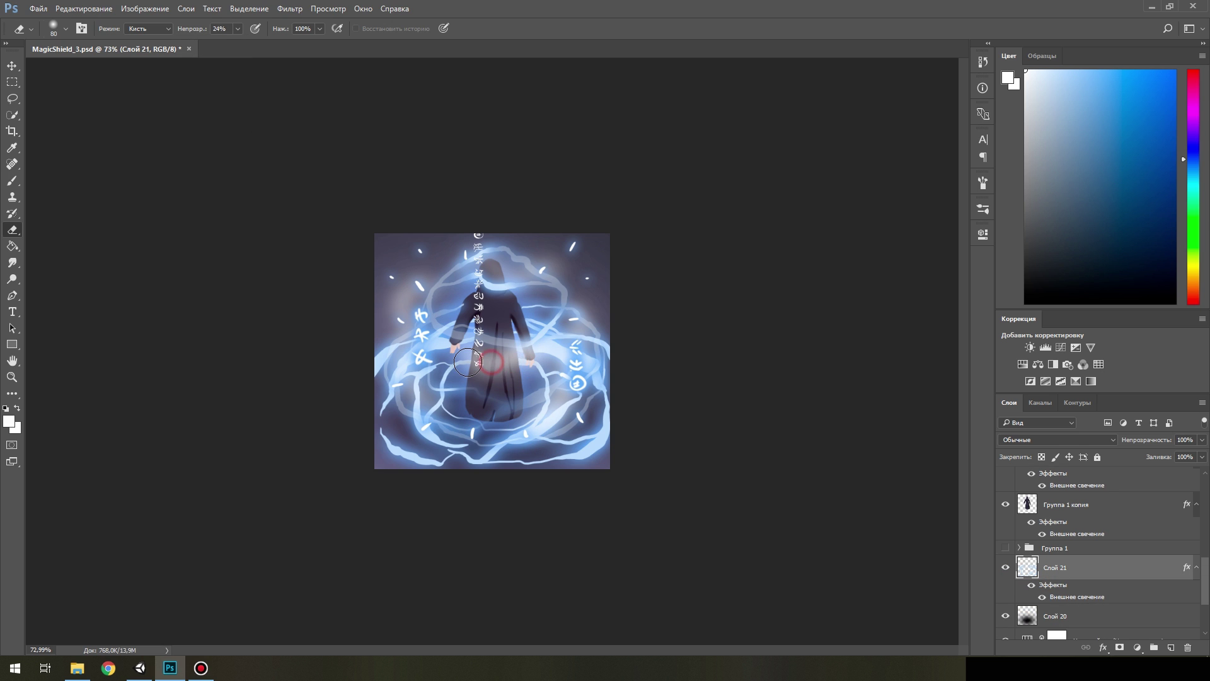
{"action": "scroll", "coordinate": [498, 407], "scroll_direction": "down", "scroll_amount": 3}
{"action": "scroll", "coordinate": [499, 402], "scroll_direction": "up", "scroll_amount": 4}
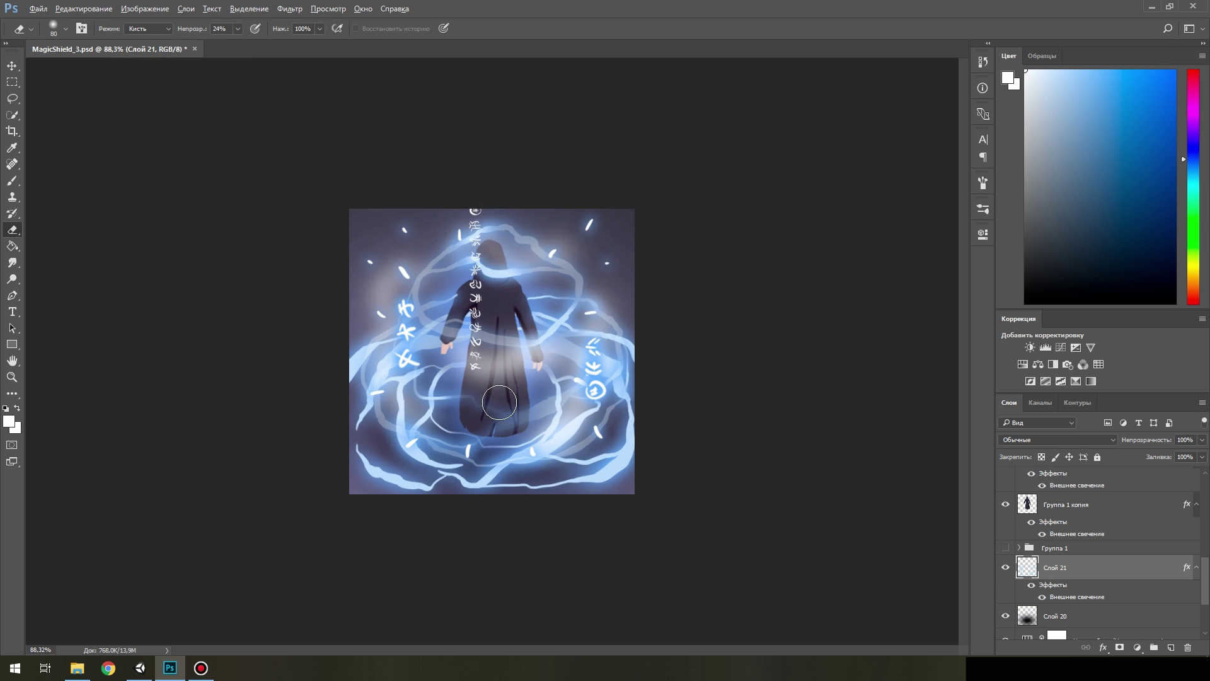
{"action": "scroll", "coordinate": [532, 362], "scroll_direction": "up", "scroll_amount": 4}
{"action": "scroll", "coordinate": [1007, 534], "scroll_direction": "up", "scroll_amount": 3}
Select Слой 22 копия and check the eraser tip presets.
{"action": "left_click", "coordinate": [1007, 555]}
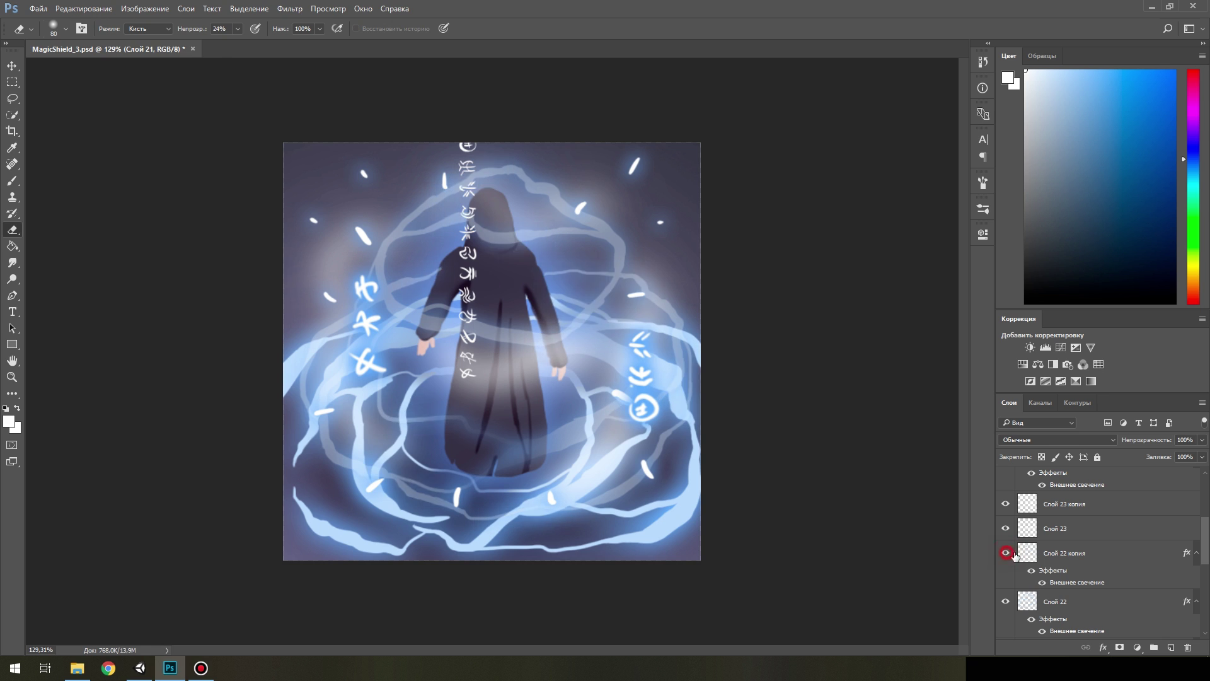
{"action": "scroll", "coordinate": [492, 351], "scroll_direction": "down", "scroll_amount": 5}
{"action": "left_click", "coordinate": [66, 28]}
{"action": "left_click", "coordinate": [494, 438]}
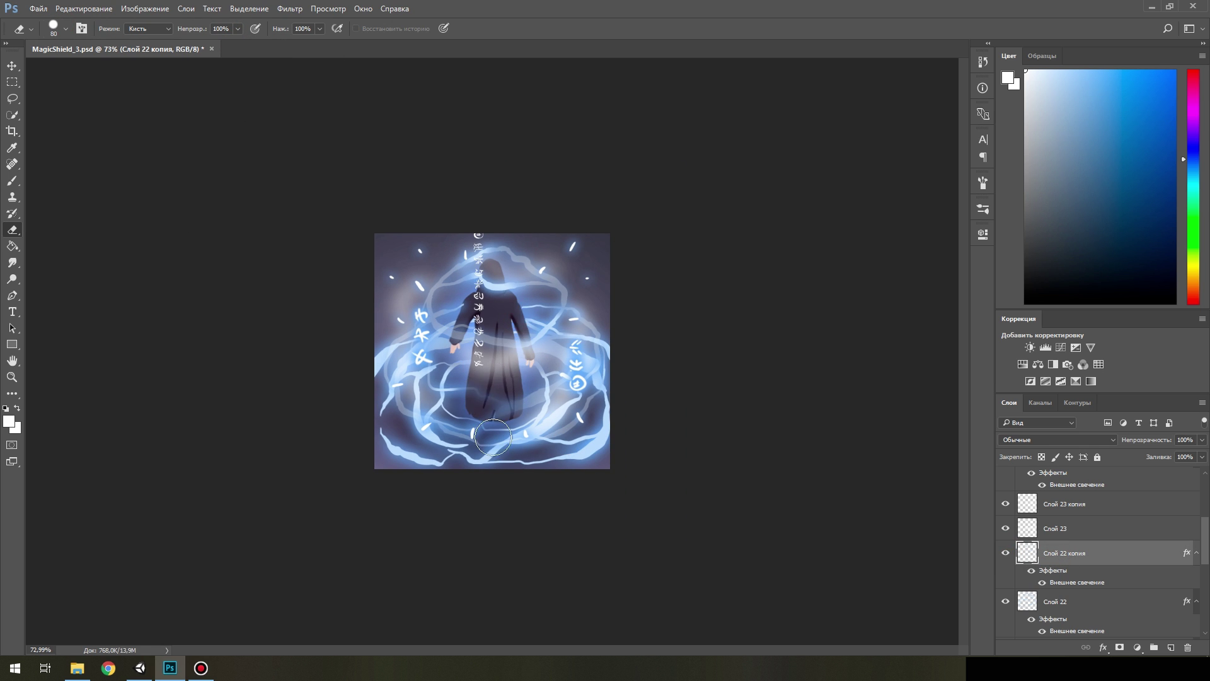
{"action": "scroll", "coordinate": [494, 437], "scroll_direction": "down", "scroll_amount": 10}
{"action": "scroll", "coordinate": [526, 388], "scroll_direction": "up", "scroll_amount": 8}
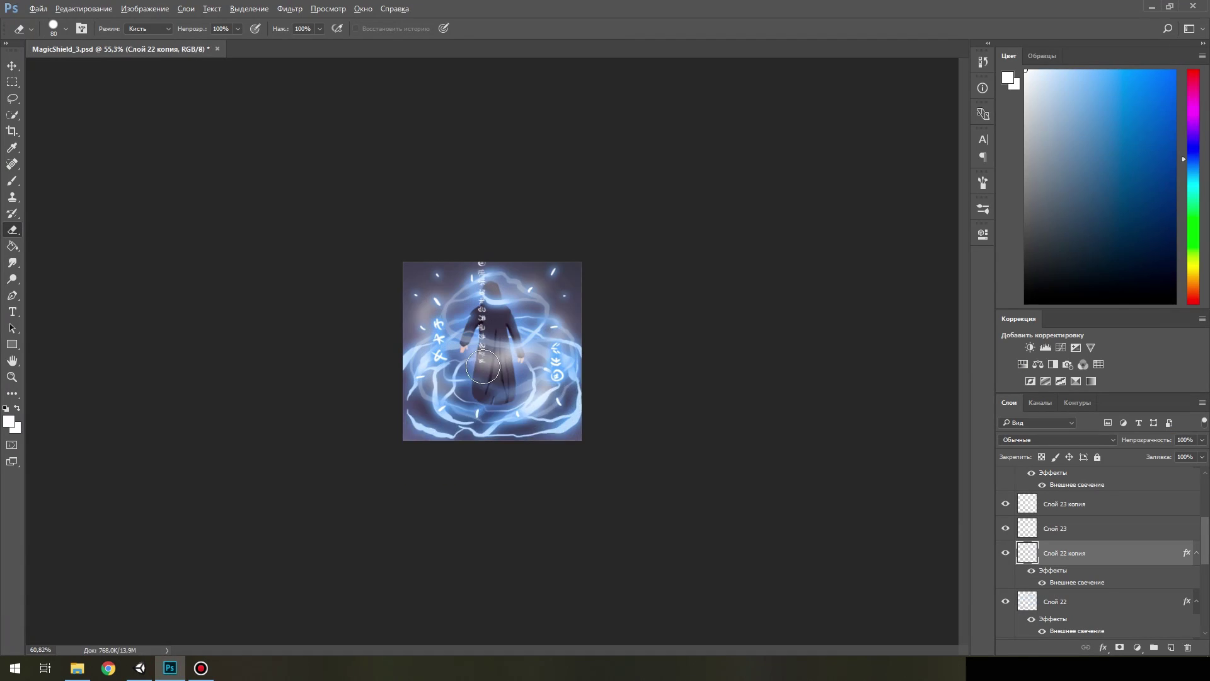
{"action": "scroll", "coordinate": [1006, 534], "scroll_direction": "up", "scroll_amount": 3}
Select MagicText6, show the Слой 24 spark layer, and switch to the Brush.
{"action": "left_click", "coordinate": [1001, 535]}
{"action": "left_click", "coordinate": [1005, 605]}
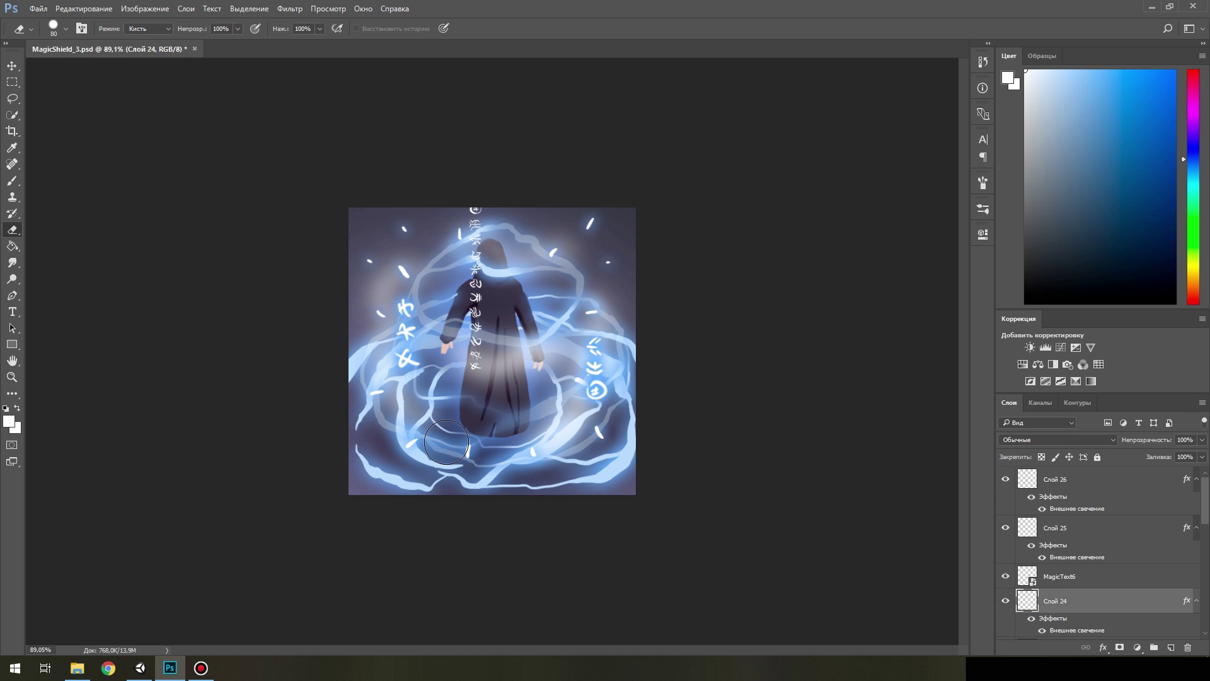
{"action": "key", "text": "b"}
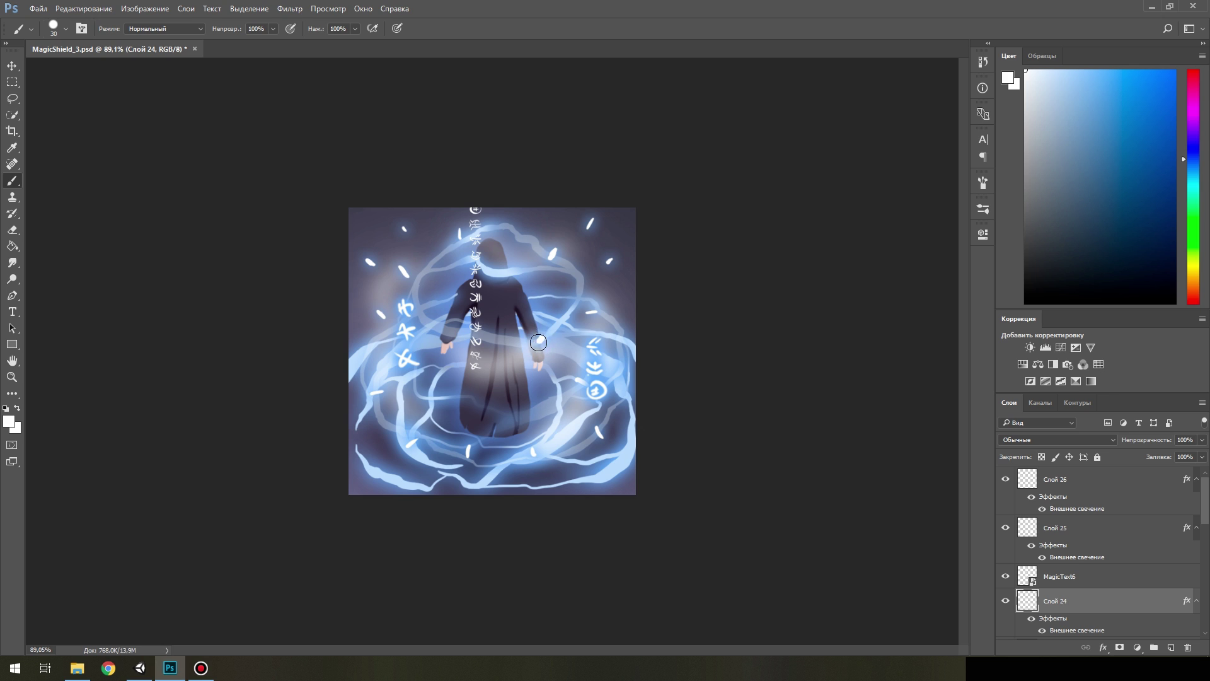
{"action": "scroll", "coordinate": [554, 343], "scroll_direction": "down", "scroll_amount": 8}
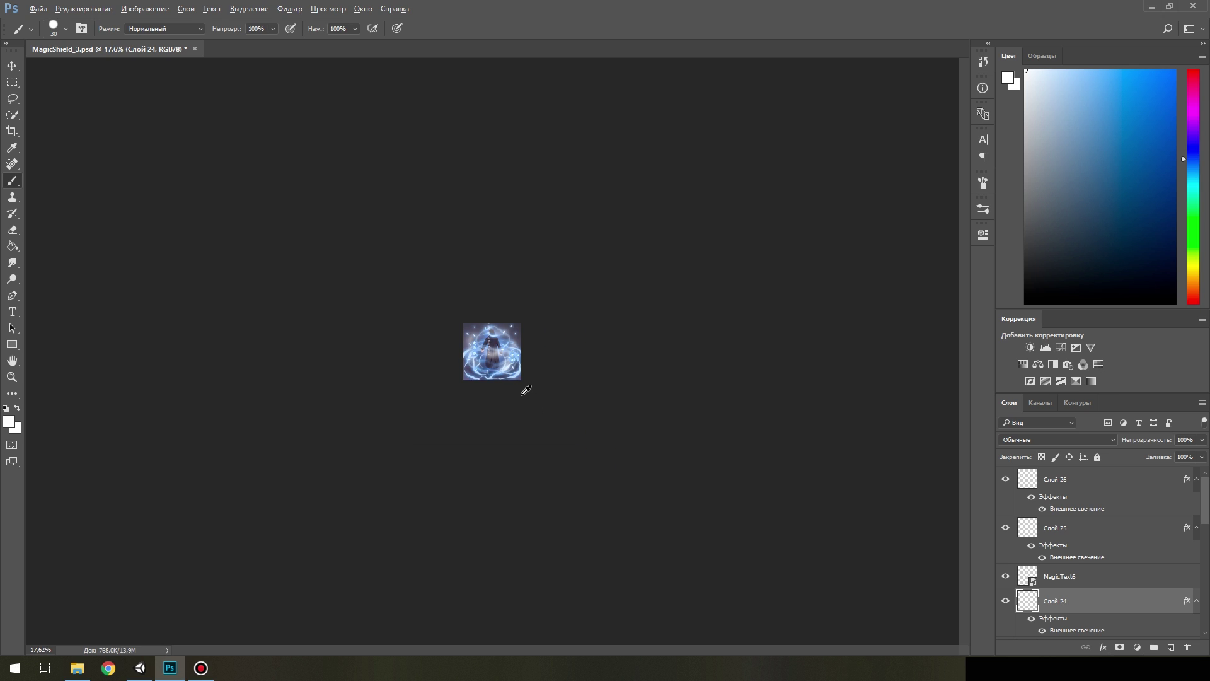
{"action": "scroll", "coordinate": [515, 386], "scroll_direction": "up", "scroll_amount": 9}
{"action": "scroll", "coordinate": [1001, 492], "scroll_direction": "down", "scroll_amount": 2}
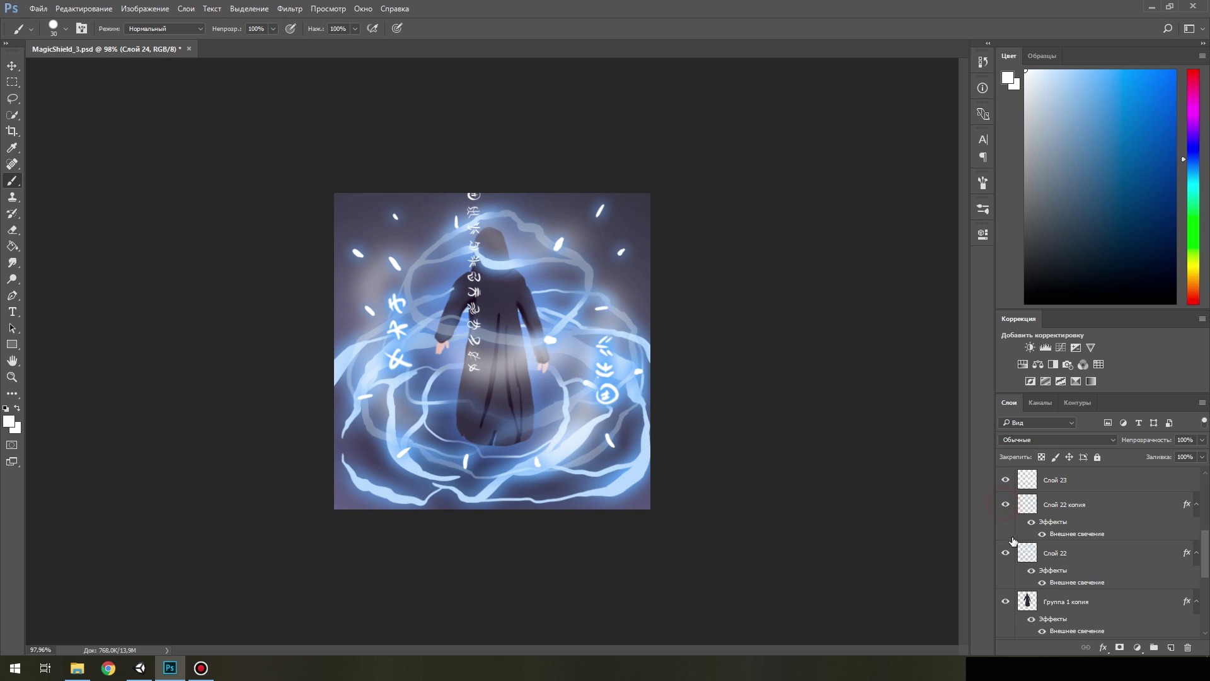
Show the Слой 23 копия runes and set a soft round eraser tip at 26% opacity.
{"action": "left_click", "coordinate": [1065, 552]}
{"action": "left_click", "coordinate": [1005, 553]}
{"action": "key", "text": "e"}
{"action": "left_click", "coordinate": [65, 28]}
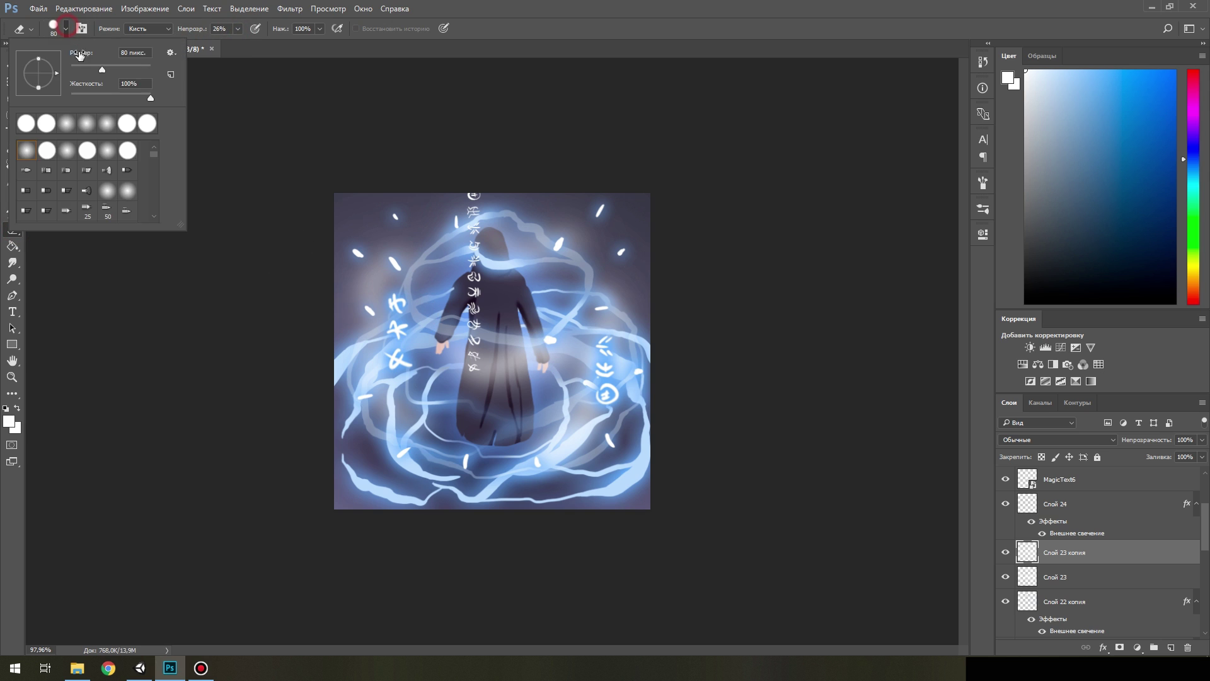
{"action": "double_click", "coordinate": [27, 122]}
{"action": "key", "text": "2"}
{"action": "key", "text": "6"}
{"action": "key", "text": "alt+bracketleft"}
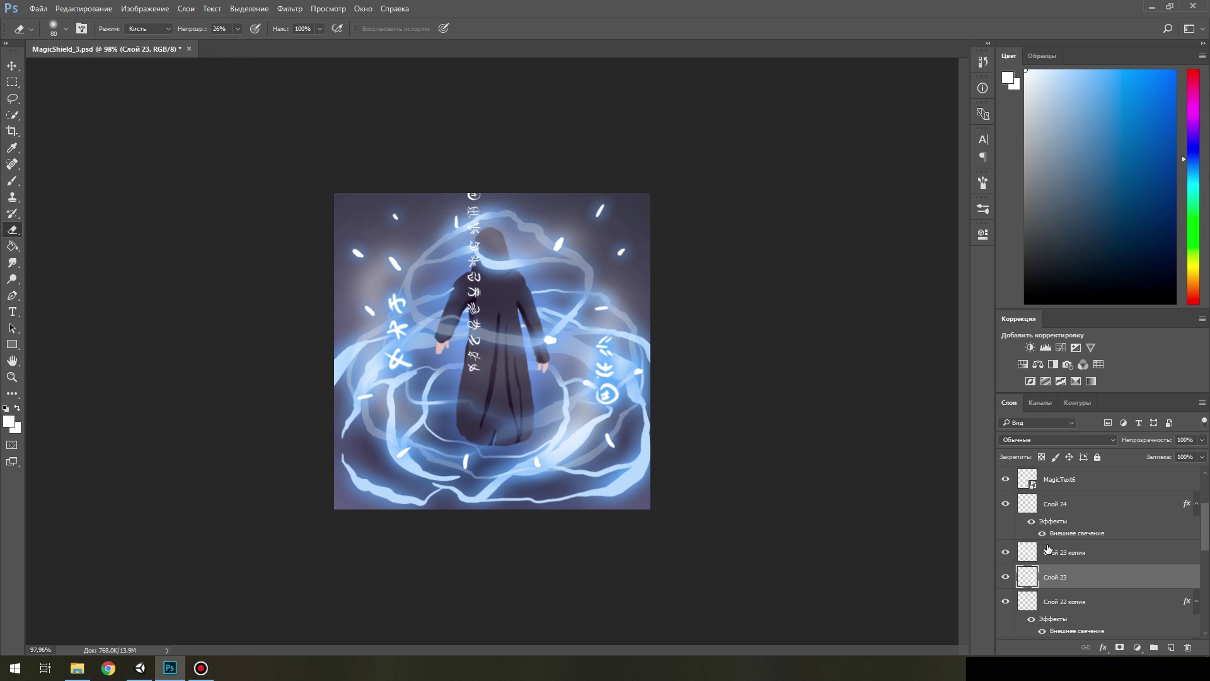
Compare the Слой 23 копия and Слой 23 rune layers, stepping down to Слой 22 копия.
{"action": "left_click", "coordinate": [1047, 548]}
{"action": "scroll", "coordinate": [491, 351], "scroll_direction": "down", "scroll_amount": 3}
{"action": "scroll", "coordinate": [492, 351], "scroll_direction": "up", "scroll_amount": 5}
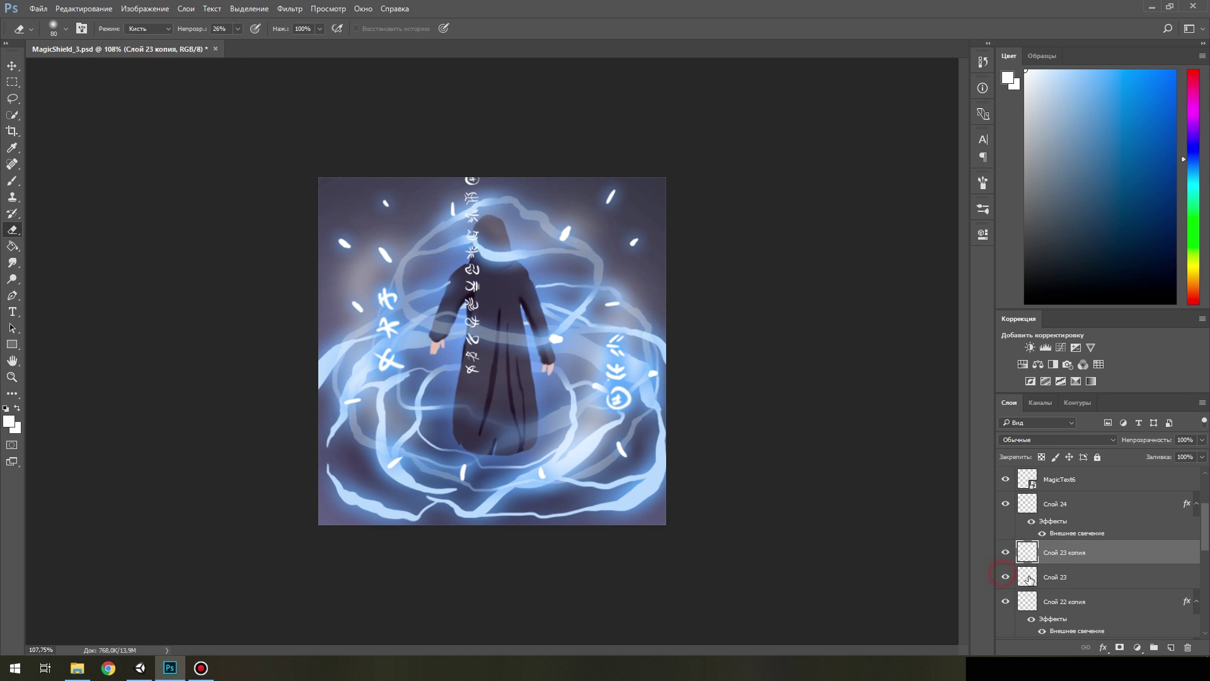
{"action": "left_click", "coordinate": [1028, 578]}
{"action": "scroll", "coordinate": [1006, 532], "scroll_direction": "up", "scroll_amount": 3}
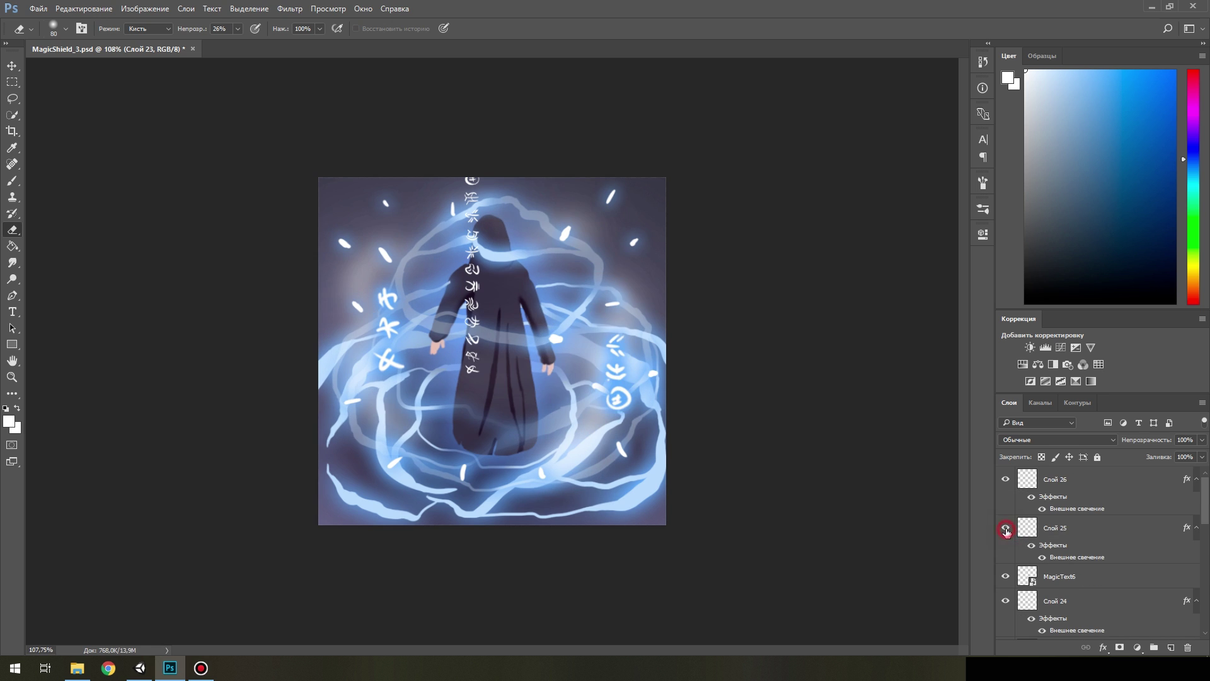
{"action": "scroll", "coordinate": [1006, 531], "scroll_direction": "down", "scroll_amount": 1}
{"action": "scroll", "coordinate": [1005, 547], "scroll_direction": "down", "scroll_amount": 2}
{"action": "key", "text": "alt+bracketleft"}
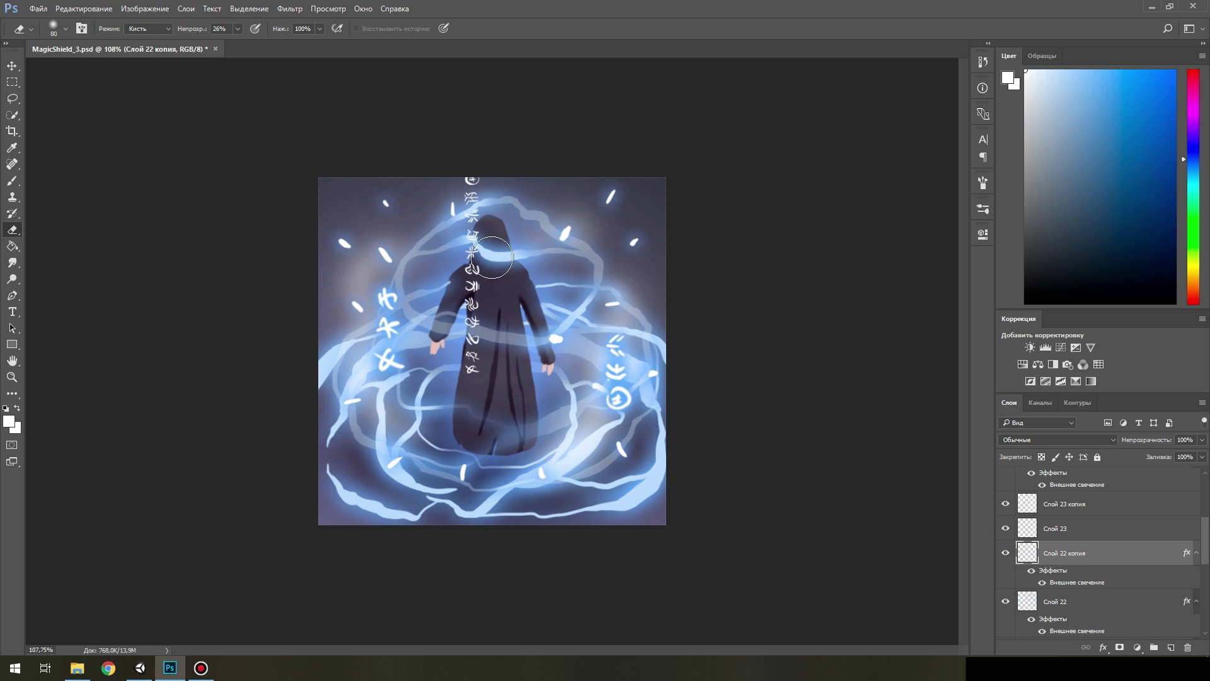
{"action": "scroll", "coordinate": [498, 292], "scroll_direction": "up", "scroll_amount": 3}
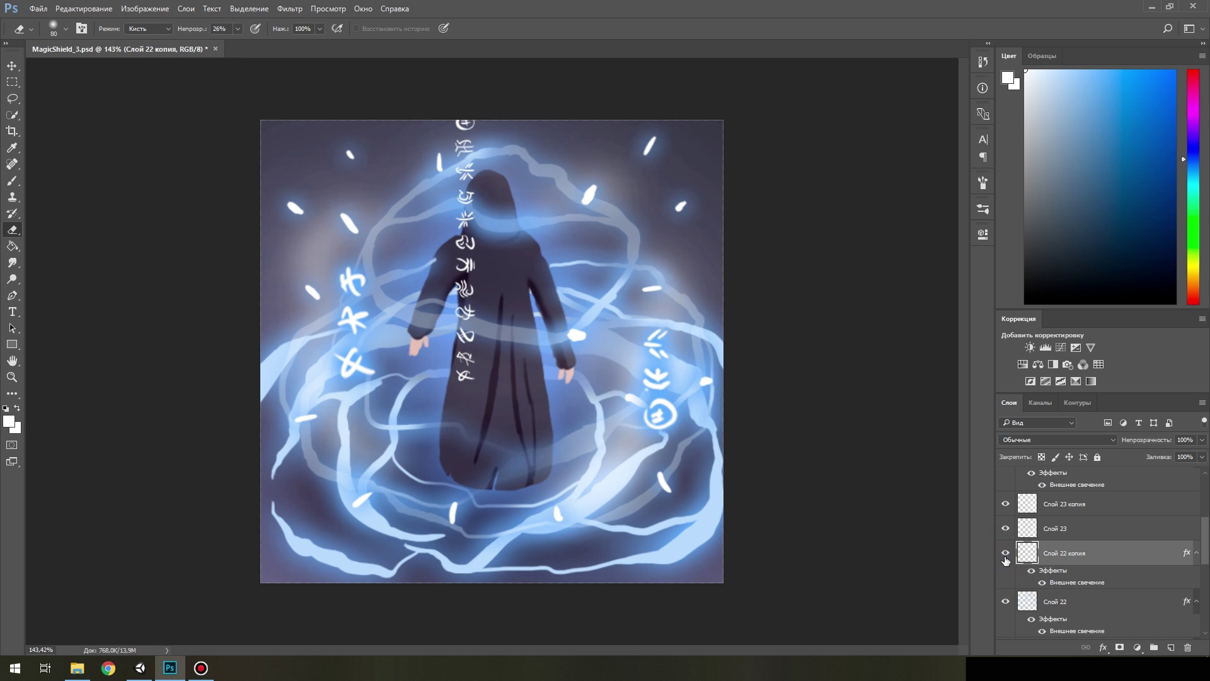
Toggle Слой 22 visibility on and off to compare the ring glow.
{"action": "left_click", "coordinate": [1006, 553]}
{"action": "left_click", "coordinate": [1049, 601]}
{"action": "left_click", "coordinate": [1006, 553]}
{"action": "left_click", "coordinate": [1049, 553]}
{"action": "left_click", "coordinate": [1005, 601]}
{"action": "left_click", "coordinate": [1049, 601]}
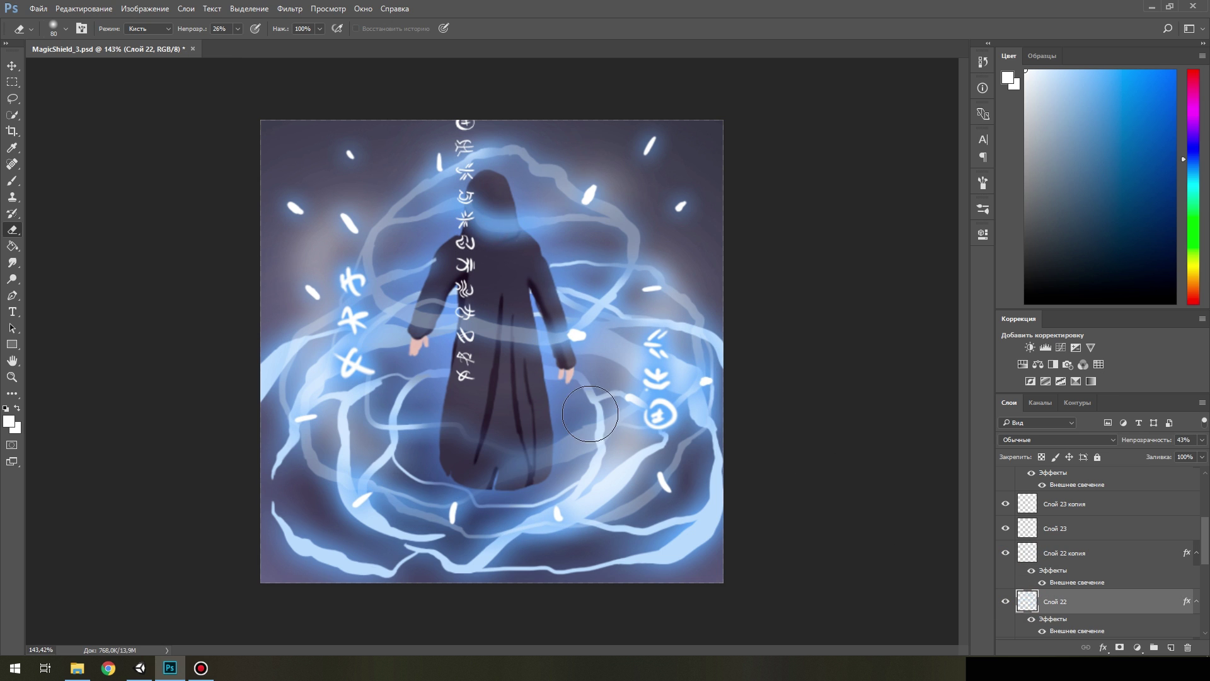
{"action": "scroll", "coordinate": [1027, 535], "scroll_direction": "down", "scroll_amount": 2}
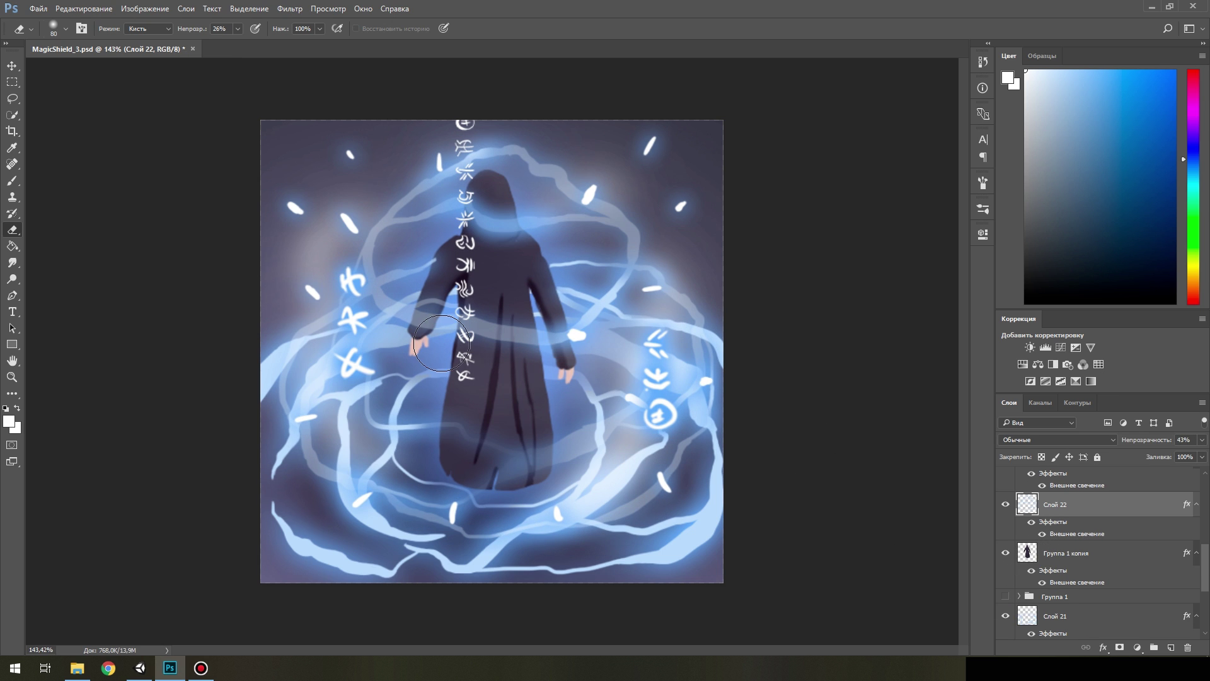
{"action": "scroll", "coordinate": [1071, 548], "scroll_direction": "up", "scroll_amount": 3}
Hide the vertical rune column layer while keeping the right-side runes visible.
{"action": "left_click", "coordinate": [1005, 479]}
{"action": "left_click", "coordinate": [1004, 539]}
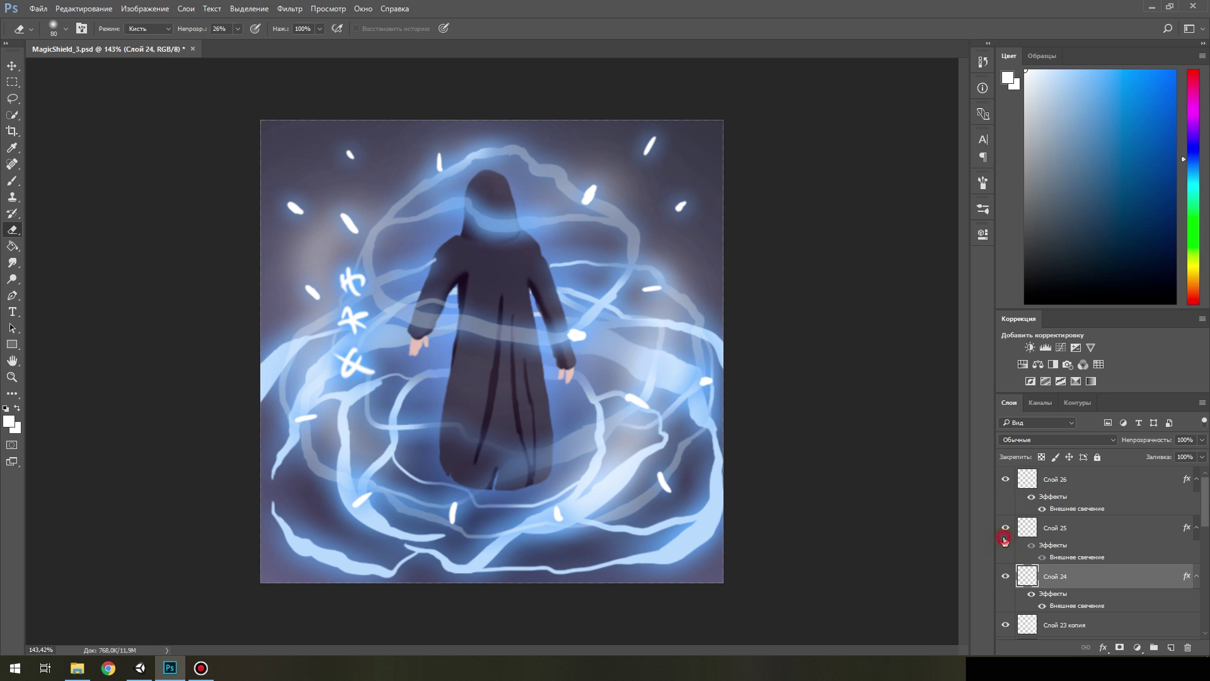
{"action": "scroll", "coordinate": [1005, 539], "scroll_direction": "down", "scroll_amount": 3}
{"action": "left_click", "coordinate": [1005, 528]}
{"action": "left_click", "coordinate": [1045, 577]}
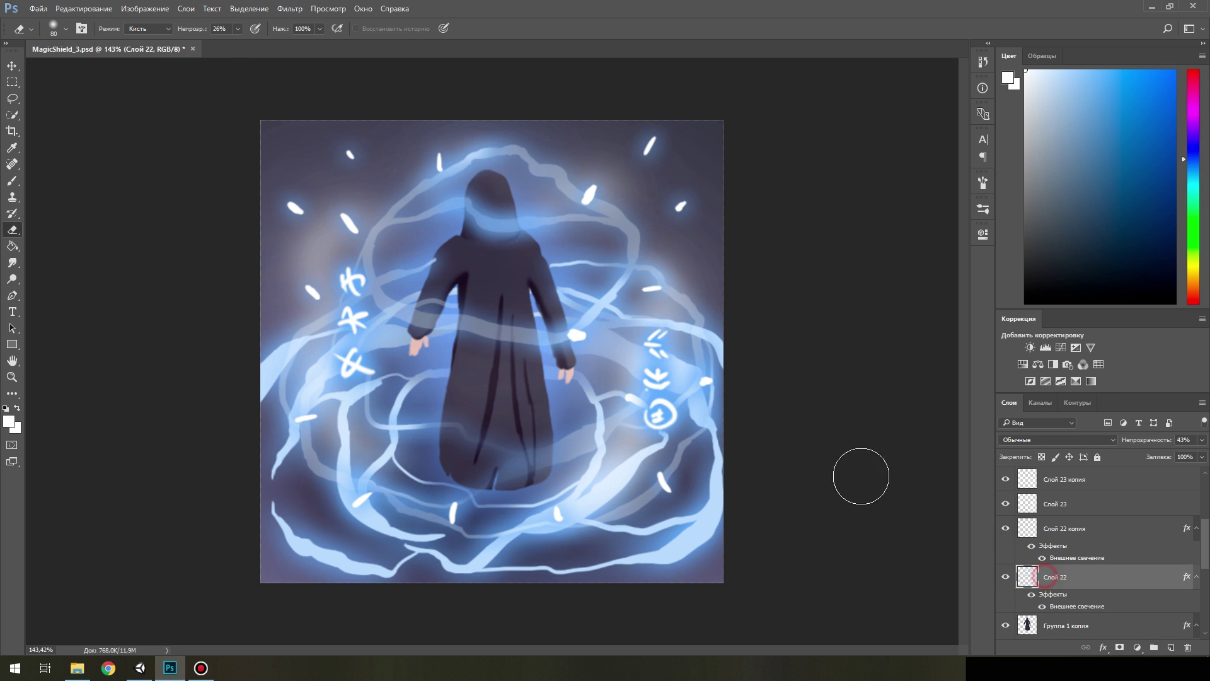
Raise eraser opacity to 48% and step between Слой 22 копия and Слой 22.
{"action": "key", "text": "4"}
{"action": "key", "text": "8"}
{"action": "key", "text": "alt+bracketright"}
{"action": "left_click", "coordinate": [500, 200]}
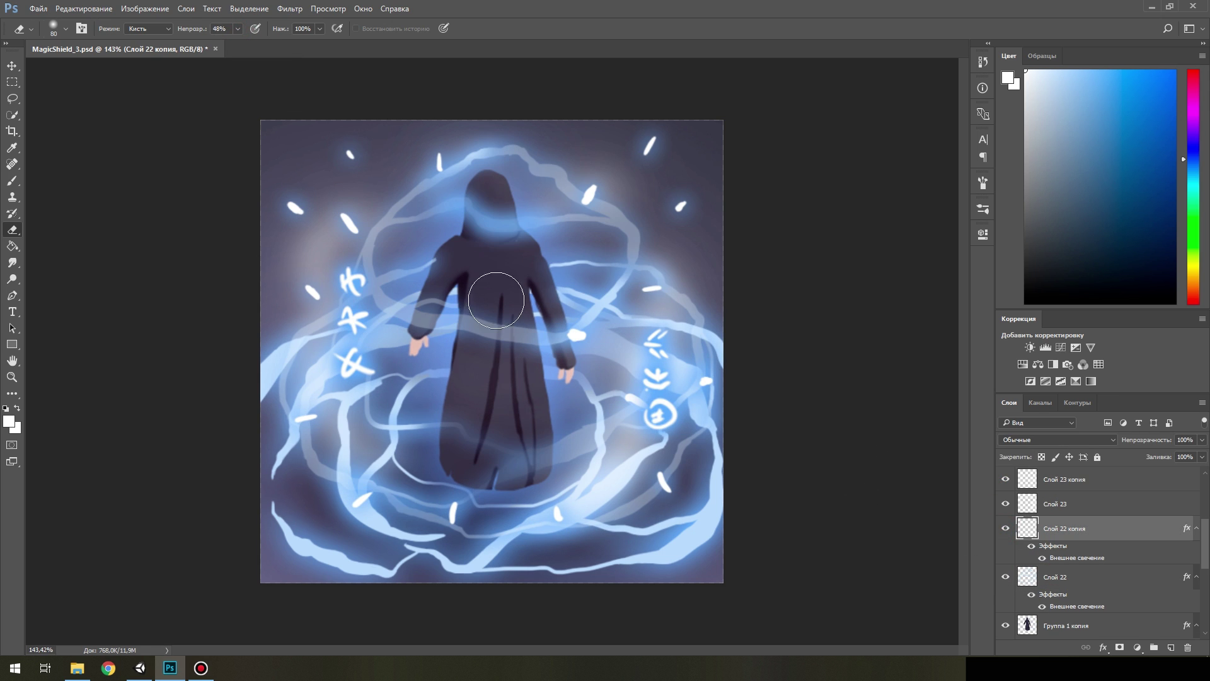
{"action": "key", "text": "alt+bracketleft"}
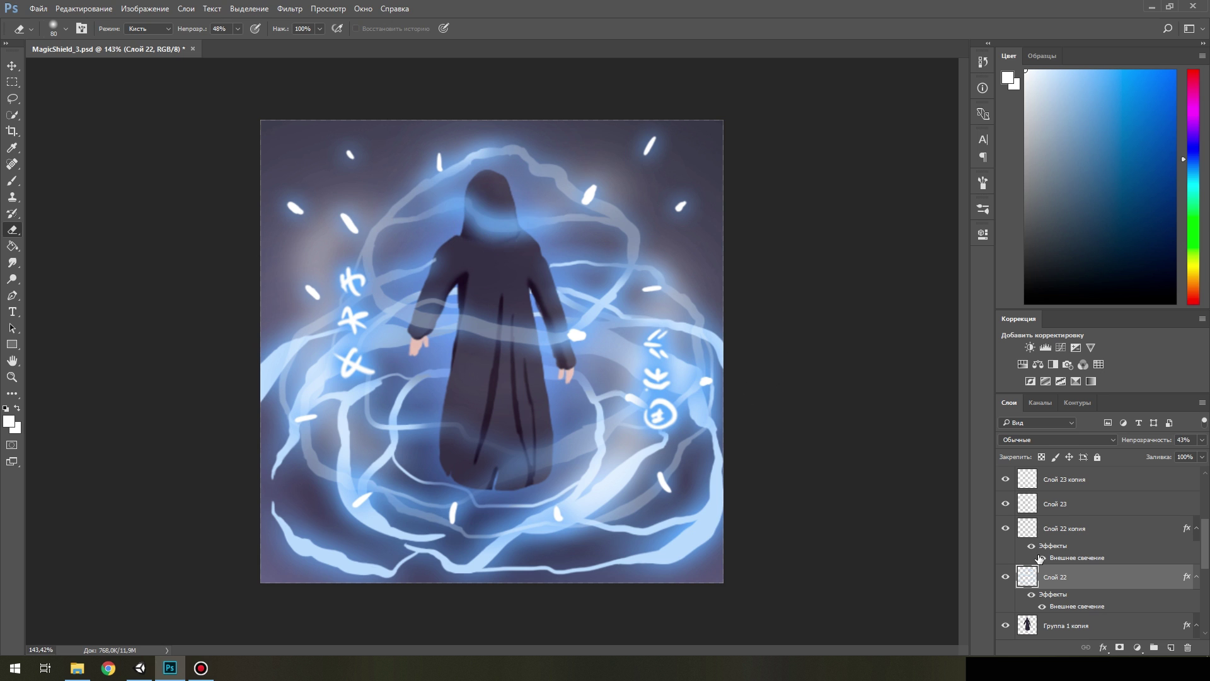
Merge Слой 22 into its copy from the layer context menu.
{"action": "right_click", "coordinate": [1062, 543]}
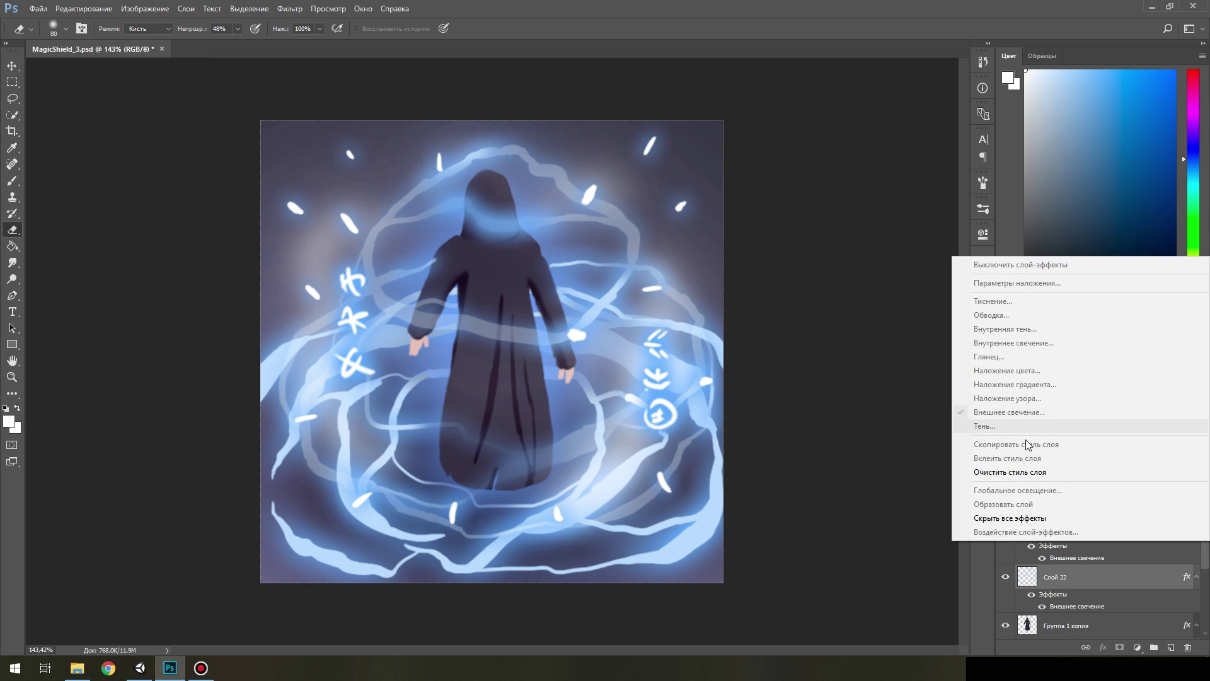
{"action": "right_click", "coordinate": [1026, 440]}
{"action": "left_click", "coordinate": [914, 501]}
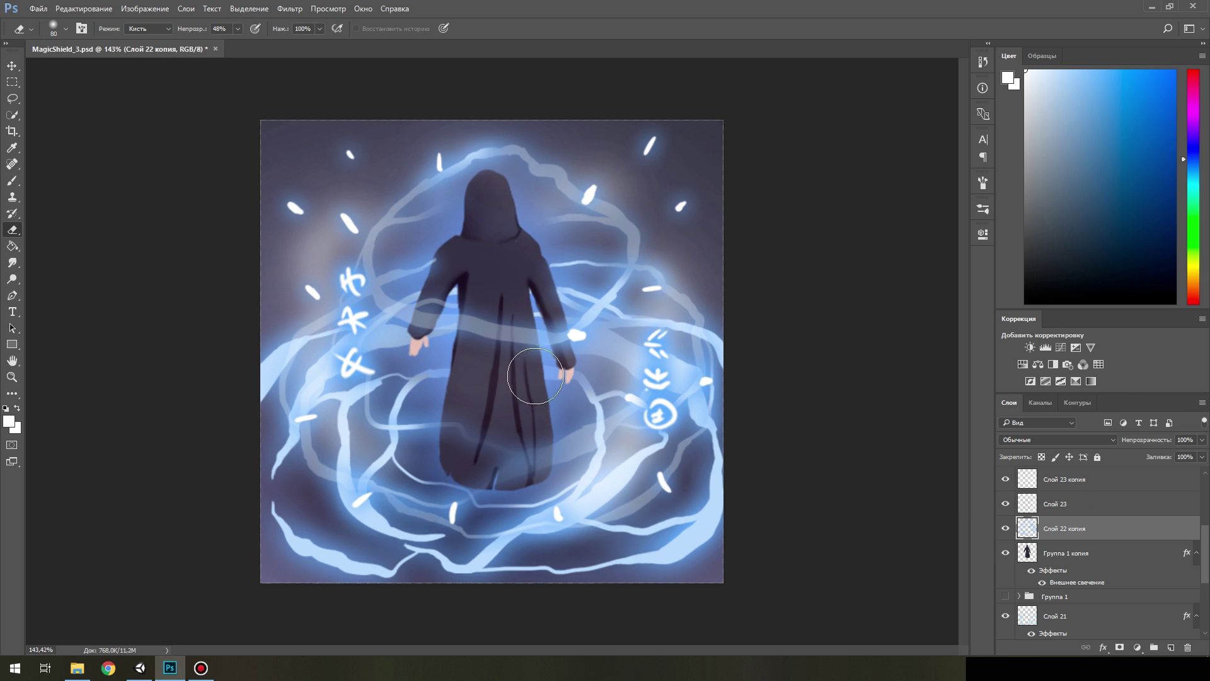
{"action": "scroll", "coordinate": [512, 416], "scroll_direction": "down", "scroll_amount": 3, "text": "alt"}
{"action": "scroll", "coordinate": [441, 354], "scroll_direction": "up", "scroll_amount": 5, "text": "alt"}
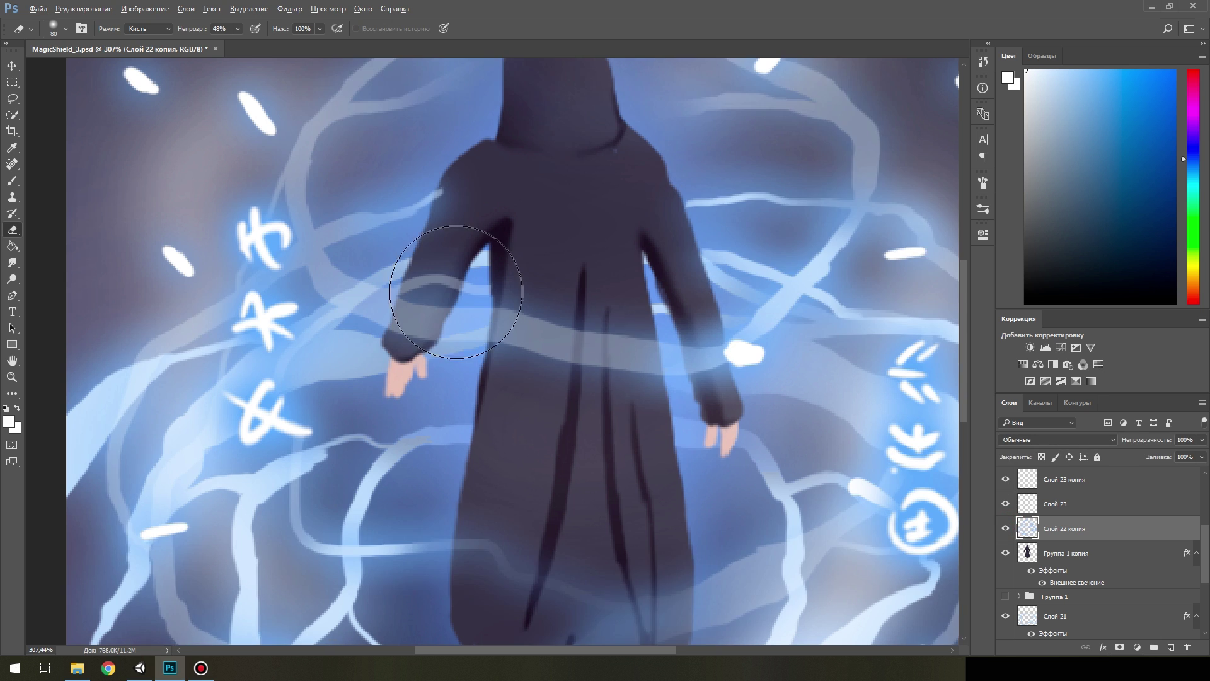
{"action": "scroll", "coordinate": [455, 292], "scroll_direction": "up", "scroll_amount": 2, "text": "alt"}
Erase the small dark mark on the sleeve band with a tiny full-opacity eraser.
{"action": "right_click", "coordinate": [82, 268]}
{"action": "key", "text": "0"}
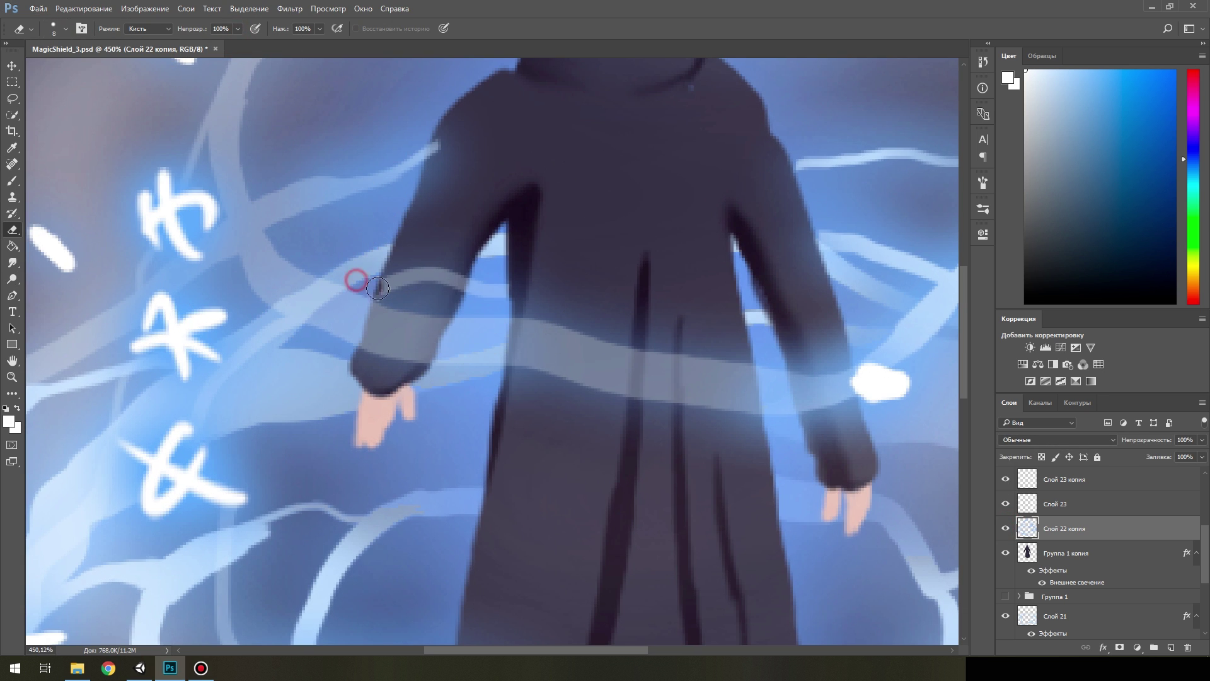
{"action": "left_click_drag", "start_coordinate": [379, 288], "coordinate": [435, 282]}
{"action": "left_click_drag", "start_coordinate": [1057, 548], "coordinate": [1056, 528]}
{"action": "scroll", "coordinate": [884, 526], "scroll_direction": "down", "scroll_amount": 2, "text": "alt"}
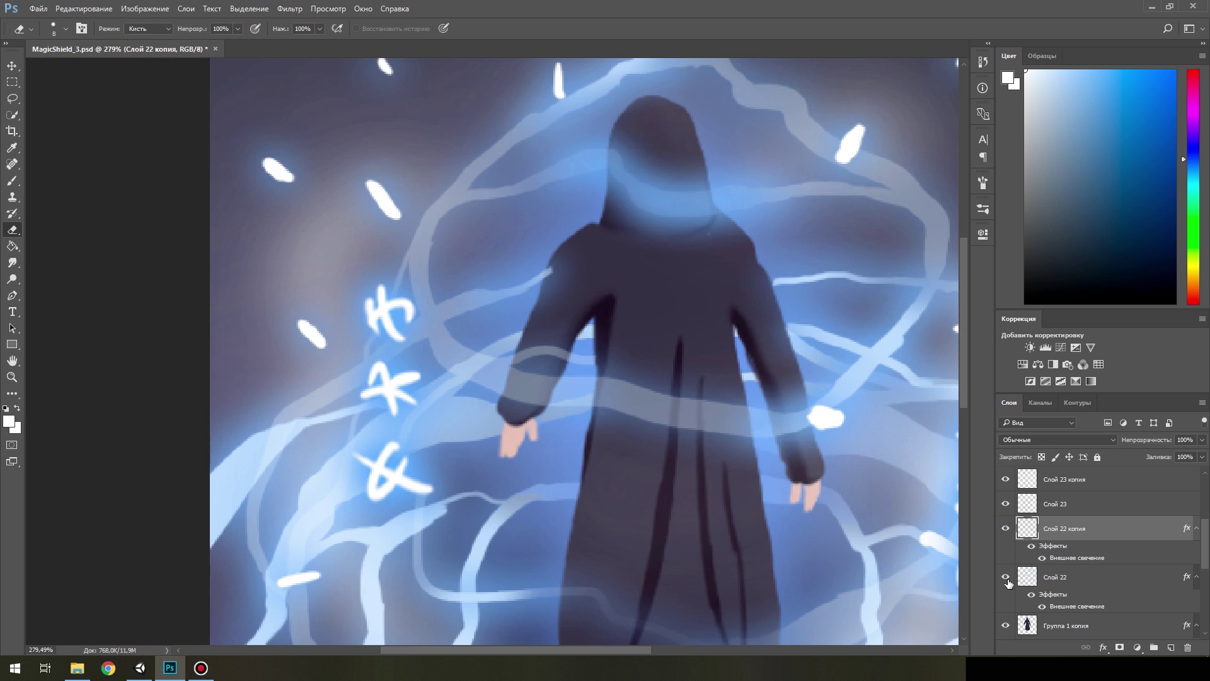
Select Слой 22, then switch back to the Слой 22 копия layer.
{"action": "left_click", "coordinate": [1027, 577]}
{"action": "scroll", "coordinate": [597, 326], "scroll_direction": "up", "scroll_amount": 2, "text": "alt"}
{"action": "scroll", "coordinate": [597, 326], "scroll_direction": "up", "scroll_amount": 4, "text": "alt"}
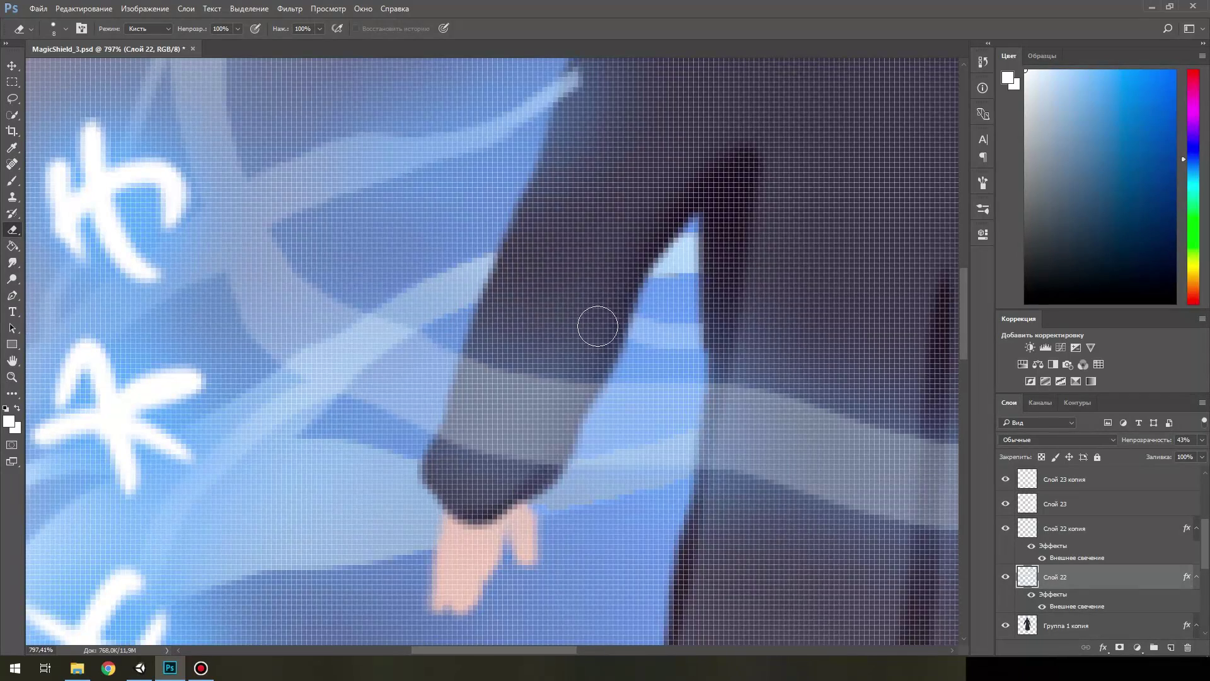
{"action": "scroll", "coordinate": [598, 326], "scroll_direction": "down", "scroll_amount": 3, "text": "alt"}
{"action": "key", "text": "alt+bracketright"}
{"action": "scroll", "coordinate": [590, 243], "scroll_direction": "down", "scroll_amount": 2, "text": "alt"}
{"action": "scroll", "coordinate": [608, 378], "scroll_direction": "up", "scroll_amount": 1, "text": "alt"}
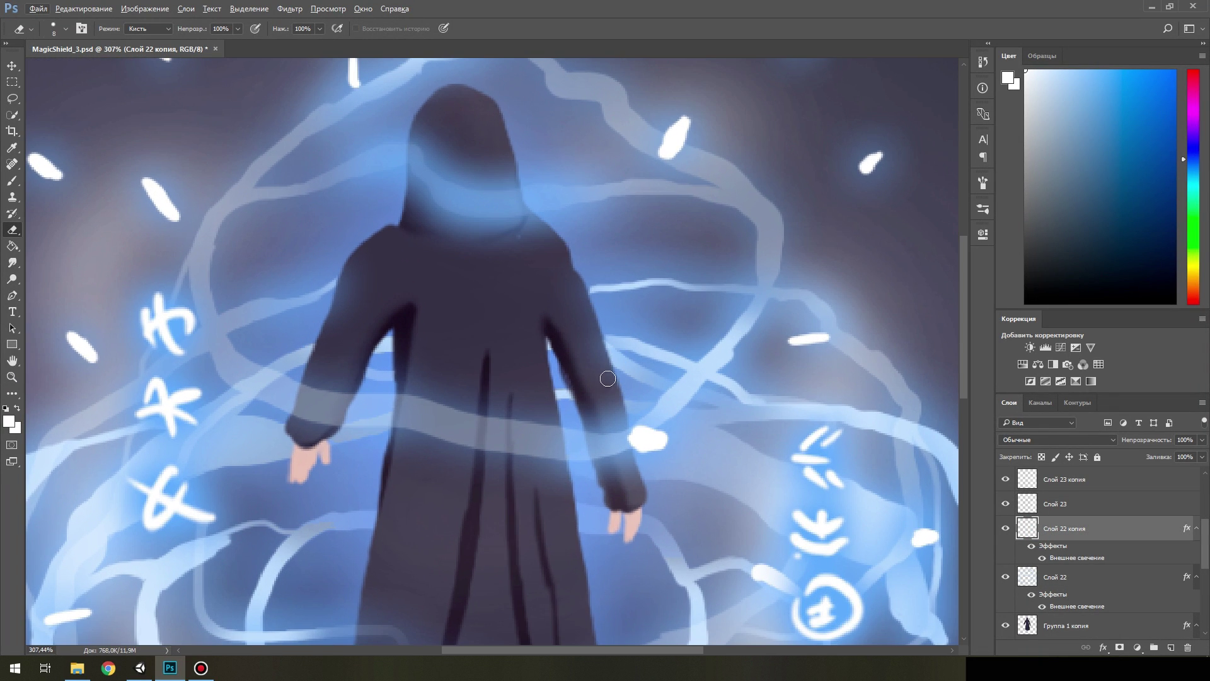
{"action": "scroll", "coordinate": [608, 378], "scroll_direction": "up", "scroll_amount": 2, "text": "alt"}
Hide Слой 22 to compare the glow, and sample the glow's light blue with the Brush.
{"action": "left_click", "coordinate": [1006, 577]}
{"action": "left_click", "coordinate": [1006, 577]}
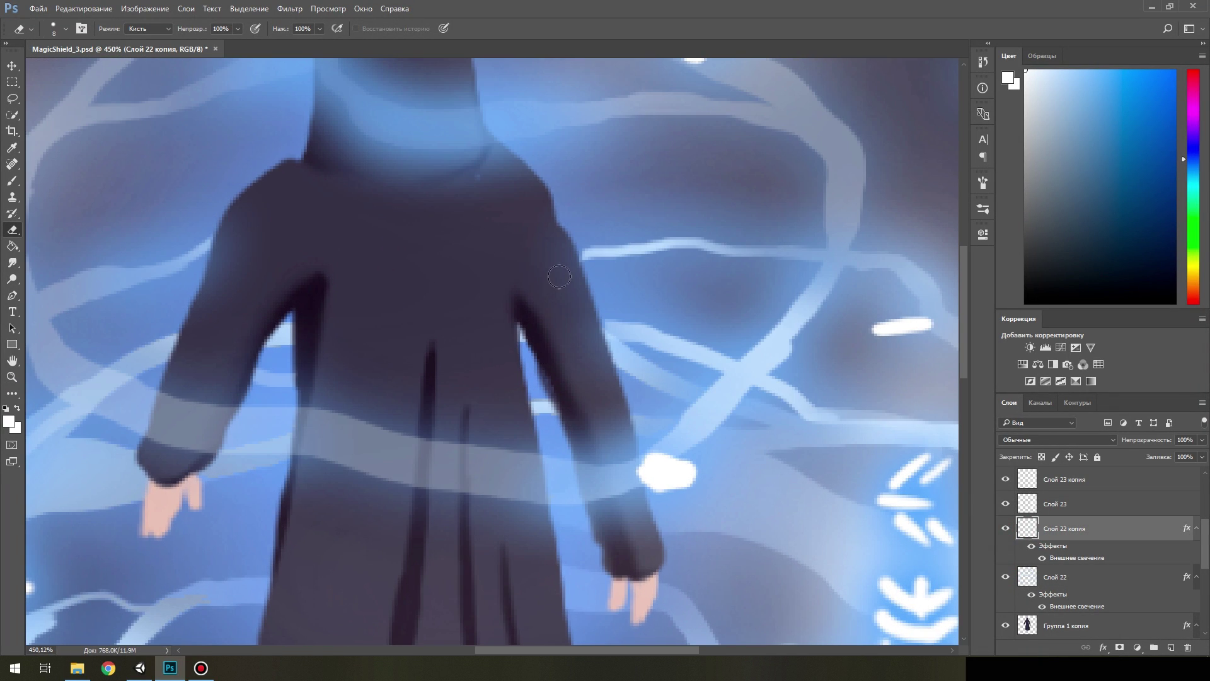
{"action": "key", "text": "b"}
{"action": "left_click", "coordinate": [600, 250], "text": "alt"}
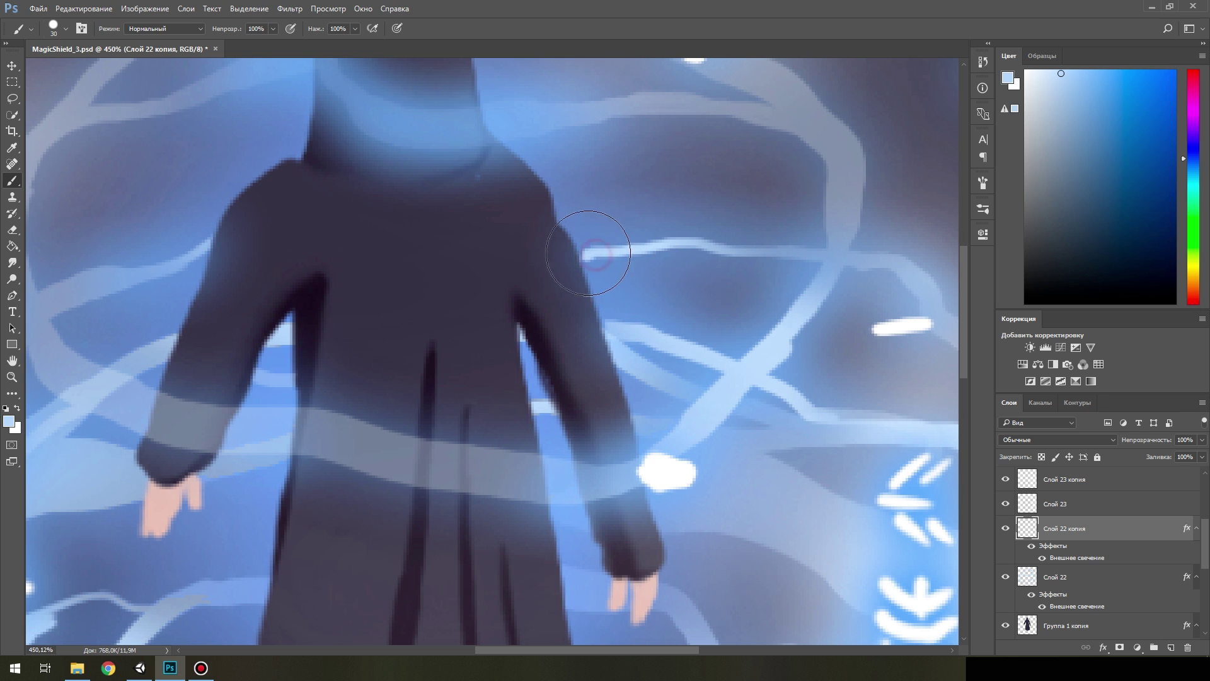
{"action": "scroll", "coordinate": [421, 414], "scroll_direction": "down", "scroll_amount": 3, "text": "alt"}
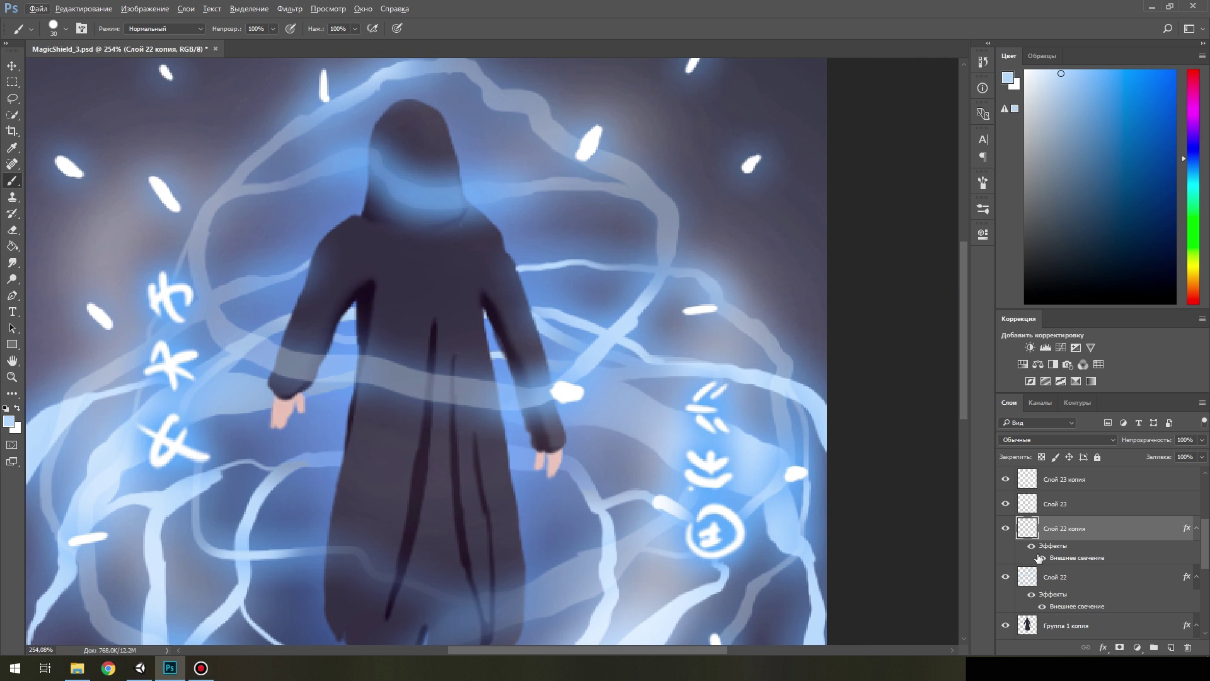
Set the Eraser to 41% strength with a larger tip.
{"action": "scroll", "coordinate": [542, 395], "scroll_direction": "down", "scroll_amount": 1}
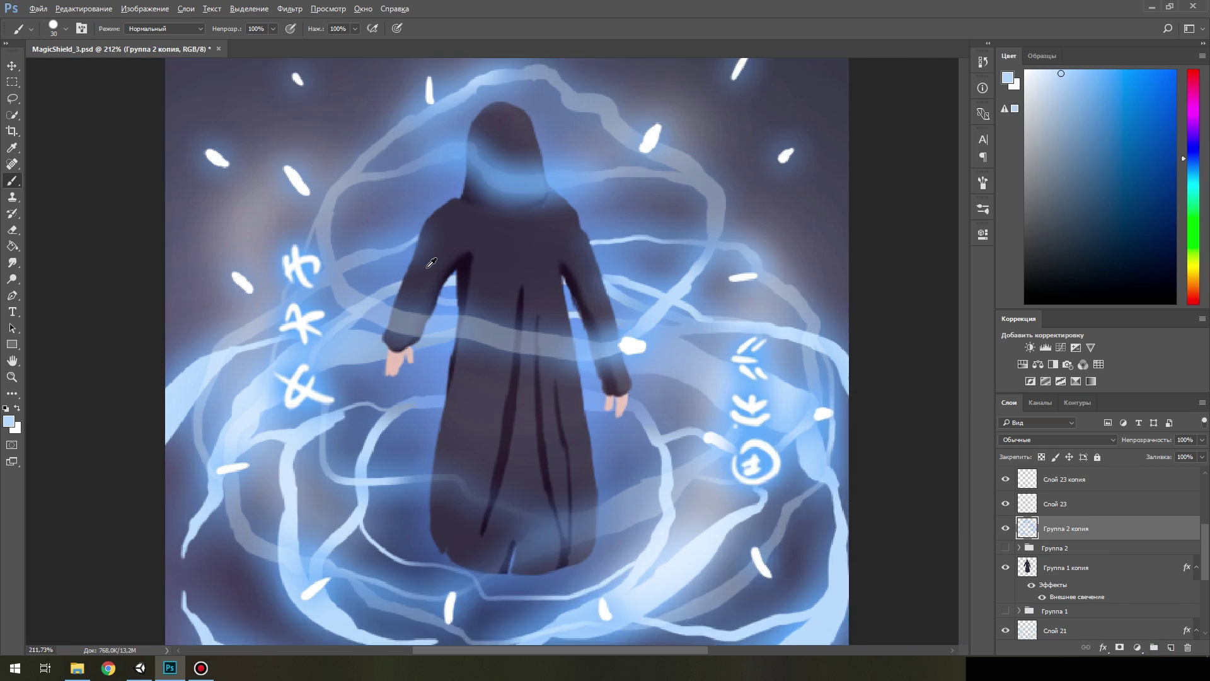
{"action": "key", "text": "e"}
{"action": "left_click", "coordinate": [64, 28]}
{"action": "left_click", "coordinate": [238, 28]}
{"action": "left_click_drag", "start_coordinate": [241, 43], "coordinate": [203, 43]}
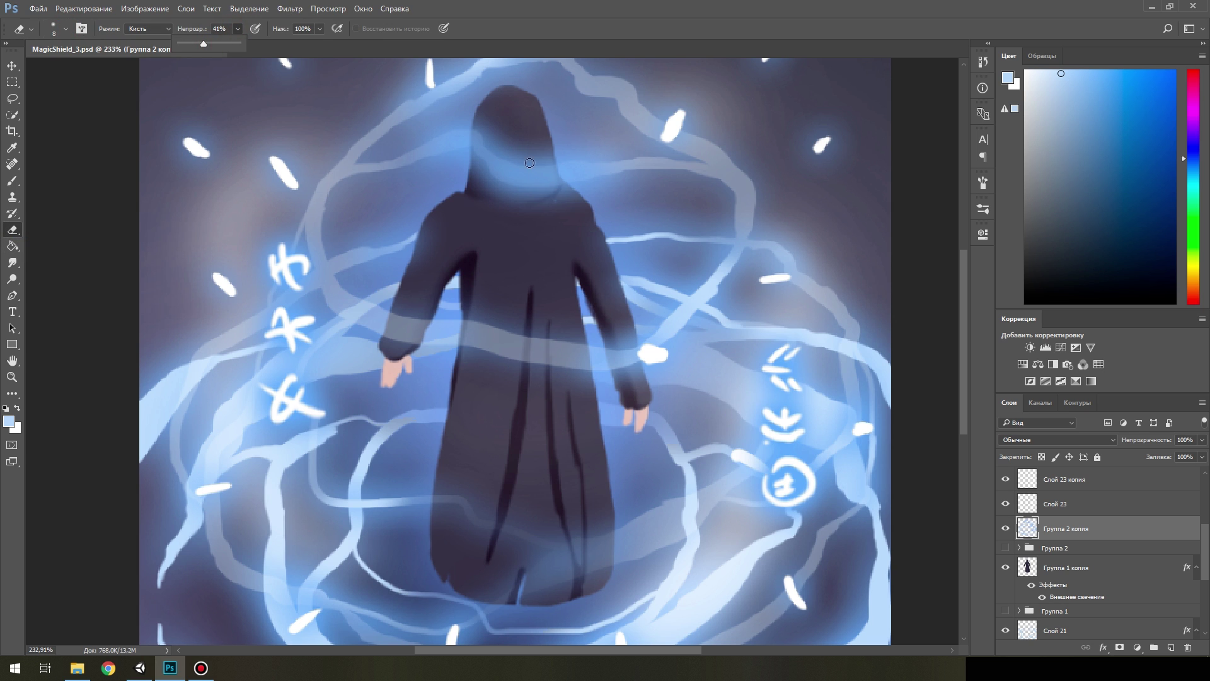
{"action": "key", "text": "bracketright"}
{"action": "key", "text": "bracketright"}
{"action": "key", "text": "bracketright"}
{"action": "scroll", "coordinate": [501, 279], "scroll_direction": "down", "scroll_amount": 12}
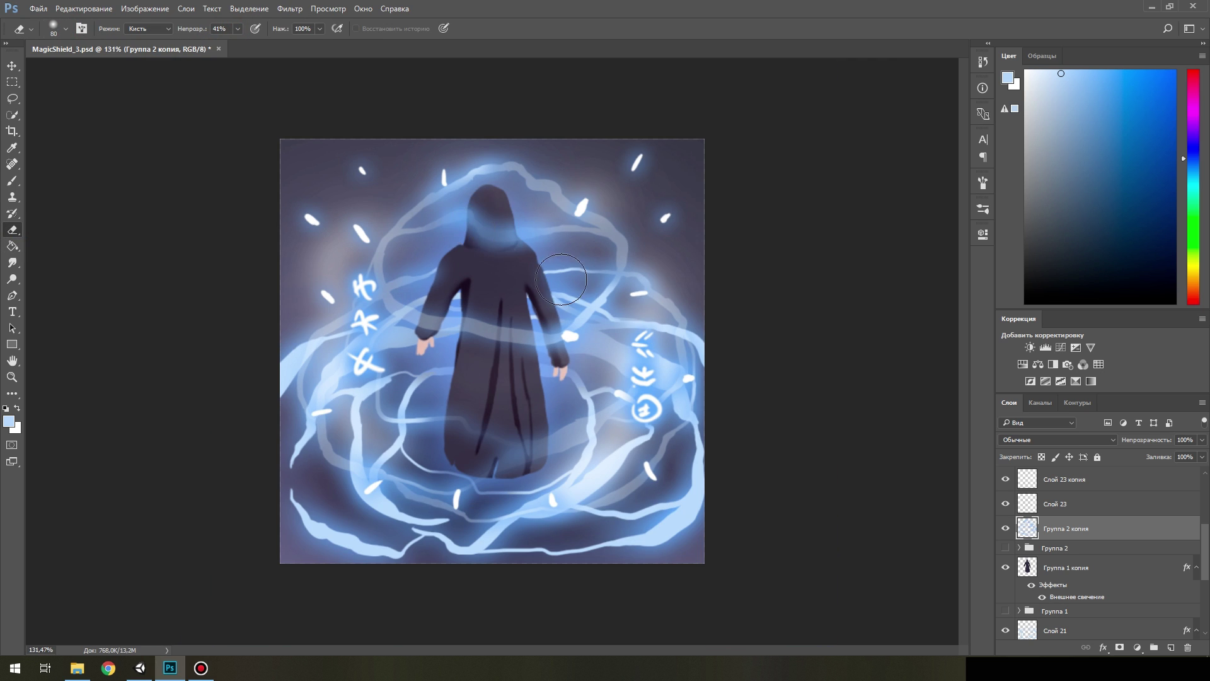
{"action": "scroll", "coordinate": [501, 280], "scroll_direction": "down", "scroll_amount": 10}
{"action": "scroll", "coordinate": [516, 414], "scroll_direction": "down", "scroll_amount": 4}
{"action": "scroll", "coordinate": [527, 392], "scroll_direction": "up", "scroll_amount": 9}
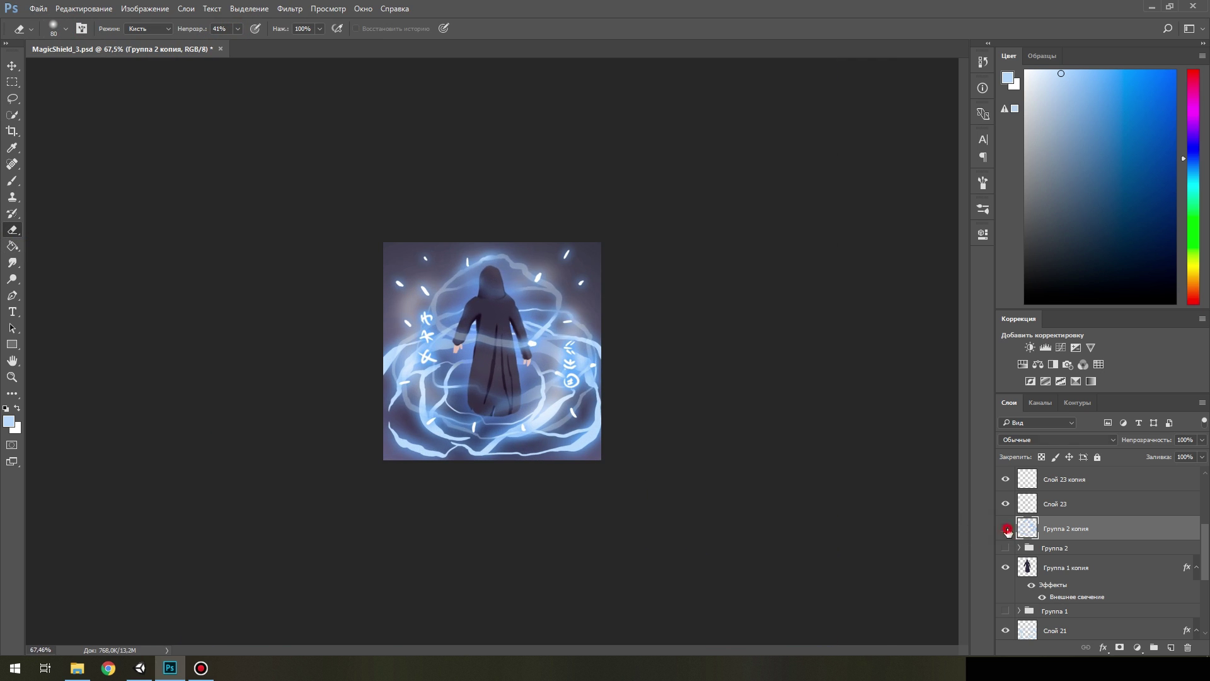
{"action": "scroll", "coordinate": [576, 391], "scroll_direction": "up", "scroll_amount": 4}
Try stretching the merged ring layer wider with Free Transform, then cancel.
{"action": "key", "text": "ctrl+t"}
{"action": "left_click_drag", "start_coordinate": [606, 346], "coordinate": [633, 341]}
{"action": "key", "text": "Escape"}
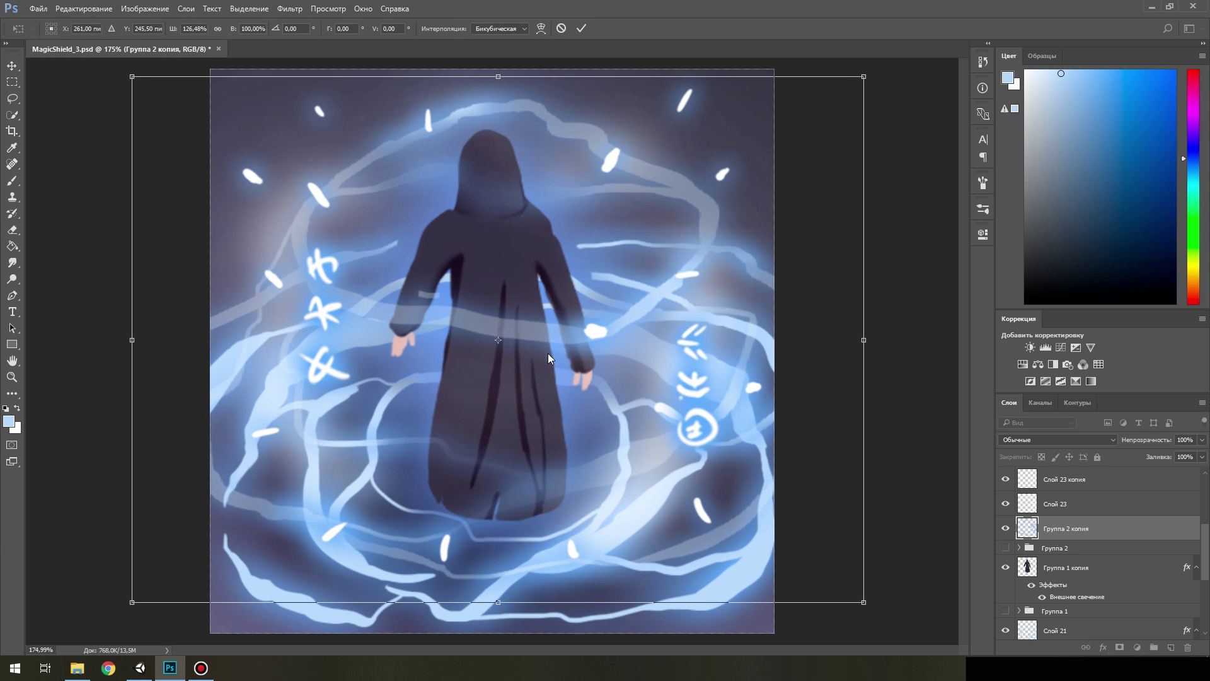
{"action": "scroll", "coordinate": [544, 363], "scroll_direction": "up", "scroll_amount": 5}
{"action": "key", "text": "ctrl+t"}
{"action": "left_click_drag", "start_coordinate": [775, 351], "coordinate": [807, 341]}
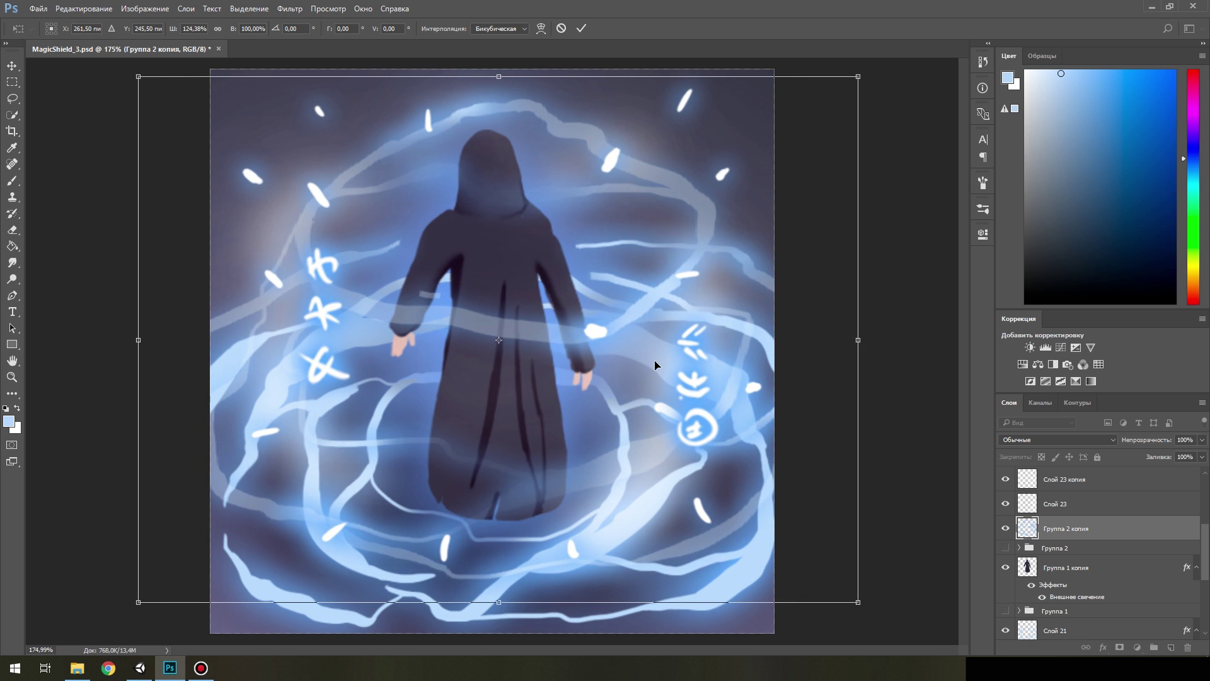
{"action": "key", "text": "Escape"}
{"action": "scroll", "coordinate": [370, 274], "scroll_direction": "up", "scroll_amount": 4}
Select a glow patch near the right sleeve, stretch it over the sleeve edge, then undo.
{"action": "key", "text": "m"}
{"action": "mouse_move", "coordinate": [737, 183]}
{"action": "left_mouse_down"}
{"action": "mouse_move", "coordinate": [832, 255]}
{"action": "mouse_move", "coordinate": [821, 294]}
{"action": "left_mouse_up"}
{"action": "key", "text": "ctrl+t"}
{"action": "left_click_drag", "start_coordinate": [766, 266], "coordinate": [716, 229]}
{"action": "key", "text": "Return"}
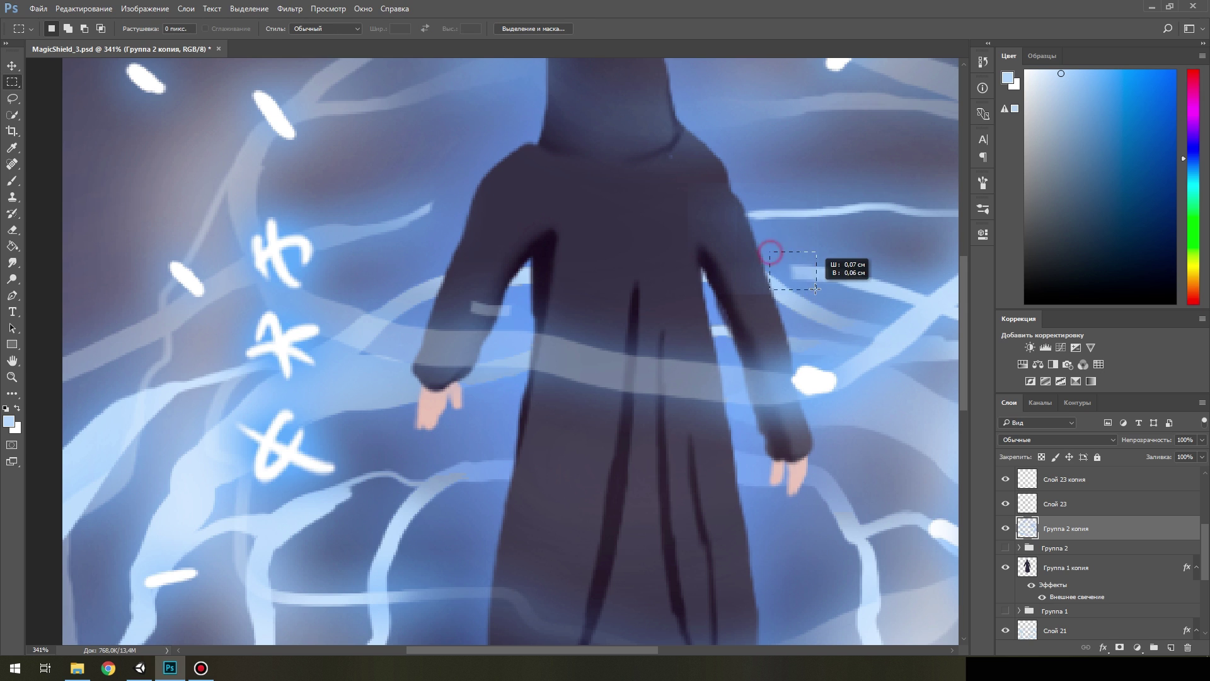
{"action": "key", "text": "ctrl+t"}
{"action": "left_click_drag", "start_coordinate": [766, 278], "coordinate": [662, 271]}
{"action": "key", "text": "Escape"}
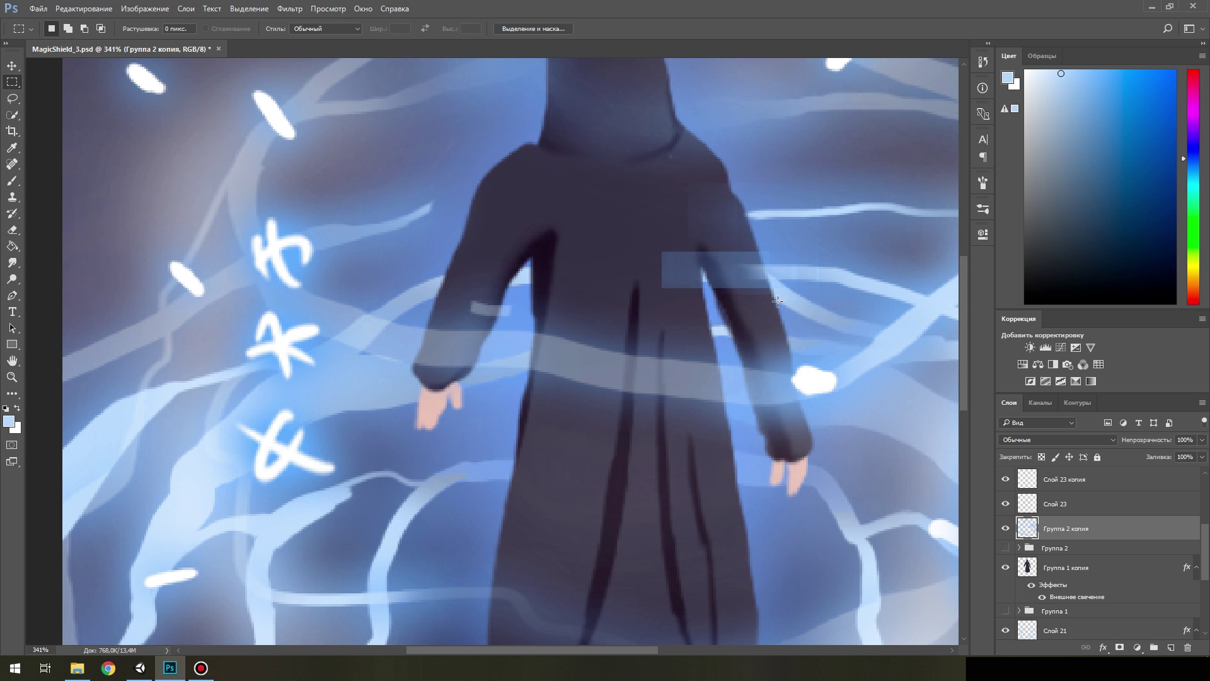
{"action": "key", "text": "ctrl+alt+z"}
{"action": "key", "text": "ctrl+alt+z"}
{"action": "key", "text": "ctrl+alt+z"}
Smudge the glow line into the right shoulder and erase stray glow over the left sleeve.
{"action": "key", "text": "r"}
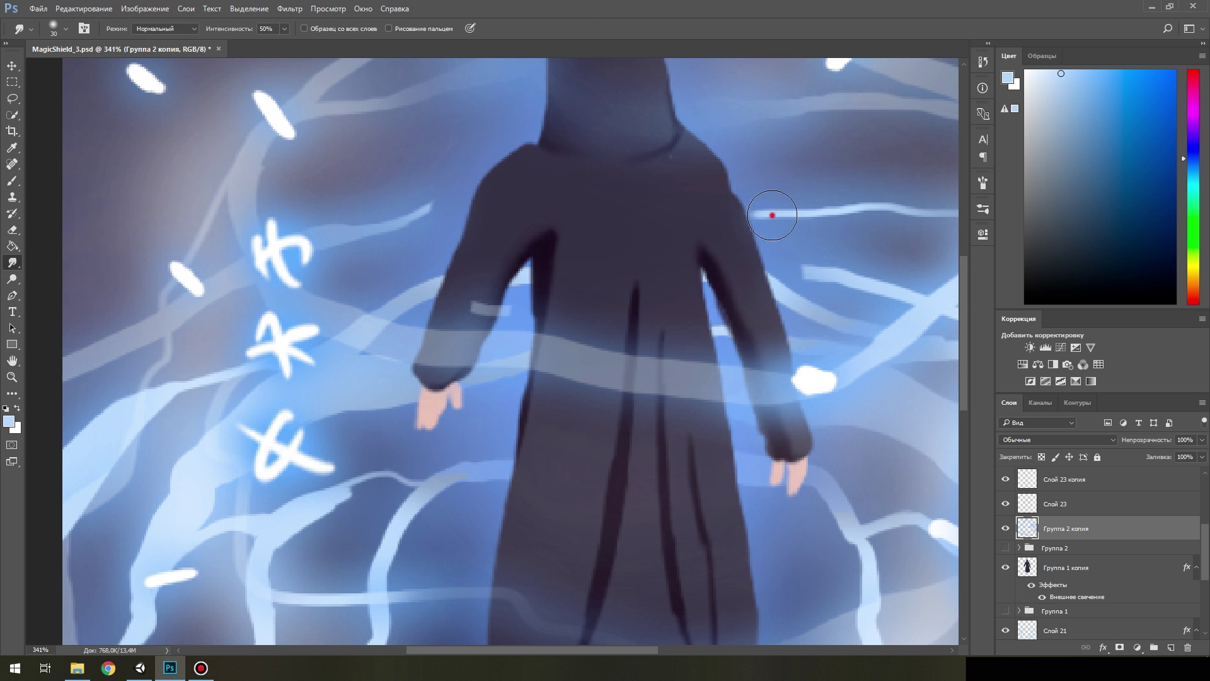
{"action": "left_click_drag", "start_coordinate": [772, 215], "coordinate": [769, 261]}
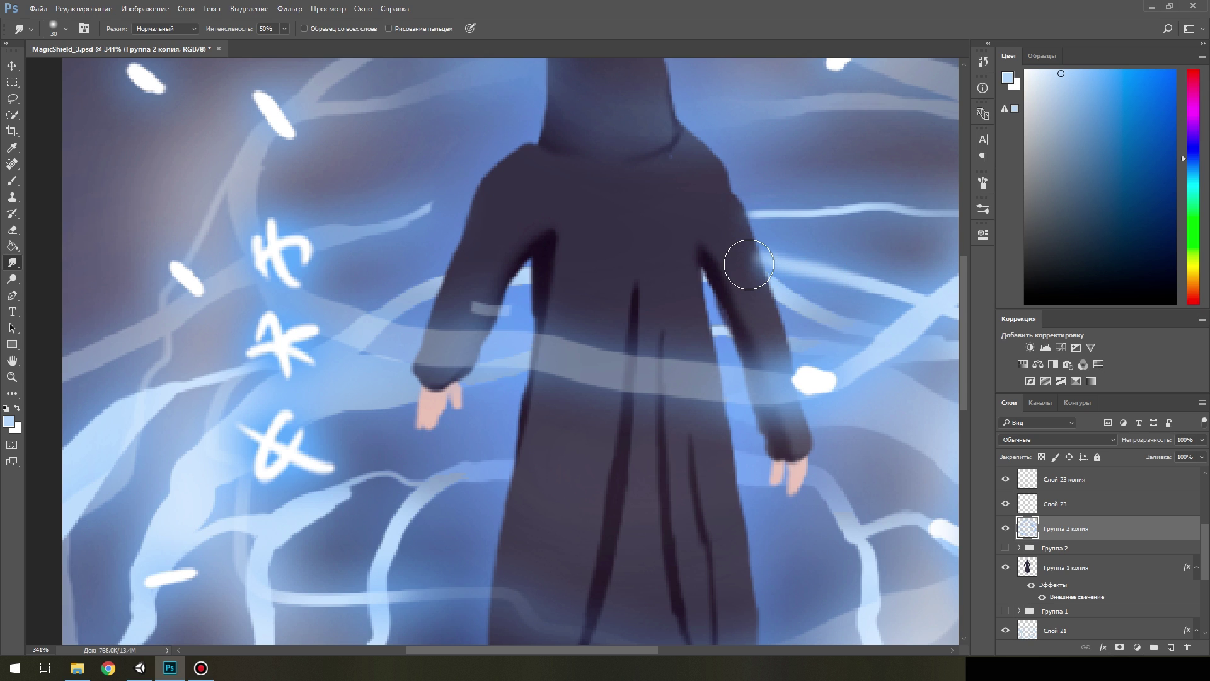
{"action": "key", "text": "e"}
{"action": "left_click_drag", "start_coordinate": [278, 49], "coordinate": [281, 45]}
{"action": "left_click", "coordinate": [66, 28]}
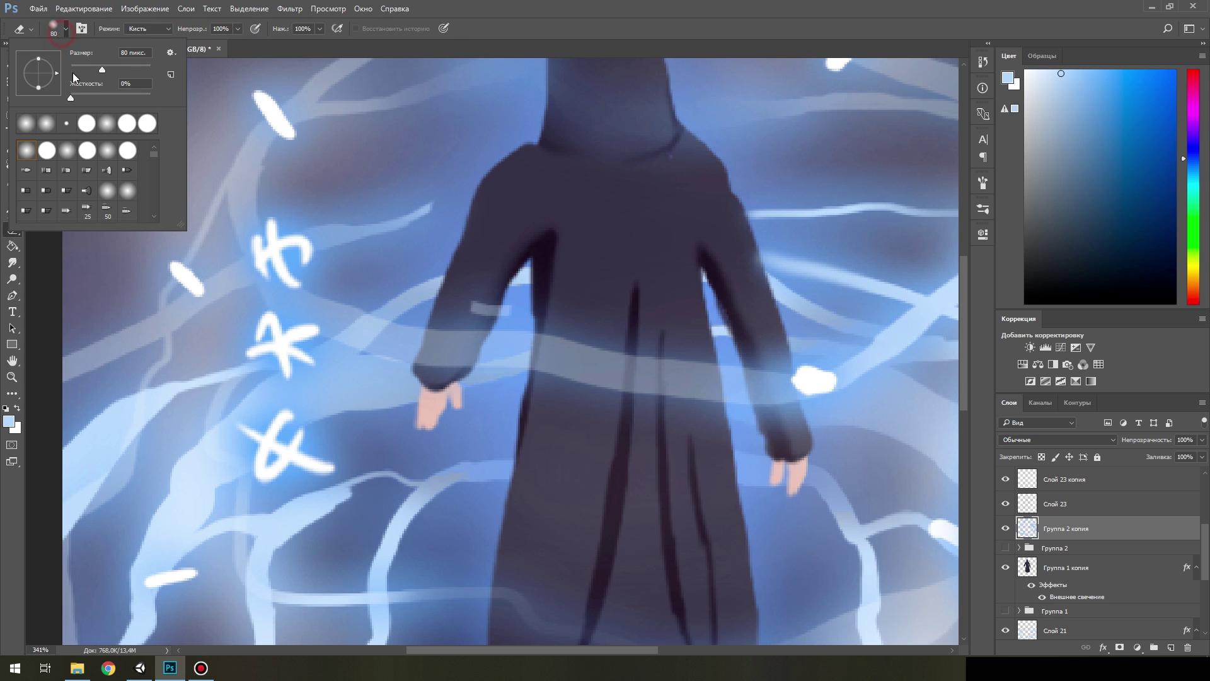
{"action": "double_click", "coordinate": [27, 119]}
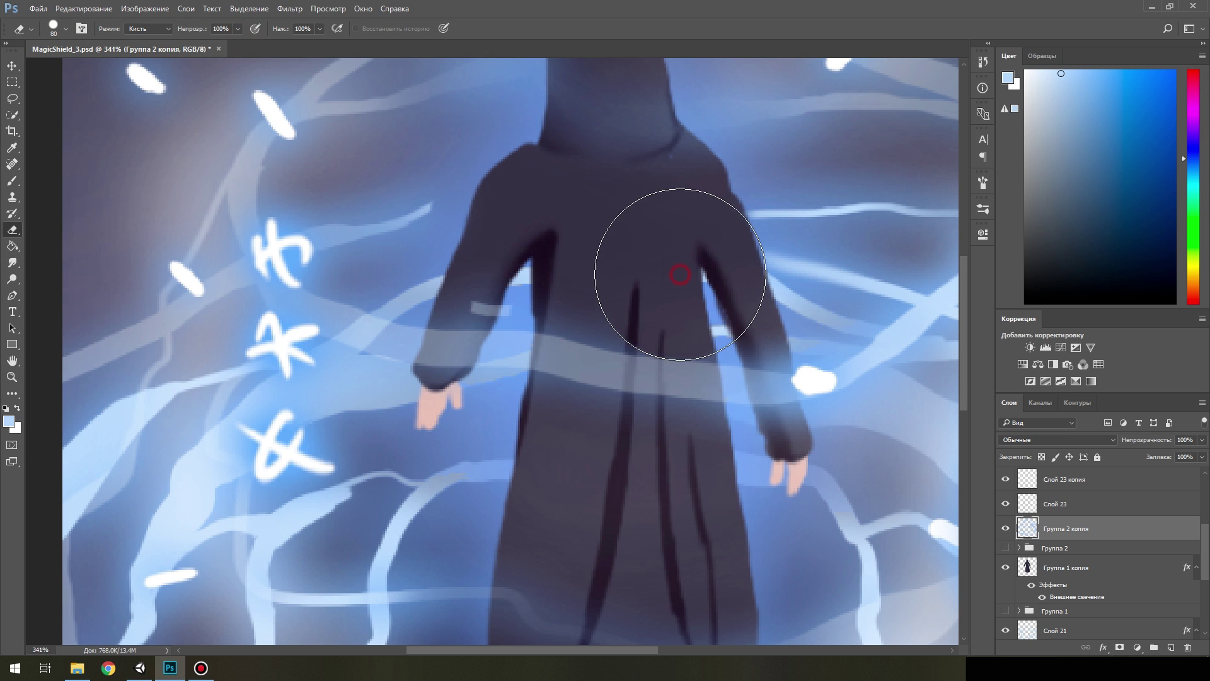
{"action": "left_click", "coordinate": [12, 86]}
{"action": "scroll", "coordinate": [460, 311], "scroll_direction": "down", "scroll_amount": 3}
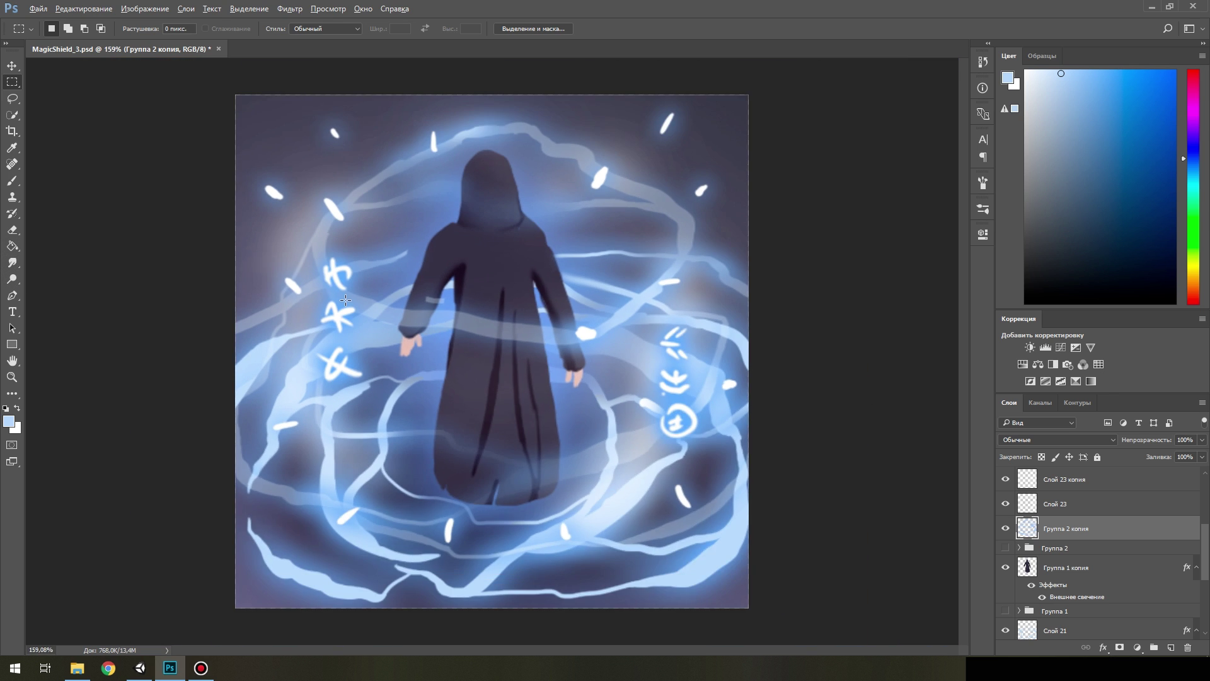
{"action": "scroll", "coordinate": [459, 311], "scroll_direction": "up", "scroll_amount": 2}
{"action": "key", "text": "e"}
{"action": "left_click_drag", "start_coordinate": [428, 310], "coordinate": [459, 312]}
Smudge the glow line into the left shoulder edge.
{"action": "scroll", "coordinate": [434, 309], "scroll_direction": "up", "scroll_amount": 1}
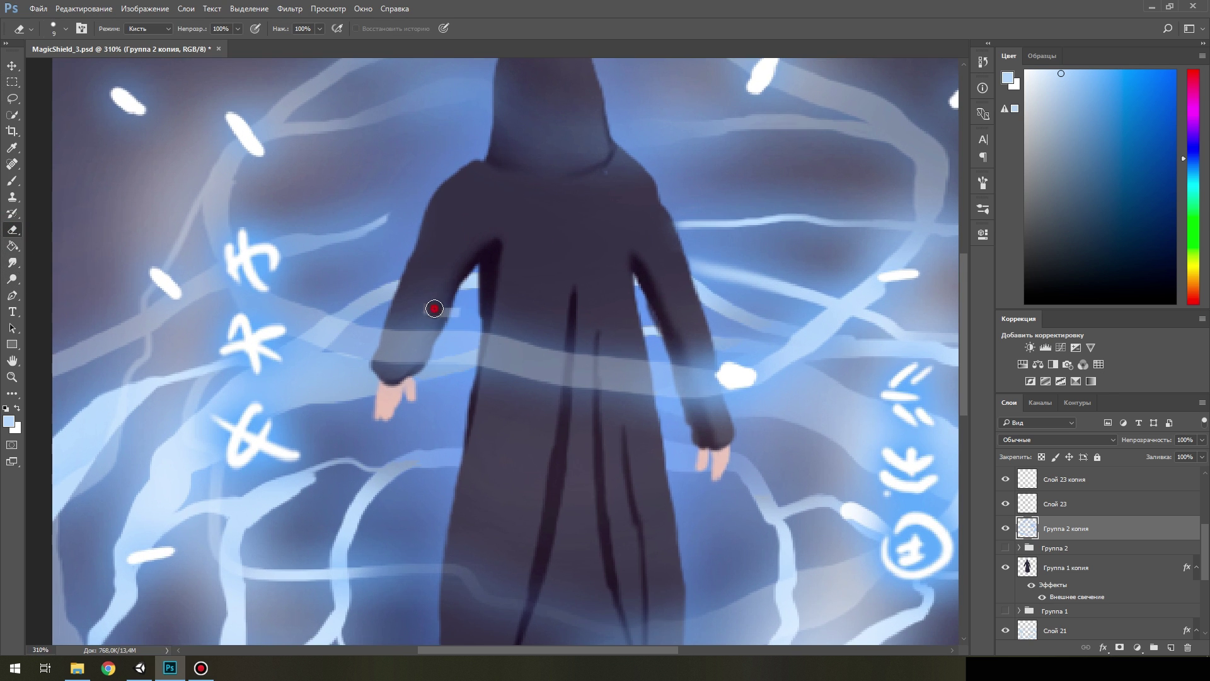
{"action": "left_click", "coordinate": [12, 262]}
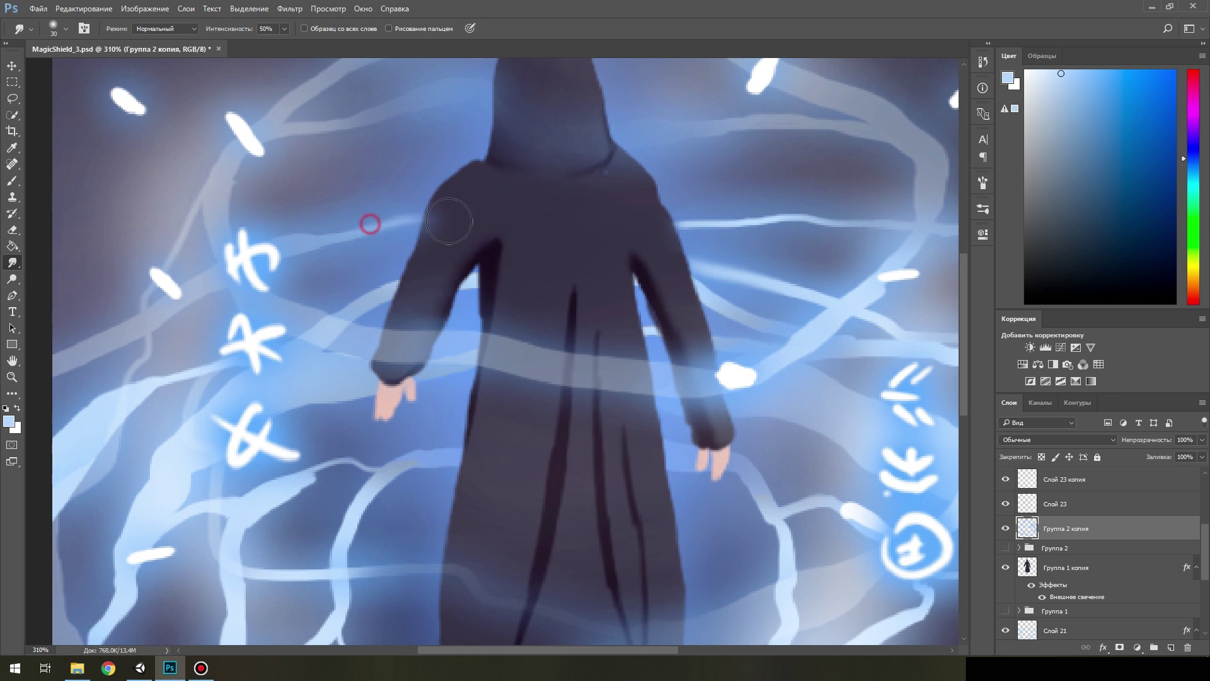
{"action": "left_click_drag", "start_coordinate": [343, 232], "coordinate": [429, 219]}
{"action": "scroll", "coordinate": [344, 264], "scroll_direction": "up", "scroll_amount": 5}
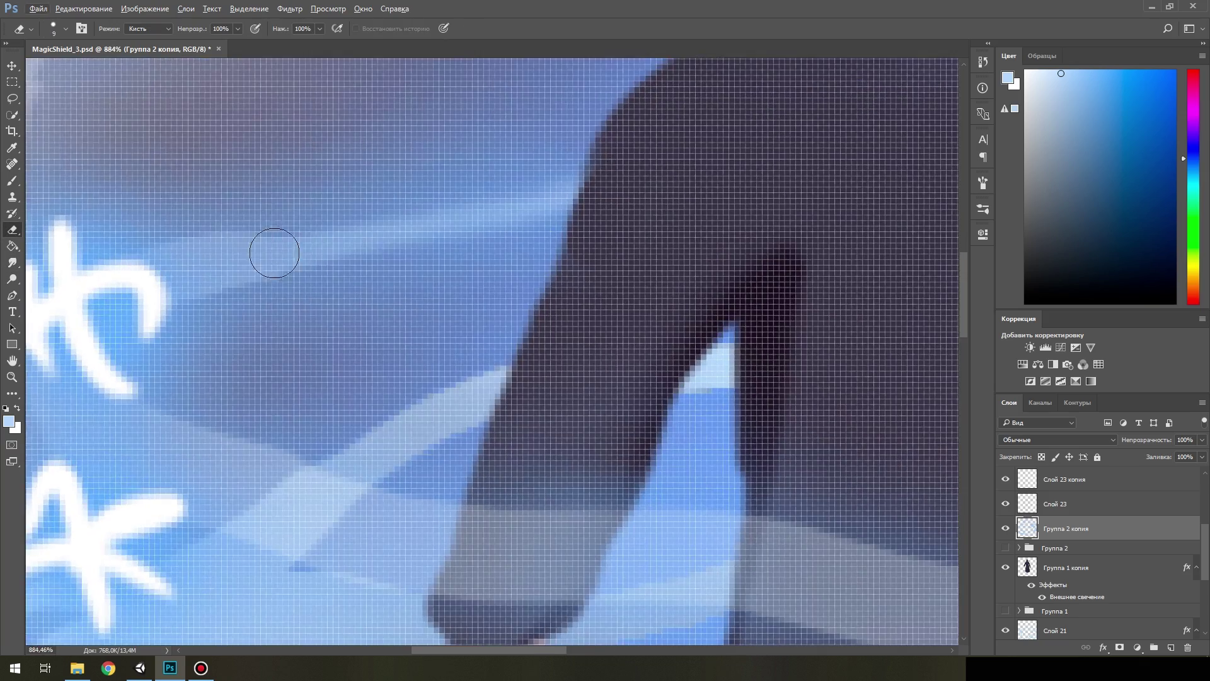
{"action": "key", "text": "r"}
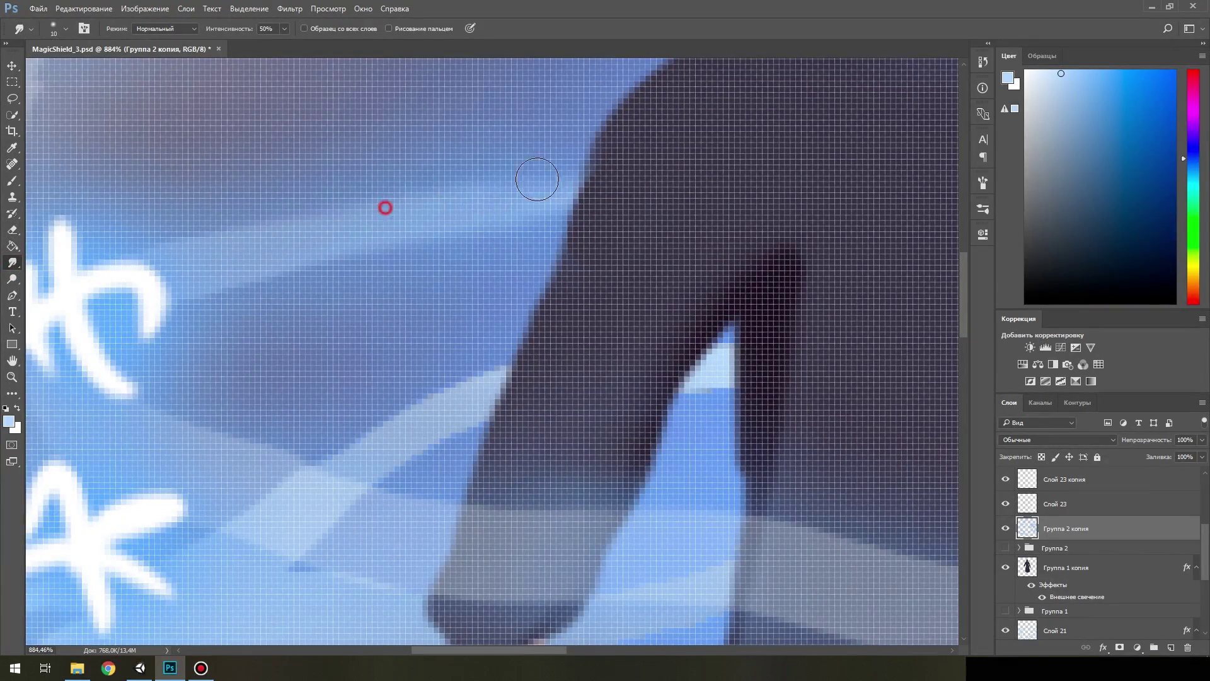
{"action": "scroll", "coordinate": [537, 180], "scroll_direction": "down", "scroll_amount": 10}
{"action": "scroll", "coordinate": [190, 215], "scroll_direction": "up", "scroll_amount": 5}
{"action": "scroll", "coordinate": [191, 215], "scroll_direction": "up", "scroll_amount": 3}
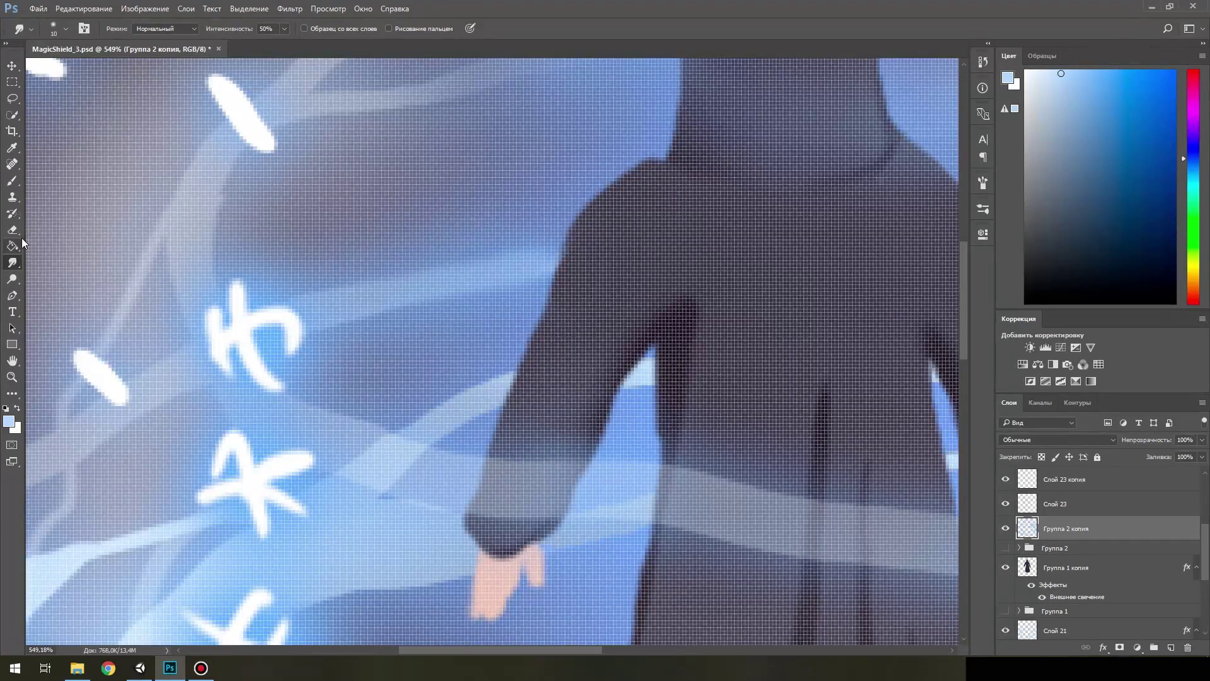
Sample a greyish blue from the canvas and set a large soft eraser at 11% strength.
{"action": "key", "text": "b"}
{"action": "left_click", "coordinate": [350, 298], "text": "alt"}
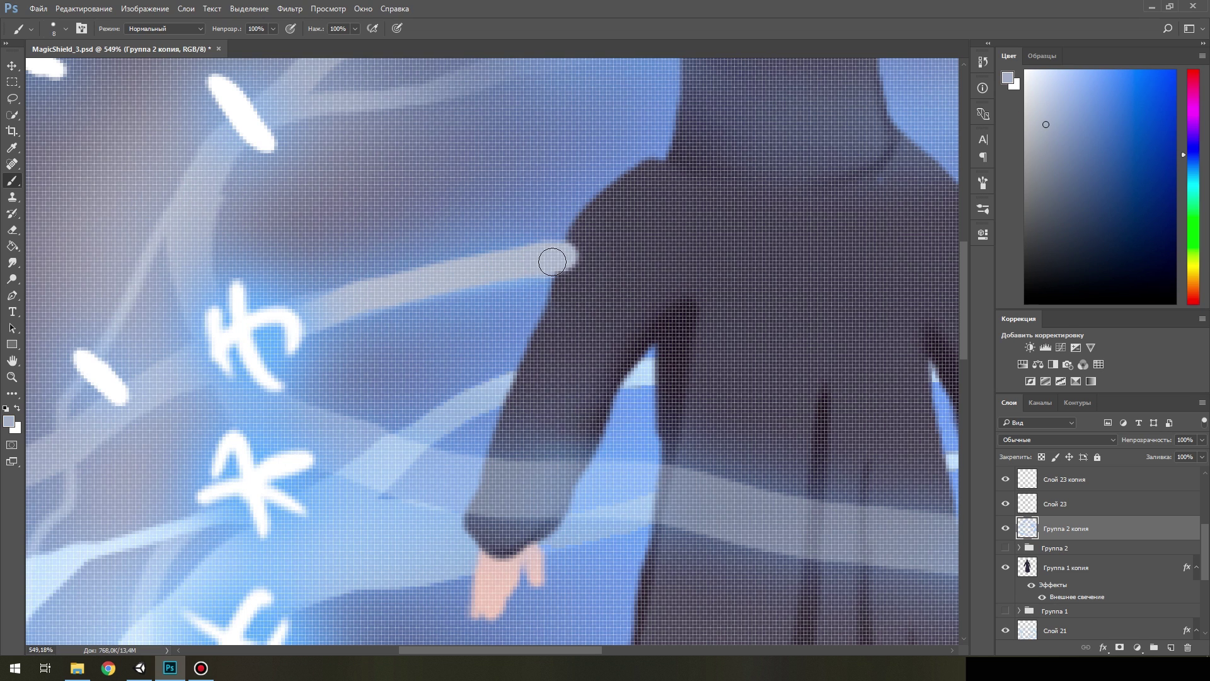
{"action": "scroll", "coordinate": [588, 253], "scroll_direction": "down", "scroll_amount": 5}
{"action": "scroll", "coordinate": [423, 273], "scroll_direction": "up", "scroll_amount": 3}
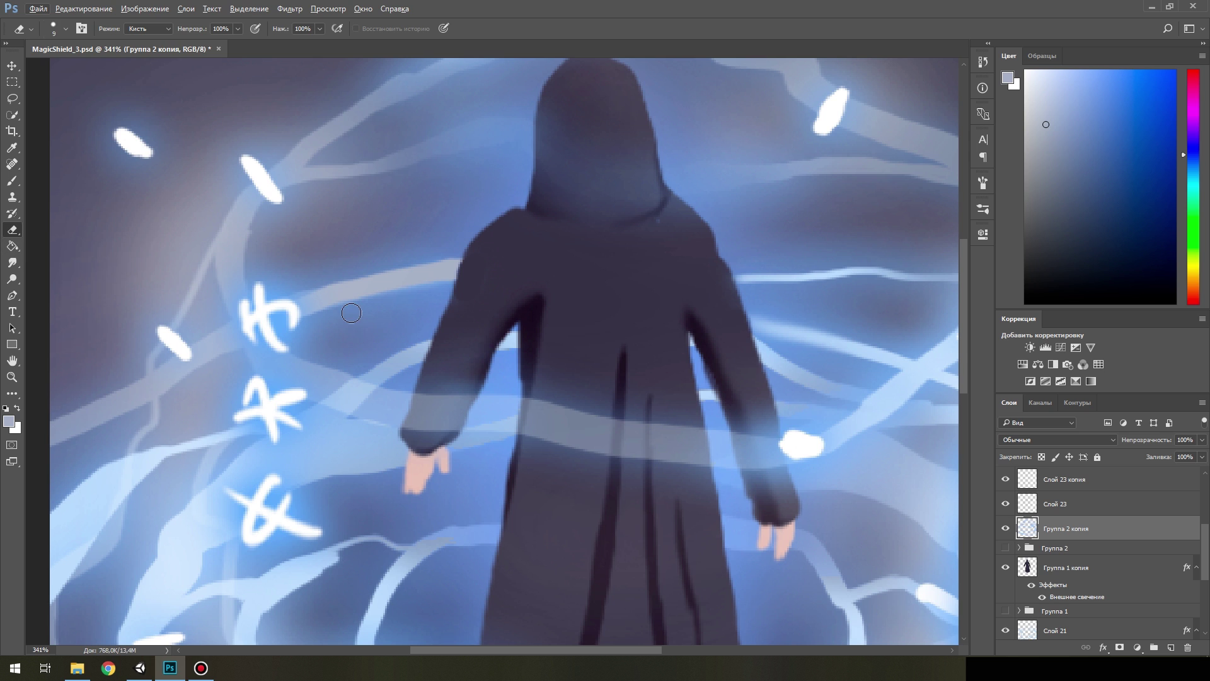
{"action": "left_click", "coordinate": [60, 28]}
{"action": "left_click_drag", "start_coordinate": [238, 28], "coordinate": [186, 44]}
{"action": "scroll", "coordinate": [512, 340], "scroll_direction": "down", "scroll_amount": 5}
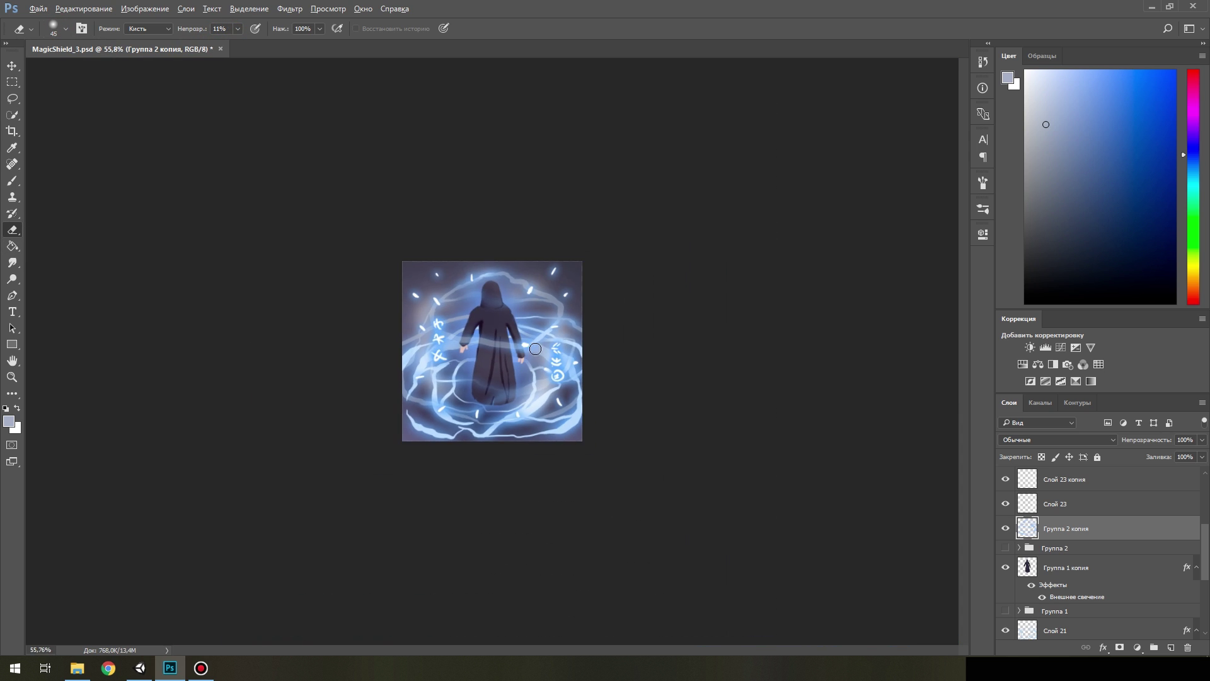
{"action": "scroll", "coordinate": [351, 382], "scroll_direction": "up", "scroll_amount": 3}
Start a Free Transform on the ring layer and cancel it.
{"action": "key", "text": "ctrl+t"}
{"action": "key", "text": "Escape"}
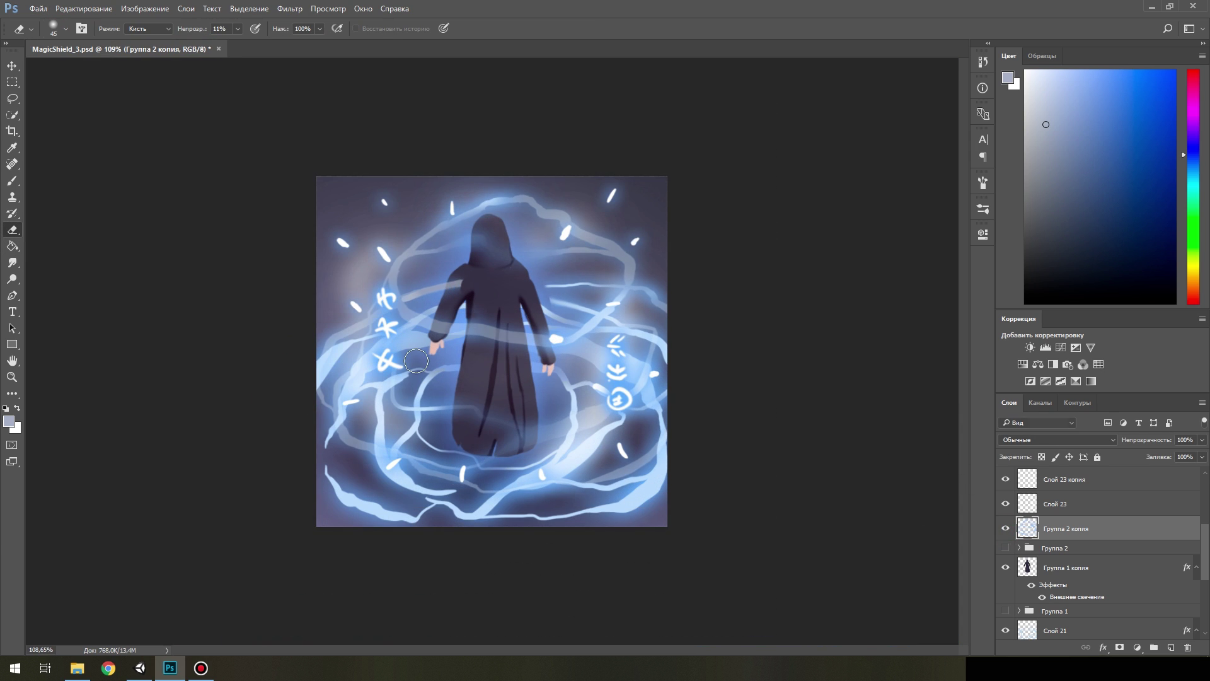
{"action": "scroll", "coordinate": [514, 451], "scroll_direction": "down", "scroll_amount": 3}
{"action": "scroll", "coordinate": [513, 435], "scroll_direction": "down", "scroll_amount": 1}
{"action": "scroll", "coordinate": [514, 435], "scroll_direction": "up", "scroll_amount": 1}
Select the rune column layer Слой 26 and apply a transform to it.
{"action": "scroll", "coordinate": [1011, 511], "scroll_direction": "up", "scroll_amount": 3}
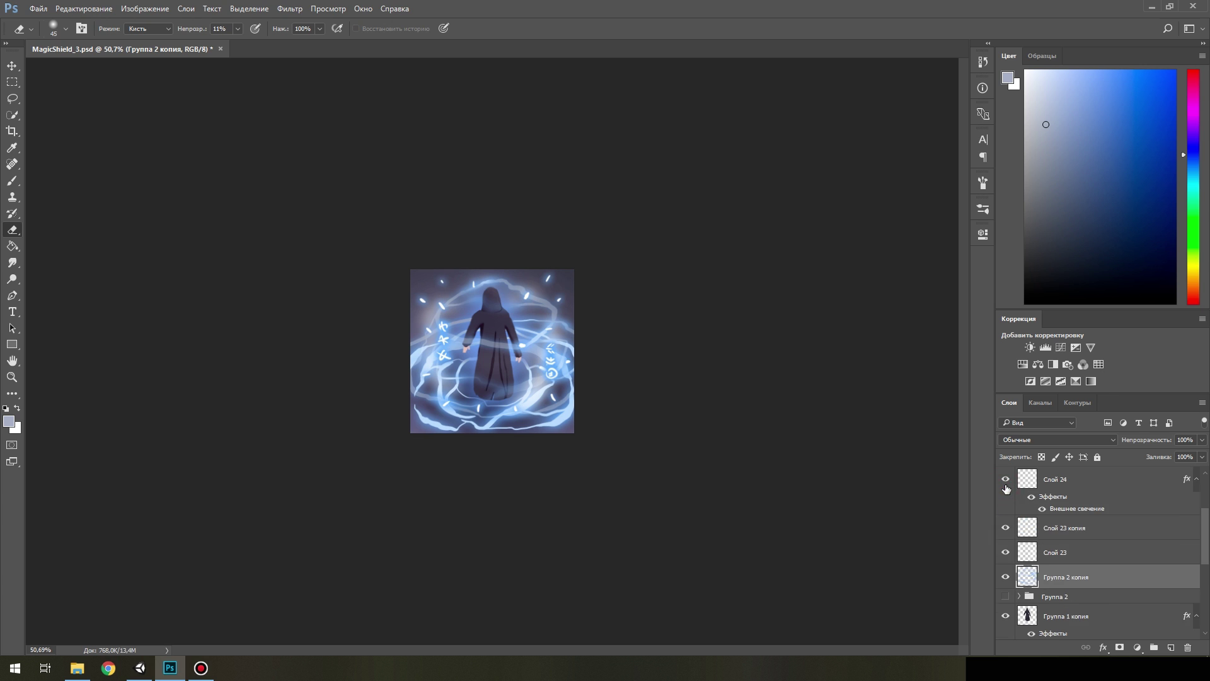
{"action": "left_click", "coordinate": [1048, 482]}
{"action": "scroll", "coordinate": [372, 357], "scroll_direction": "up", "scroll_amount": 2}
{"action": "key", "text": "ctrl+t"}
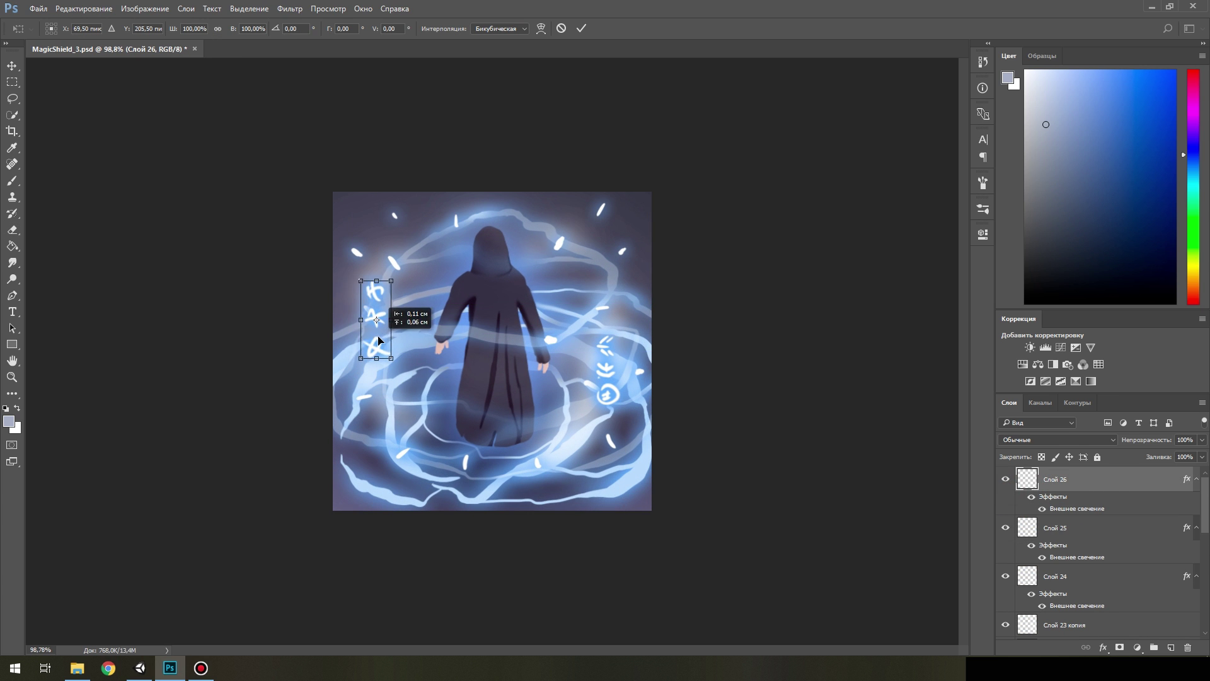
{"action": "key", "text": "Return"}
Confirm the rune copy's placement beside the robe's hem.
{"action": "key", "text": "e"}
{"action": "scroll", "coordinate": [525, 384], "scroll_direction": "down", "scroll_amount": 4}
{"action": "scroll", "coordinate": [493, 430], "scroll_direction": "up", "scroll_amount": 4}
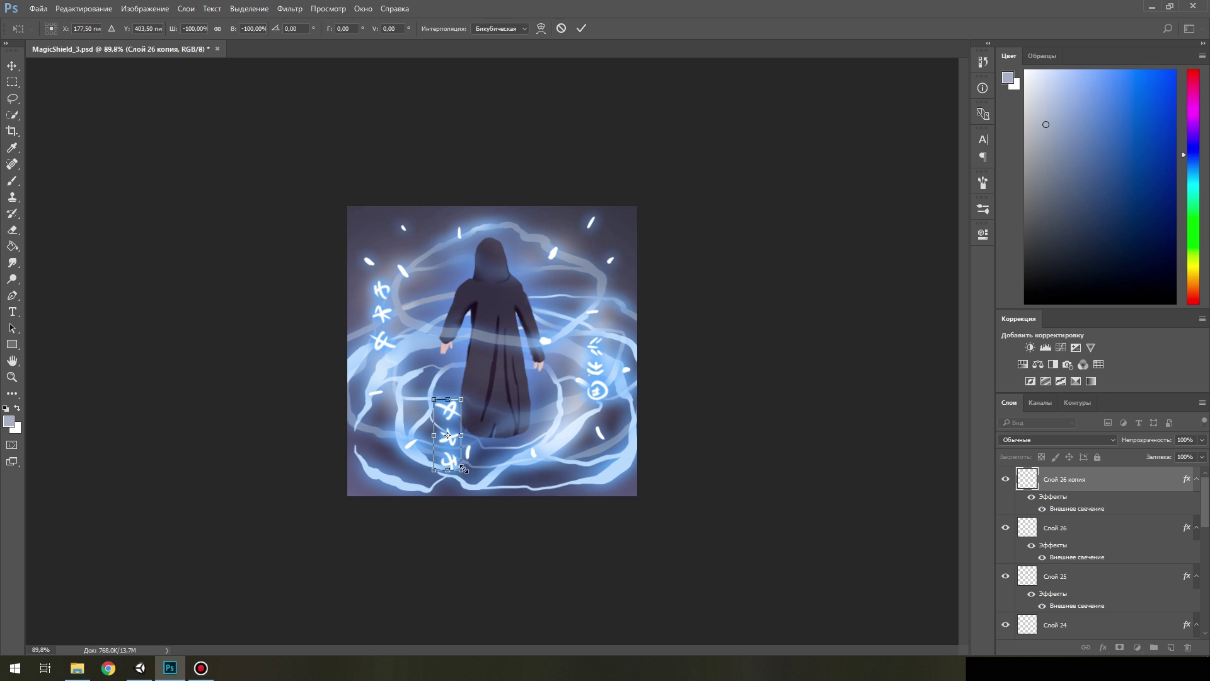
{"action": "key", "text": "Return"}
{"action": "scroll", "coordinate": [451, 446], "scroll_direction": "down", "scroll_amount": 3}
{"action": "scroll", "coordinate": [451, 445], "scroll_direction": "up", "scroll_amount": 5}
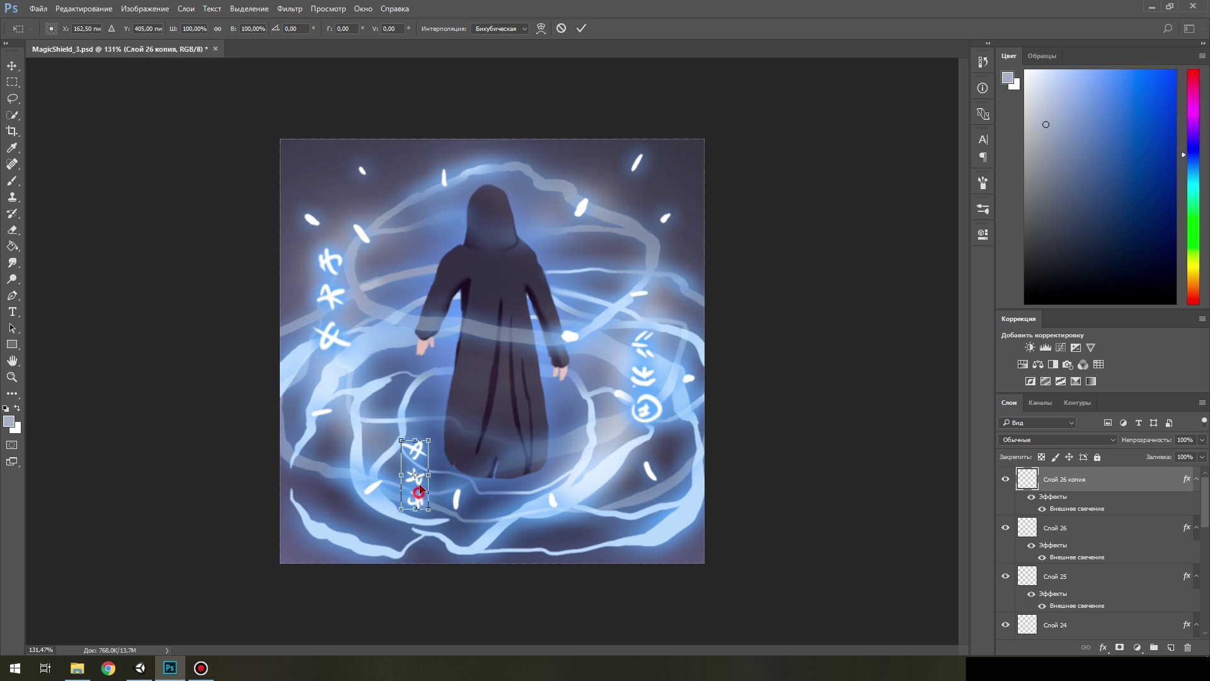
{"action": "scroll", "coordinate": [503, 468], "scroll_direction": "down", "scroll_amount": 5}
{"action": "scroll", "coordinate": [503, 467], "scroll_direction": "up", "scroll_amount": 2}
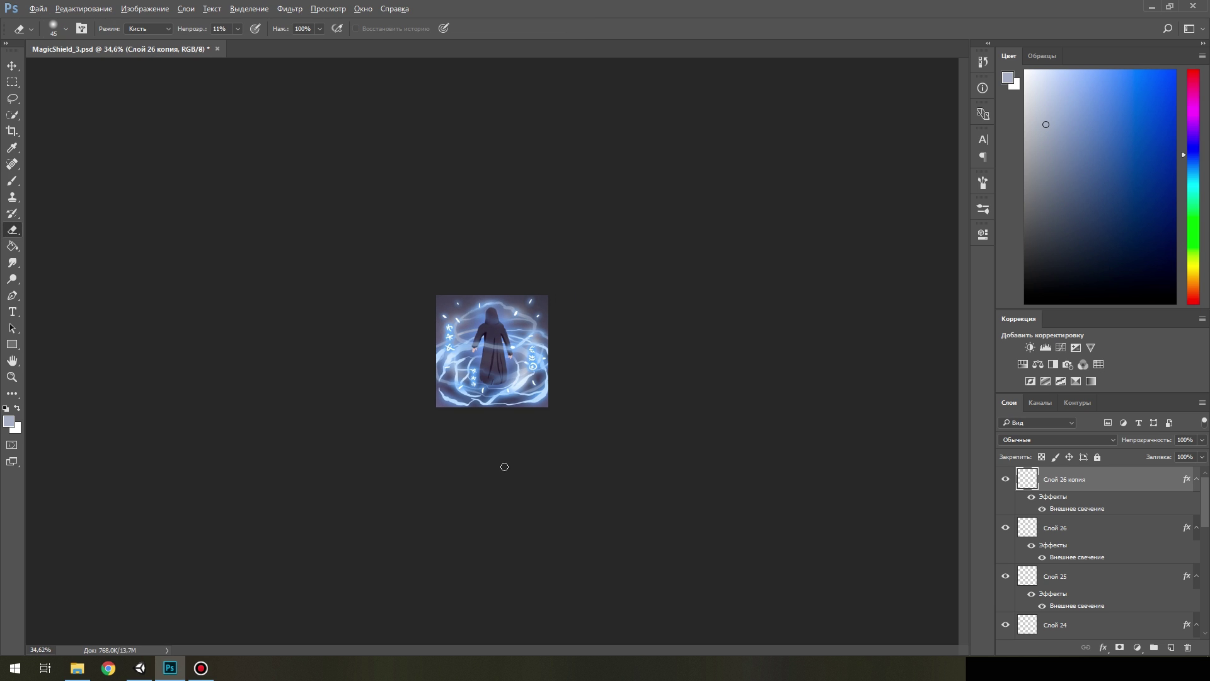
{"action": "scroll", "coordinate": [505, 466], "scroll_direction": "down", "scroll_amount": 3}
{"action": "scroll", "coordinate": [504, 467], "scroll_direction": "up", "scroll_amount": 2}
{"action": "scroll", "coordinate": [504, 466], "scroll_direction": "up", "scroll_amount": 2}
{"action": "scroll", "coordinate": [504, 467], "scroll_direction": "up", "scroll_amount": 2}
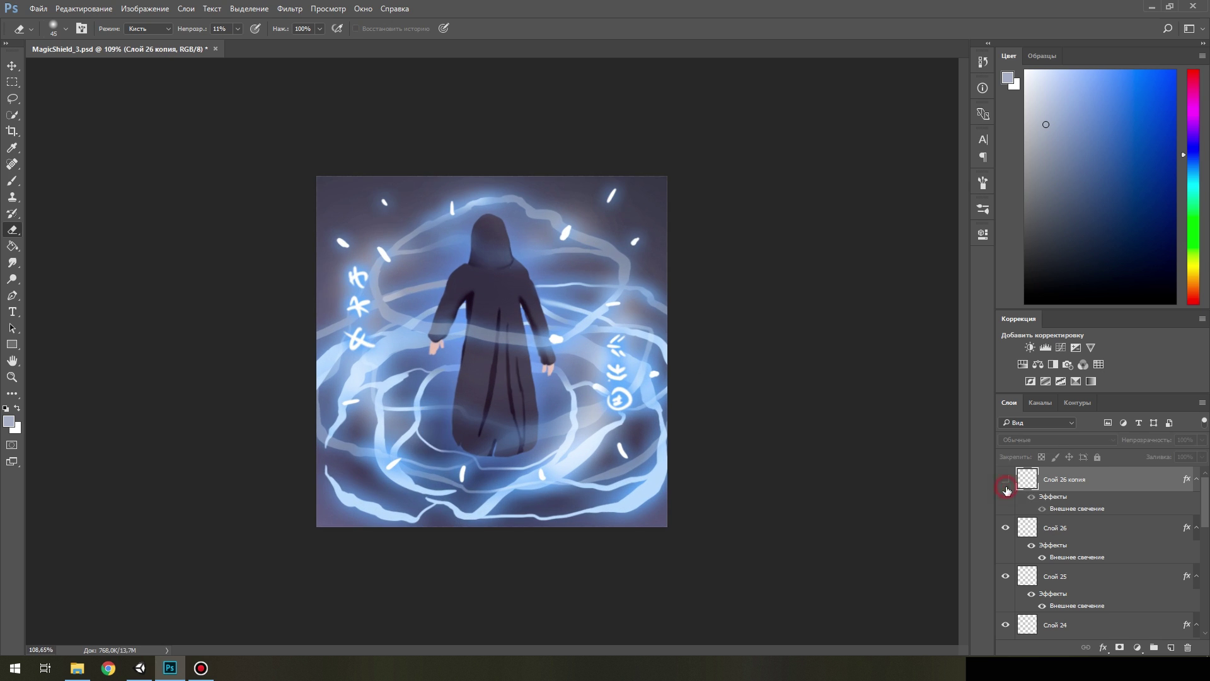
{"action": "scroll", "coordinate": [1015, 569], "scroll_direction": "down", "scroll_amount": 3}
Change the figure's Outer Glow to white with a small size and tight range for a thin outline.
{"action": "double_click", "coordinate": [1015, 569]}
{"action": "left_click", "coordinate": [823, 226]}
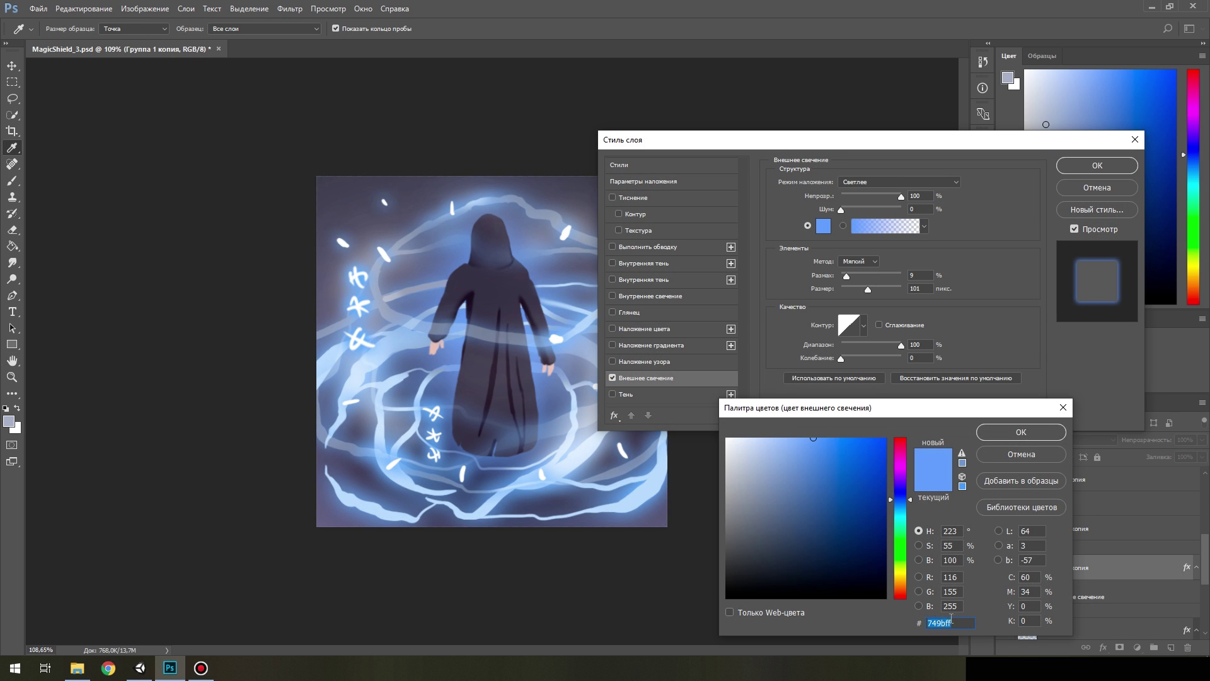
{"action": "left_click", "coordinate": [1021, 432]}
{"action": "left_click_drag", "start_coordinate": [901, 344], "coordinate": [841, 345]}
{"action": "left_click_drag", "start_coordinate": [847, 276], "coordinate": [842, 293]}
{"action": "key", "text": "Return"}
{"action": "right_click", "coordinate": [1072, 567]}
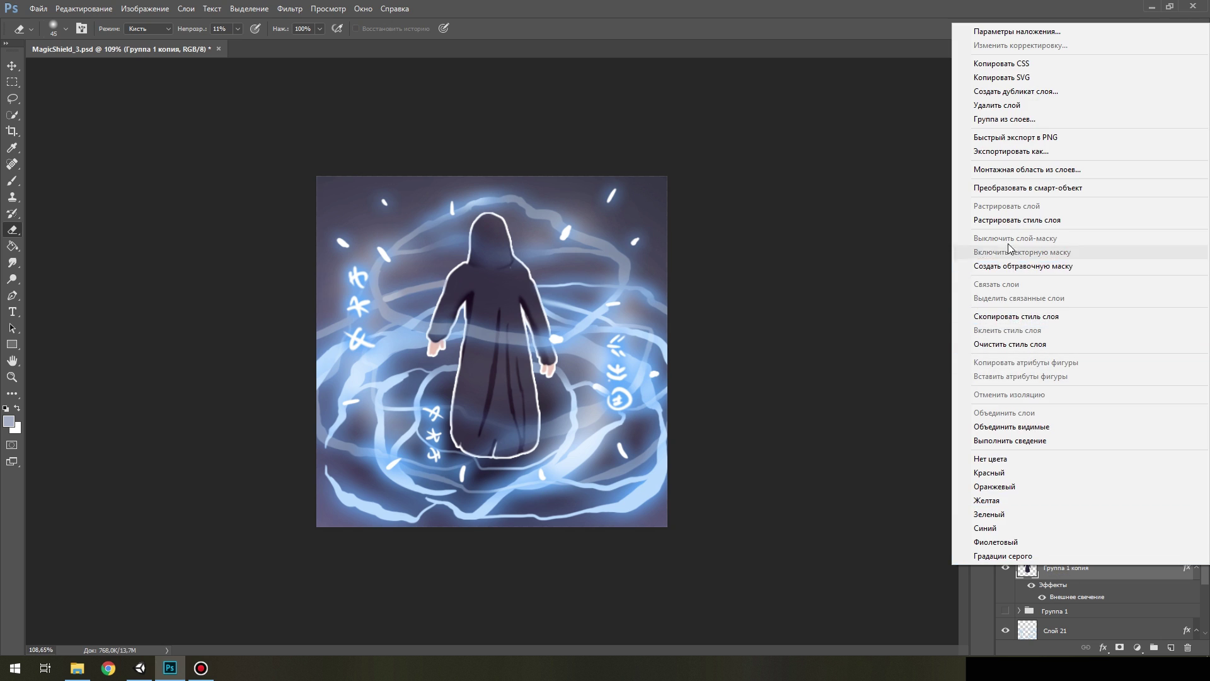
{"action": "left_click", "coordinate": [1071, 252]}
{"action": "key", "text": "e"}
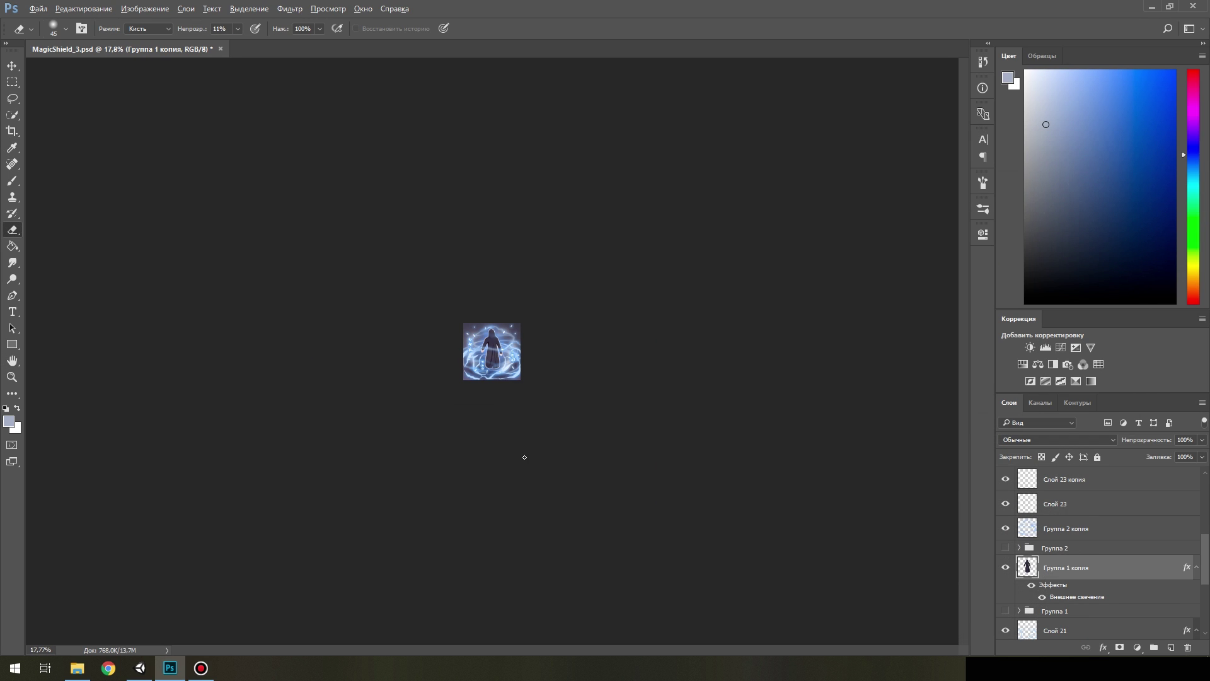
Hide the duplicate rune layer and give the rune layer a blue Outer Glow at minimum range, 1 px size.
{"action": "left_click", "coordinate": [1004, 508]}
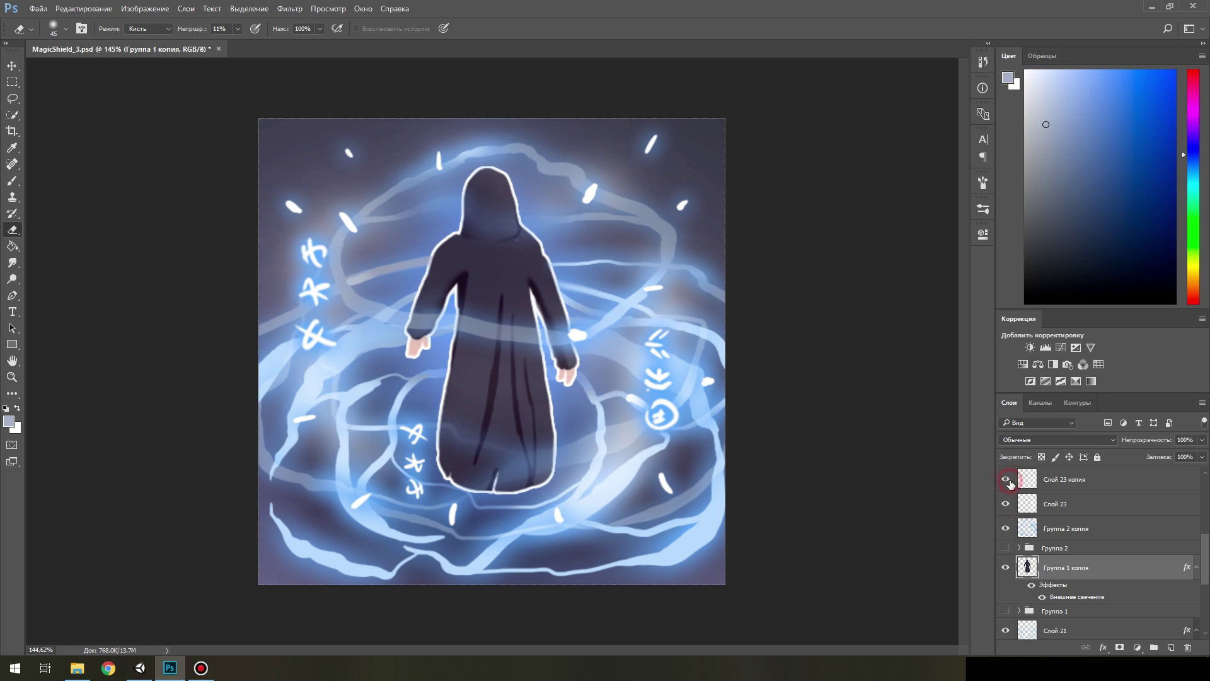
{"action": "scroll", "coordinate": [1071, 536], "scroll_direction": "up", "scroll_amount": 3}
{"action": "left_click", "coordinate": [1011, 484]}
{"action": "double_click", "coordinate": [1072, 557]}
{"action": "left_click", "coordinate": [823, 226]}
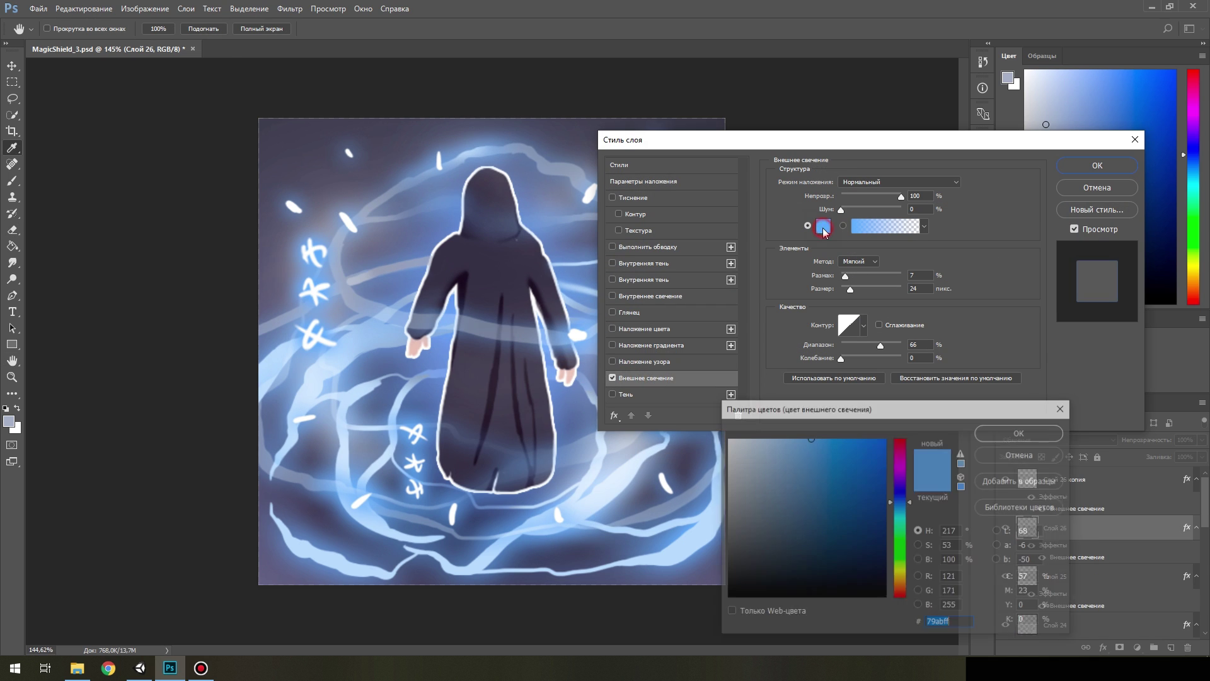
{"action": "left_click_drag", "start_coordinate": [900, 501], "coordinate": [900, 491]}
{"action": "left_click", "coordinate": [884, 439]}
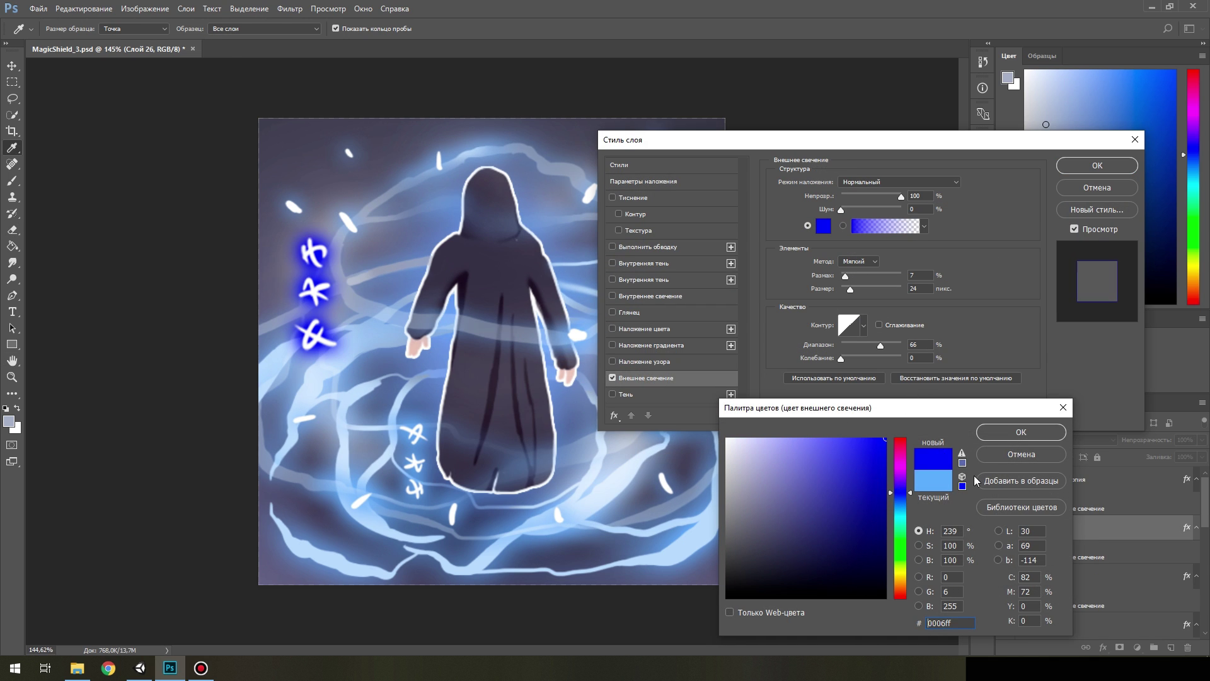
{"action": "left_click", "coordinate": [1021, 432]}
{"action": "left_click_drag", "start_coordinate": [880, 345], "coordinate": [841, 345]}
{"action": "left_click_drag", "start_coordinate": [848, 288], "coordinate": [840, 288]}
{"action": "left_click", "coordinate": [823, 225]}
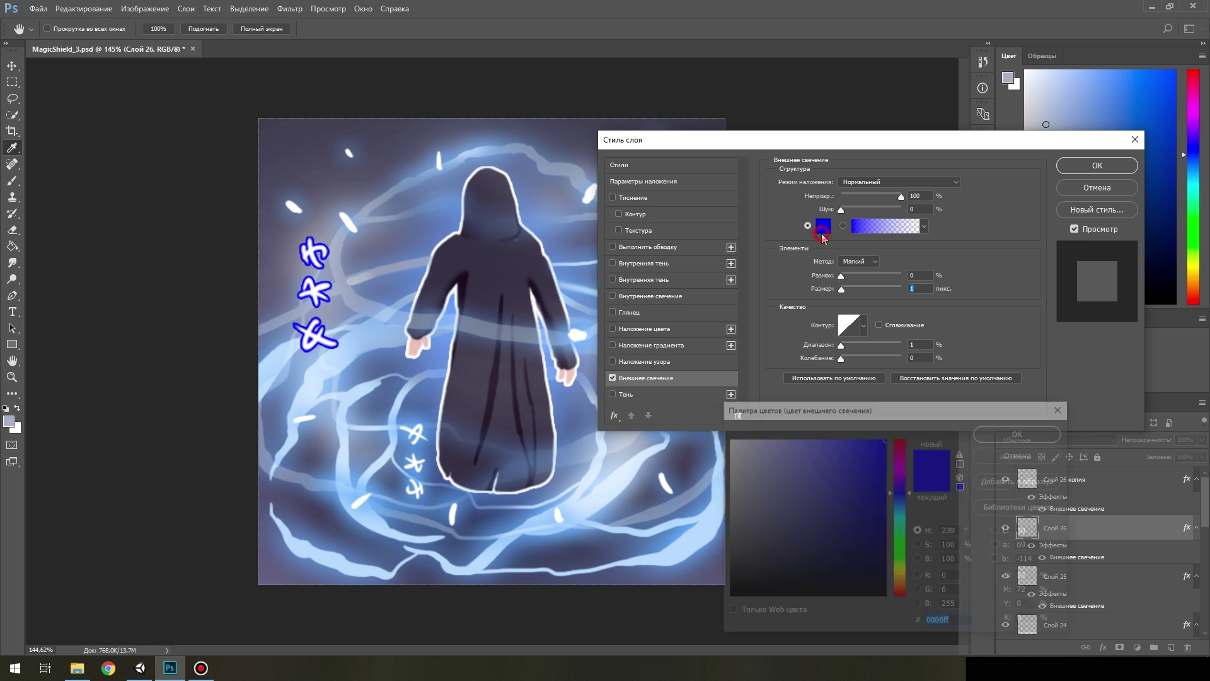
{"action": "key", "text": "Return"}
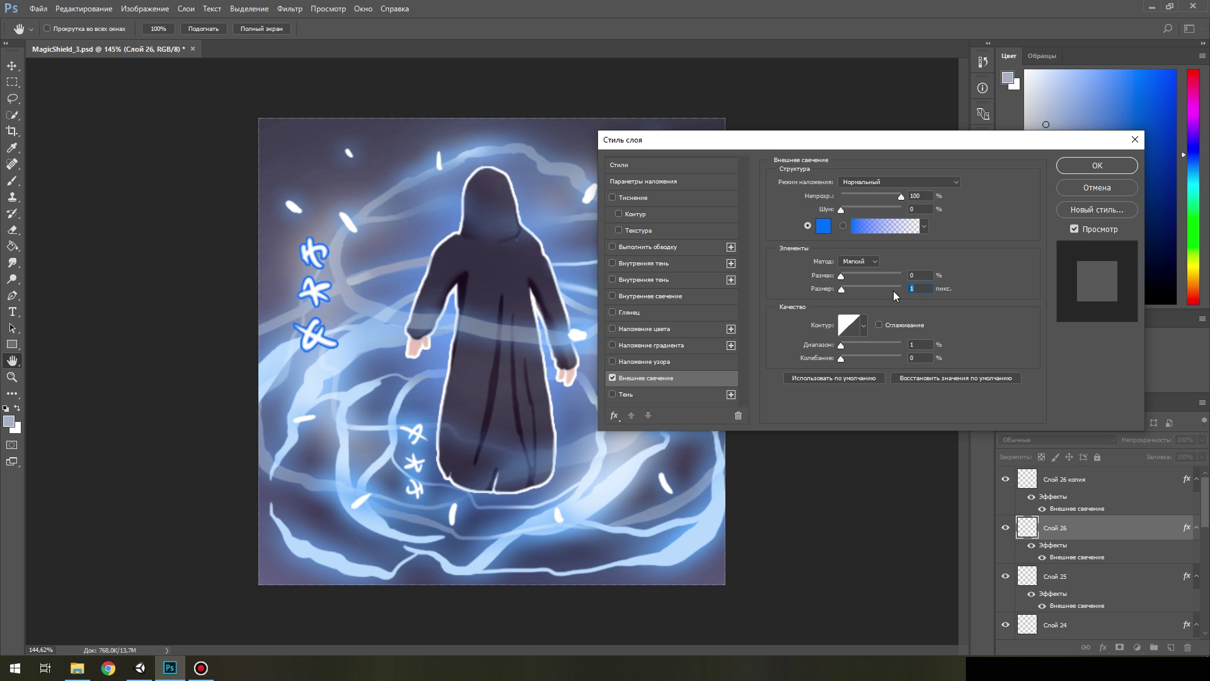
{"action": "left_click", "coordinate": [1084, 165]}
Change the rune layer's glow colour to a lighter blue.
{"action": "scroll", "coordinate": [632, 489], "scroll_direction": "down", "scroll_amount": 8}
{"action": "double_click", "coordinate": [1028, 530]}
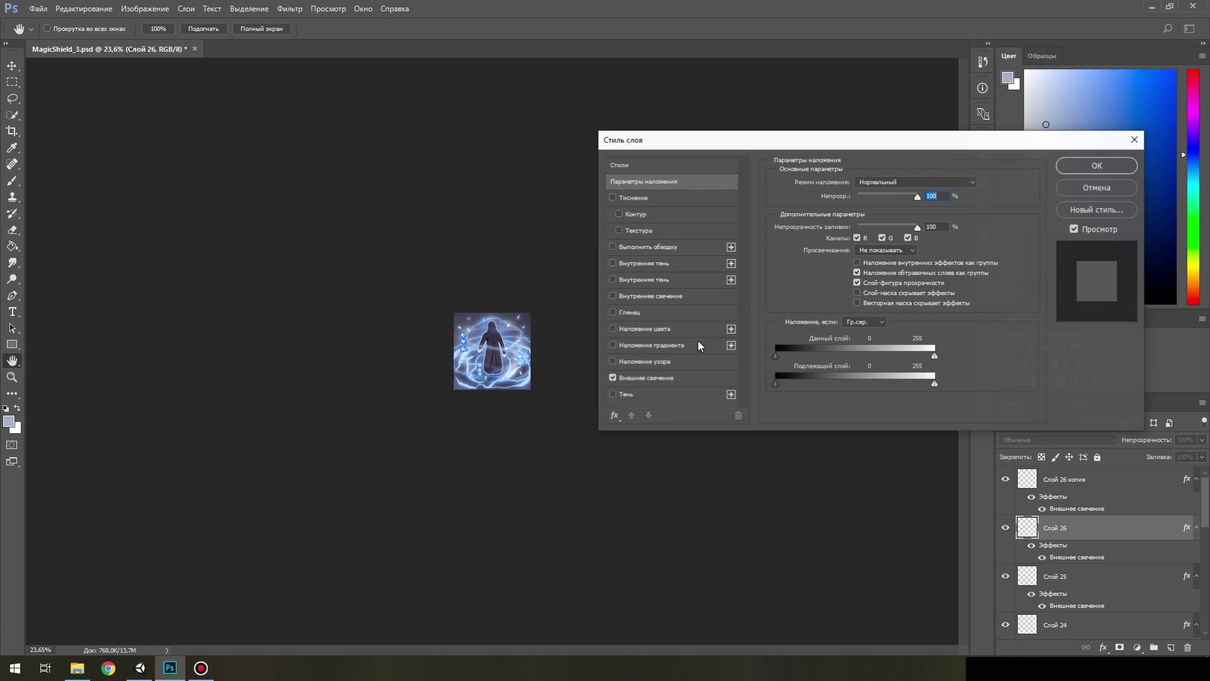
{"action": "left_click", "coordinate": [823, 229]}
{"action": "left_click", "coordinate": [802, 435]}
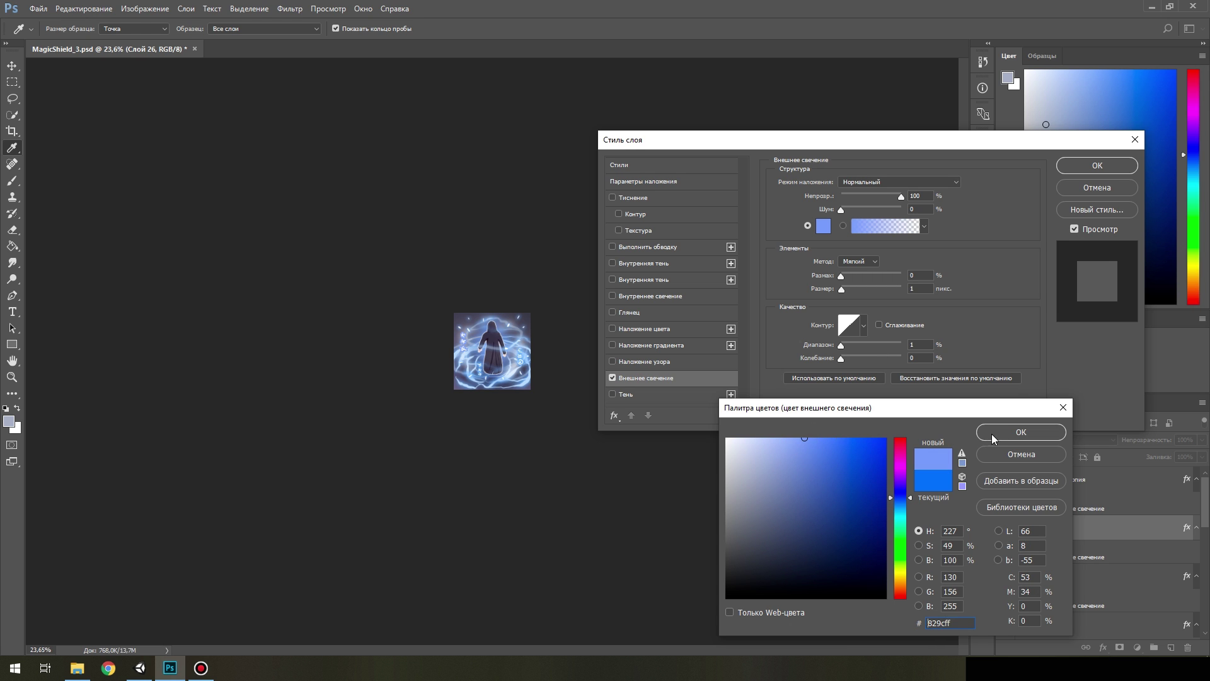
{"action": "left_click", "coordinate": [1021, 432]}
{"action": "key", "text": "Return"}
{"action": "scroll", "coordinate": [853, 349], "scroll_direction": "up", "scroll_amount": 5}
Apply the blue Outer Glow to the left rune layer as well.
{"action": "right_click", "coordinate": [1025, 529]}
{"action": "left_click", "coordinate": [1025, 529]}
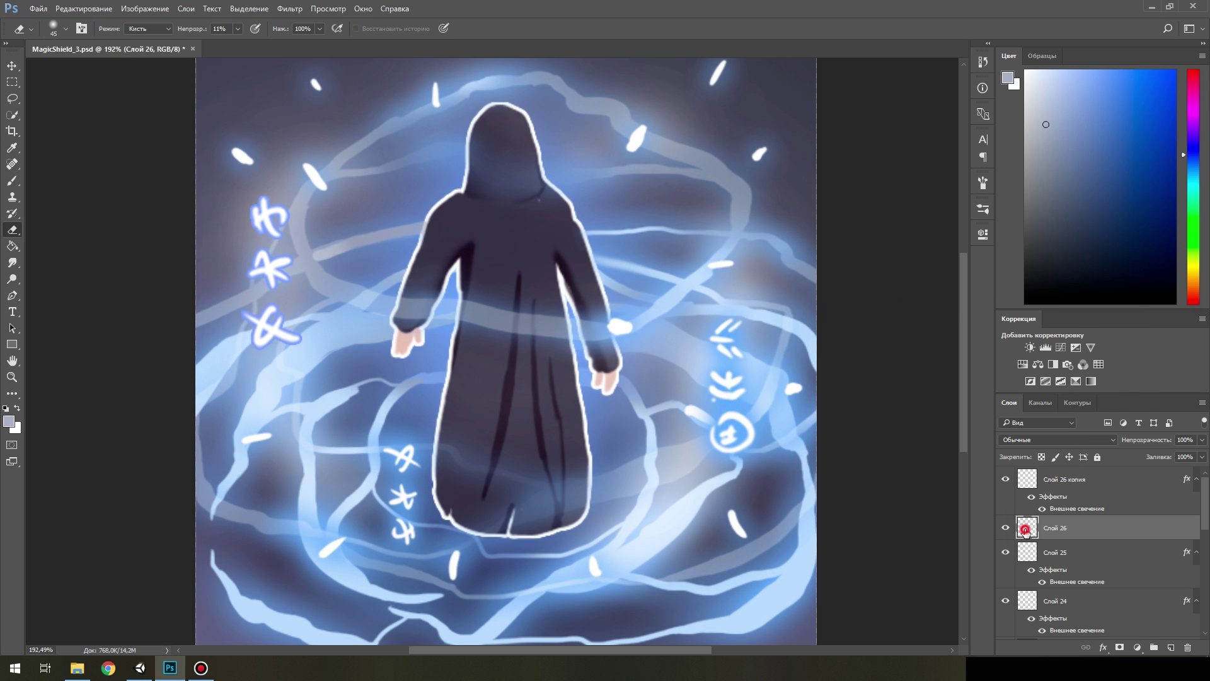
{"action": "double_click", "coordinate": [1025, 529]}
{"action": "left_click", "coordinate": [646, 377]}
{"action": "left_click", "coordinate": [823, 226]}
{"action": "left_click", "coordinate": [1021, 431]}
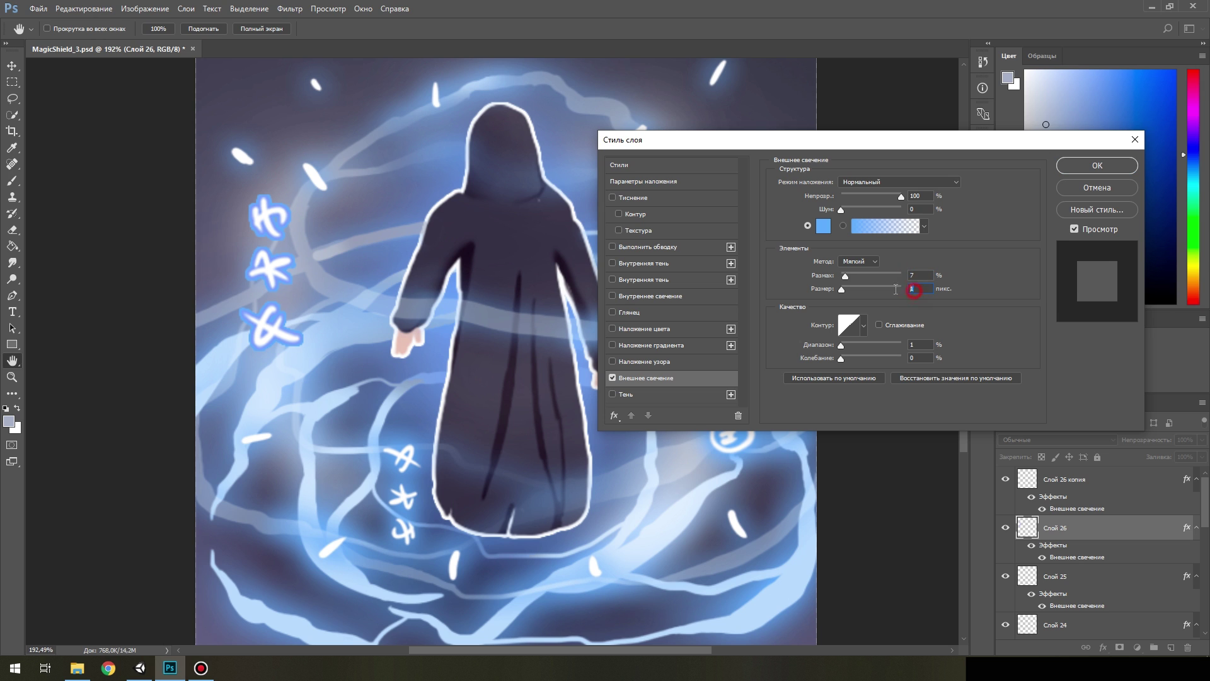
{"action": "key", "text": "Return"}
{"action": "scroll", "coordinate": [521, 343], "scroll_direction": "down", "scroll_amount": 5}
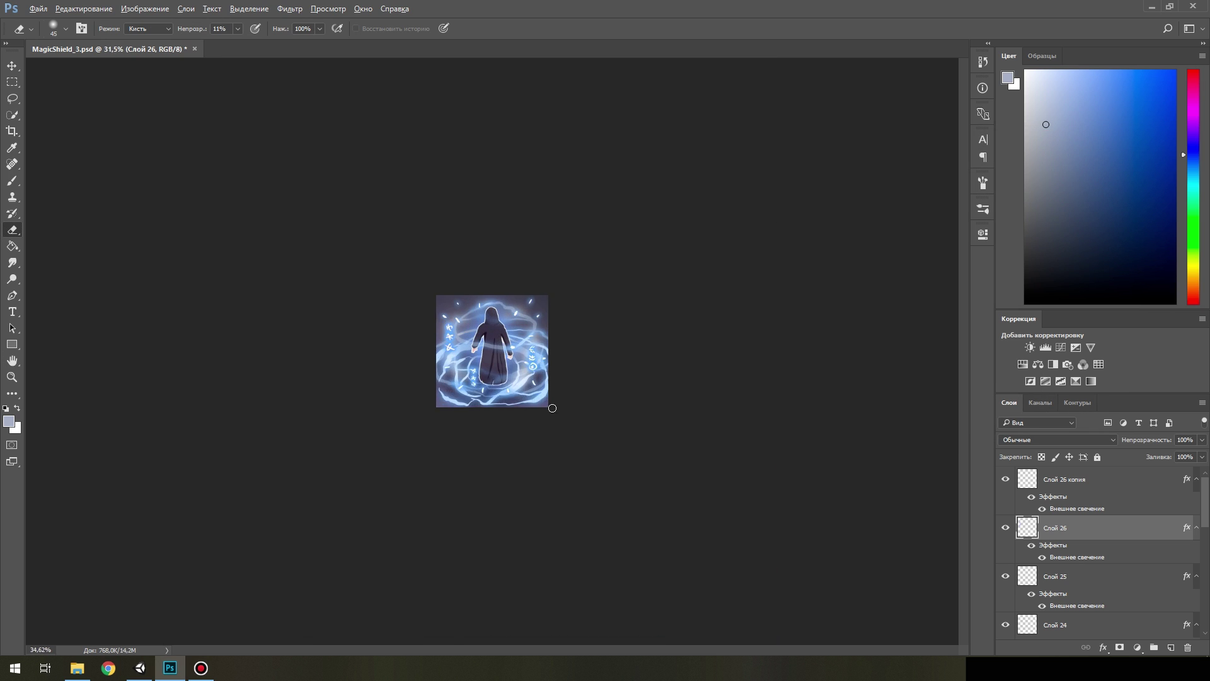
{"action": "scroll", "coordinate": [552, 408], "scroll_direction": "up", "scroll_amount": 4}
Duplicate the left rune layer, try and cancel a horizontal flip, then hide the right column.
{"action": "scroll", "coordinate": [552, 408], "scroll_direction": "up", "scroll_amount": 1}
{"action": "key", "text": "ctrl+j"}
{"action": "key", "text": "ctrl+t"}
{"action": "left_click_drag", "start_coordinate": [393, 531], "coordinate": [432, 574]}
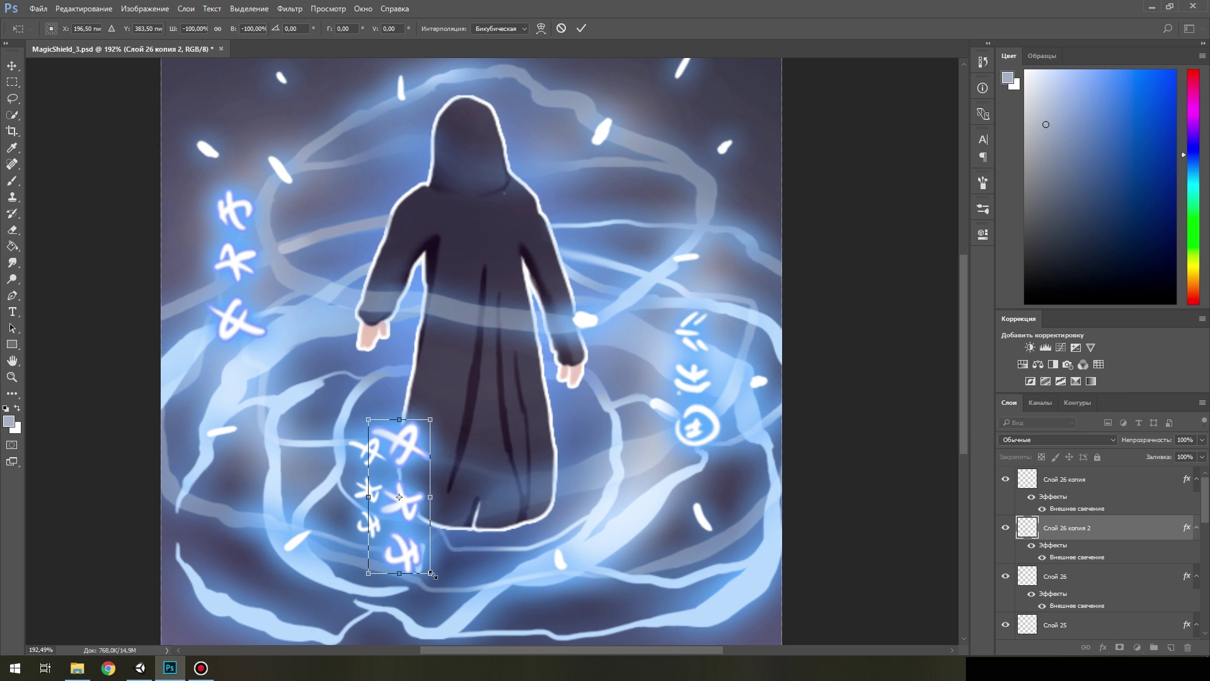
{"action": "key", "text": "Escape"}
{"action": "key", "text": "e"}
{"action": "left_click", "coordinate": [1005, 625]}
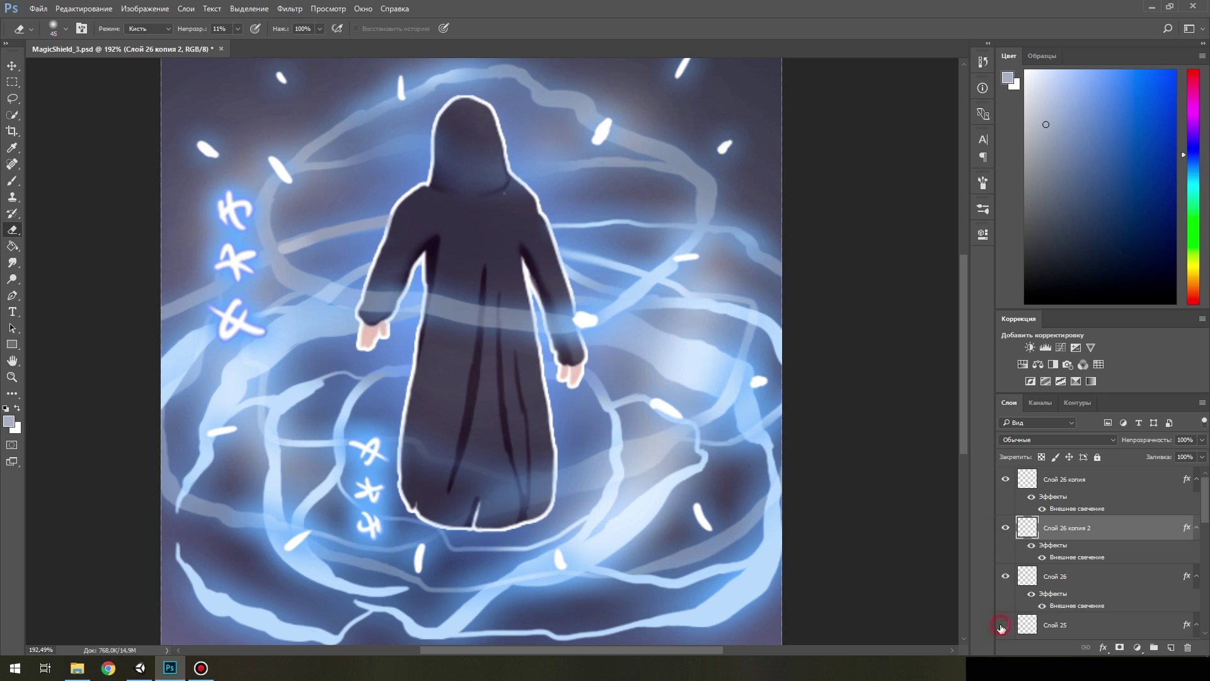
Duplicate the right rune layer (Слой 25) and adjust the original's Outer Glow spread.
{"action": "scroll", "coordinate": [1001, 625], "scroll_direction": "down", "scroll_amount": 1}
{"action": "scroll", "coordinate": [521, 473], "scroll_direction": "down", "scroll_amount": 5}
{"action": "scroll", "coordinate": [686, 406], "scroll_direction": "up", "scroll_amount": 2}
{"action": "scroll", "coordinate": [686, 405], "scroll_direction": "up", "scroll_amount": 3}
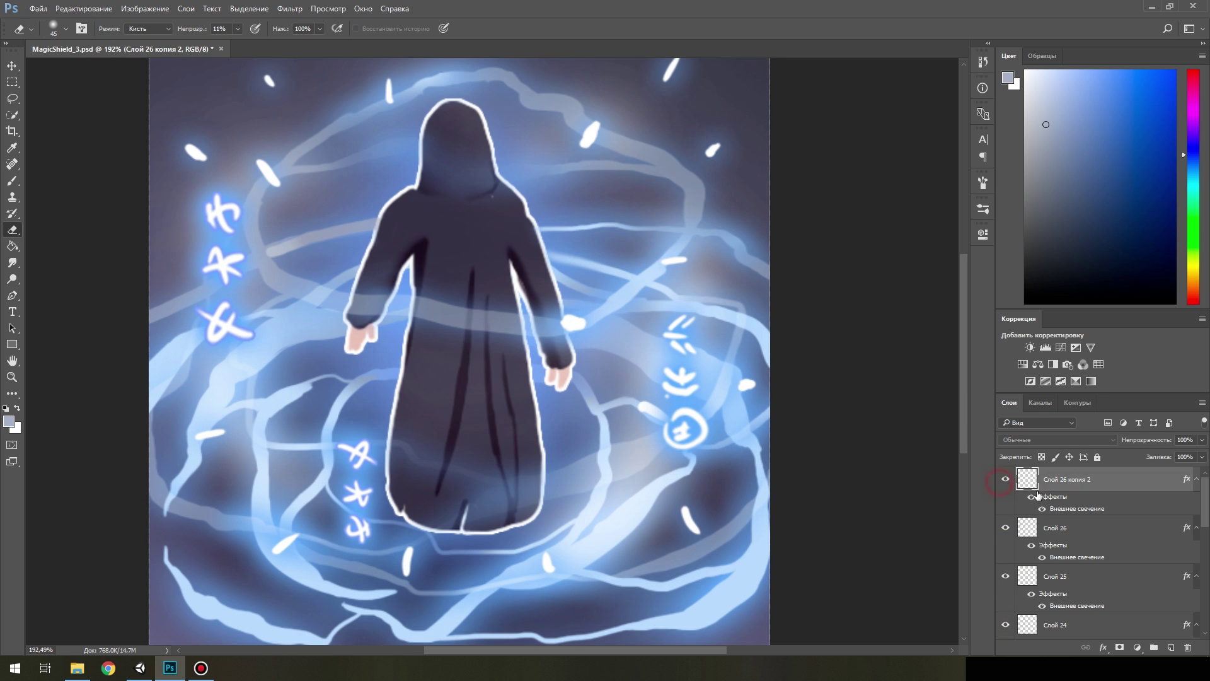
{"action": "left_click", "coordinate": [1032, 576]}
{"action": "key", "text": "ctrl+j"}
{"action": "left_click", "coordinate": [1032, 530]}
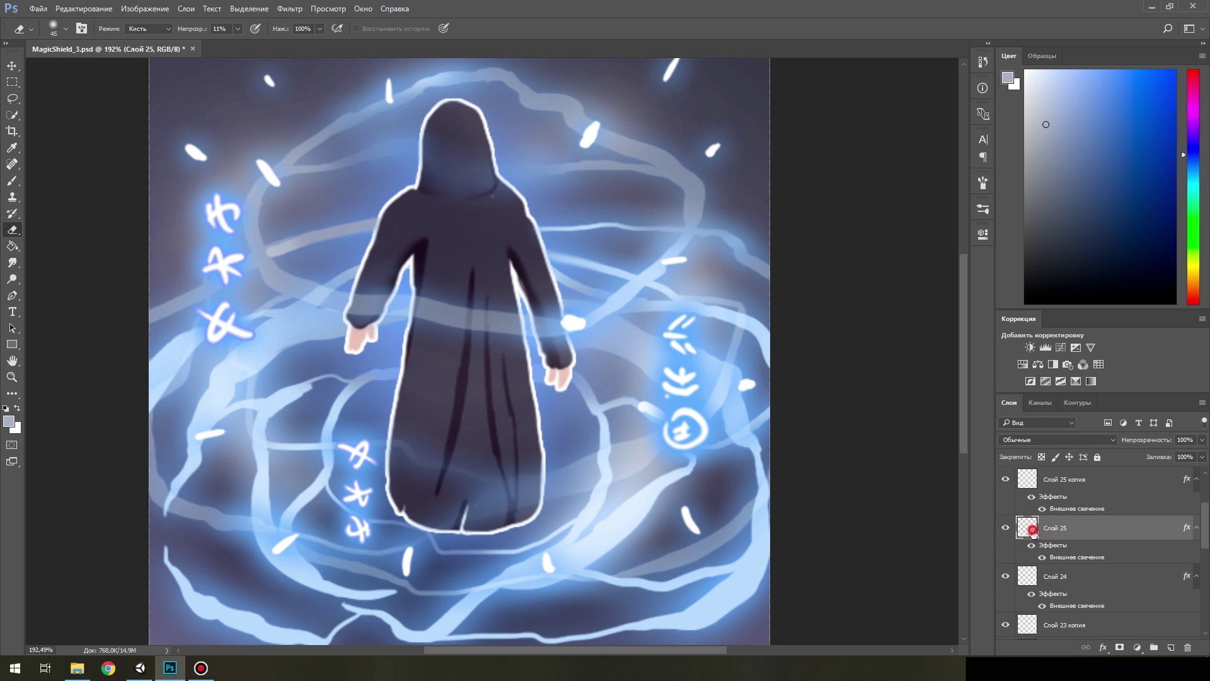
{"action": "double_click", "coordinate": [1032, 529]}
{"action": "left_click", "coordinate": [655, 378]}
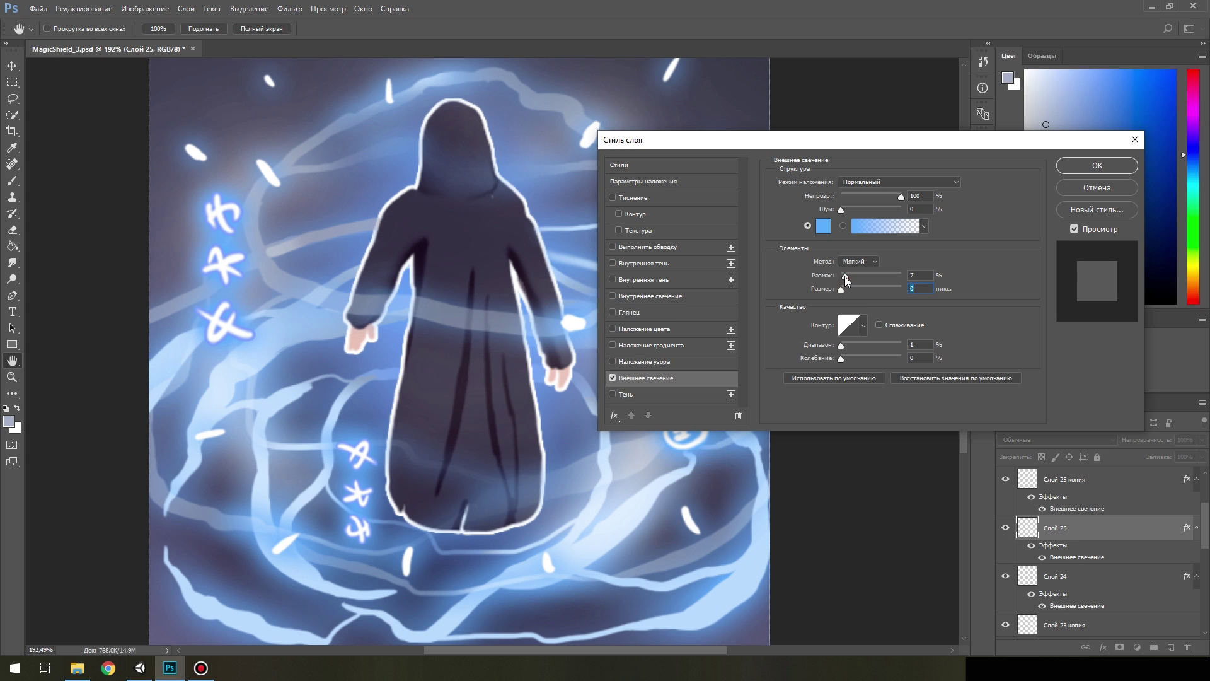
{"action": "left_click_drag", "start_coordinate": [852, 289], "coordinate": [844, 289]}
{"action": "left_click", "coordinate": [1097, 166]}
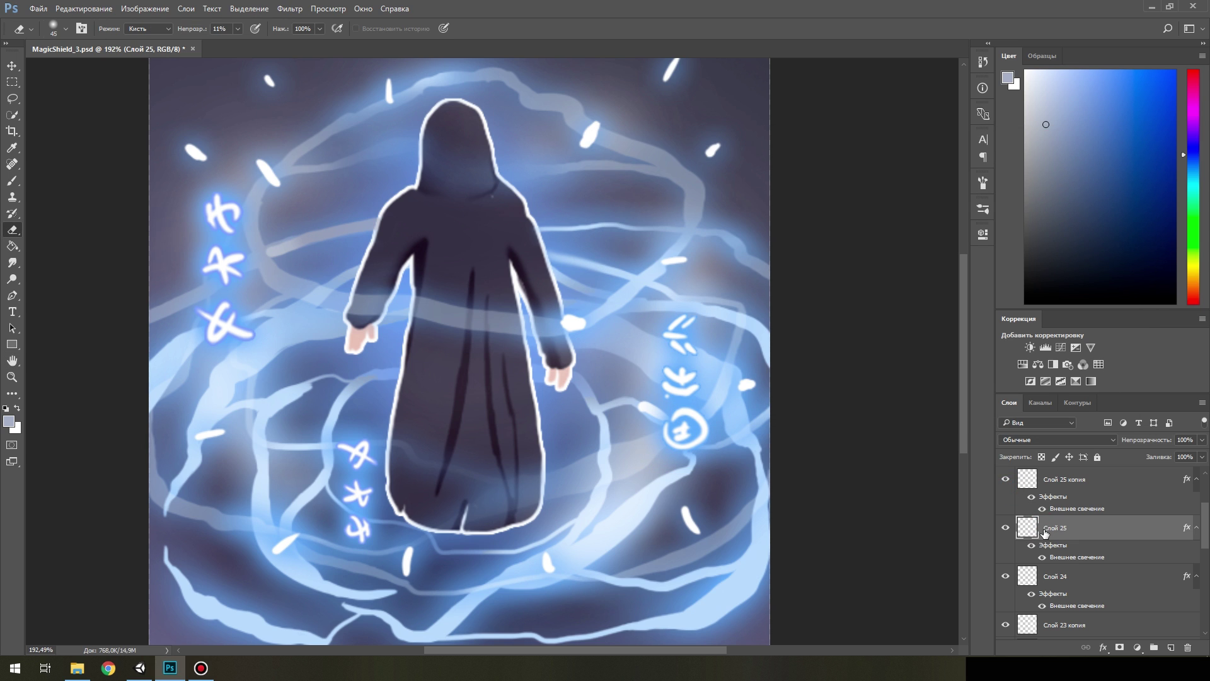
Move the right rune layer above its copy and enable its Outer Glow.
{"action": "left_click_drag", "start_coordinate": [1007, 528], "coordinate": [1015, 510]}
{"action": "double_click", "coordinate": [1029, 481]}
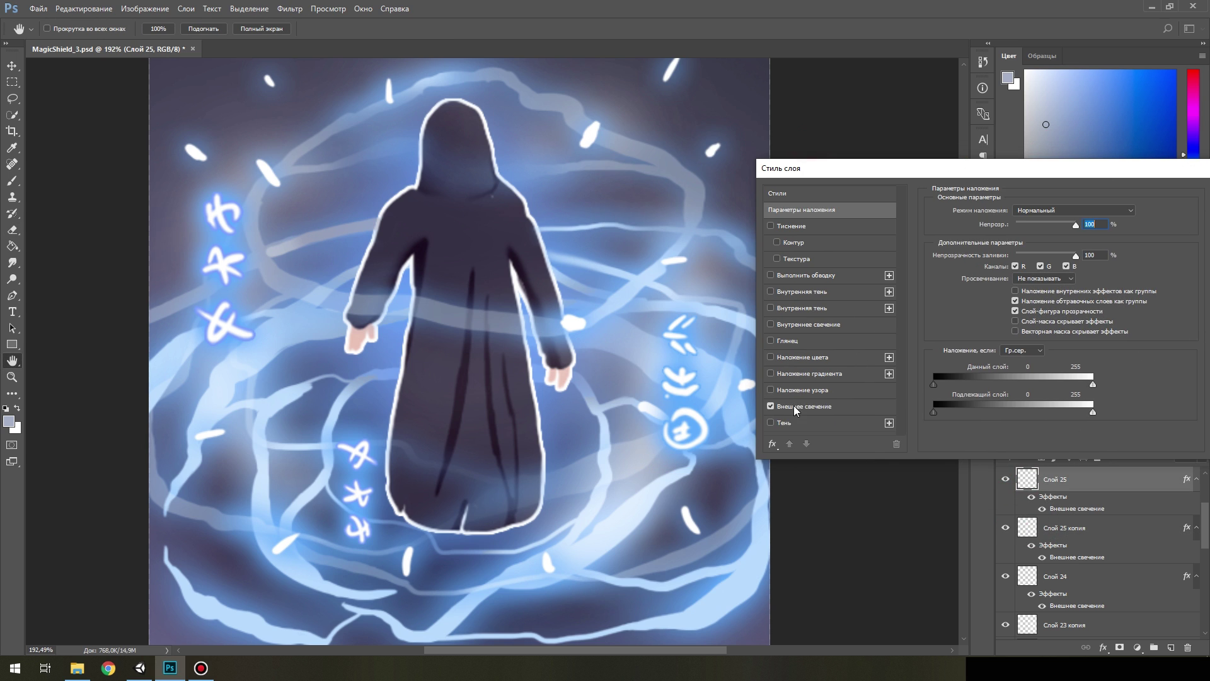
{"action": "left_click", "coordinate": [792, 406]}
{"action": "left_click", "coordinate": [981, 254]}
{"action": "left_click", "coordinate": [1019, 429]}
{"action": "key", "text": "Return"}
{"action": "scroll", "coordinate": [516, 489], "scroll_direction": "down", "scroll_amount": 10}
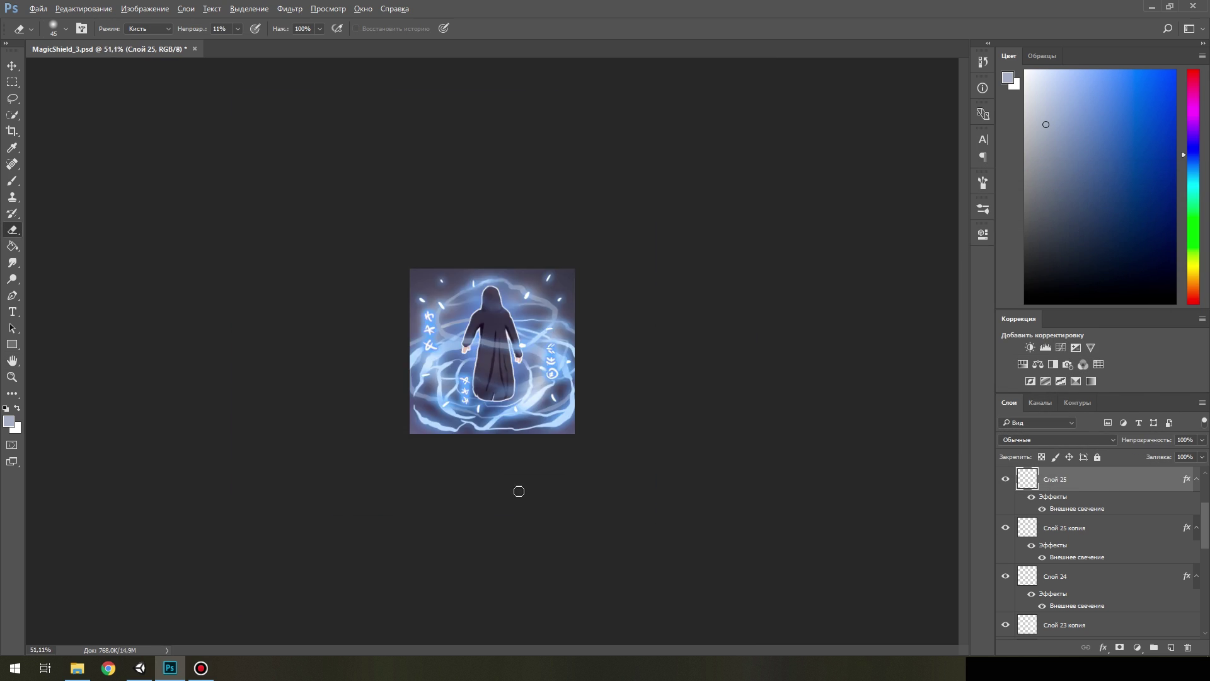
Save the artwork as the PNG icon MagicShield_3 in the My icons folder.
{"action": "left_click", "coordinate": [63, 147]}
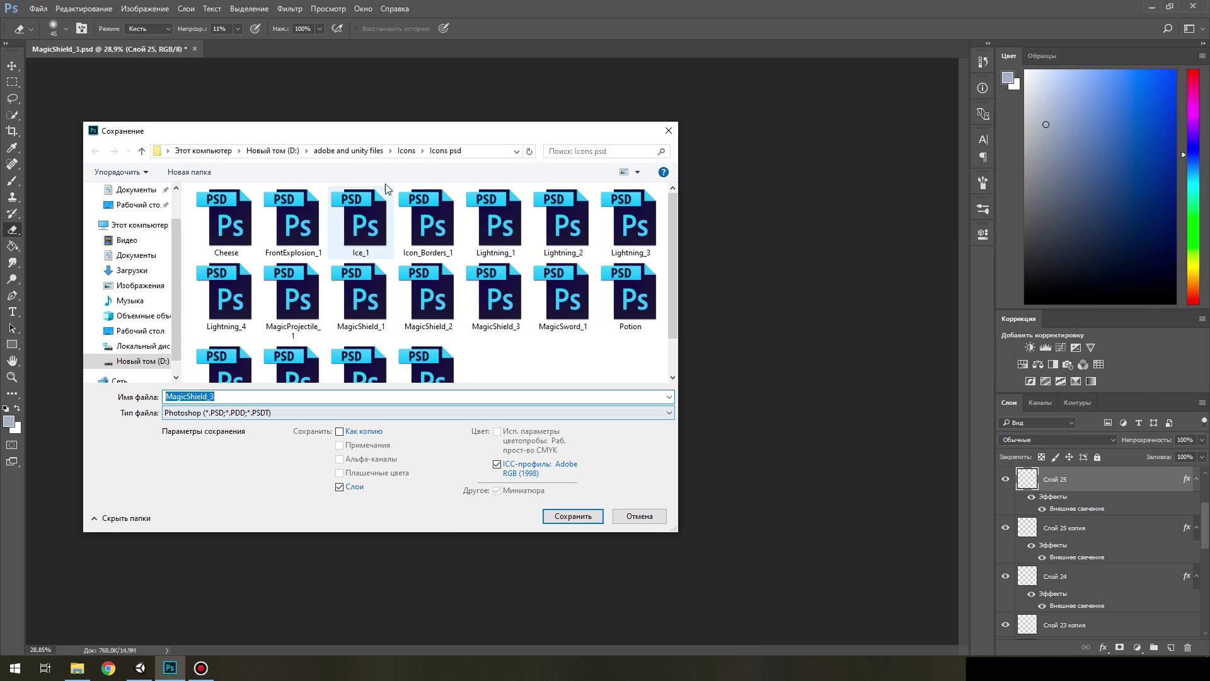
{"action": "left_click", "coordinate": [548, 512]}
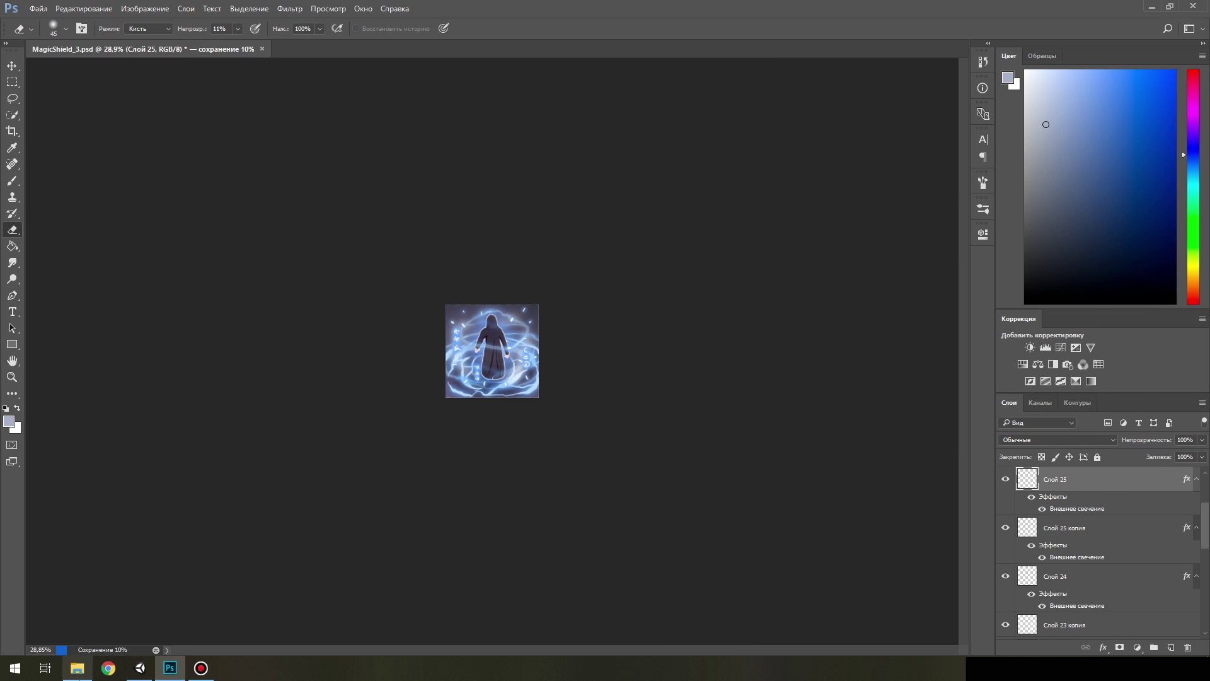
{"action": "key", "text": "alt+Tab"}
{"action": "left_click", "coordinate": [309, 230]}
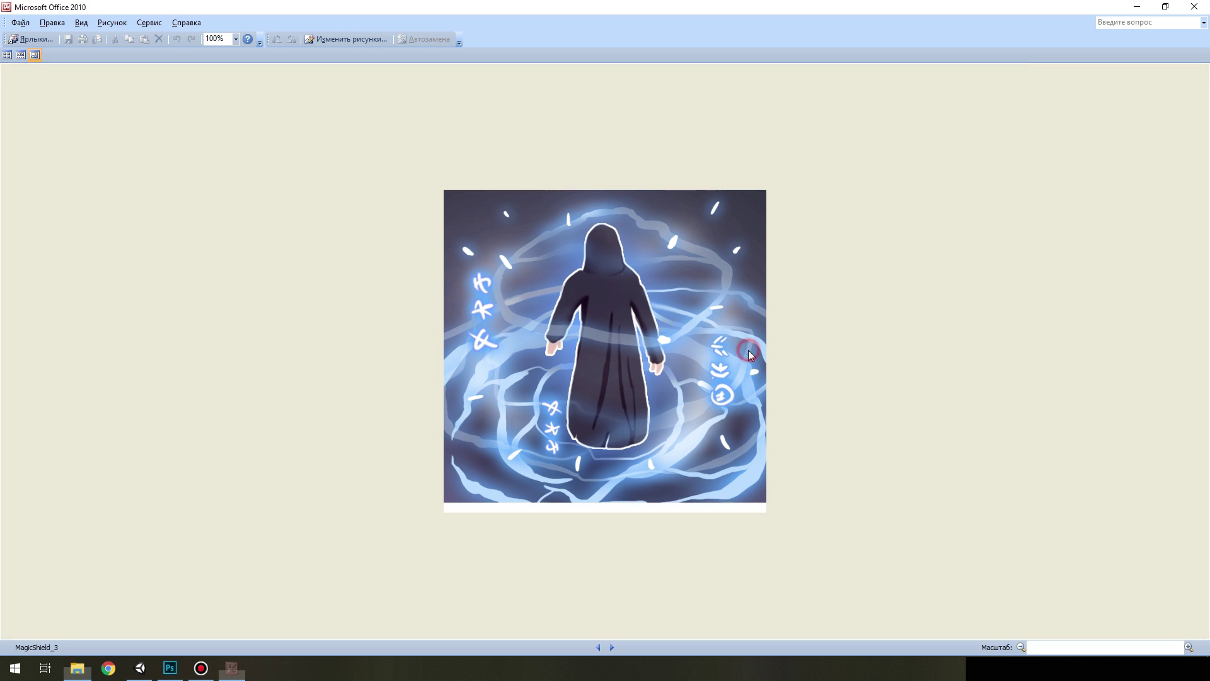
Resize the saved icon to 50% in Picture Manager, save it, and return to Photoshop.
{"action": "left_click", "coordinate": [347, 39]}
{"action": "left_click", "coordinate": [1108, 216]}
{"action": "type", "text": "50"}
{"action": "key", "text": "Return"}
{"action": "key", "text": "ctrl+s"}
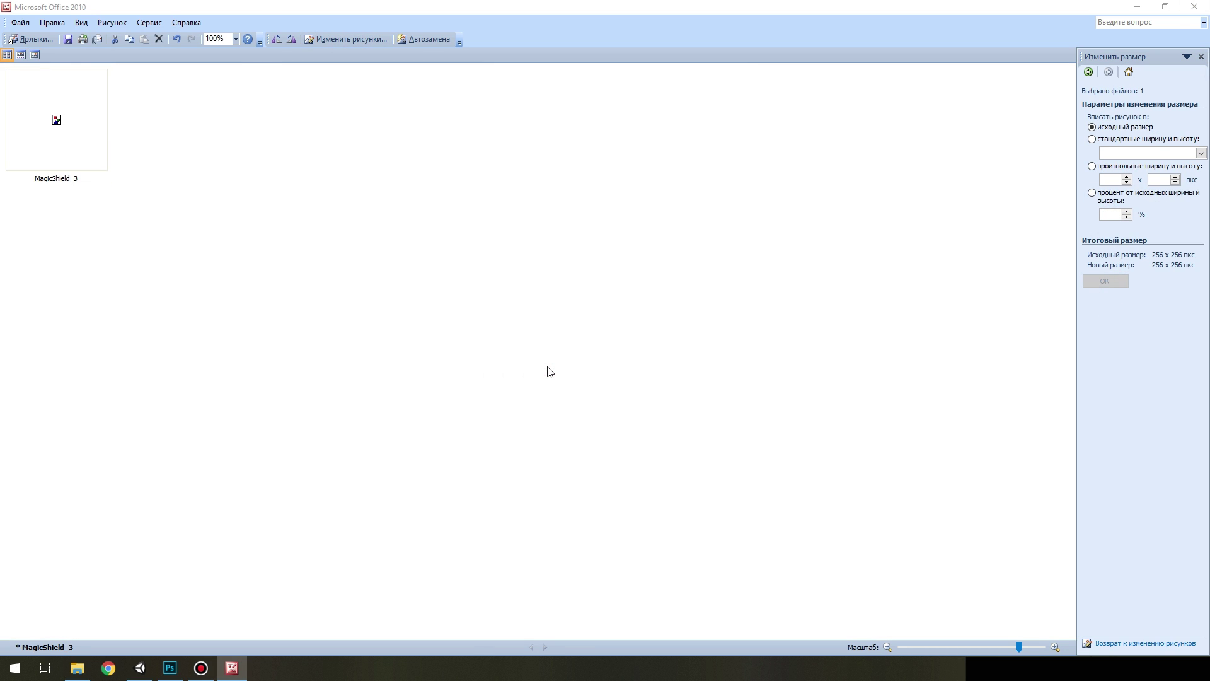
{"action": "key", "text": "alt+F4"}
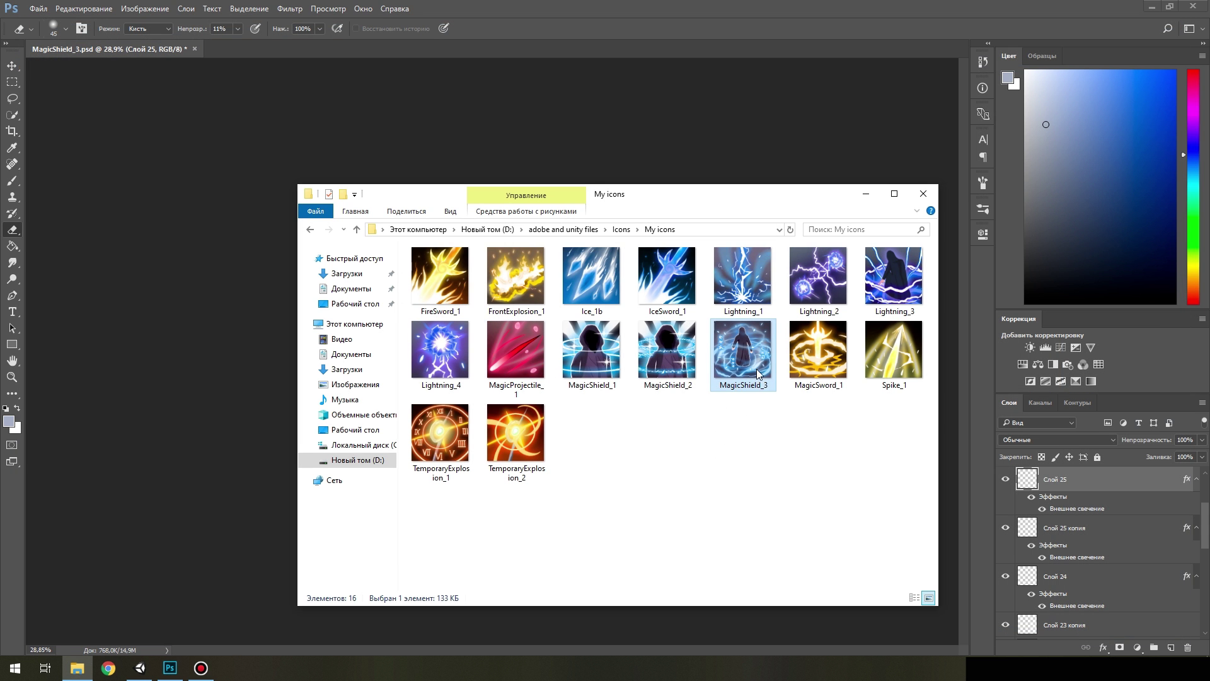
{"action": "key", "text": "alt+Tab"}
Scale both right rune layers to about 112% and move them higher.
{"action": "left_click", "coordinate": [1005, 521]}
{"action": "left_click", "coordinate": [1071, 528], "text": "shift"}
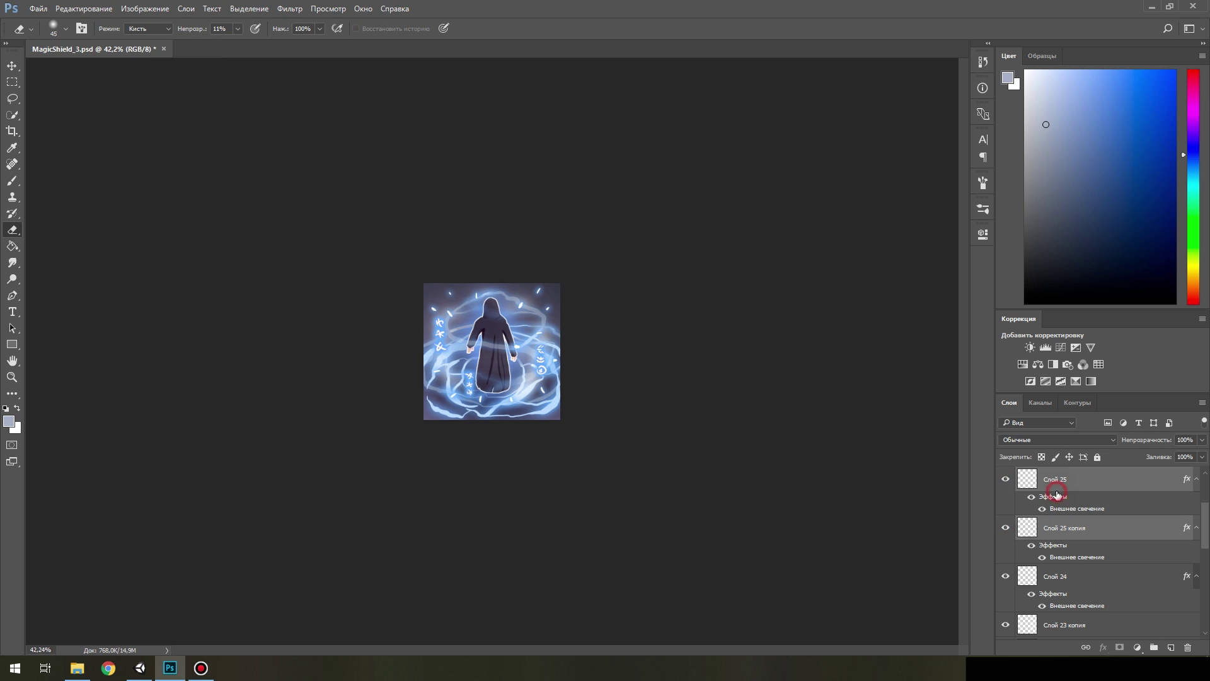
{"action": "key", "text": "ctrl+t"}
{"action": "key", "text": "ctrl+1"}
{"action": "key", "text": "Return"}
{"action": "key", "text": "e"}
{"action": "scroll", "coordinate": [639, 340], "scroll_direction": "up", "scroll_amount": 2}
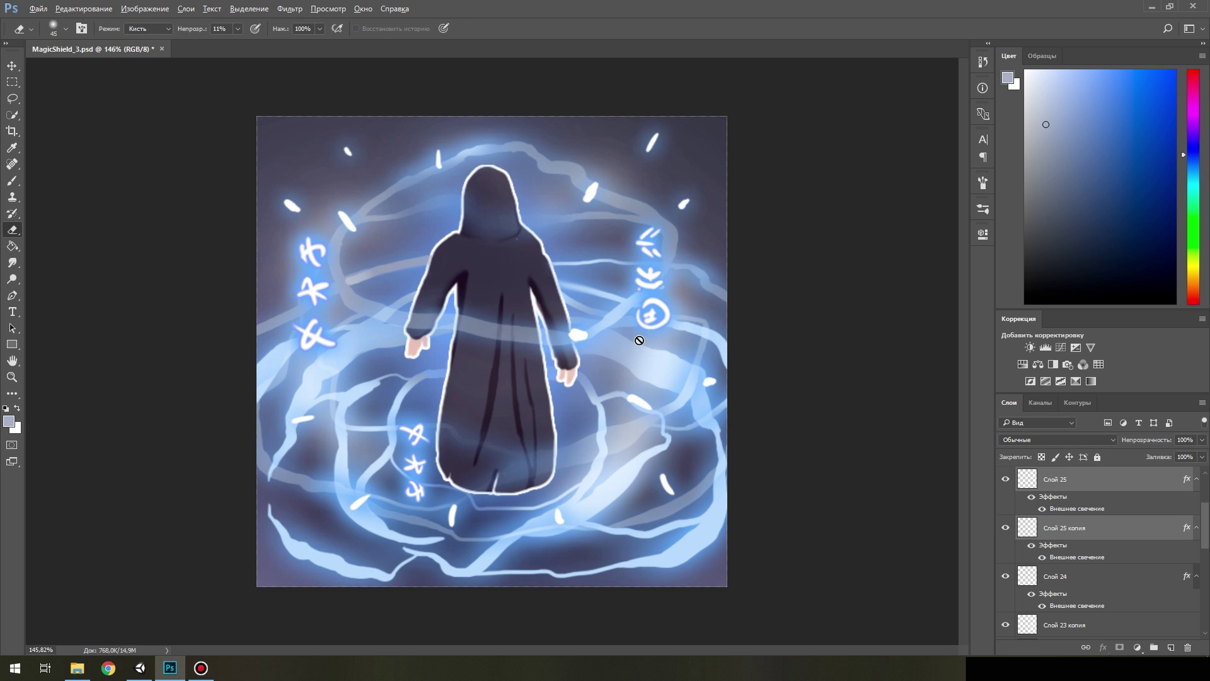
{"action": "scroll", "coordinate": [523, 479], "scroll_direction": "down", "scroll_amount": 7}
{"action": "scroll", "coordinate": [523, 466], "scroll_direction": "up", "scroll_amount": 3}
{"action": "scroll", "coordinate": [524, 460], "scroll_direction": "up", "scroll_amount": 2}
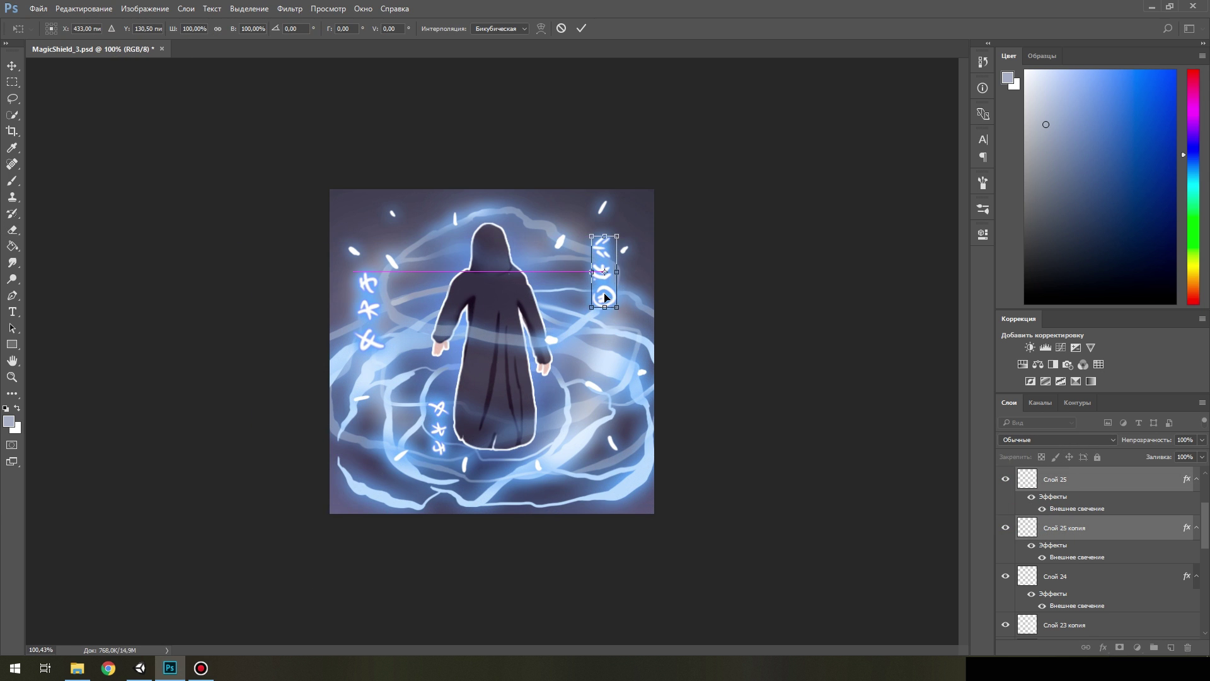
{"action": "scroll", "coordinate": [528, 451], "scroll_direction": "down", "scroll_amount": 5}
{"action": "scroll", "coordinate": [526, 391], "scroll_direction": "up", "scroll_amount": 5}
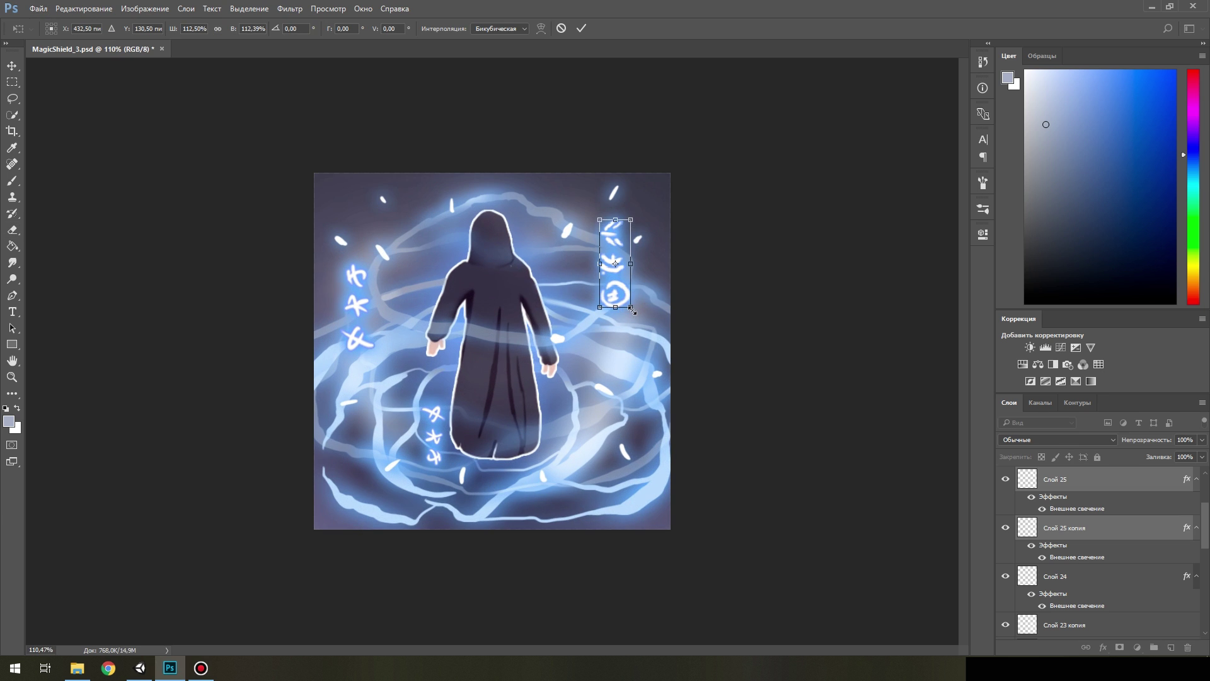
{"action": "key", "text": "Return"}
Hide the right rune layer, select the left rune layer, and start saving MagicShield_3 as PSD.
{"action": "left_click", "coordinate": [1034, 575]}
{"action": "scroll", "coordinate": [1006, 555], "scroll_direction": "up", "scroll_amount": 1}
{"action": "left_click", "coordinate": [1006, 530]}
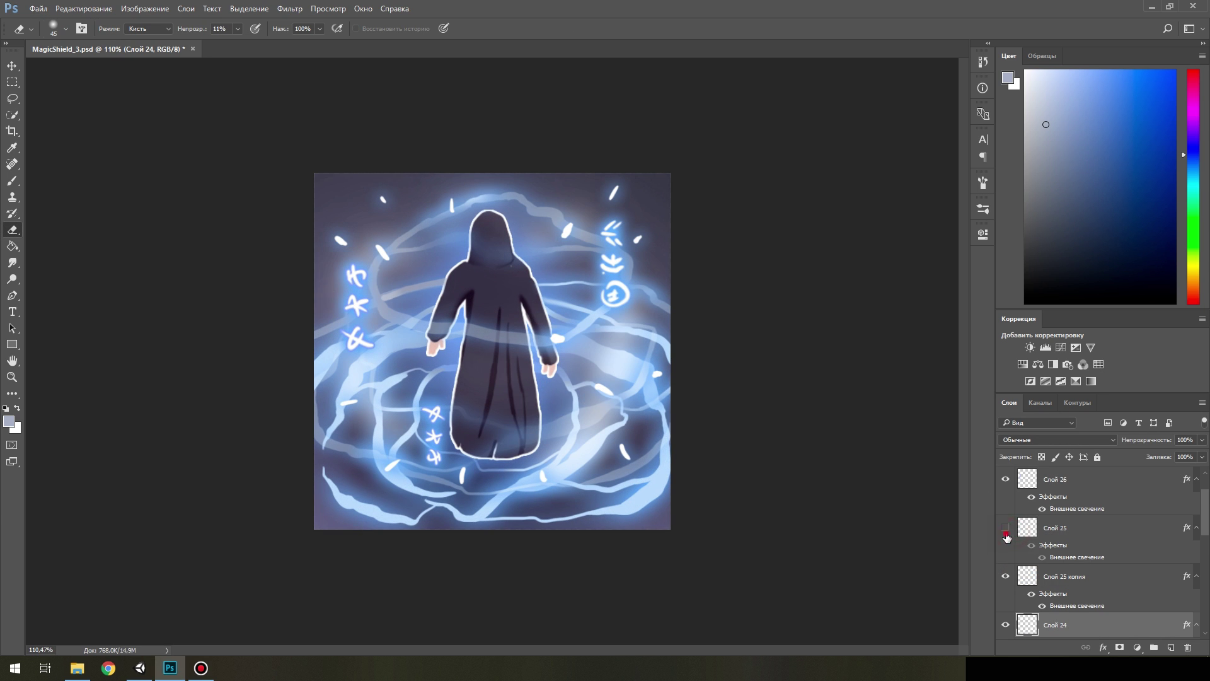
{"action": "left_click", "coordinate": [1049, 482]}
{"action": "scroll", "coordinate": [1007, 555], "scroll_direction": "up", "scroll_amount": 1}
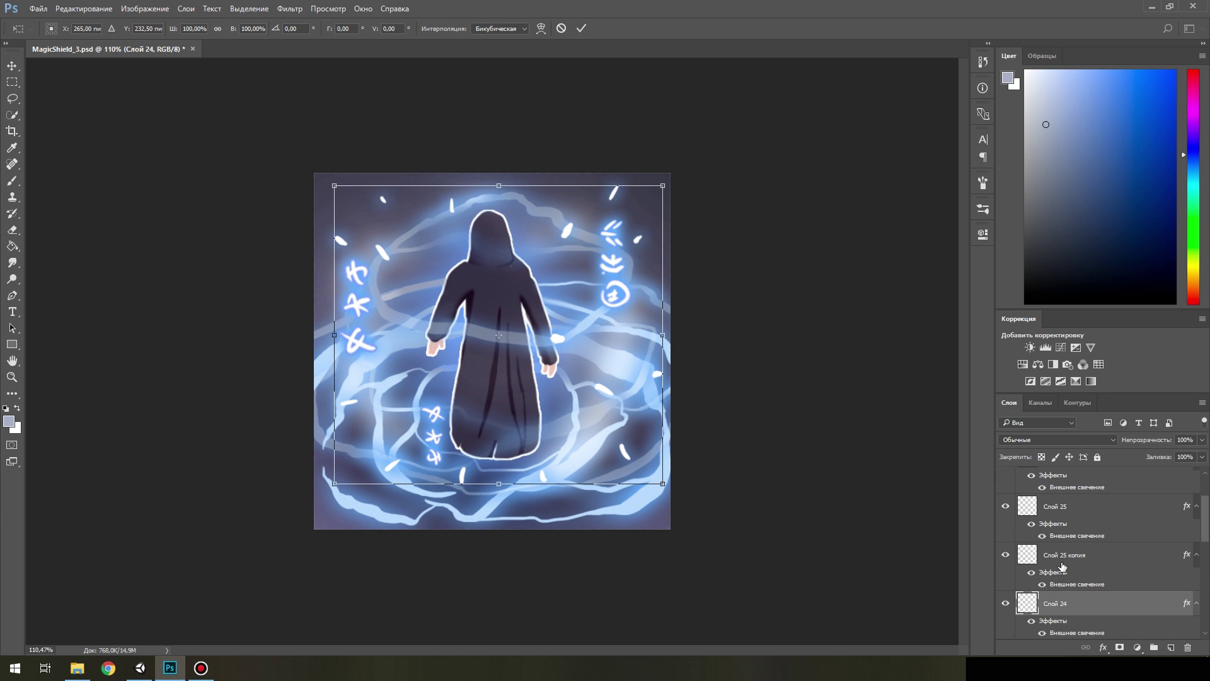
{"action": "key", "text": "Return"}
{"action": "scroll", "coordinate": [512, 437], "scroll_direction": "down", "scroll_amount": 5}
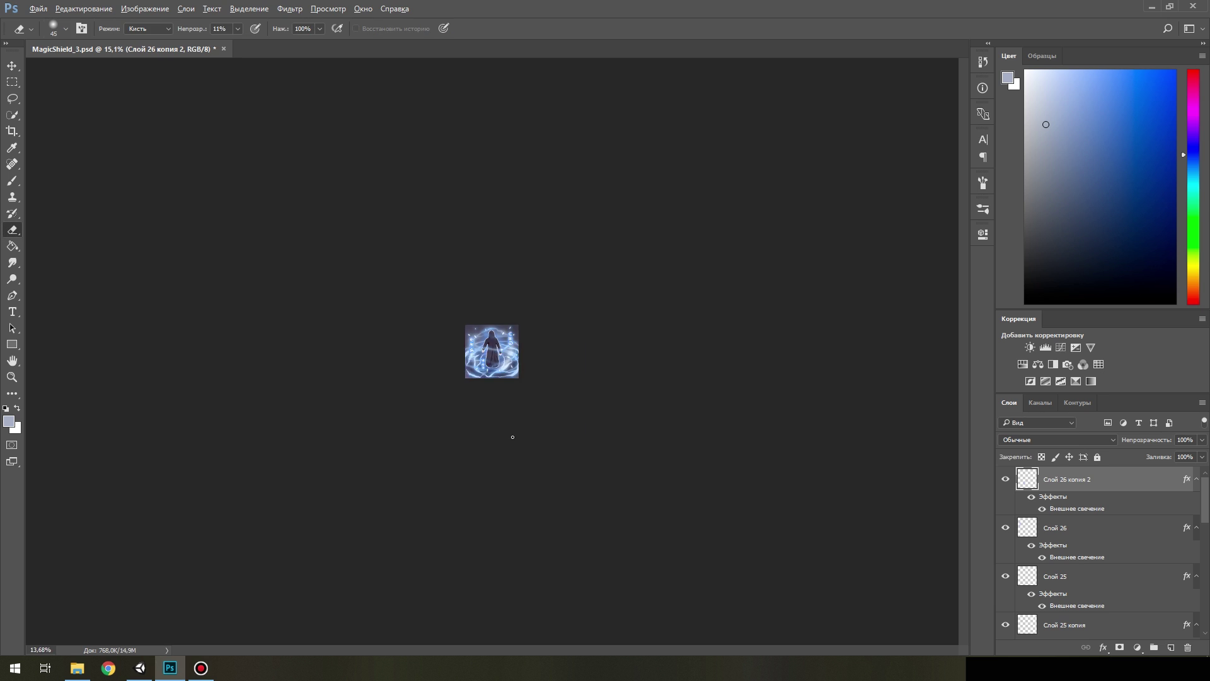
{"action": "scroll", "coordinate": [513, 437], "scroll_direction": "up", "scroll_amount": 3}
{"action": "scroll", "coordinate": [619, 443], "scroll_direction": "up", "scroll_amount": 3}
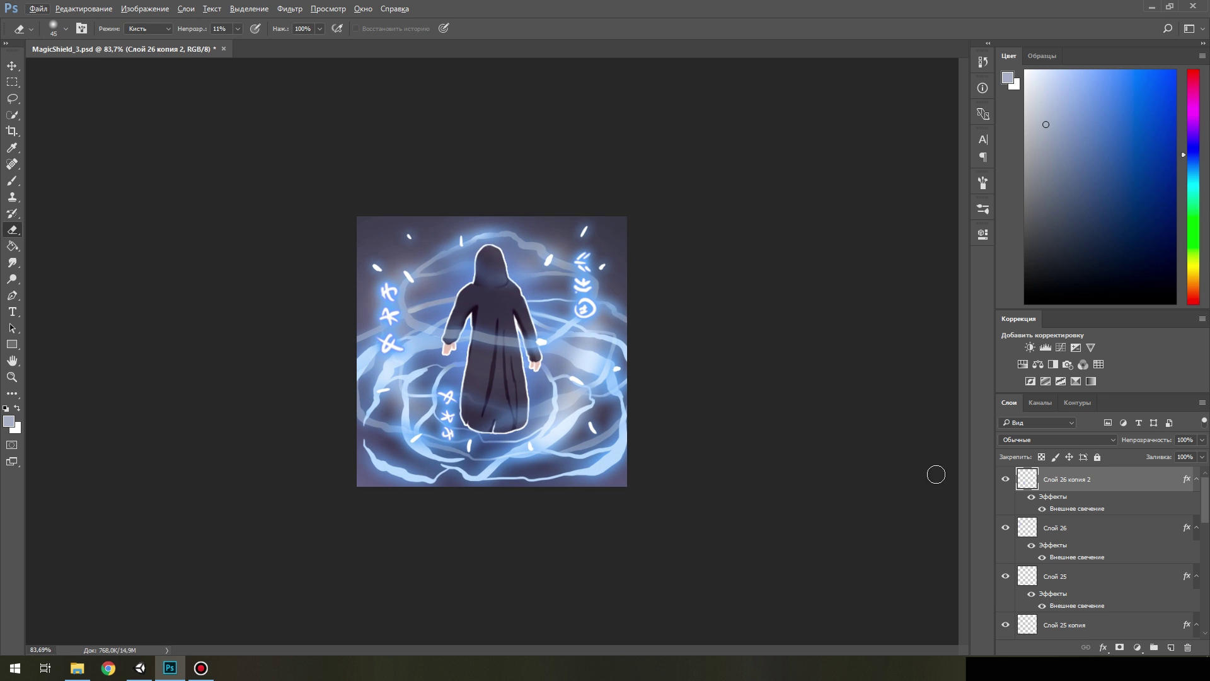
{"action": "scroll", "coordinate": [500, 486], "scroll_direction": "up", "scroll_amount": 2}
{"action": "scroll", "coordinate": [476, 427], "scroll_direction": "down", "scroll_amount": 5}
{"action": "key", "text": "ctrl+shift+s"}
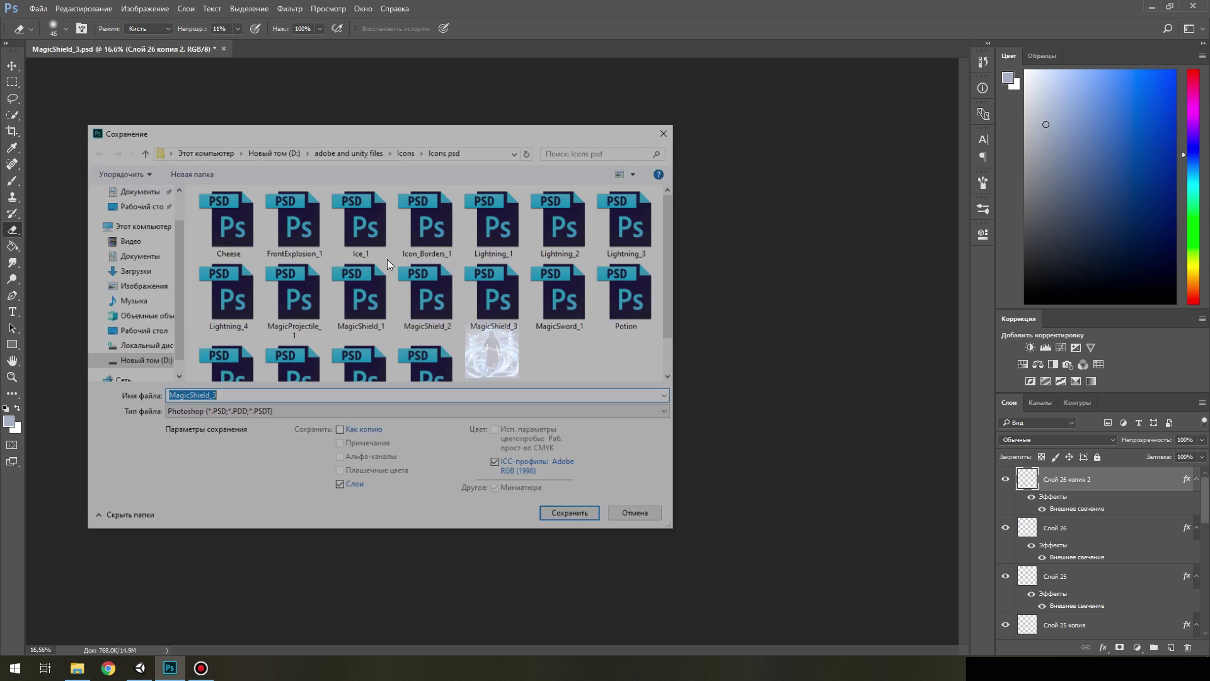